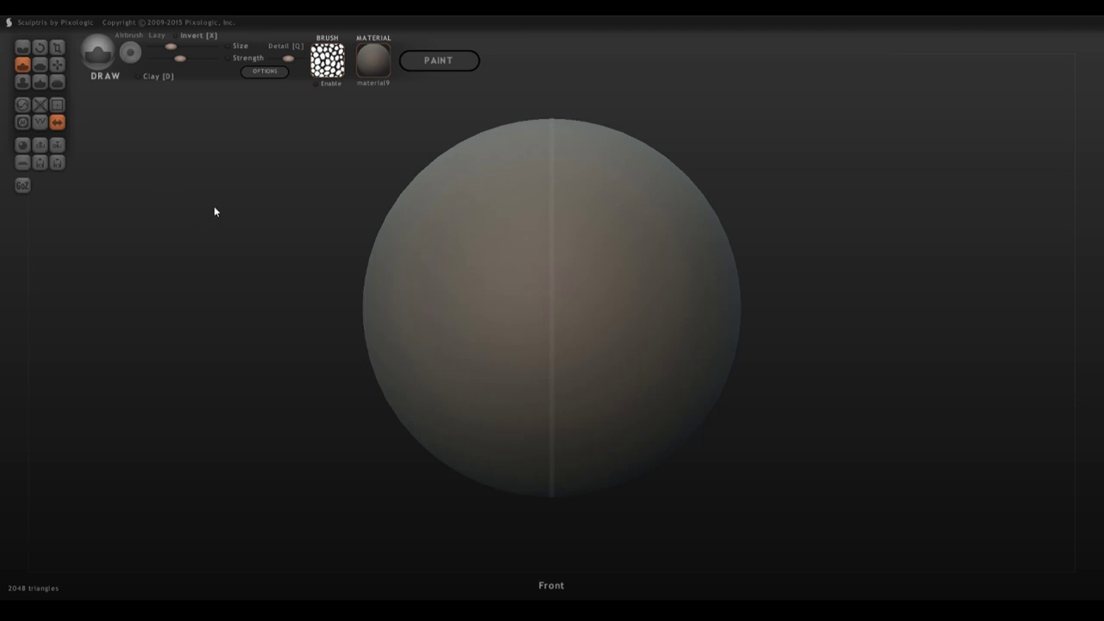
Step: Examine the starting sphere by orbiting, zooming and panning the view, finishing on the front view
{"action": "left_click_drag", "start_coordinate": [771, 156], "coordinate": [889, 219]}
{"action": "left_click_drag", "start_coordinate": [873, 169], "coordinate": [861, 217]}
{"action": "left_click_drag", "start_coordinate": [858, 303], "coordinate": [827, 302], "text": "shift"}
{"action": "left_click_drag", "start_coordinate": [786, 288], "coordinate": [853, 415], "text": "shift"}
{"action": "left_click_drag", "start_coordinate": [771, 386], "coordinate": [879, 394]}
{"action": "scroll", "coordinate": [557, 276], "scroll_direction": "down", "scroll_amount": 4}
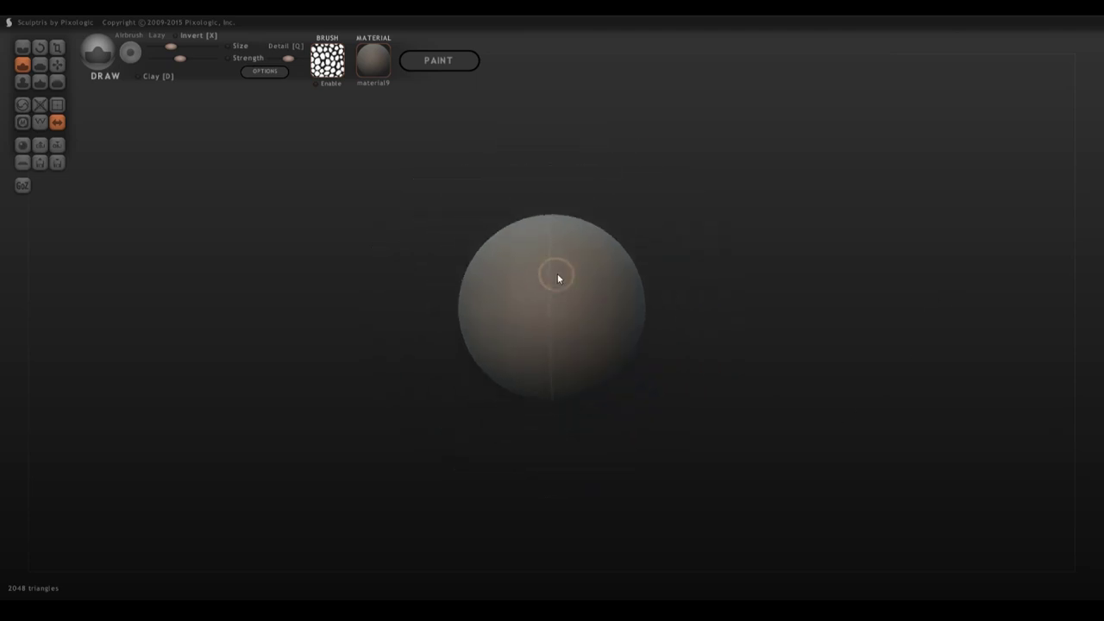
{"action": "scroll", "coordinate": [566, 291], "scroll_direction": "up", "scroll_amount": 3}
{"action": "scroll", "coordinate": [543, 298], "scroll_direction": "down", "scroll_amount": 1}
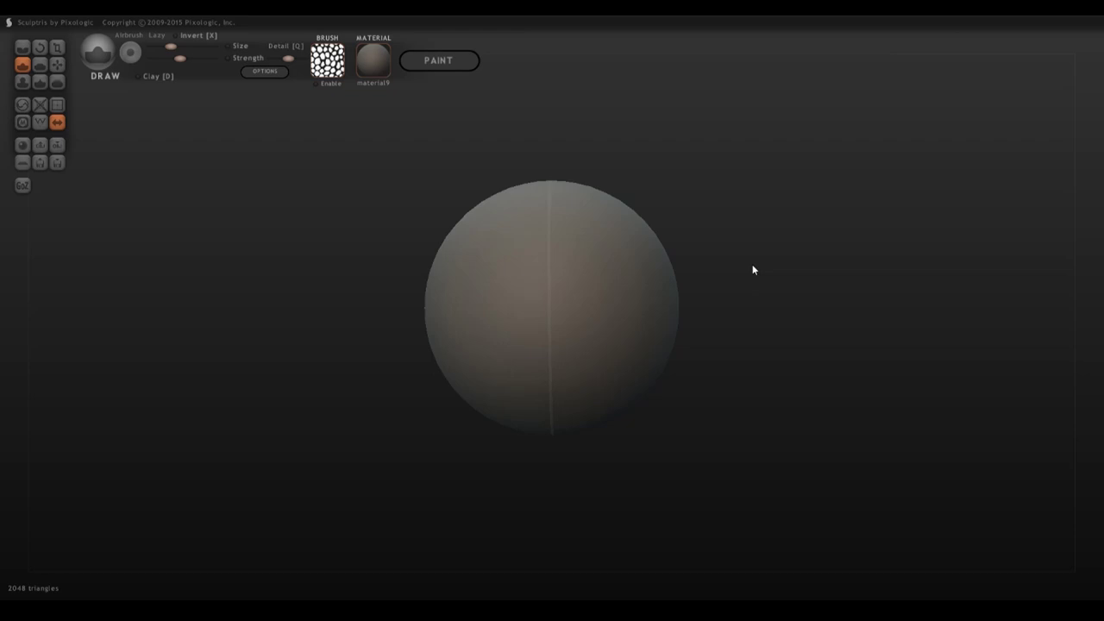
{"action": "scroll", "coordinate": [742, 357], "scroll_direction": "up", "scroll_amount": 1}
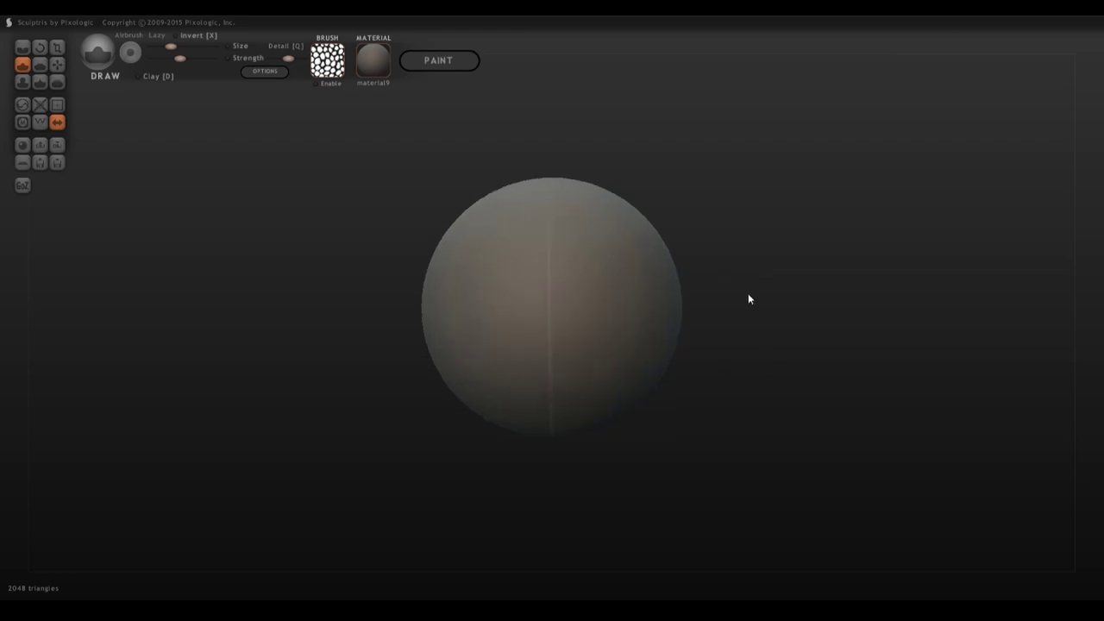
{"action": "scroll", "coordinate": [746, 299], "scroll_direction": "down", "scroll_amount": 2}
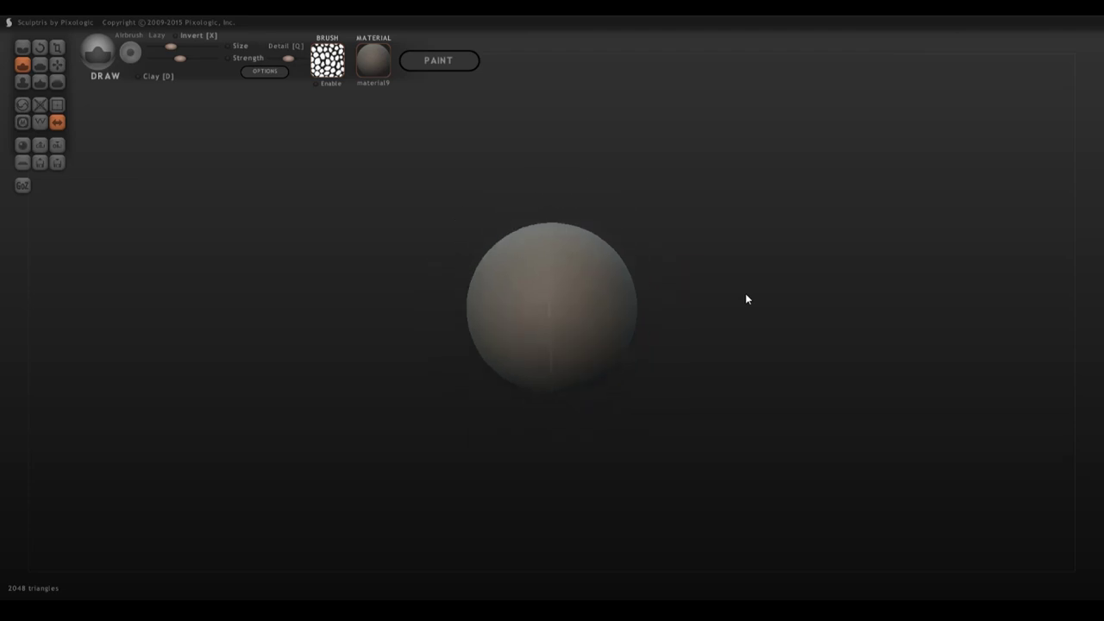
{"action": "scroll", "coordinate": [746, 299], "scroll_direction": "up", "scroll_amount": 1}
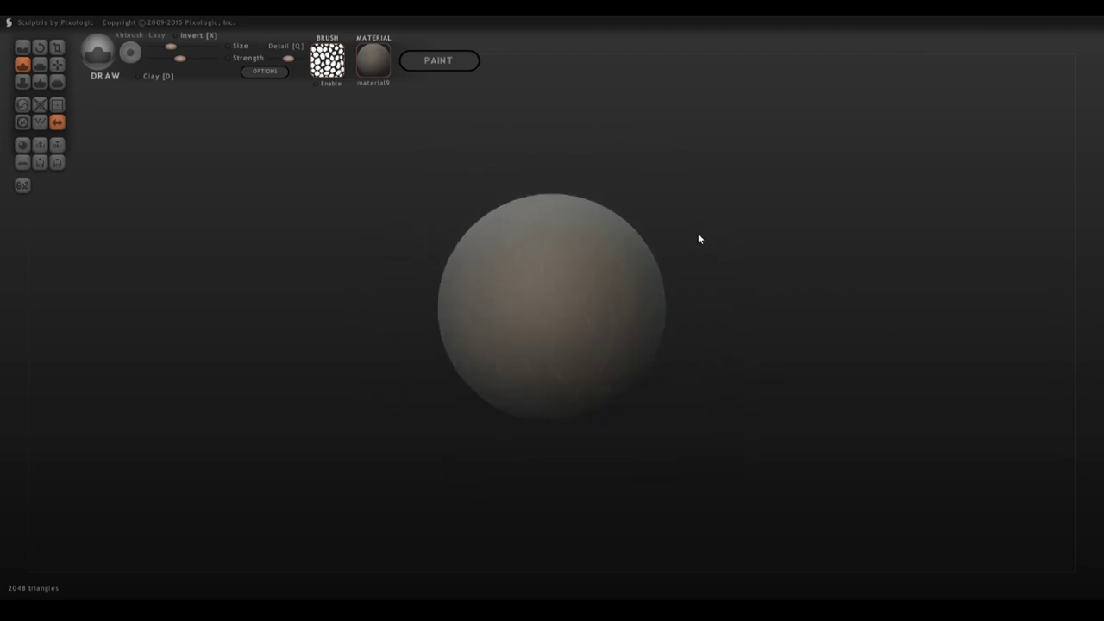
{"action": "left_click", "coordinate": [791, 309], "text": "shift"}
{"action": "mouse_move", "coordinate": [740, 277]}
{"action": "left_mouse_down", "text": "alt"}
{"action": "mouse_move", "coordinate": [478, 345]}
{"action": "mouse_move", "coordinate": [912, 463]}
{"action": "mouse_move", "coordinate": [727, 419]}
{"action": "mouse_move", "coordinate": [491, 268]}
{"action": "mouse_move", "coordinate": [923, 311]}
{"action": "mouse_move", "coordinate": [736, 271]}
{"action": "mouse_move", "coordinate": [658, 285]}
{"action": "mouse_move", "coordinate": [669, 258]}
{"action": "mouse_move", "coordinate": [778, 301]}
{"action": "left_mouse_up", "text": "alt"}
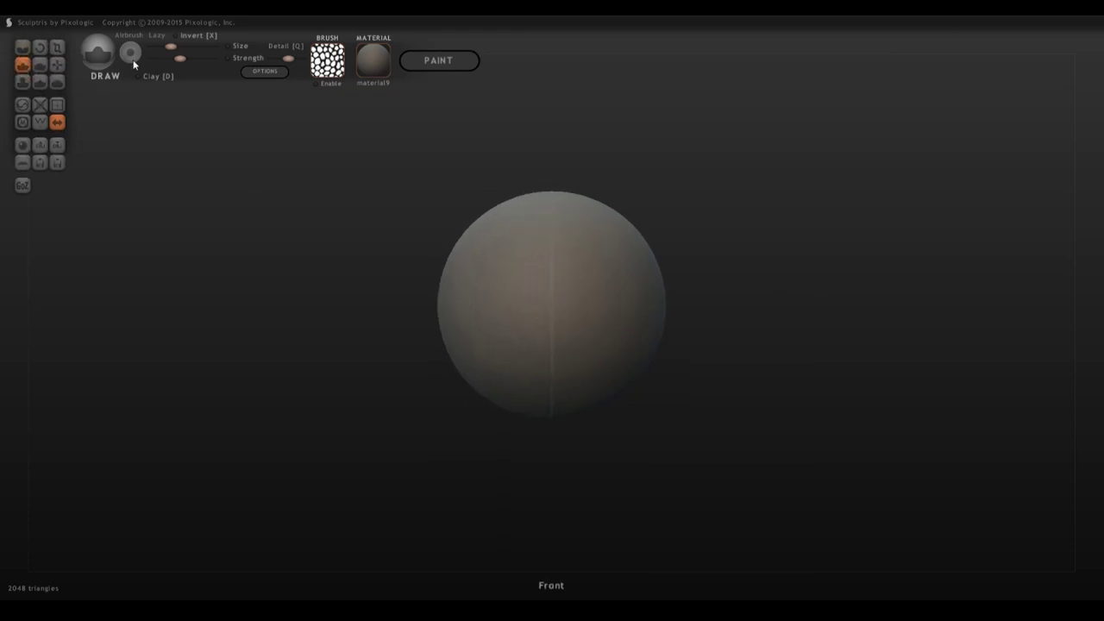
Step: Shrink the whole sphere with the Scale tool in Global mode
{"action": "left_click", "coordinate": [57, 47]}
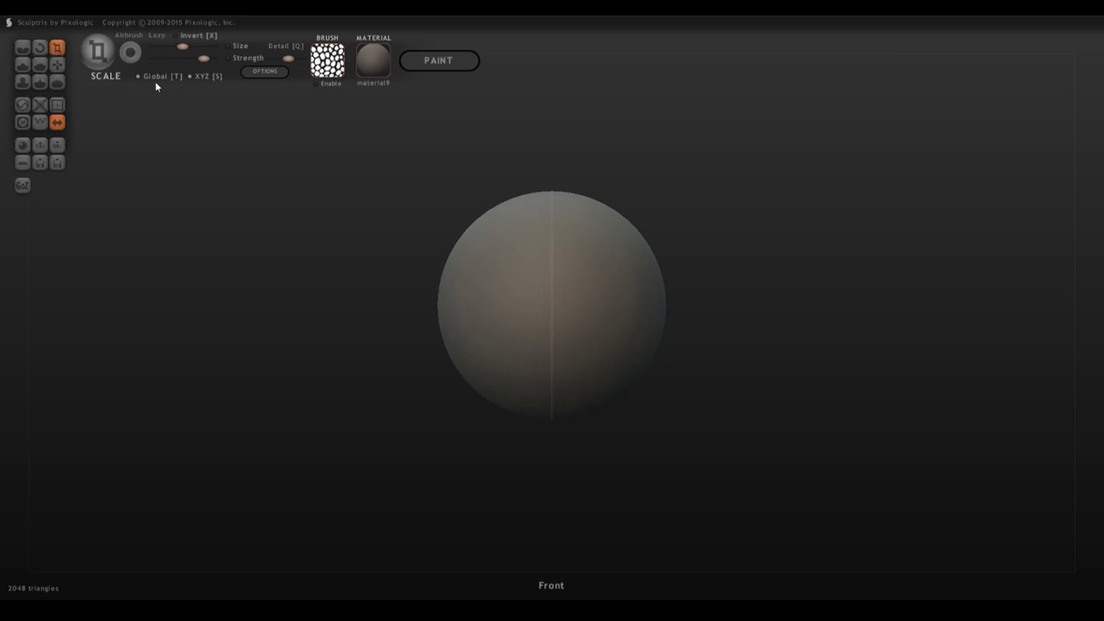
{"action": "left_click_drag", "start_coordinate": [553, 233], "coordinate": [525, 320]}
{"action": "left_click_drag", "start_coordinate": [700, 275], "coordinate": [725, 283]}
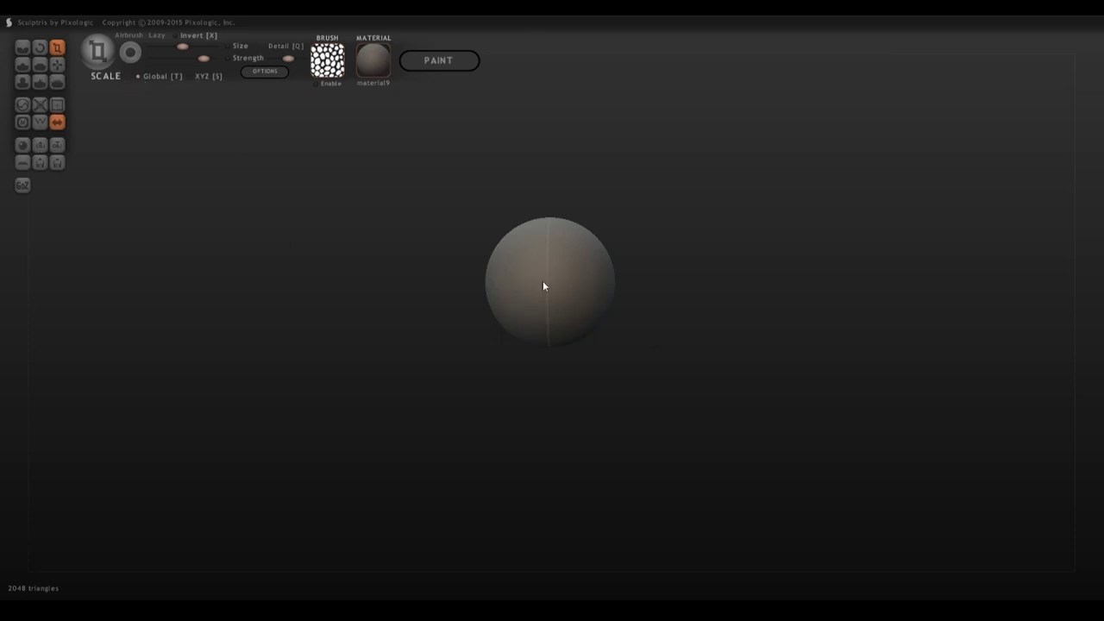
Step: Try scaling just the upper front of the sphere with Global off and a smaller brush, and undo the local scaling
{"action": "left_click_drag", "start_coordinate": [625, 299], "coordinate": [794, 321]}
{"action": "left_click_drag", "start_coordinate": [522, 246], "coordinate": [833, 296]}
{"action": "key", "text": "ctrl+z"}
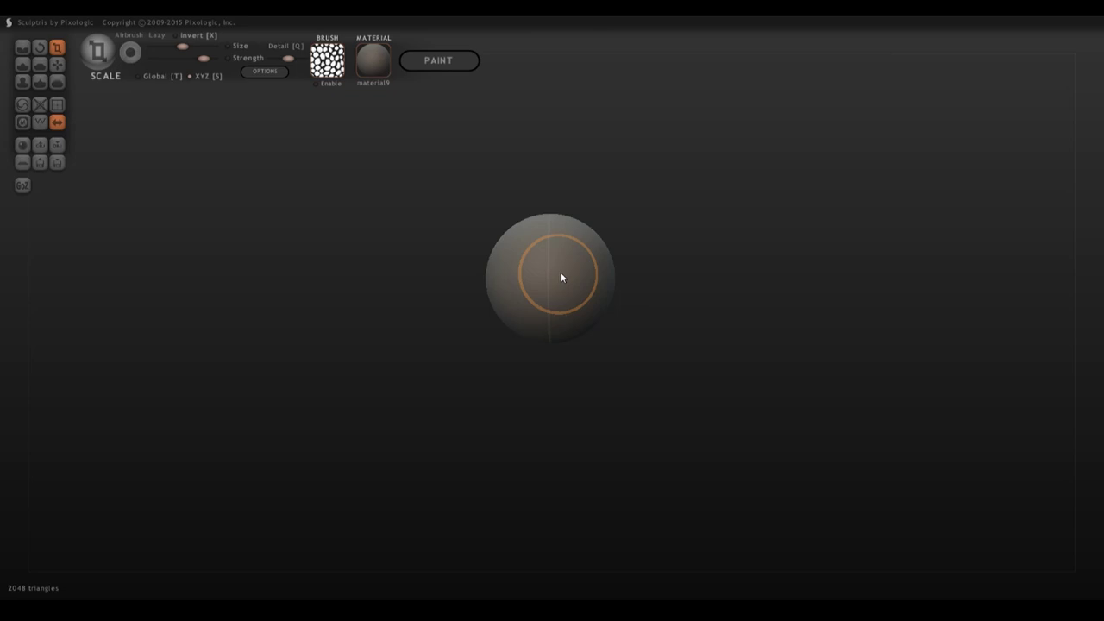
{"action": "mouse_move", "coordinate": [182, 46]}
{"action": "left_mouse_down"}
{"action": "mouse_move", "coordinate": [197, 48]}
{"action": "mouse_move", "coordinate": [173, 47]}
{"action": "left_mouse_up"}
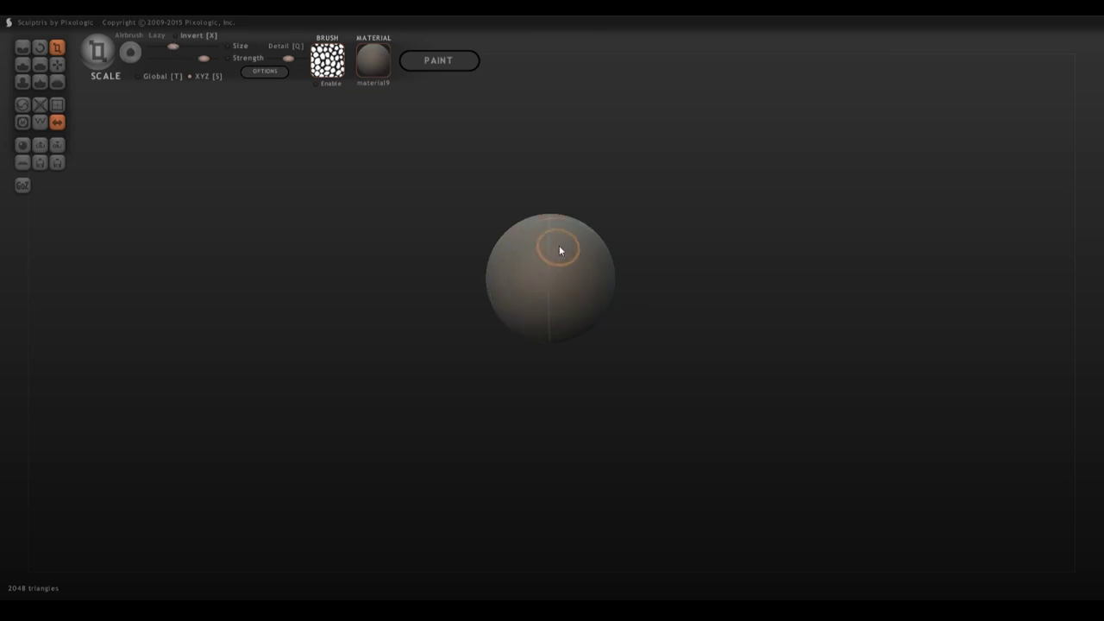
{"action": "mouse_move", "coordinate": [559, 247]}
{"action": "left_mouse_down"}
{"action": "mouse_move", "coordinate": [528, 283]}
{"action": "mouse_move", "coordinate": [605, 214]}
{"action": "mouse_move", "coordinate": [831, 306]}
{"action": "mouse_move", "coordinate": [587, 457]}
{"action": "mouse_move", "coordinate": [1035, 388]}
{"action": "mouse_move", "coordinate": [779, 420]}
{"action": "mouse_move", "coordinate": [857, 416]}
{"action": "mouse_move", "coordinate": [720, 392]}
{"action": "mouse_move", "coordinate": [843, 372]}
{"action": "mouse_move", "coordinate": [794, 371]}
{"action": "left_mouse_up"}
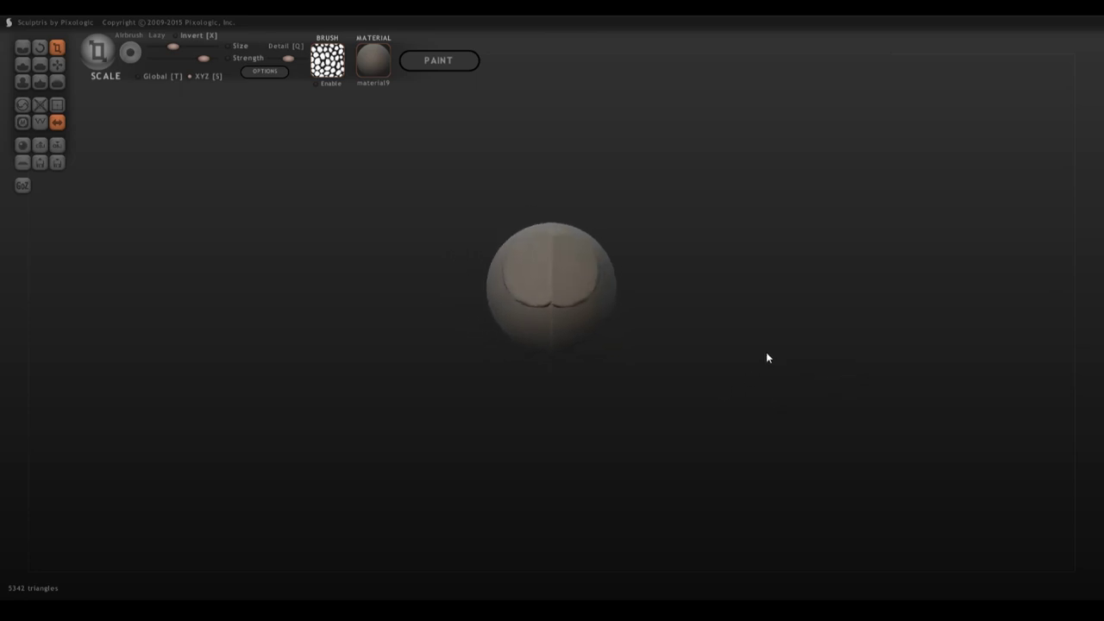
{"action": "key", "text": "ctrl+z"}
{"action": "key", "text": "ctrl+z"}
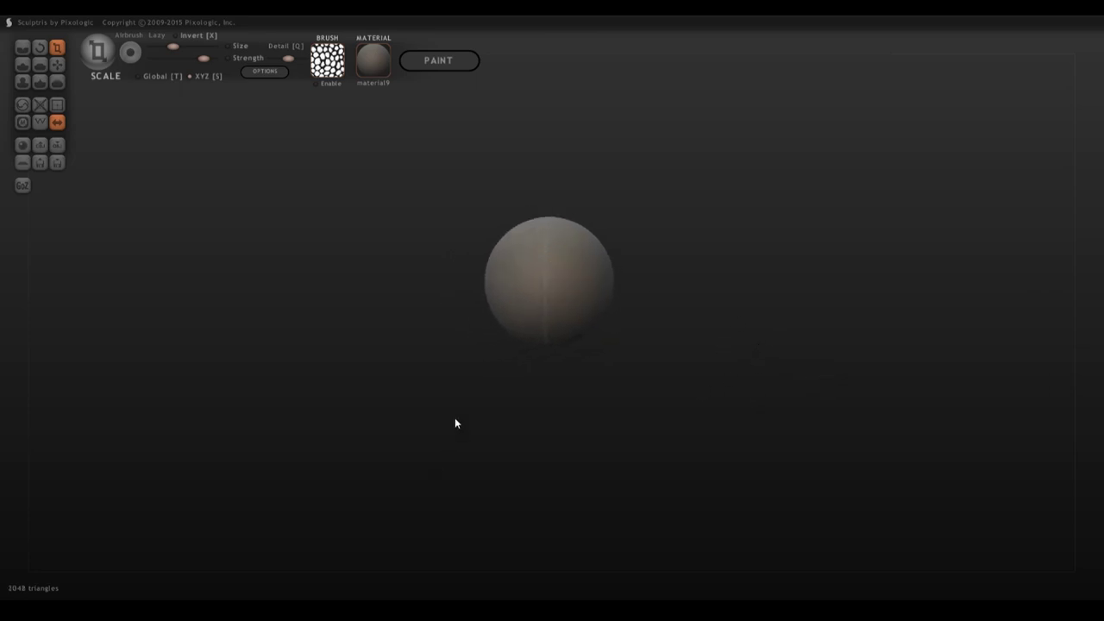
Step: Move the whole sphere with the Grab tool in Global mode
{"action": "left_click", "coordinate": [57, 64]}
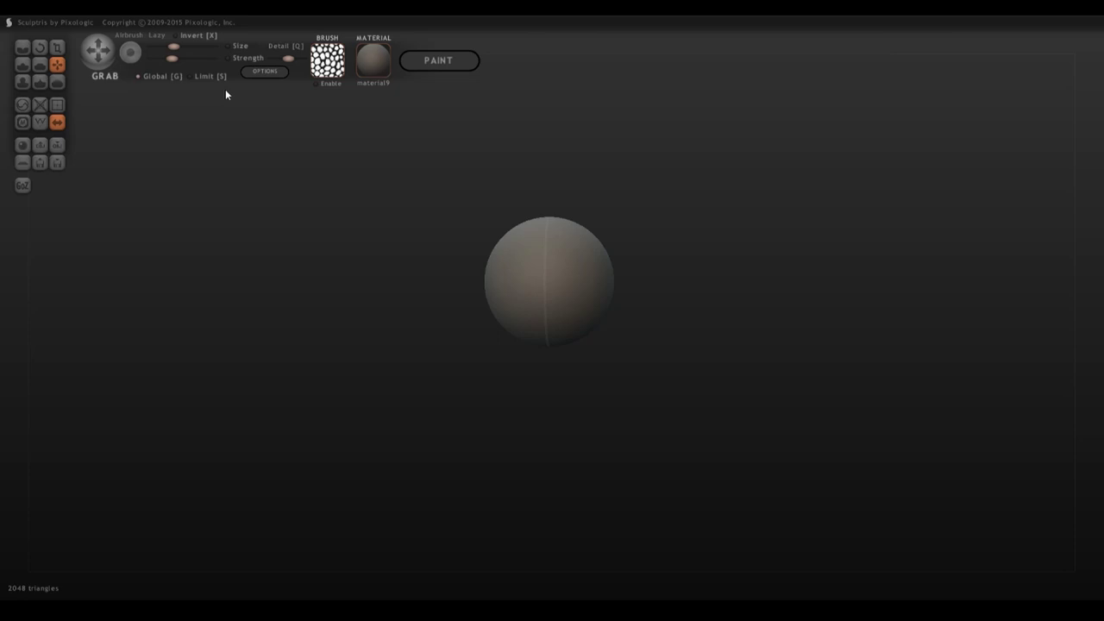
{"action": "scroll", "coordinate": [549, 283], "scroll_direction": "down", "scroll_amount": 1}
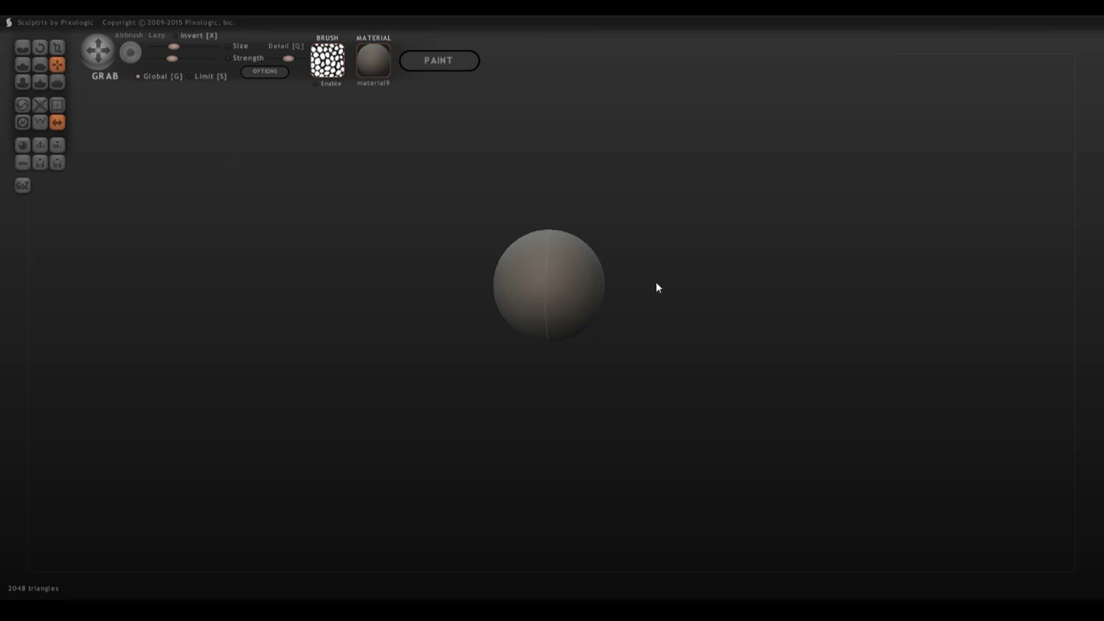
{"action": "left_click_drag", "start_coordinate": [656, 281], "coordinate": [670, 288]}
{"action": "mouse_move", "coordinate": [572, 279]}
{"action": "left_mouse_down"}
{"action": "mouse_move", "coordinate": [521, 355]}
{"action": "mouse_move", "coordinate": [495, 325]}
{"action": "mouse_move", "coordinate": [495, 384]}
{"action": "mouse_move", "coordinate": [701, 342]}
{"action": "mouse_move", "coordinate": [598, 264]}
{"action": "mouse_move", "coordinate": [552, 246]}
{"action": "left_mouse_up"}
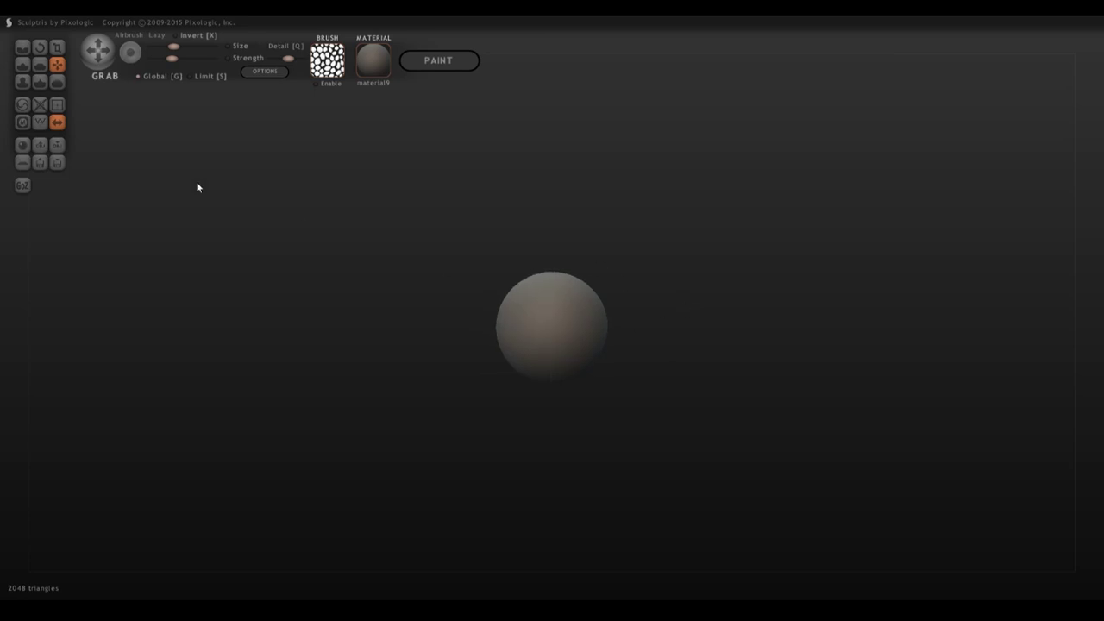
Step: Add a new sphere mirrored on both sides of the symmetry plane and shrink the pair with the Scale tool in Global mode
{"action": "left_click", "coordinate": [23, 146]}
{"action": "left_click", "coordinate": [552, 308]}
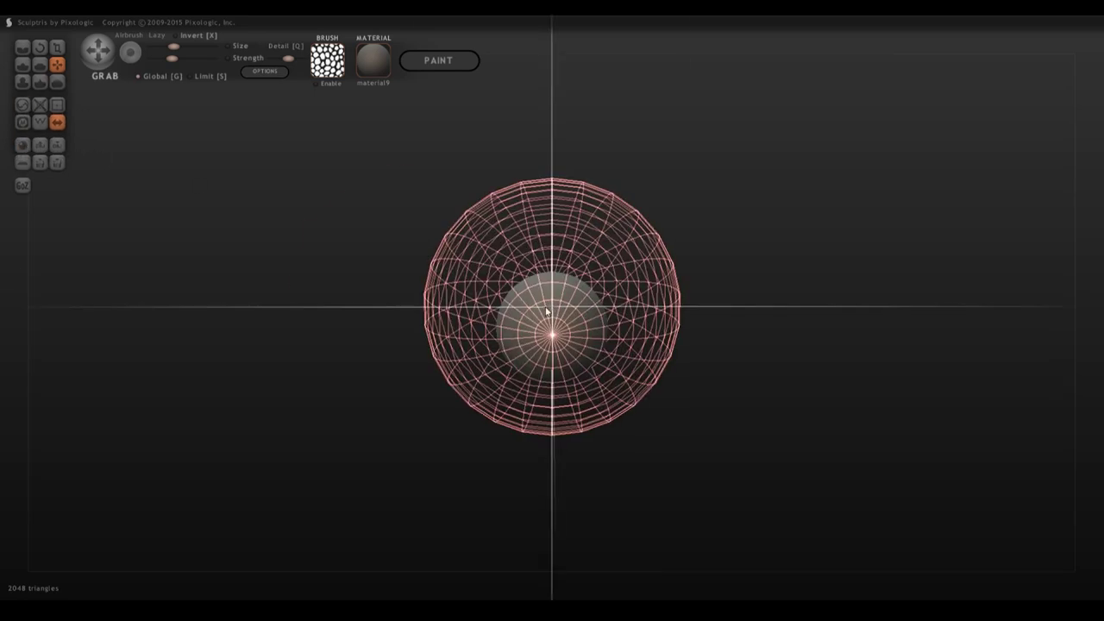
{"action": "left_click", "coordinate": [522, 334]}
{"action": "left_click", "coordinate": [56, 47]}
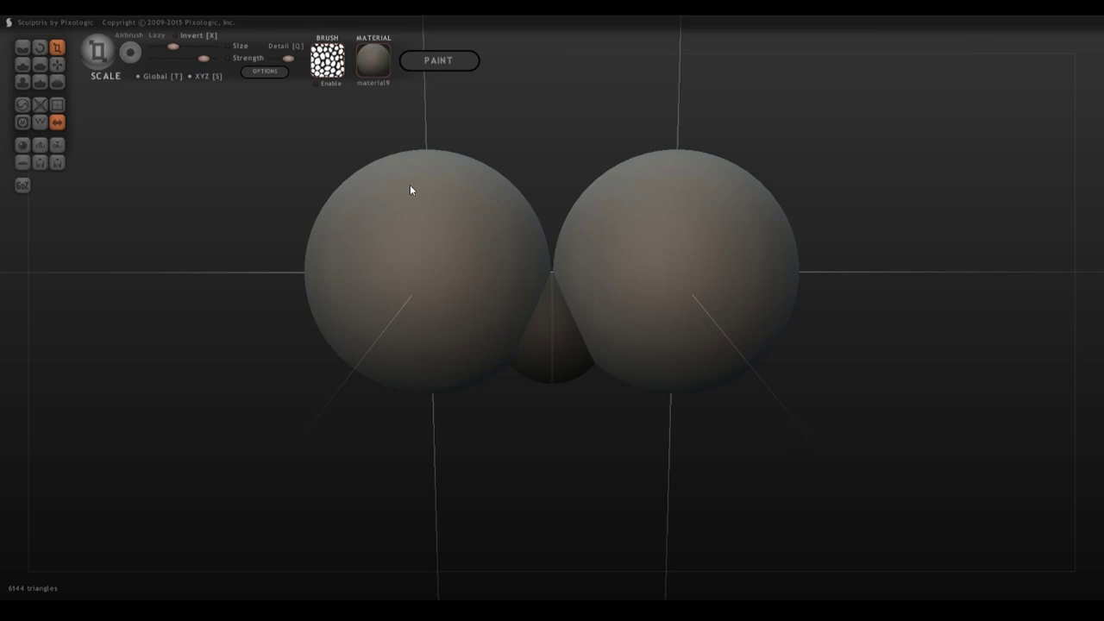
{"action": "left_click_drag", "start_coordinate": [410, 187], "coordinate": [318, 430]}
Step: Arrange the spheres with the Grab tool so the mirrored pair sits side by side below the large sphere
{"action": "left_click", "coordinate": [56, 64]}
{"action": "left_click_drag", "start_coordinate": [483, 205], "coordinate": [440, 225]}
{"action": "left_click_drag", "start_coordinate": [420, 283], "coordinate": [552, 339]}
{"action": "left_click_drag", "start_coordinate": [636, 322], "coordinate": [528, 215]}
{"action": "key", "text": "ctrl+i"}
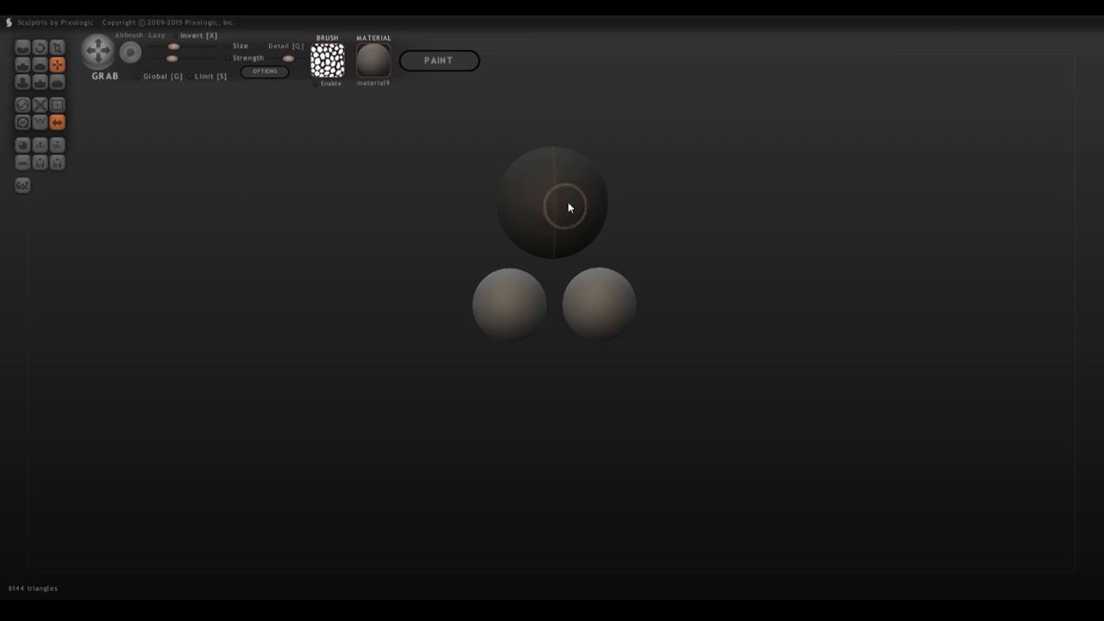
Step: Try pulling the small spheres' surface with the Grab tool in local mode, and remove the mirrored pair from the scene
{"action": "left_click_drag", "start_coordinate": [561, 219], "coordinate": [536, 264]}
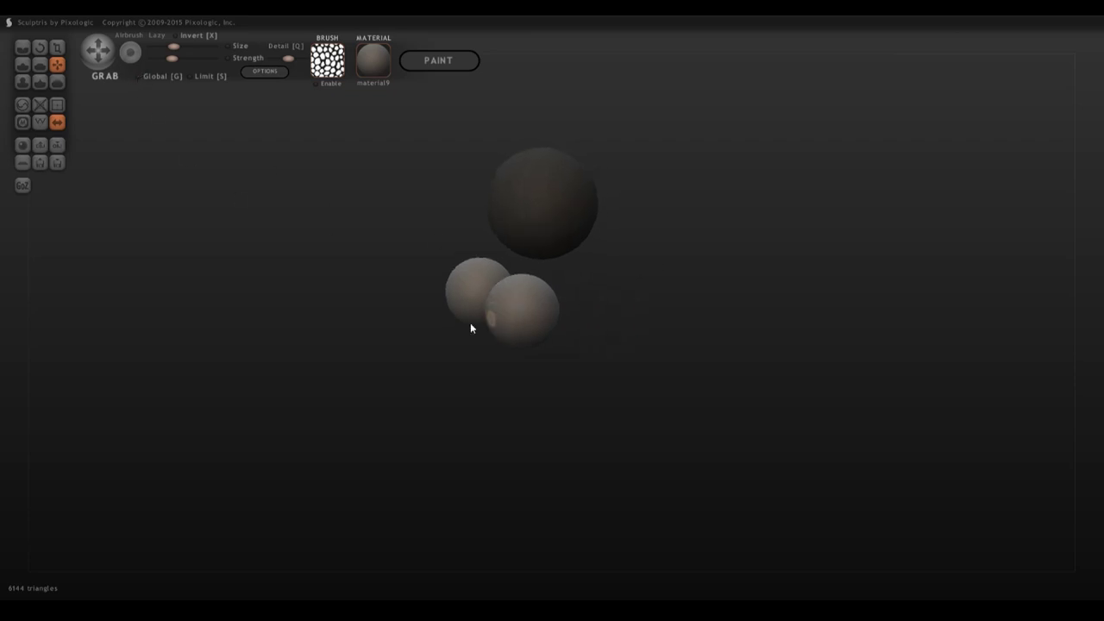
{"action": "mouse_move", "coordinate": [431, 320]}
{"action": "left_mouse_down"}
{"action": "mouse_move", "coordinate": [471, 338]}
{"action": "mouse_move", "coordinate": [488, 264]}
{"action": "mouse_move", "coordinate": [534, 370]}
{"action": "mouse_move", "coordinate": [517, 316]}
{"action": "mouse_move", "coordinate": [661, 271]}
{"action": "mouse_move", "coordinate": [647, 288]}
{"action": "mouse_move", "coordinate": [693, 293]}
{"action": "mouse_move", "coordinate": [677, 277]}
{"action": "left_mouse_up"}
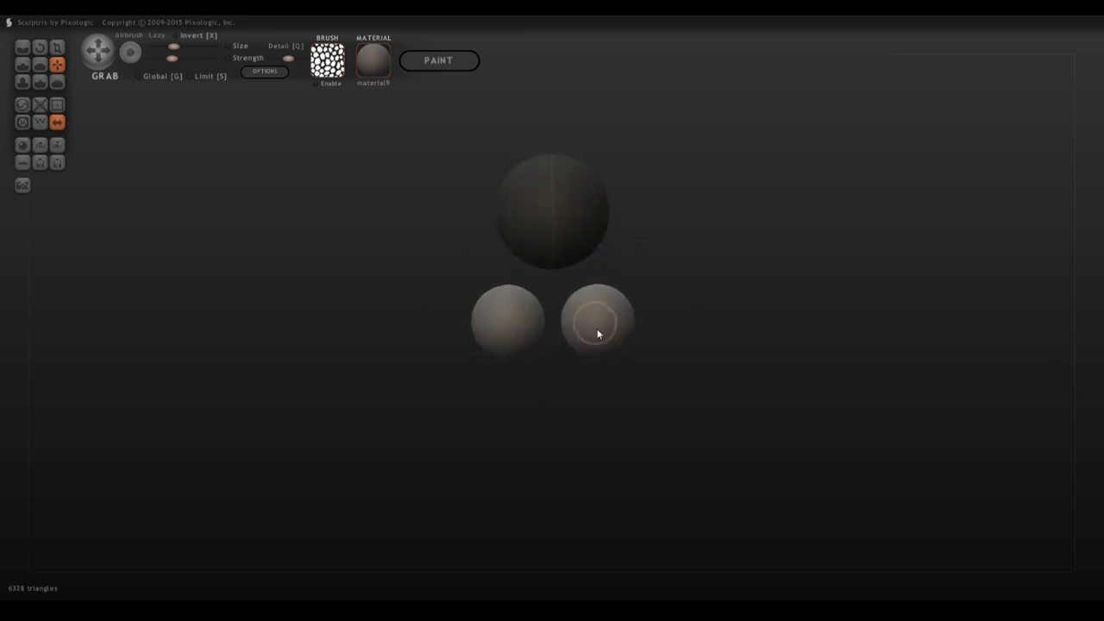
{"action": "key", "text": "ctrl+z"}
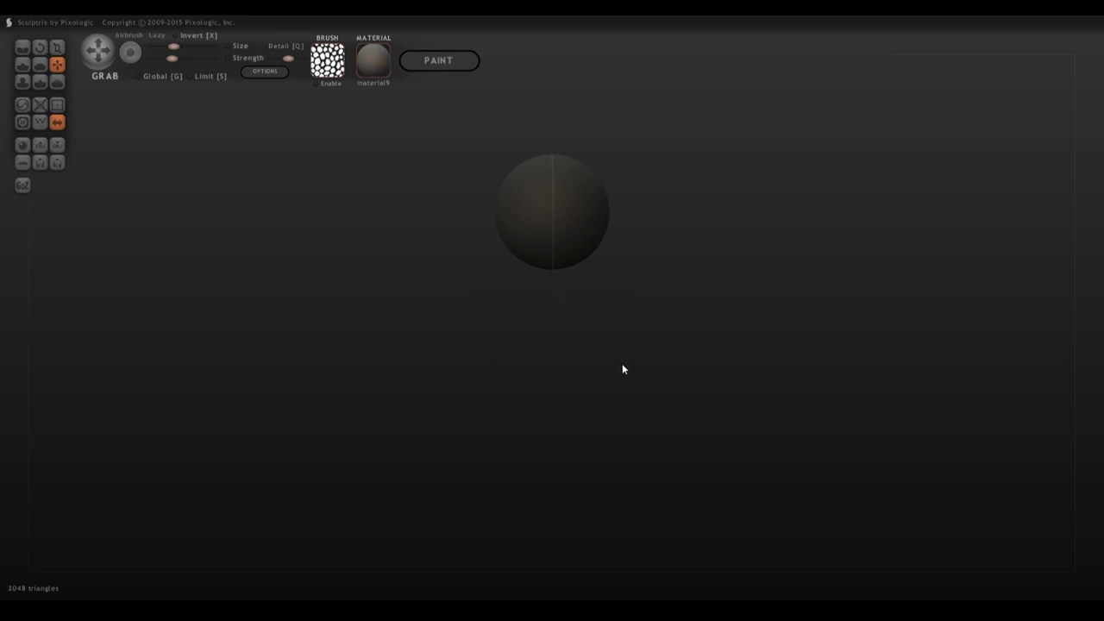
Step: Pull the sphere into a head with a snout and curled, mirrored horns, using a slightly larger Grab brush with Global off
{"action": "middle_click_drag", "start_coordinate": [562, 183], "coordinate": [540, 297]}
{"action": "left_click_drag", "start_coordinate": [616, 337], "coordinate": [694, 363]}
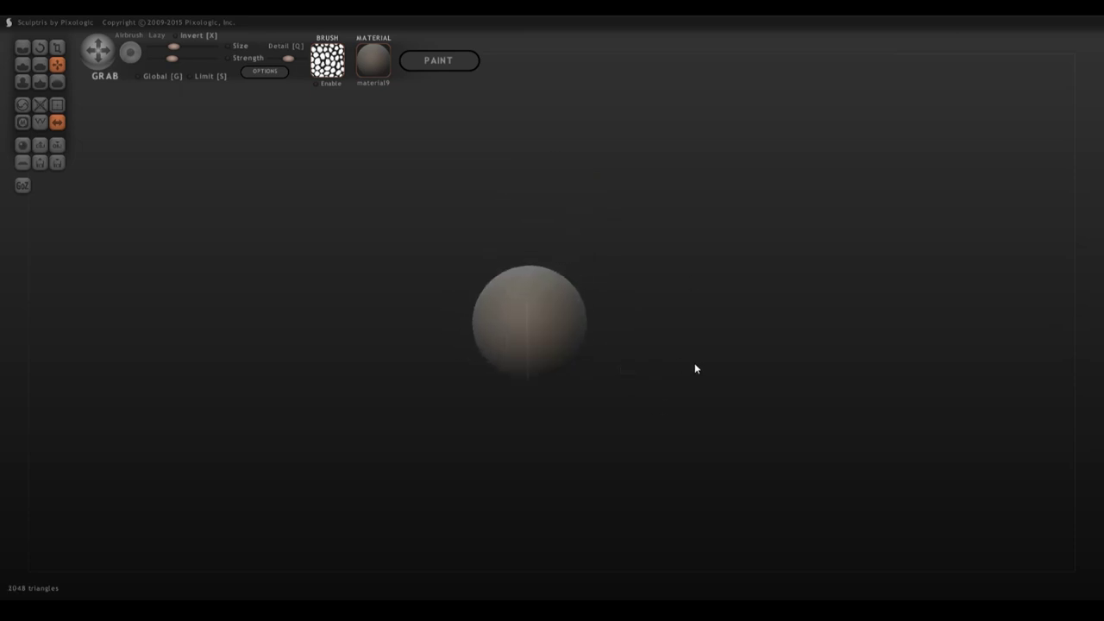
{"action": "middle_click_drag", "start_coordinate": [683, 362], "coordinate": [669, 358]}
{"action": "left_click", "coordinate": [178, 47]}
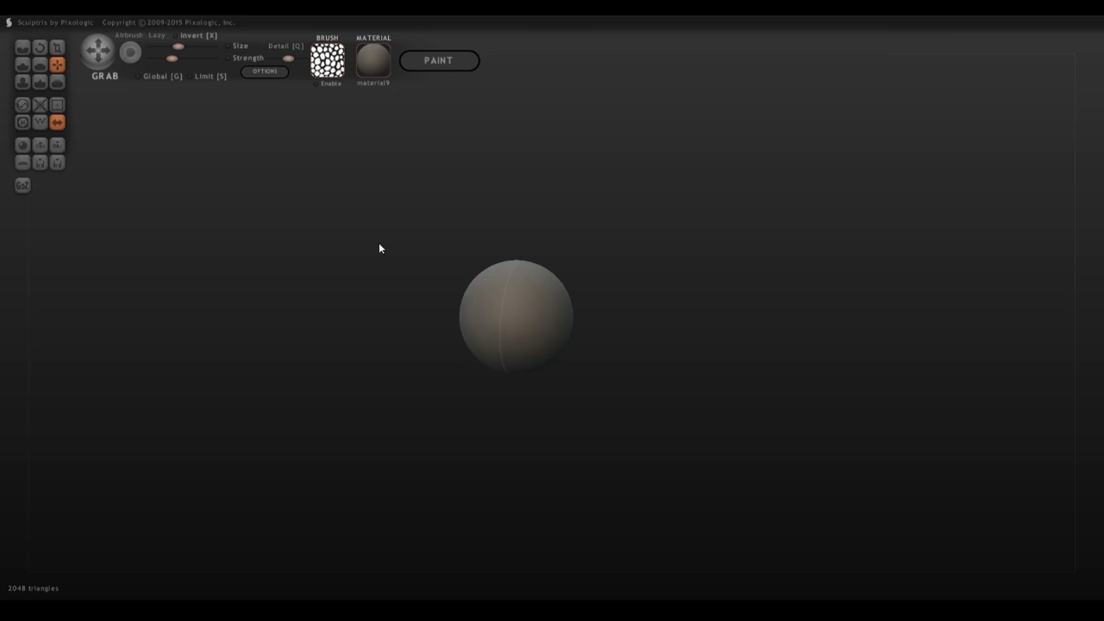
{"action": "mouse_move", "coordinate": [505, 275]}
{"action": "left_mouse_down"}
{"action": "mouse_move", "coordinate": [475, 251]}
{"action": "mouse_move", "coordinate": [469, 274]}
{"action": "mouse_move", "coordinate": [401, 248]}
{"action": "mouse_move", "coordinate": [368, 301]}
{"action": "mouse_move", "coordinate": [389, 340]}
{"action": "mouse_move", "coordinate": [422, 343]}
{"action": "mouse_move", "coordinate": [441, 311]}
{"action": "mouse_move", "coordinate": [428, 293]}
{"action": "left_mouse_up"}
{"action": "mouse_move", "coordinate": [517, 202]}
{"action": "left_mouse_down"}
{"action": "mouse_move", "coordinate": [474, 156]}
{"action": "mouse_move", "coordinate": [709, 176]}
{"action": "mouse_move", "coordinate": [871, 144]}
{"action": "mouse_move", "coordinate": [849, 171]}
{"action": "left_mouse_up"}
{"action": "left_click_drag", "start_coordinate": [671, 279], "coordinate": [681, 276]}
{"action": "left_click_drag", "start_coordinate": [730, 319], "coordinate": [636, 333]}
{"action": "mouse_move", "coordinate": [573, 289]}
{"action": "left_mouse_down"}
{"action": "mouse_move", "coordinate": [512, 303]}
{"action": "mouse_move", "coordinate": [526, 324]}
{"action": "mouse_move", "coordinate": [556, 269]}
{"action": "left_mouse_up"}
{"action": "mouse_move", "coordinate": [559, 329]}
{"action": "left_mouse_down"}
{"action": "mouse_move", "coordinate": [552, 341]}
{"action": "mouse_move", "coordinate": [511, 335]}
{"action": "left_mouse_up"}
{"action": "left_click_drag", "start_coordinate": [631, 376], "coordinate": [723, 373]}
{"action": "mouse_move", "coordinate": [650, 342]}
{"action": "left_mouse_down"}
{"action": "mouse_move", "coordinate": [495, 343]}
{"action": "mouse_move", "coordinate": [517, 344]}
{"action": "mouse_move", "coordinate": [522, 299]}
{"action": "mouse_move", "coordinate": [567, 273]}
{"action": "left_mouse_up"}
Step: Thicken the snout and the curled horn tips with the Inflate tool until the horn tips meet the horns
{"action": "left_click", "coordinate": [22, 82]}
{"action": "mouse_move", "coordinate": [543, 393]}
{"action": "left_mouse_down"}
{"action": "mouse_move", "coordinate": [682, 403]}
{"action": "mouse_move", "coordinate": [637, 392]}
{"action": "left_mouse_up"}
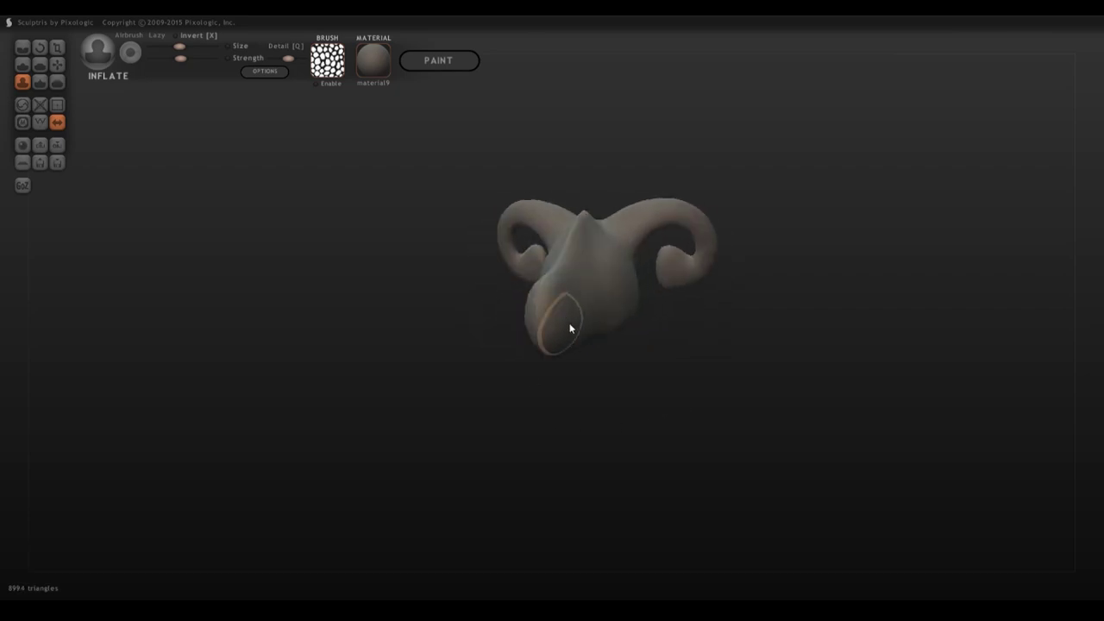
{"action": "mouse_move", "coordinate": [569, 323]}
{"action": "left_mouse_down"}
{"action": "mouse_move", "coordinate": [591, 293]}
{"action": "mouse_move", "coordinate": [595, 264]}
{"action": "mouse_move", "coordinate": [570, 354]}
{"action": "mouse_move", "coordinate": [612, 249]}
{"action": "mouse_move", "coordinate": [654, 227]}
{"action": "mouse_move", "coordinate": [678, 284]}
{"action": "mouse_move", "coordinate": [703, 269]}
{"action": "left_mouse_up"}
{"action": "mouse_move", "coordinate": [744, 347]}
{"action": "left_mouse_down"}
{"action": "mouse_move", "coordinate": [710, 327]}
{"action": "mouse_move", "coordinate": [575, 417]}
{"action": "mouse_move", "coordinate": [596, 446]}
{"action": "left_mouse_up"}
{"action": "scroll", "coordinate": [575, 417], "scroll_direction": "up", "scroll_amount": 5}
{"action": "mouse_move", "coordinate": [707, 379]}
{"action": "left_mouse_down"}
{"action": "mouse_move", "coordinate": [825, 461]}
{"action": "mouse_move", "coordinate": [734, 443]}
{"action": "mouse_move", "coordinate": [720, 401]}
{"action": "left_mouse_up"}
{"action": "left_click_drag", "start_coordinate": [569, 262], "coordinate": [639, 323]}
{"action": "left_click_drag", "start_coordinate": [795, 439], "coordinate": [776, 448]}
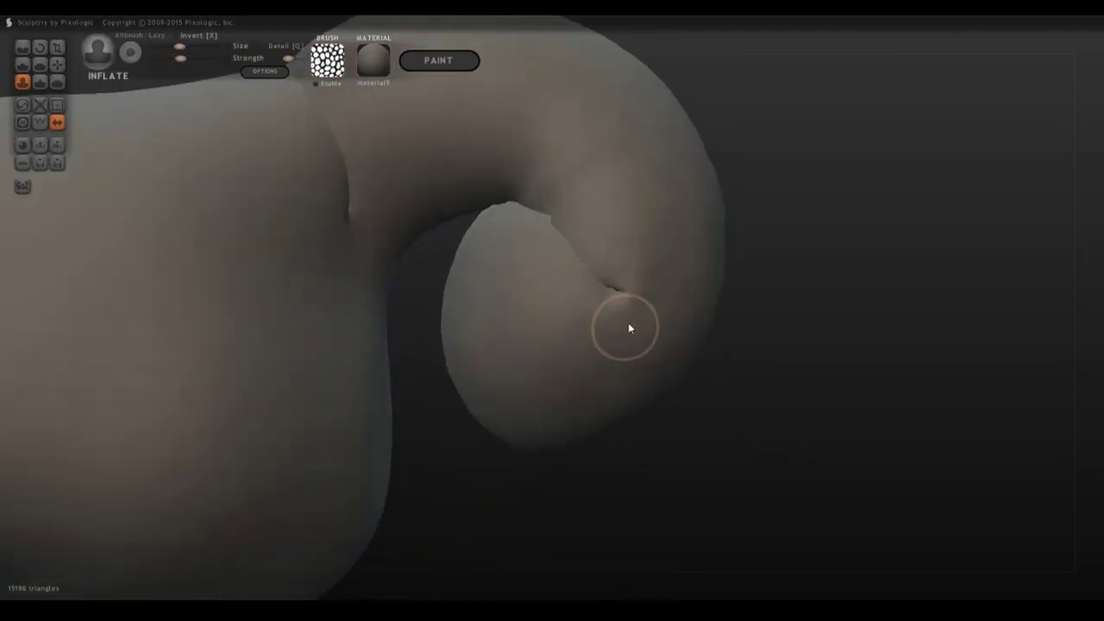
Step: Turn on the wireframe and inspect the mesh up close where the curled horn tip meets the horn
{"action": "left_click", "coordinate": [40, 122]}
{"action": "left_click_drag", "start_coordinate": [745, 412], "coordinate": [350, 436]}
{"action": "scroll", "coordinate": [463, 204], "scroll_direction": "up", "scroll_amount": 6}
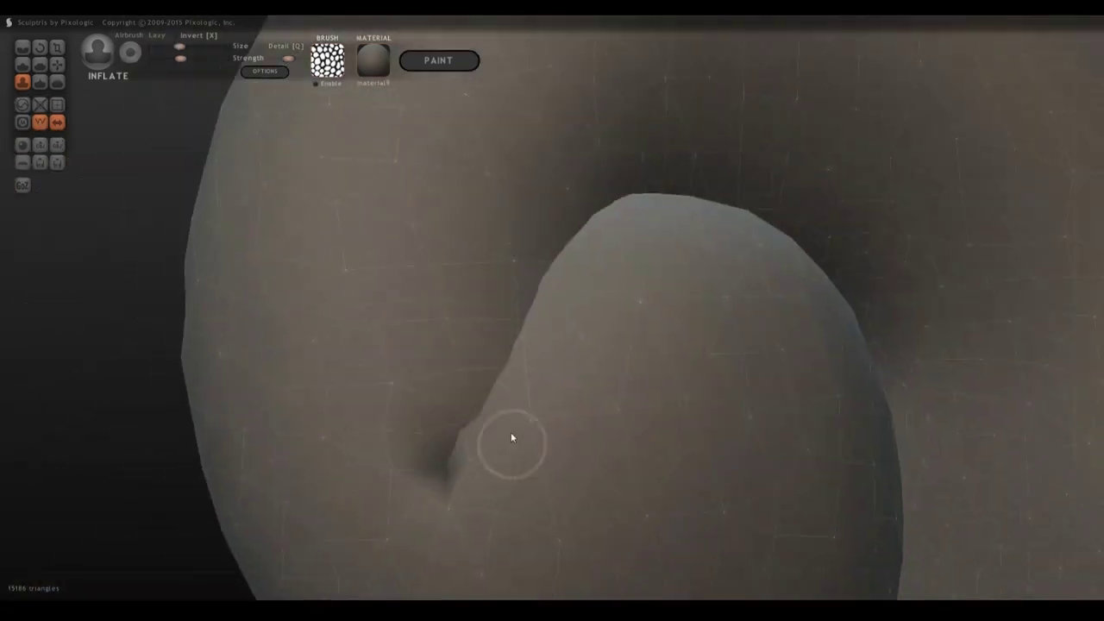
{"action": "right_click_drag", "start_coordinate": [409, 418], "coordinate": [429, 387]}
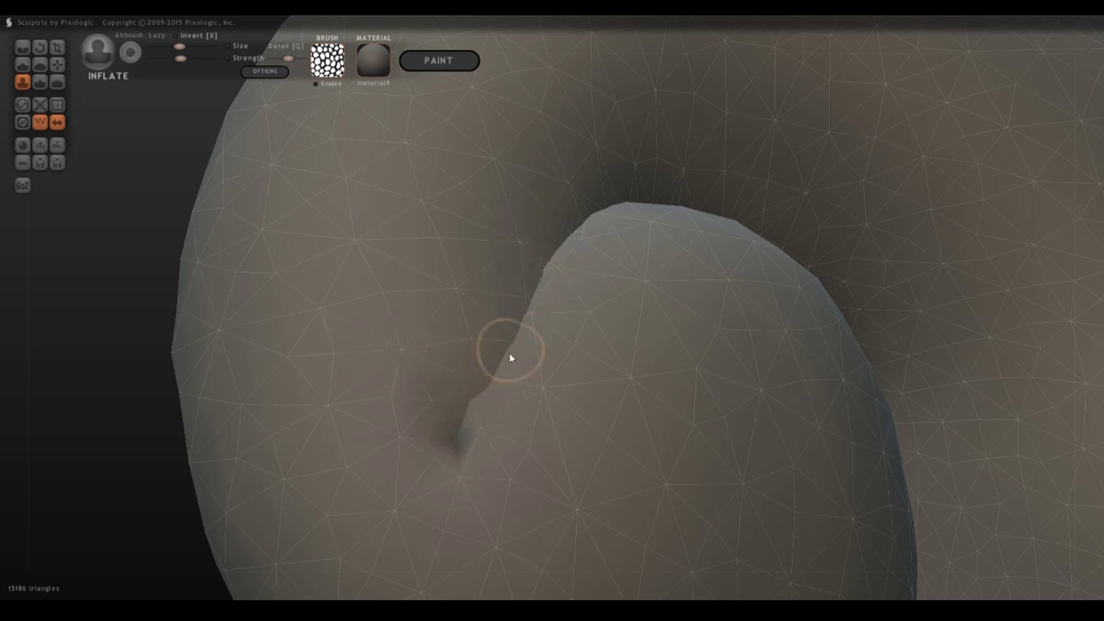
{"action": "scroll", "coordinate": [470, 422], "scroll_direction": "down", "scroll_amount": 4}
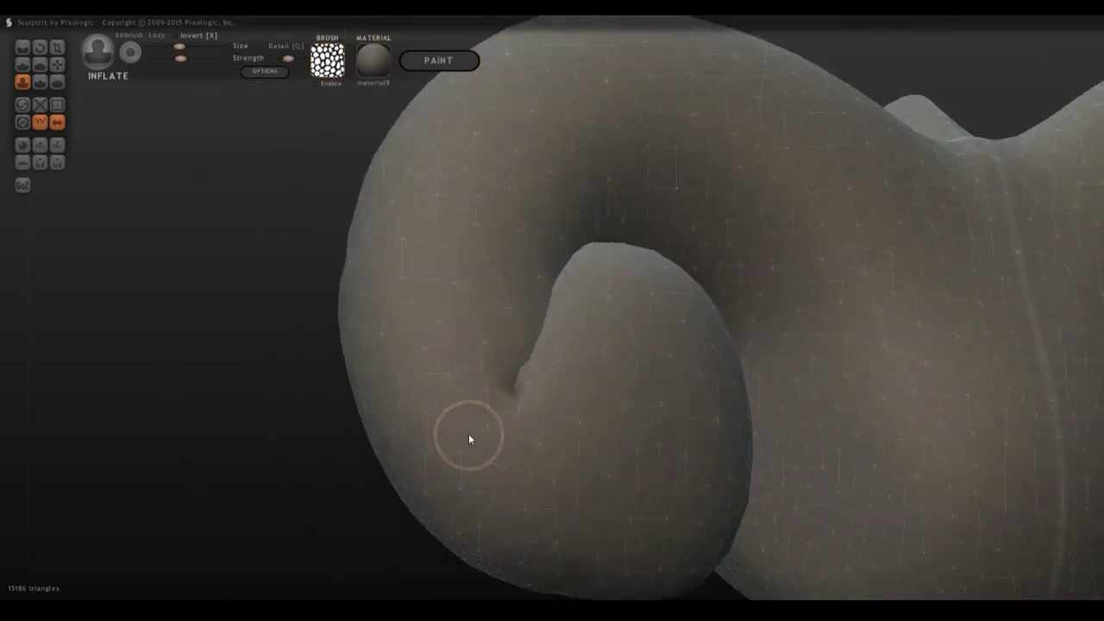
{"action": "right_click_drag", "start_coordinate": [469, 438], "coordinate": [334, 310]}
Step: Temporarily hide the outer part of the curled horns and examine the mesh inside from several angles
{"action": "left_click_drag", "start_coordinate": [333, 188], "coordinate": [469, 573], "text": "ctrl+shift"}
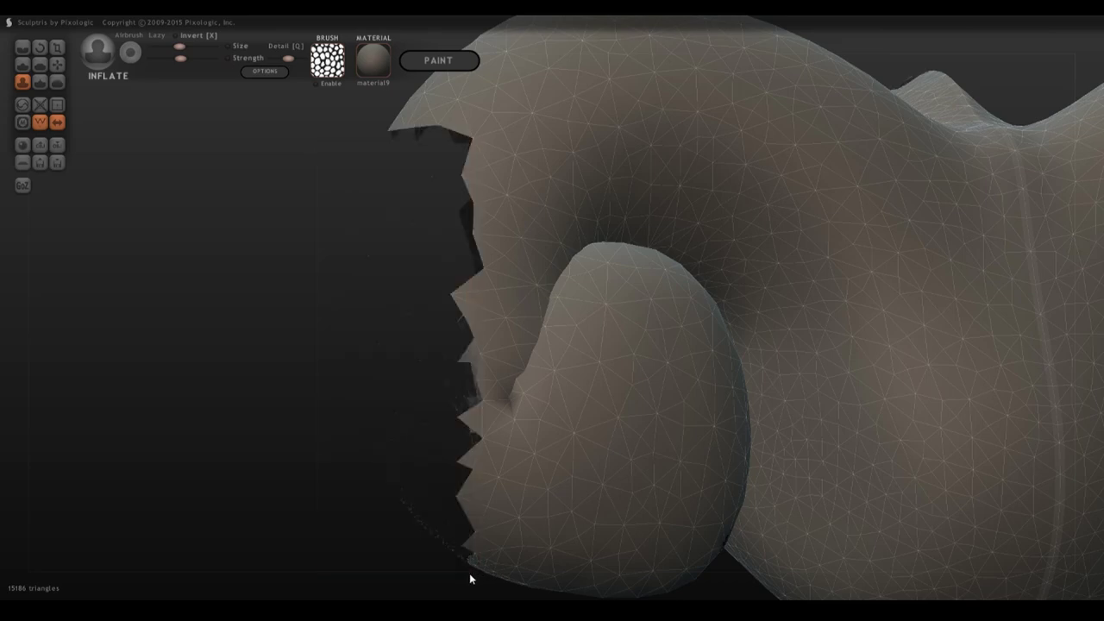
{"action": "right_click_drag", "start_coordinate": [469, 573], "coordinate": [230, 392]}
{"action": "right_click_drag", "start_coordinate": [423, 226], "coordinate": [454, 338]}
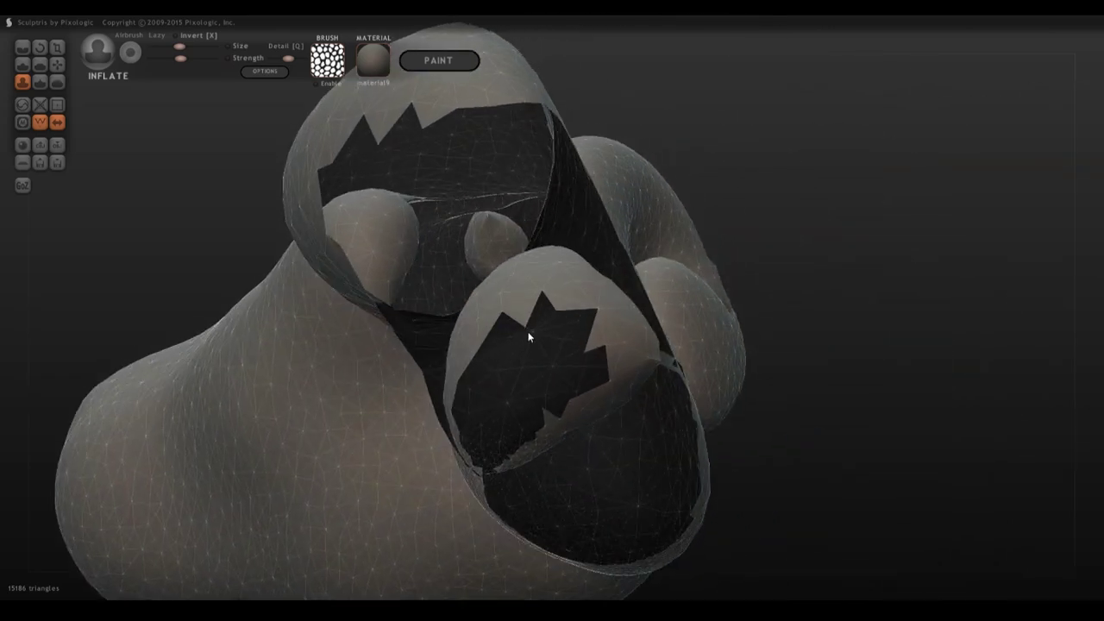
{"action": "right_click_drag", "start_coordinate": [528, 333], "coordinate": [392, 321]}
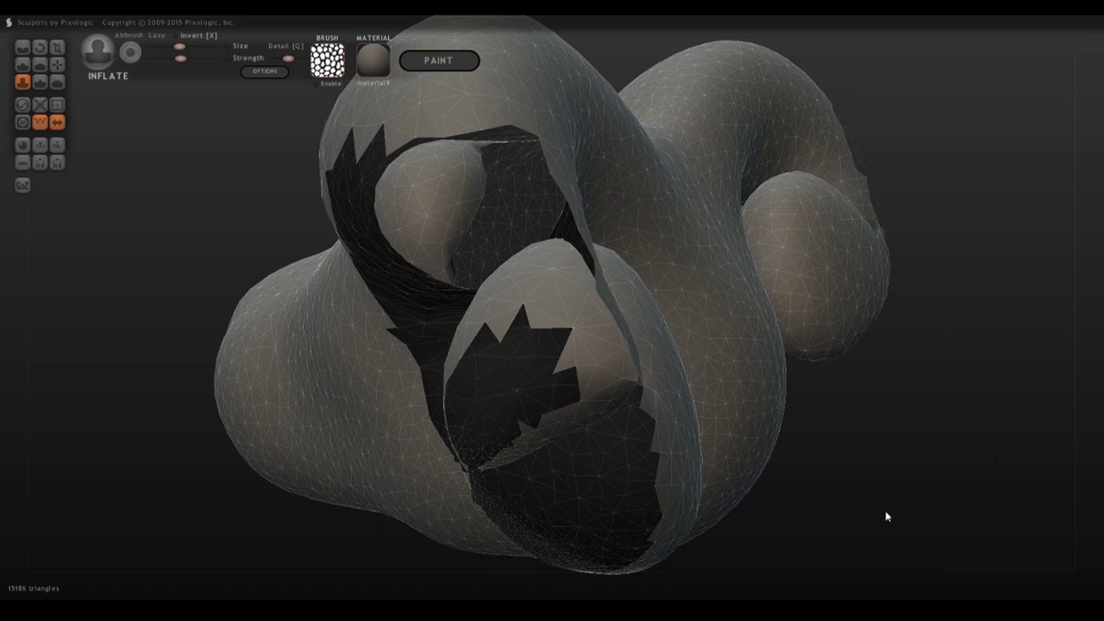
{"action": "right_click_drag", "start_coordinate": [884, 511], "coordinate": [978, 487]}
{"action": "mouse_move", "coordinate": [778, 414]}
{"action": "right_mouse_down"}
{"action": "mouse_move", "coordinate": [636, 485]}
{"action": "mouse_move", "coordinate": [847, 431]}
{"action": "right_mouse_up"}
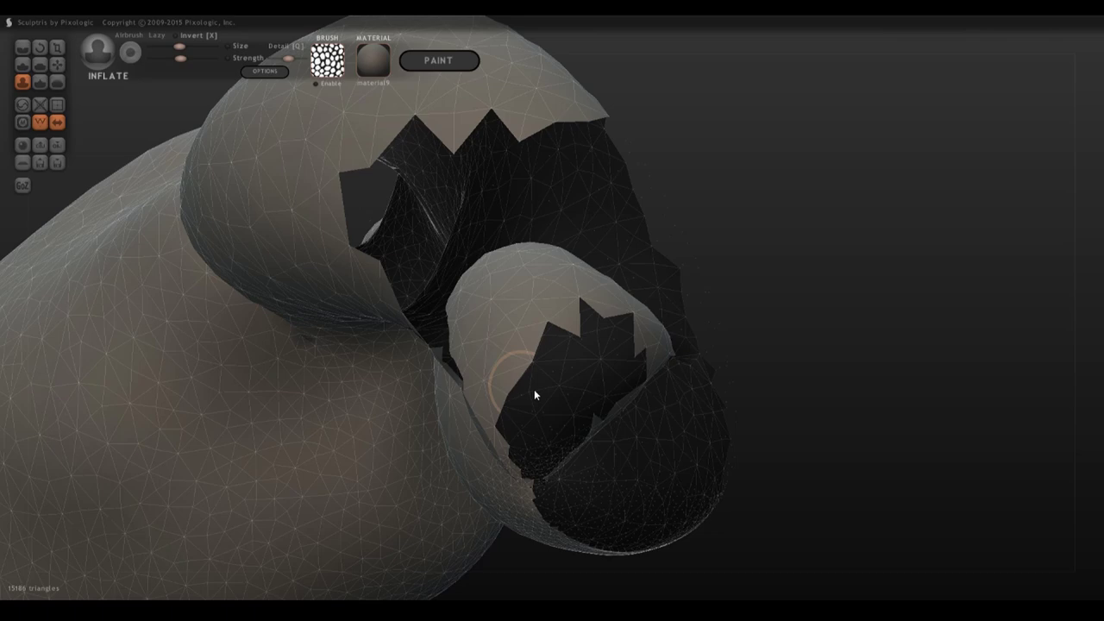
{"action": "right_click_drag", "start_coordinate": [795, 316], "coordinate": [472, 412]}
{"action": "right_click_drag", "start_coordinate": [288, 405], "coordinate": [336, 397]}
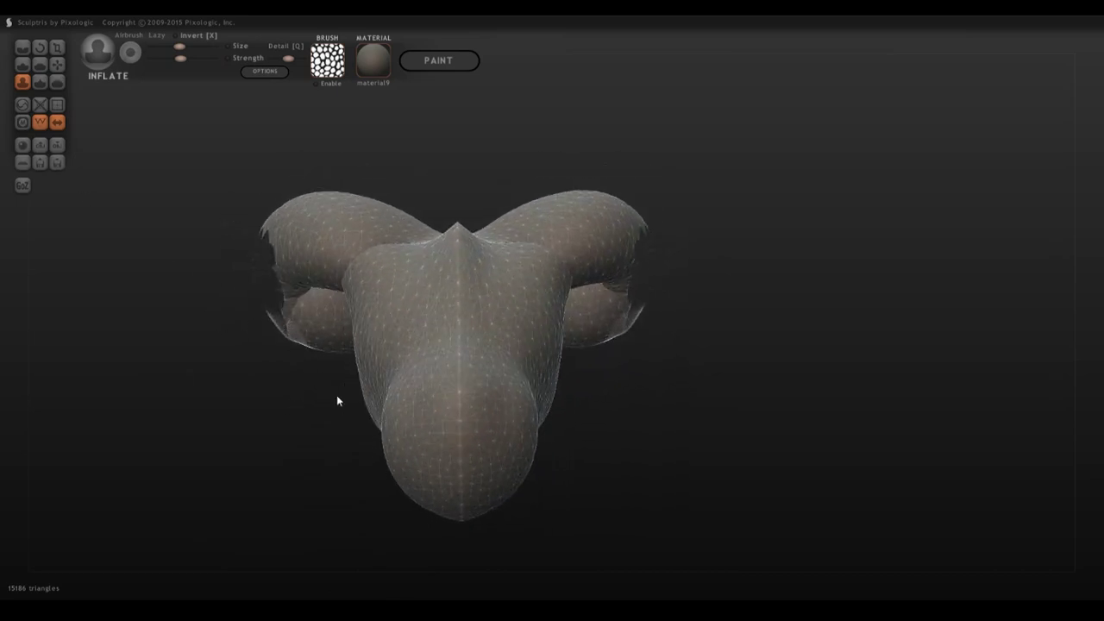
{"action": "mouse_move", "coordinate": [650, 367]}
{"action": "right_mouse_down"}
{"action": "mouse_move", "coordinate": [591, 387]}
{"action": "mouse_move", "coordinate": [564, 335]}
{"action": "mouse_move", "coordinate": [639, 363]}
{"action": "mouse_move", "coordinate": [636, 448]}
{"action": "mouse_move", "coordinate": [766, 291]}
{"action": "right_mouse_up"}
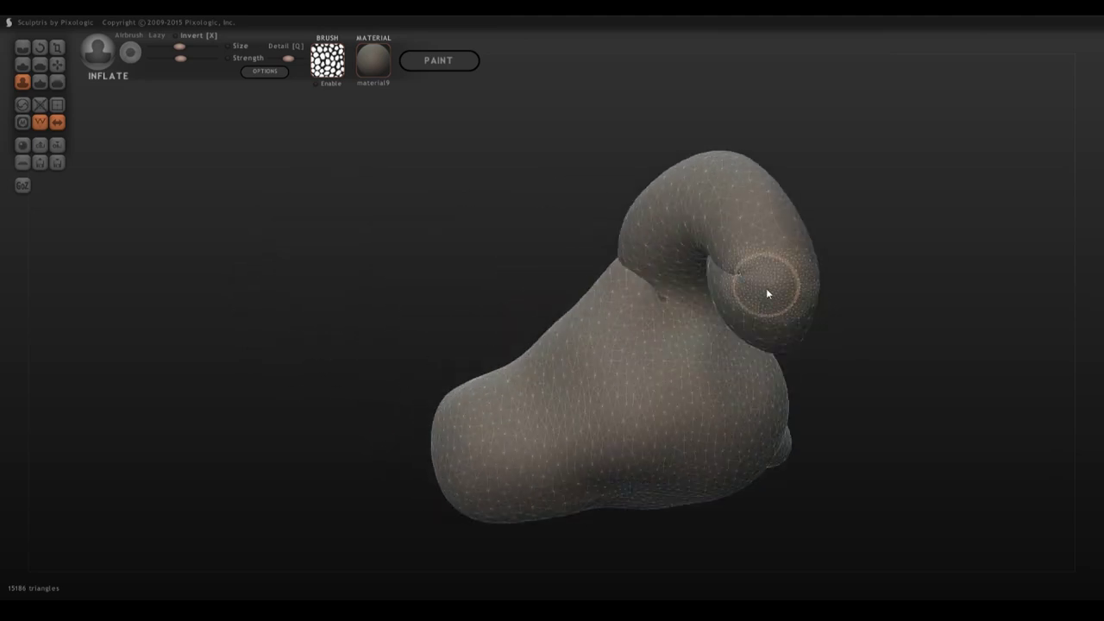
{"action": "right_click_drag", "start_coordinate": [394, 266], "coordinate": [460, 335]}
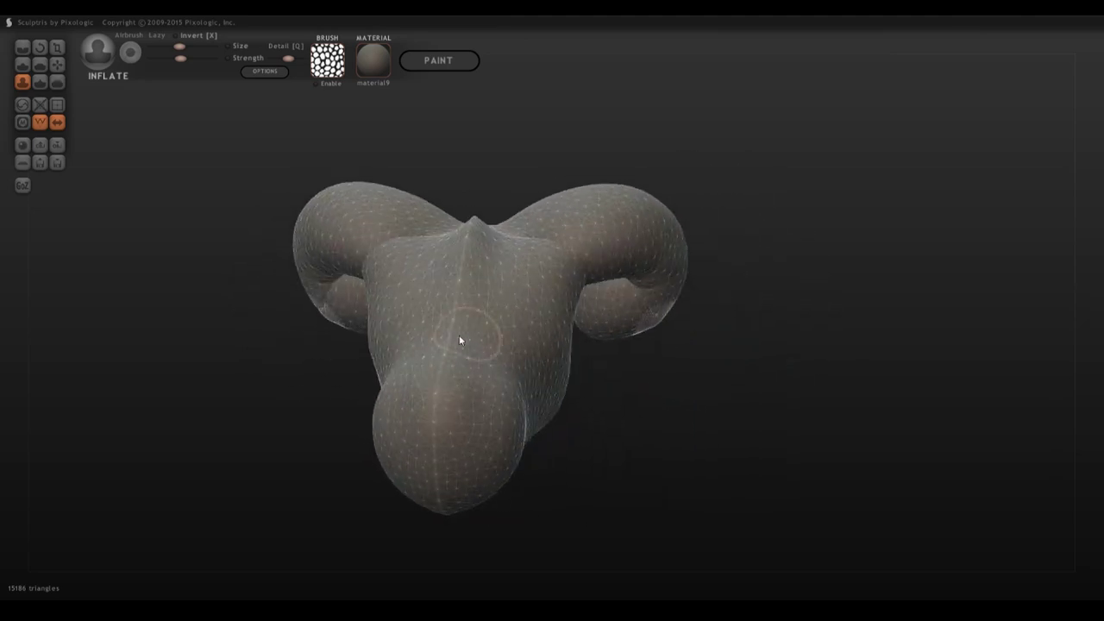
Step: Carve mirrored creases from below the horns toward the snout with the Crease tool and check the shape with the wireframe off
{"action": "left_click", "coordinate": [22, 46]}
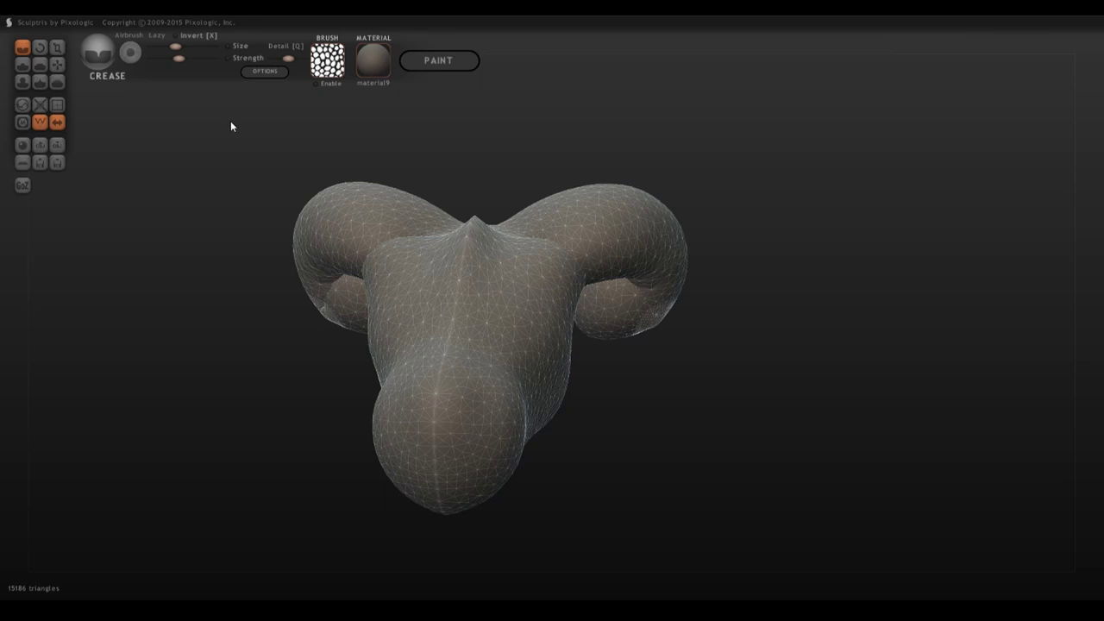
{"action": "mouse_move", "coordinate": [436, 322]}
{"action": "left_mouse_down"}
{"action": "mouse_move", "coordinate": [405, 304]}
{"action": "mouse_move", "coordinate": [430, 385]}
{"action": "left_mouse_up"}
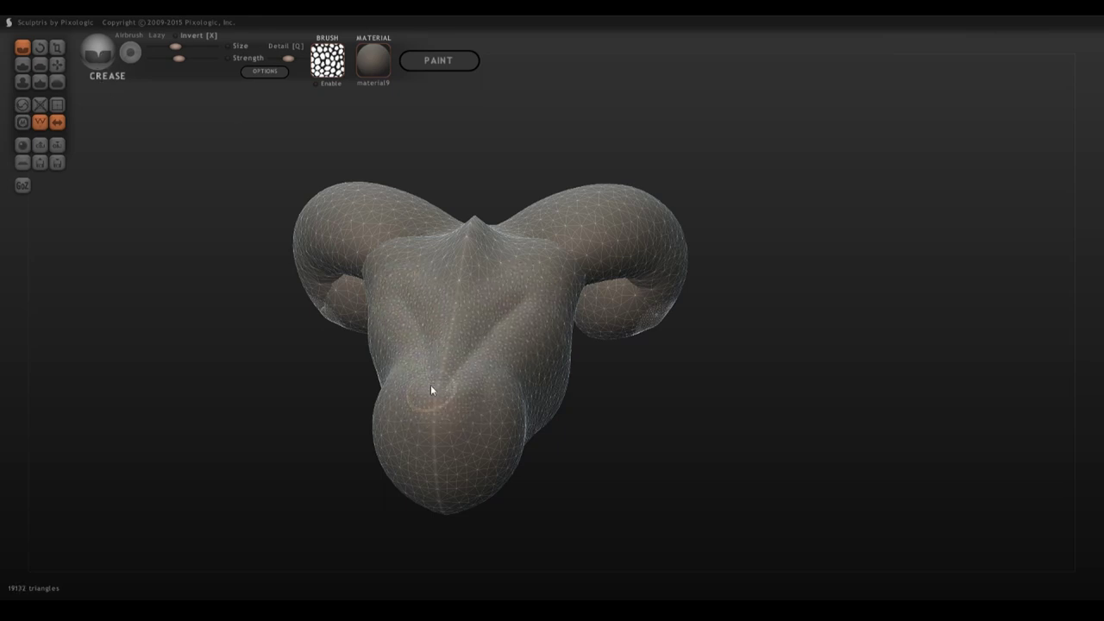
{"action": "left_click", "coordinate": [41, 122]}
{"action": "right_click_drag", "start_coordinate": [195, 345], "coordinate": [147, 362]}
{"action": "key", "text": "w"}
Step: Crease the midline of the forehead and the bridge of the snout
{"action": "right_click_drag", "start_coordinate": [598, 454], "coordinate": [438, 393]}
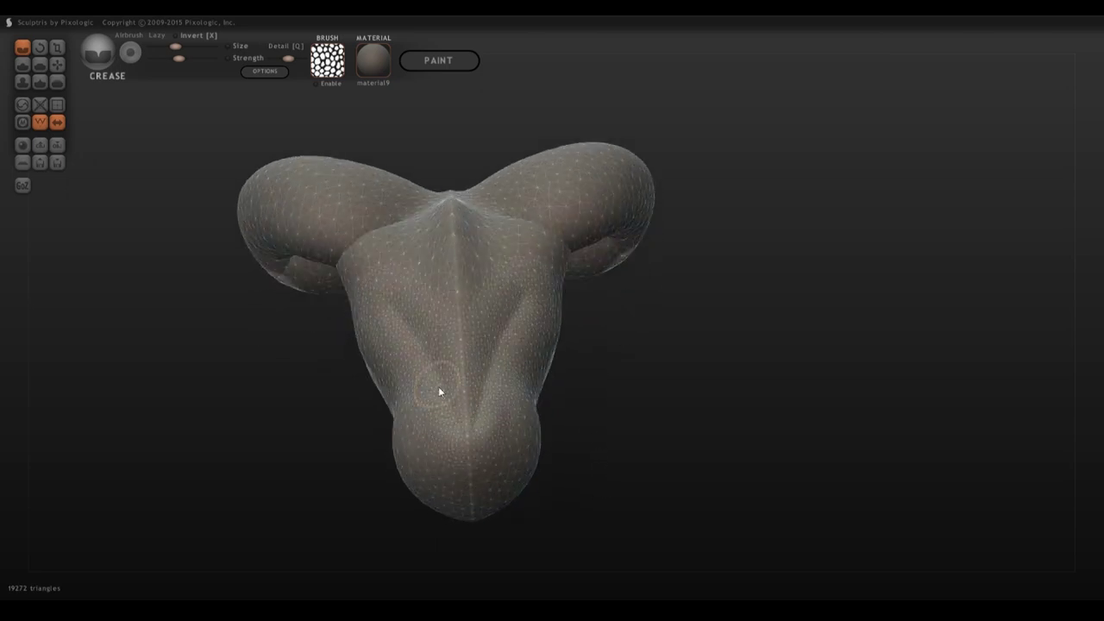
{"action": "right_click_drag", "start_coordinate": [595, 388], "coordinate": [468, 370]}
{"action": "mouse_move", "coordinate": [468, 370]}
{"action": "left_mouse_down"}
{"action": "mouse_move", "coordinate": [458, 376]}
{"action": "mouse_move", "coordinate": [495, 357]}
{"action": "mouse_move", "coordinate": [500, 301]}
{"action": "mouse_move", "coordinate": [454, 343]}
{"action": "mouse_move", "coordinate": [497, 362]}
{"action": "mouse_move", "coordinate": [486, 285]}
{"action": "mouse_move", "coordinate": [443, 374]}
{"action": "left_mouse_up"}
{"action": "mouse_move", "coordinate": [443, 374]}
{"action": "right_mouse_down"}
{"action": "mouse_move", "coordinate": [660, 485]}
{"action": "mouse_move", "coordinate": [636, 498]}
{"action": "mouse_move", "coordinate": [707, 508]}
{"action": "mouse_move", "coordinate": [545, 399]}
{"action": "mouse_move", "coordinate": [449, 437]}
{"action": "mouse_move", "coordinate": [370, 394]}
{"action": "mouse_move", "coordinate": [354, 419]}
{"action": "mouse_move", "coordinate": [422, 290]}
{"action": "mouse_move", "coordinate": [230, 283]}
{"action": "right_mouse_up"}
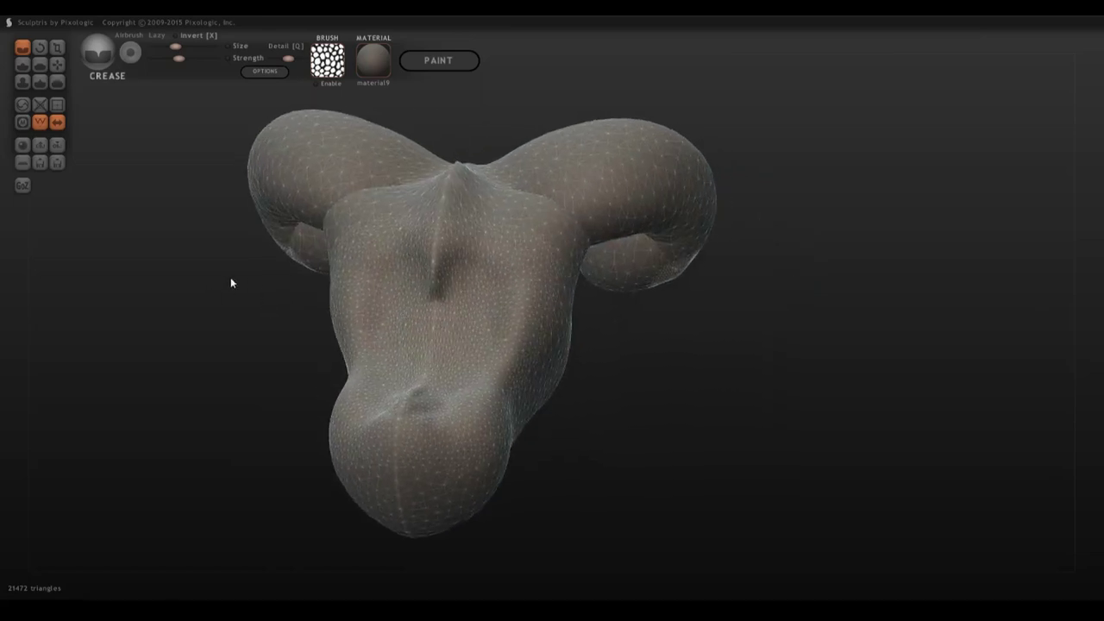
Step: Simplify the mesh over the forehead and snout with the Reduce Brush and compare it with the wireframe off and on
{"action": "left_click", "coordinate": [23, 104]}
{"action": "mouse_move", "coordinate": [398, 348]}
{"action": "left_mouse_down"}
{"action": "mouse_move", "coordinate": [415, 340]}
{"action": "mouse_move", "coordinate": [402, 371]}
{"action": "mouse_move", "coordinate": [368, 239]}
{"action": "mouse_move", "coordinate": [507, 240]}
{"action": "mouse_move", "coordinate": [522, 285]}
{"action": "mouse_move", "coordinate": [414, 399]}
{"action": "mouse_move", "coordinate": [434, 348]}
{"action": "mouse_move", "coordinate": [494, 280]}
{"action": "mouse_move", "coordinate": [523, 320]}
{"action": "mouse_move", "coordinate": [468, 515]}
{"action": "mouse_move", "coordinate": [451, 236]}
{"action": "mouse_move", "coordinate": [391, 224]}
{"action": "mouse_move", "coordinate": [444, 303]}
{"action": "mouse_move", "coordinate": [414, 224]}
{"action": "mouse_move", "coordinate": [379, 305]}
{"action": "mouse_move", "coordinate": [472, 429]}
{"action": "mouse_move", "coordinate": [448, 486]}
{"action": "left_mouse_up"}
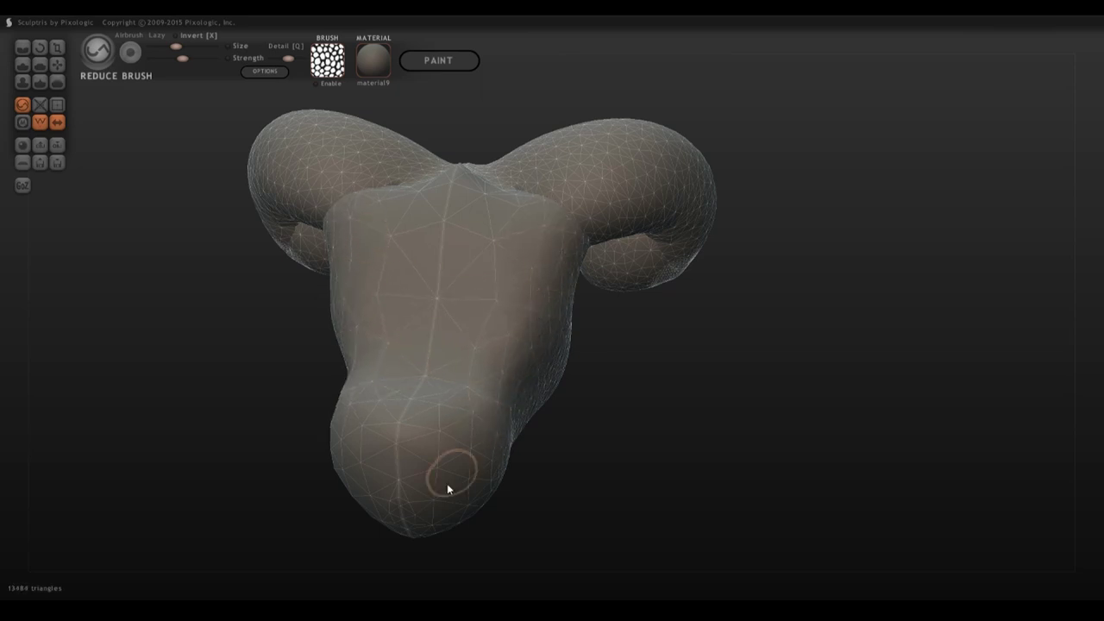
{"action": "left_click_drag", "start_coordinate": [634, 423], "coordinate": [539, 401]}
{"action": "left_click", "coordinate": [40, 123]}
{"action": "mouse_move", "coordinate": [274, 360]}
{"action": "left_mouse_down"}
{"action": "mouse_move", "coordinate": [343, 290]}
{"action": "mouse_move", "coordinate": [564, 327]}
{"action": "mouse_move", "coordinate": [233, 319]}
{"action": "left_mouse_up"}
{"action": "left_click", "coordinate": [40, 123]}
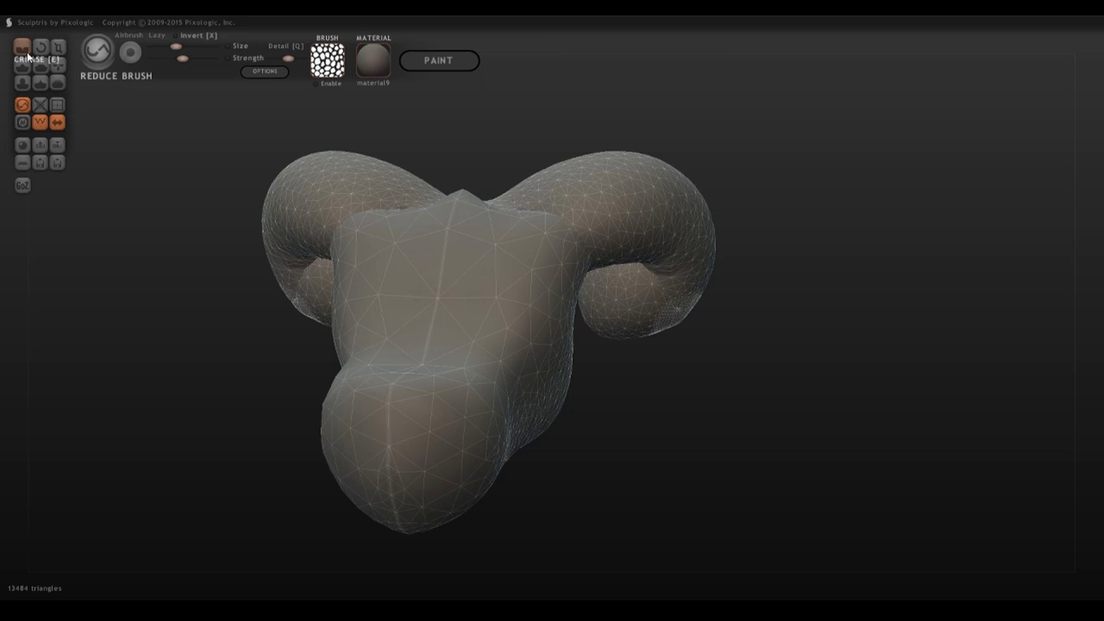
Step: Use the Crease tool to add a dense patch of triangles on each side of the simplified face
{"action": "left_click", "coordinate": [22, 47]}
{"action": "left_click_drag", "start_coordinate": [173, 371], "coordinate": [227, 376]}
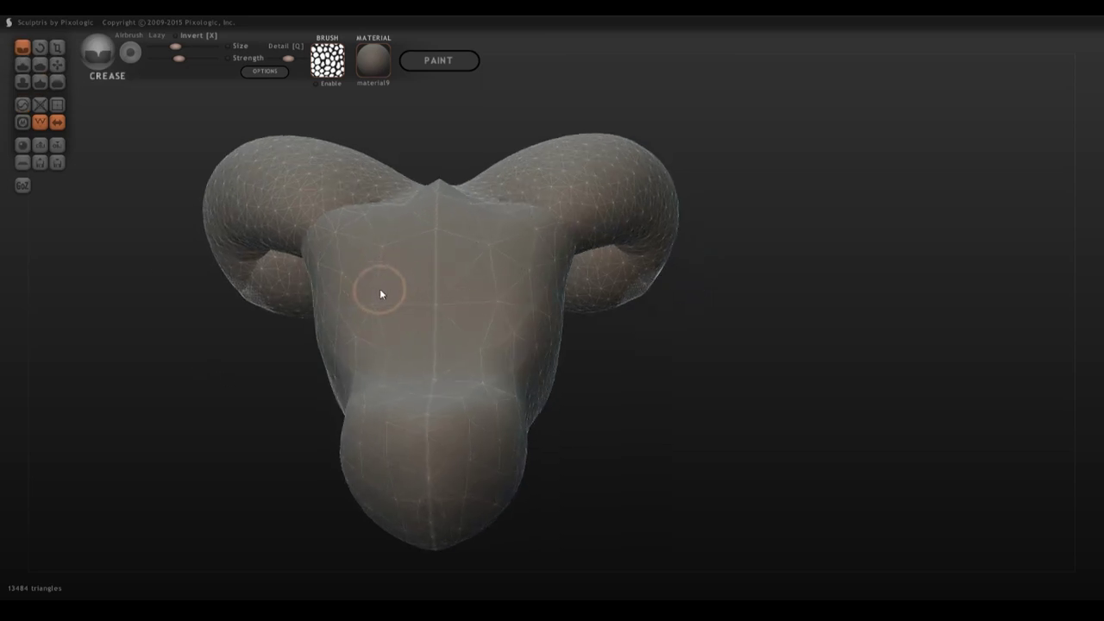
{"action": "left_click", "coordinate": [380, 288]}
{"action": "mouse_move", "coordinate": [286, 468]}
{"action": "left_mouse_down"}
{"action": "mouse_move", "coordinate": [371, 483]}
{"action": "mouse_move", "coordinate": [226, 457]}
{"action": "left_mouse_up"}
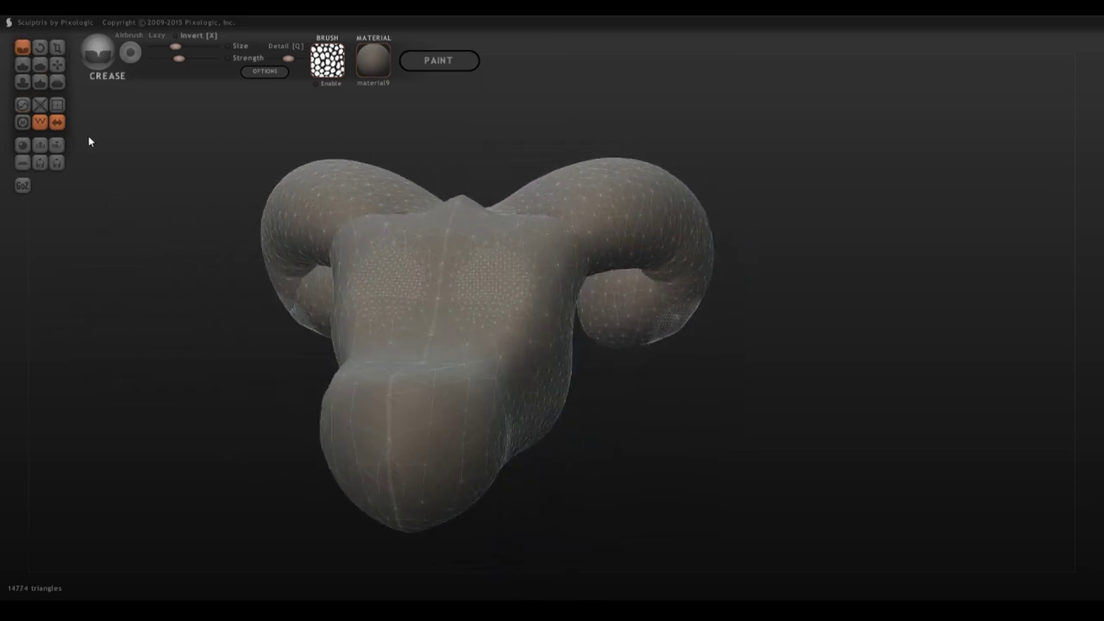
Step: Mask a small round eye spot on each side of the face with the wireframe off
{"action": "left_click", "coordinate": [40, 122]}
{"action": "left_click_drag", "start_coordinate": [145, 332], "coordinate": [277, 379]}
{"action": "scroll", "coordinate": [443, 323], "scroll_direction": "up", "scroll_amount": 5}
{"action": "scroll", "coordinate": [431, 309], "scroll_direction": "up", "scroll_amount": 4}
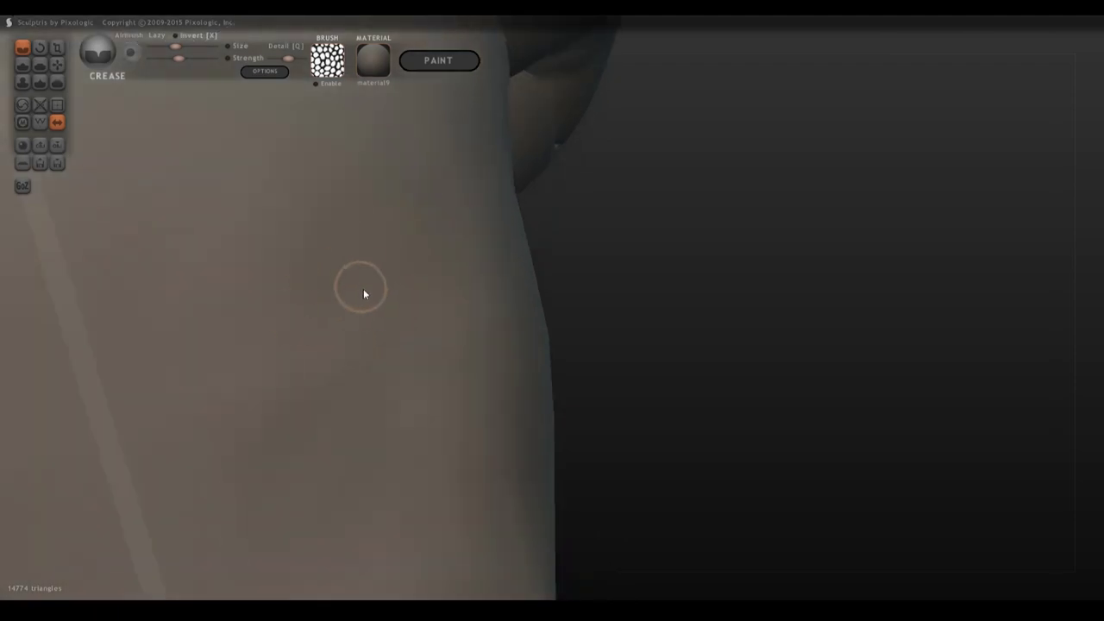
{"action": "left_click_drag", "start_coordinate": [347, 304], "coordinate": [353, 276], "text": "ctrl"}
{"action": "mouse_move", "coordinate": [611, 343]}
{"action": "left_mouse_down"}
{"action": "mouse_move", "coordinate": [679, 358]}
{"action": "mouse_move", "coordinate": [642, 349]}
{"action": "left_mouse_up"}
{"action": "scroll", "coordinate": [449, 321], "scroll_direction": "down", "scroll_amount": 5}
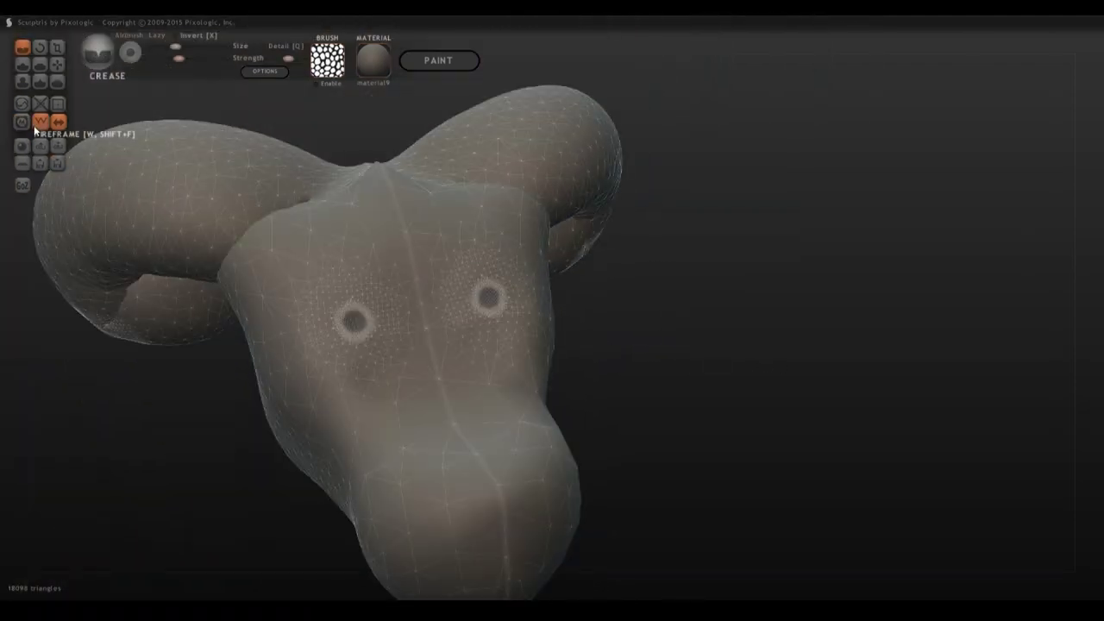
Step: Compare the masked eye spots with and without the wireframe, and clear the mask
{"action": "left_click", "coordinate": [40, 122]}
{"action": "left_click_drag", "start_coordinate": [644, 327], "coordinate": [712, 370]}
{"action": "scroll", "coordinate": [715, 373], "scroll_direction": "up", "scroll_amount": 5}
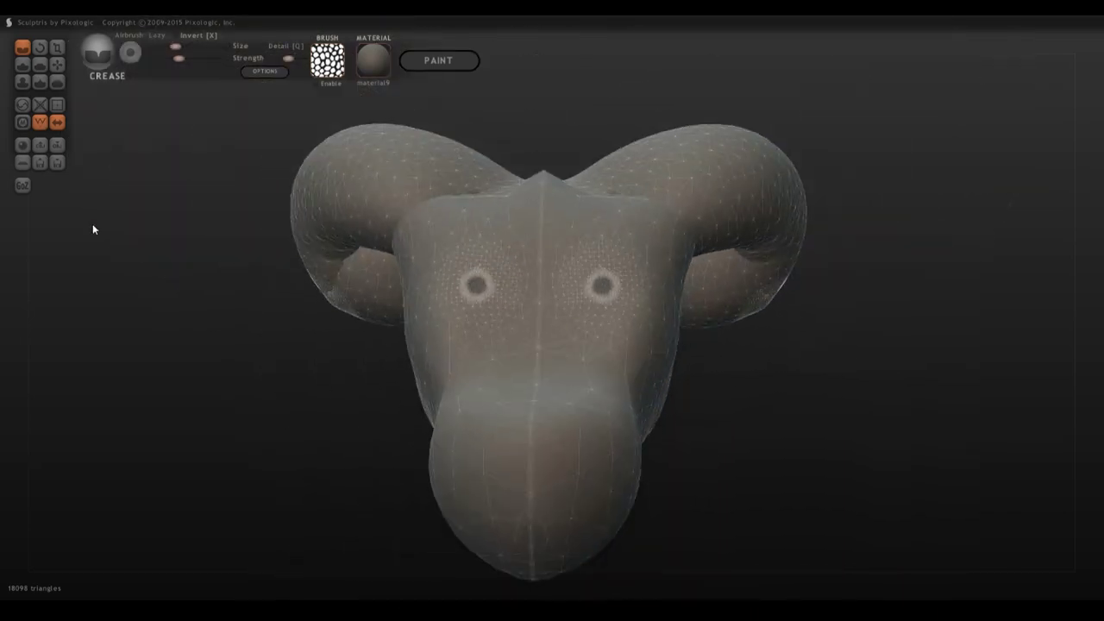
{"action": "key", "text": "w"}
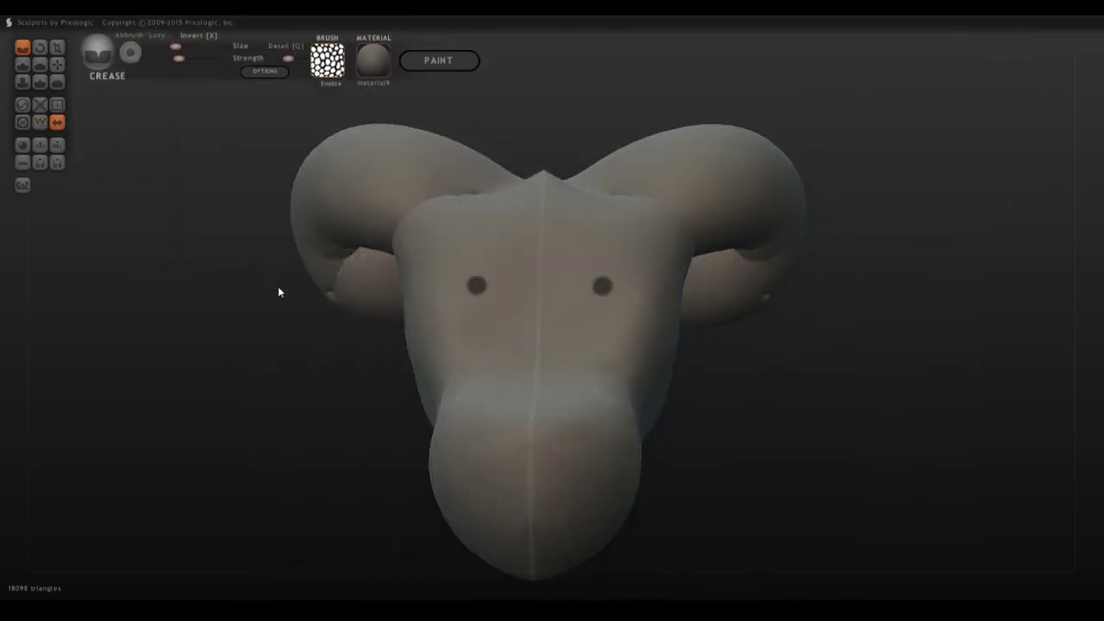
{"action": "mouse_move", "coordinate": [280, 285]}
{"action": "left_mouse_down"}
{"action": "mouse_move", "coordinate": [886, 451]}
{"action": "mouse_move", "coordinate": [796, 464]}
{"action": "mouse_move", "coordinate": [801, 475]}
{"action": "mouse_move", "coordinate": [561, 405]}
{"action": "left_mouse_up"}
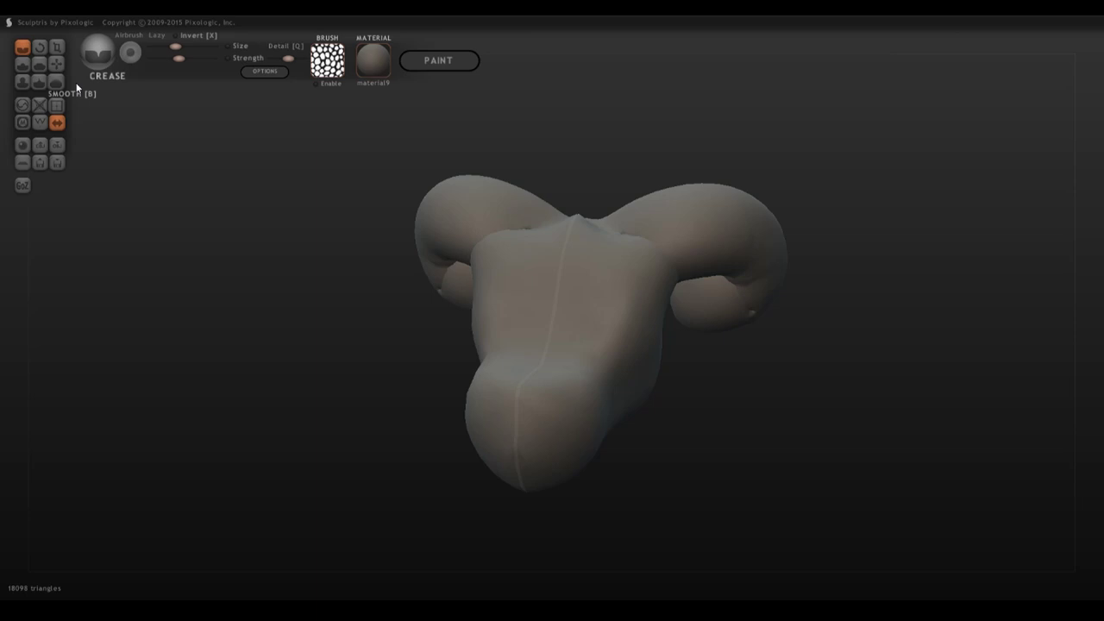
Step: Raise two mirrored spikes from the face with the Draw tool and soften them with the Smooth tool
{"action": "left_click", "coordinate": [23, 63]}
{"action": "mouse_move", "coordinate": [388, 350]}
{"action": "left_mouse_down"}
{"action": "mouse_move", "coordinate": [508, 295]}
{"action": "mouse_move", "coordinate": [505, 260]}
{"action": "mouse_move", "coordinate": [516, 296]}
{"action": "mouse_move", "coordinate": [498, 246]}
{"action": "mouse_move", "coordinate": [501, 268]}
{"action": "left_mouse_up"}
{"action": "mouse_move", "coordinate": [414, 338]}
{"action": "left_mouse_down"}
{"action": "mouse_move", "coordinate": [587, 325]}
{"action": "mouse_move", "coordinate": [410, 387]}
{"action": "mouse_move", "coordinate": [391, 442]}
{"action": "mouse_move", "coordinate": [577, 313]}
{"action": "mouse_move", "coordinate": [621, 251]}
{"action": "mouse_move", "coordinate": [517, 274]}
{"action": "mouse_move", "coordinate": [522, 312]}
{"action": "mouse_move", "coordinate": [468, 249]}
{"action": "mouse_move", "coordinate": [474, 308]}
{"action": "mouse_move", "coordinate": [605, 267]}
{"action": "mouse_move", "coordinate": [567, 303]}
{"action": "mouse_move", "coordinate": [553, 273]}
{"action": "left_mouse_up"}
{"action": "left_click", "coordinate": [56, 81]}
{"action": "left_click_drag", "start_coordinate": [690, 276], "coordinate": [509, 354]}
{"action": "mouse_move", "coordinate": [532, 287]}
{"action": "right_mouse_down"}
{"action": "mouse_move", "coordinate": [463, 320]}
{"action": "mouse_move", "coordinate": [599, 314]}
{"action": "mouse_move", "coordinate": [323, 323]}
{"action": "mouse_move", "coordinate": [358, 348]}
{"action": "right_mouse_up"}
Step: Examine the wireframe of the spikes, horns and snout from both sides and the front, and hide it again
{"action": "left_click", "coordinate": [41, 123]}
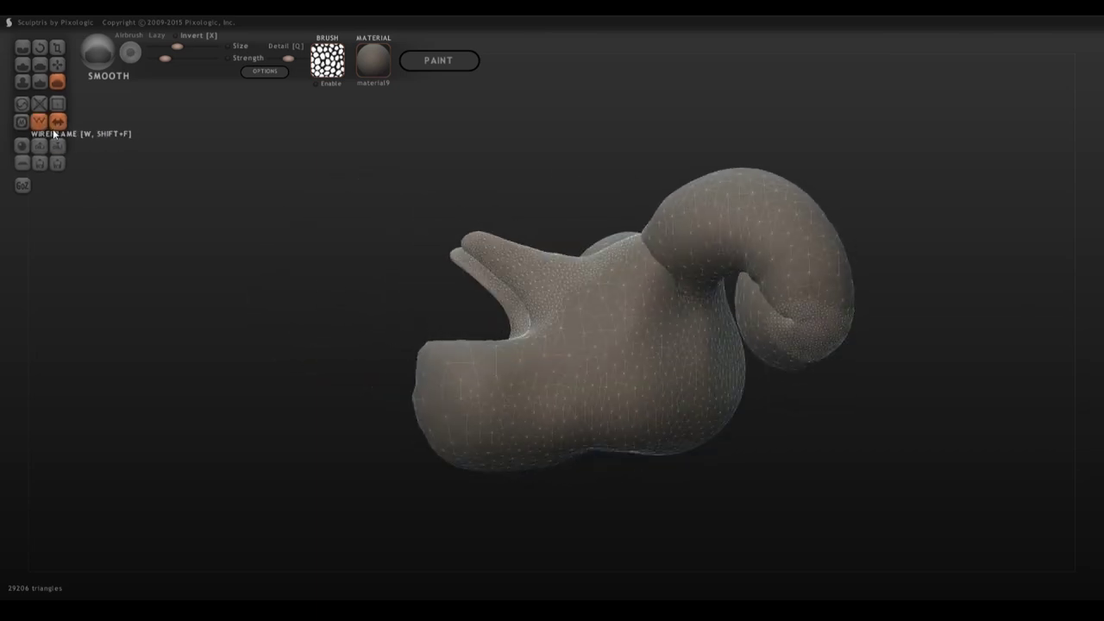
{"action": "left_click_drag", "start_coordinate": [125, 220], "coordinate": [406, 212]}
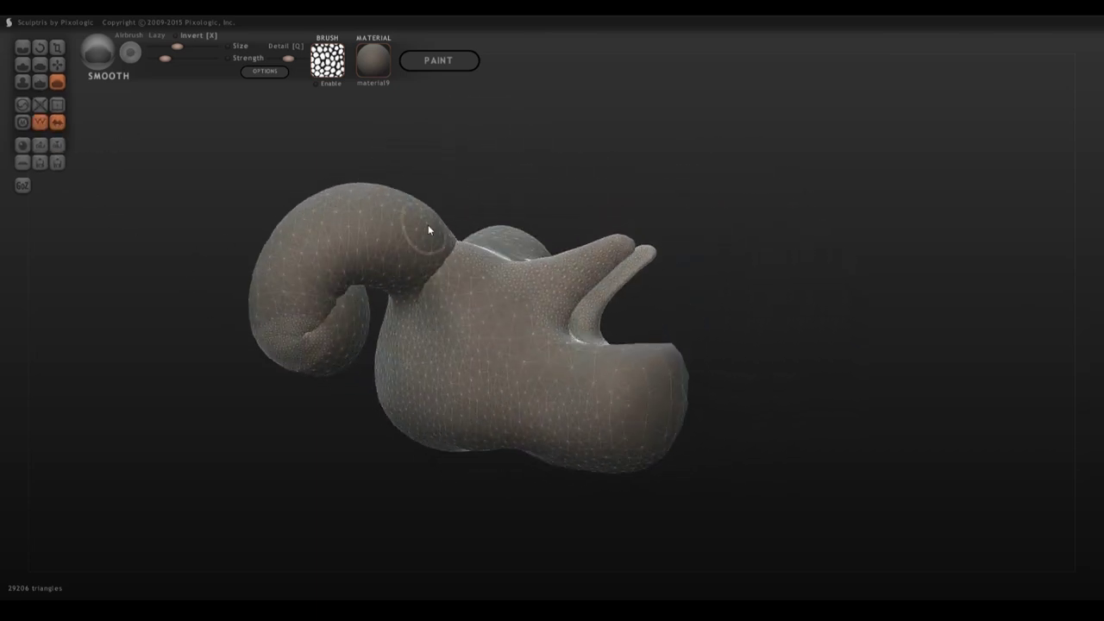
{"action": "scroll", "coordinate": [622, 250], "scroll_direction": "up", "scroll_amount": 5}
{"action": "scroll", "coordinate": [668, 259], "scroll_direction": "down", "scroll_amount": 5}
{"action": "left_click_drag", "start_coordinate": [729, 269], "coordinate": [610, 296]}
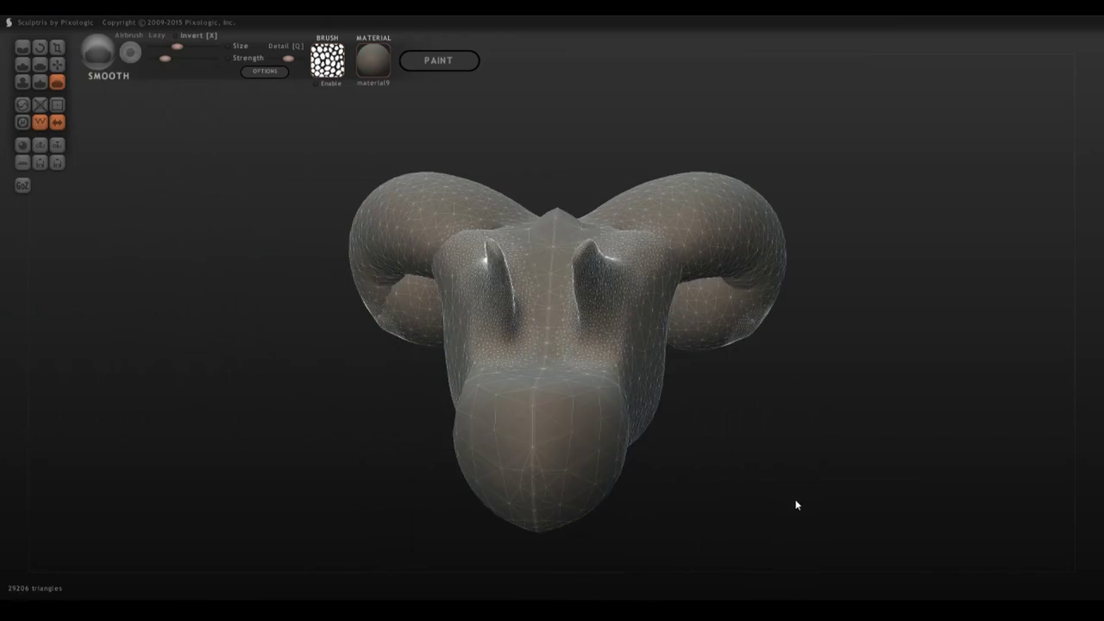
{"action": "right_click_drag", "start_coordinate": [797, 506], "coordinate": [525, 313]}
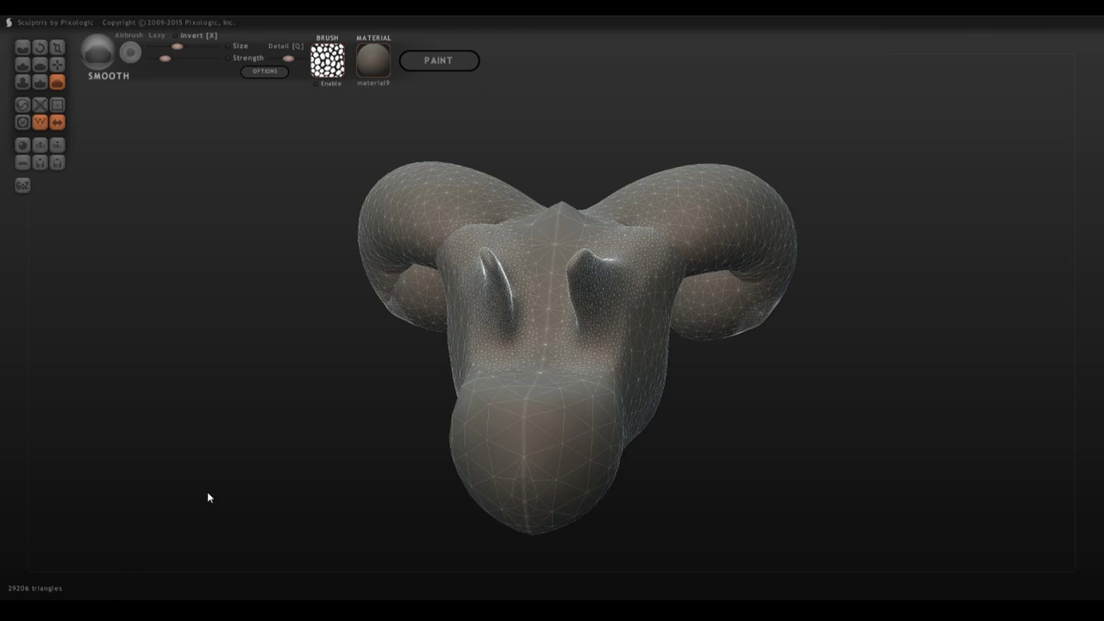
{"action": "right_click_drag", "start_coordinate": [208, 497], "coordinate": [784, 509]}
{"action": "key", "text": "w"}
{"action": "right_click_drag", "start_coordinate": [82, 123], "coordinate": [332, 359]}
Step: Flatten the rounded front of the snout into a flat face, using a larger Flatten brush
{"action": "left_click", "coordinate": [40, 65]}
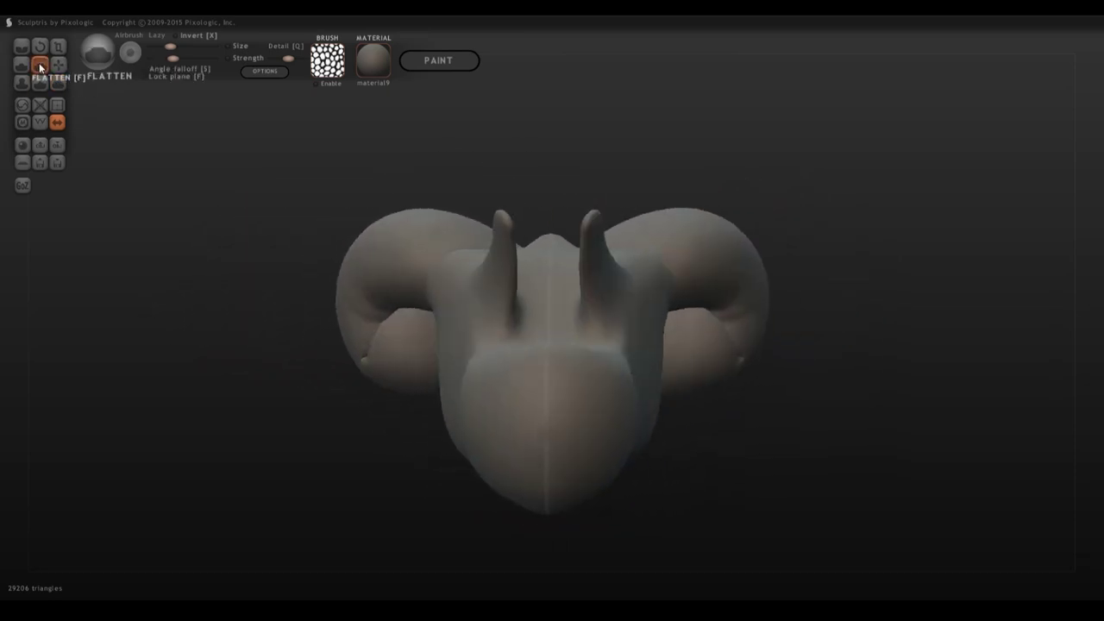
{"action": "left_click_drag", "start_coordinate": [520, 375], "coordinate": [532, 382]}
{"action": "left_click", "coordinate": [194, 46]}
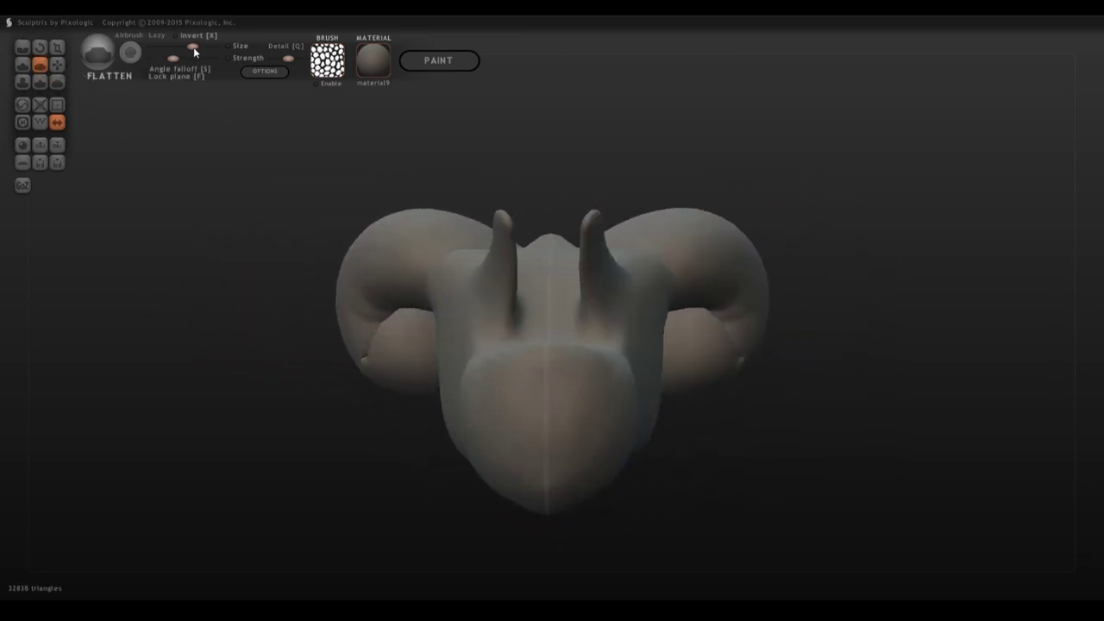
{"action": "mouse_move", "coordinate": [553, 436]}
{"action": "left_mouse_down"}
{"action": "mouse_move", "coordinate": [562, 395]}
{"action": "mouse_move", "coordinate": [570, 416]}
{"action": "mouse_move", "coordinate": [500, 389]}
{"action": "left_mouse_up"}
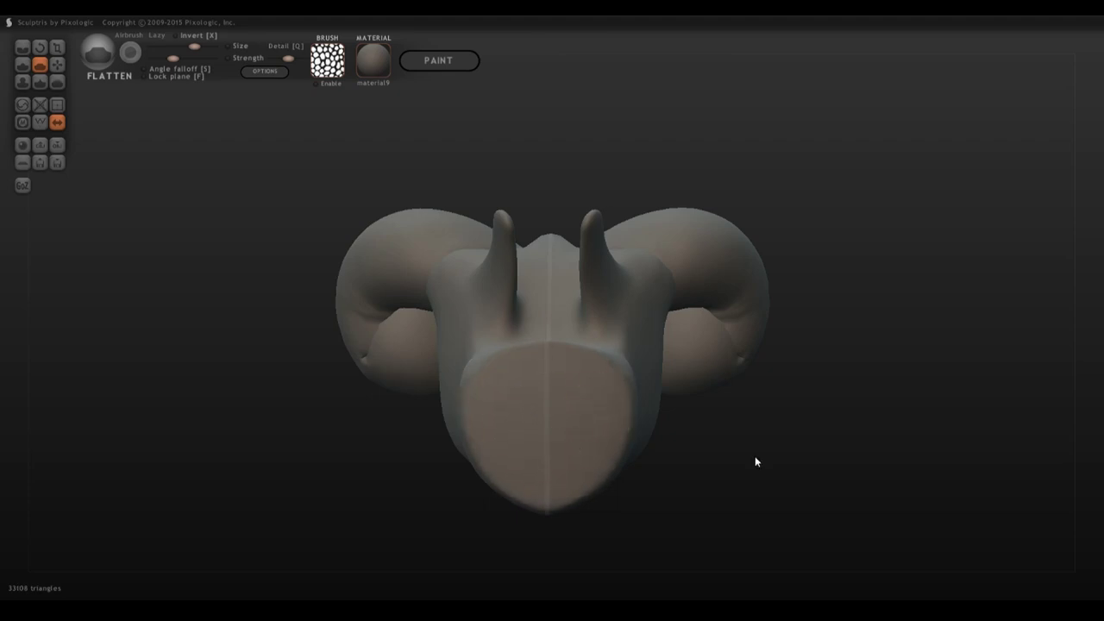
{"action": "right_click_drag", "start_coordinate": [754, 457], "coordinate": [811, 454]}
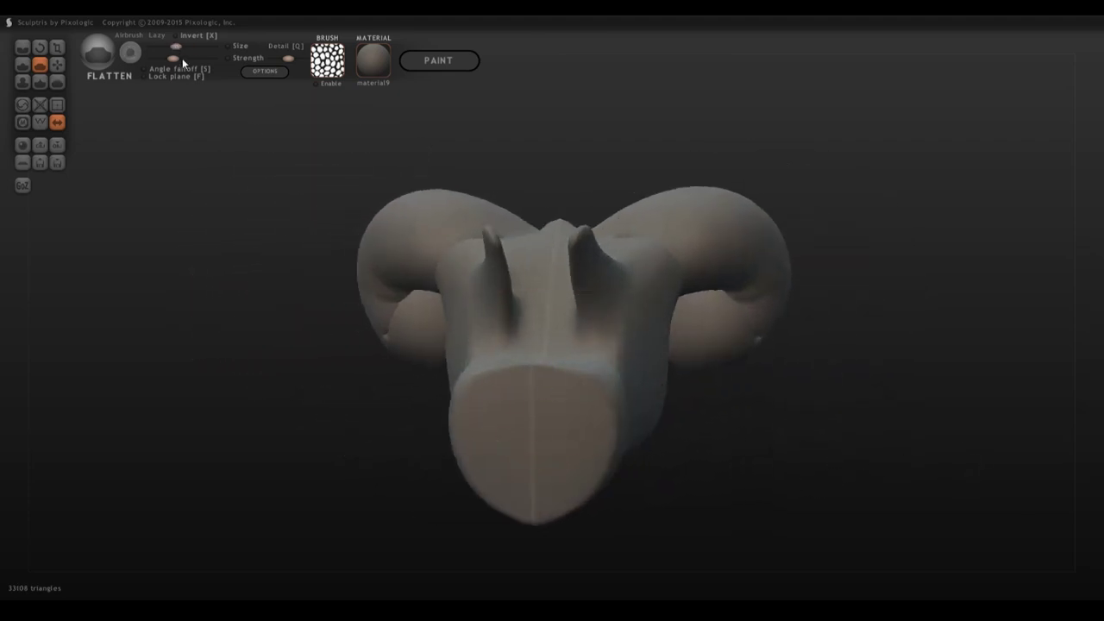
Step: Flatten the spikes with a smaller, weaker Flatten brush, and flatten parts of the curled horns with its strength raised
{"action": "left_click_drag", "start_coordinate": [182, 59], "coordinate": [156, 60]}
{"action": "right_click_drag", "start_coordinate": [288, 327], "coordinate": [304, 388]}
{"action": "left_click_drag", "start_coordinate": [563, 185], "coordinate": [553, 221]}
{"action": "mouse_move", "coordinate": [677, 358]}
{"action": "right_mouse_down"}
{"action": "mouse_move", "coordinate": [548, 294]}
{"action": "mouse_move", "coordinate": [704, 313]}
{"action": "mouse_move", "coordinate": [561, 251]}
{"action": "right_mouse_up"}
{"action": "right_click_drag", "start_coordinate": [658, 161], "coordinate": [317, 137]}
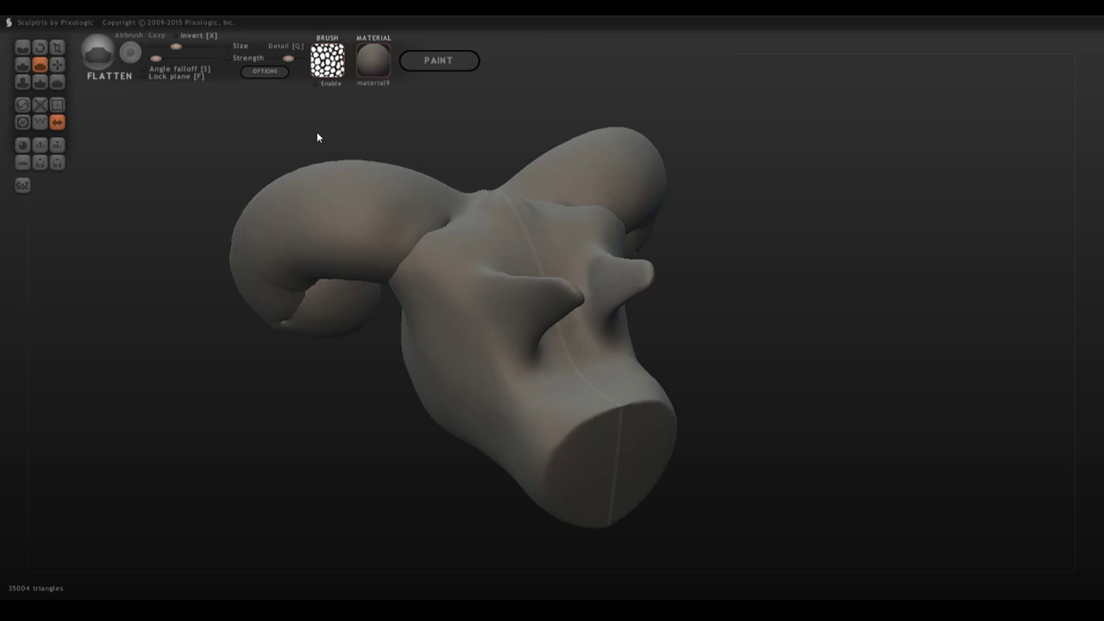
{"action": "mouse_move", "coordinate": [542, 251]}
{"action": "left_mouse_down"}
{"action": "mouse_move", "coordinate": [513, 204]}
{"action": "mouse_move", "coordinate": [442, 197]}
{"action": "mouse_move", "coordinate": [534, 176]}
{"action": "mouse_move", "coordinate": [496, 210]}
{"action": "mouse_move", "coordinate": [374, 181]}
{"action": "mouse_move", "coordinate": [439, 212]}
{"action": "left_mouse_up"}
{"action": "right_click_drag", "start_coordinate": [623, 81], "coordinate": [492, 86]}
{"action": "left_click_drag", "start_coordinate": [209, 60], "coordinate": [179, 57]}
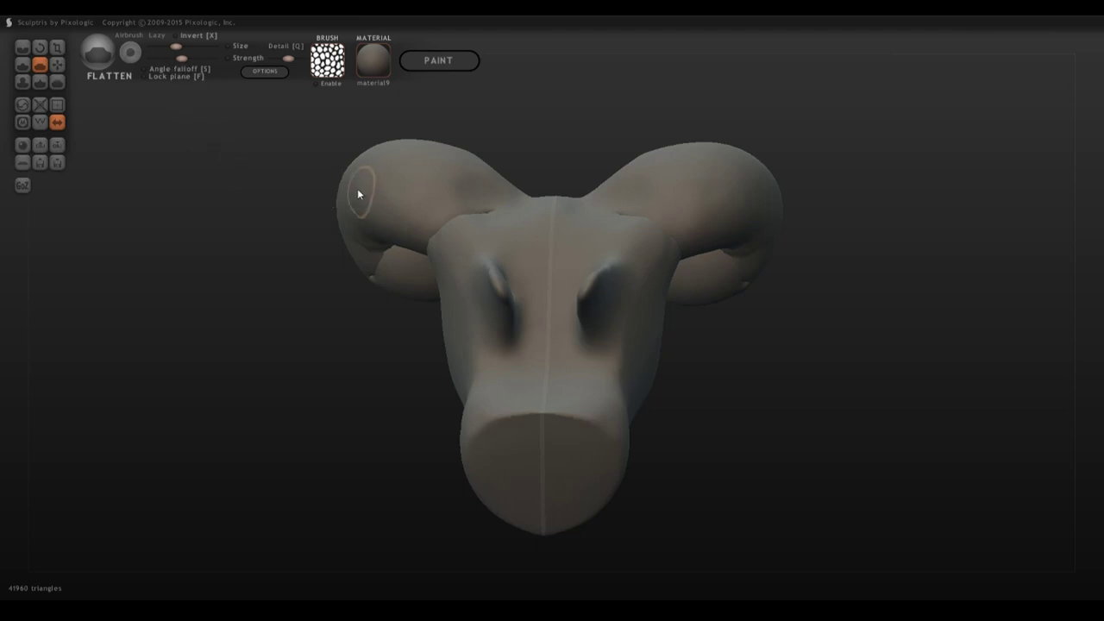
Step: Squeeze the two spikes into thin strands with the Pinch tool
{"action": "left_click", "coordinate": [41, 82]}
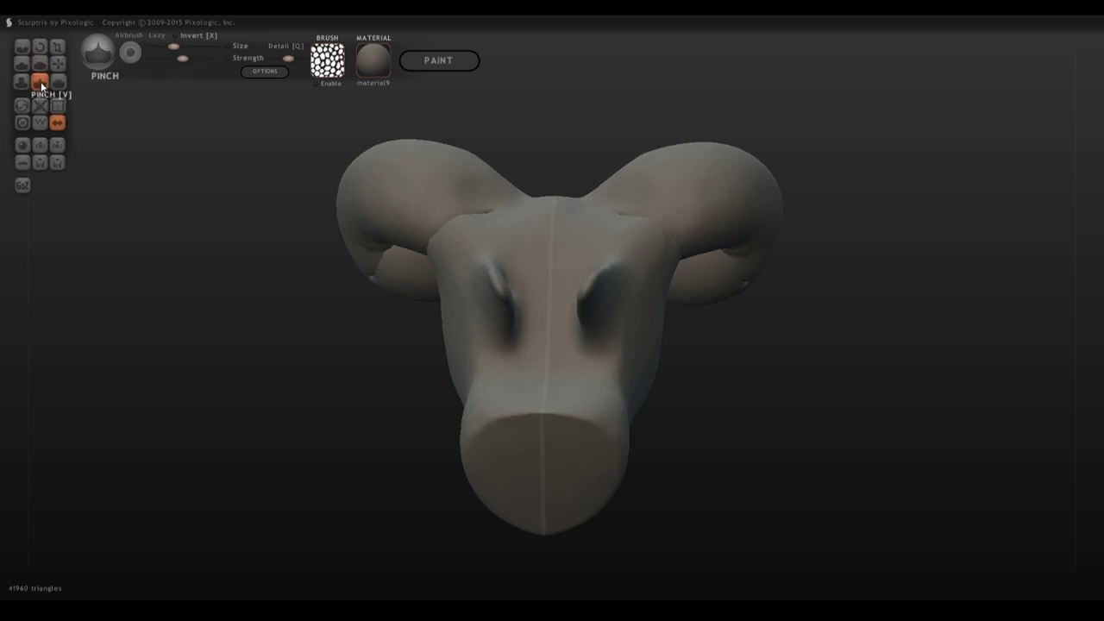
{"action": "mouse_move", "coordinate": [456, 304]}
{"action": "right_mouse_down"}
{"action": "mouse_move", "coordinate": [438, 293]}
{"action": "mouse_move", "coordinate": [452, 280]}
{"action": "right_mouse_up"}
{"action": "left_click_drag", "start_coordinate": [535, 226], "coordinate": [540, 216]}
{"action": "mouse_move", "coordinate": [540, 216]}
{"action": "right_mouse_down"}
{"action": "mouse_move", "coordinate": [695, 388]}
{"action": "mouse_move", "coordinate": [933, 424]}
{"action": "right_mouse_up"}
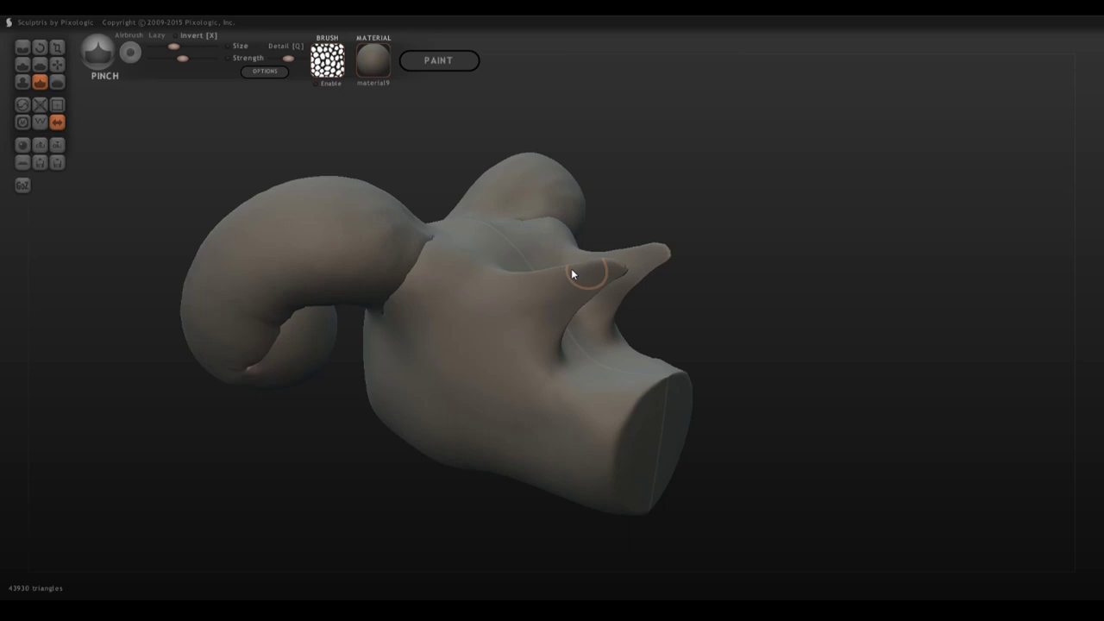
{"action": "mouse_move", "coordinate": [570, 274]}
{"action": "left_mouse_down"}
{"action": "mouse_move", "coordinate": [546, 320]}
{"action": "mouse_move", "coordinate": [532, 307]}
{"action": "mouse_move", "coordinate": [573, 282]}
{"action": "left_mouse_up"}
{"action": "mouse_move", "coordinate": [574, 283]}
{"action": "right_mouse_down"}
{"action": "mouse_move", "coordinate": [643, 279]}
{"action": "mouse_move", "coordinate": [512, 230]}
{"action": "mouse_move", "coordinate": [436, 261]}
{"action": "mouse_move", "coordinate": [494, 328]}
{"action": "mouse_move", "coordinate": [634, 276]}
{"action": "mouse_move", "coordinate": [731, 280]}
{"action": "mouse_move", "coordinate": [577, 345]}
{"action": "right_mouse_up"}
{"action": "scroll", "coordinate": [660, 439], "scroll_direction": "up", "scroll_amount": 5}
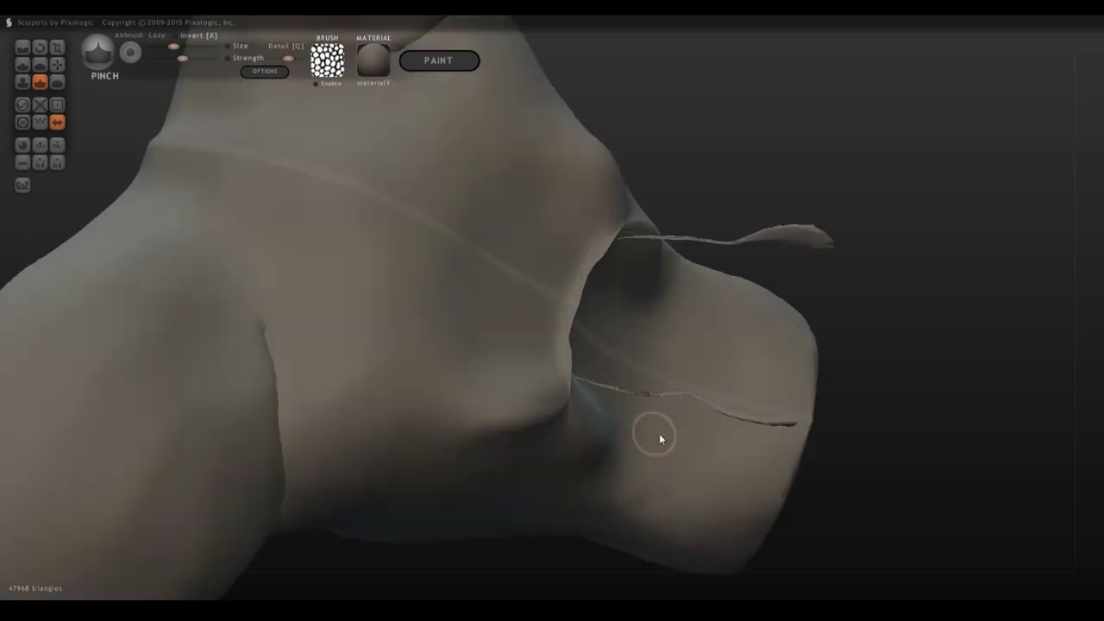
Step: Inspect the pinched strands up close with the wireframe on and off
{"action": "right_click_drag", "start_coordinate": [660, 439], "coordinate": [535, 371]}
{"action": "left_click", "coordinate": [40, 121]}
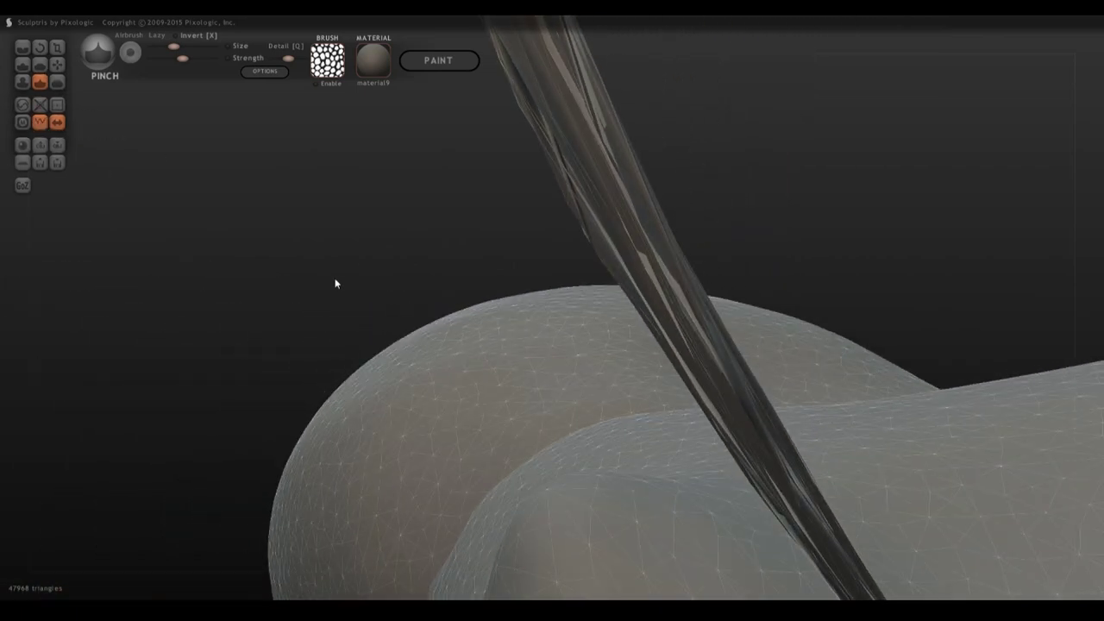
{"action": "key", "text": "w"}
{"action": "right_click_drag", "start_coordinate": [336, 284], "coordinate": [433, 361]}
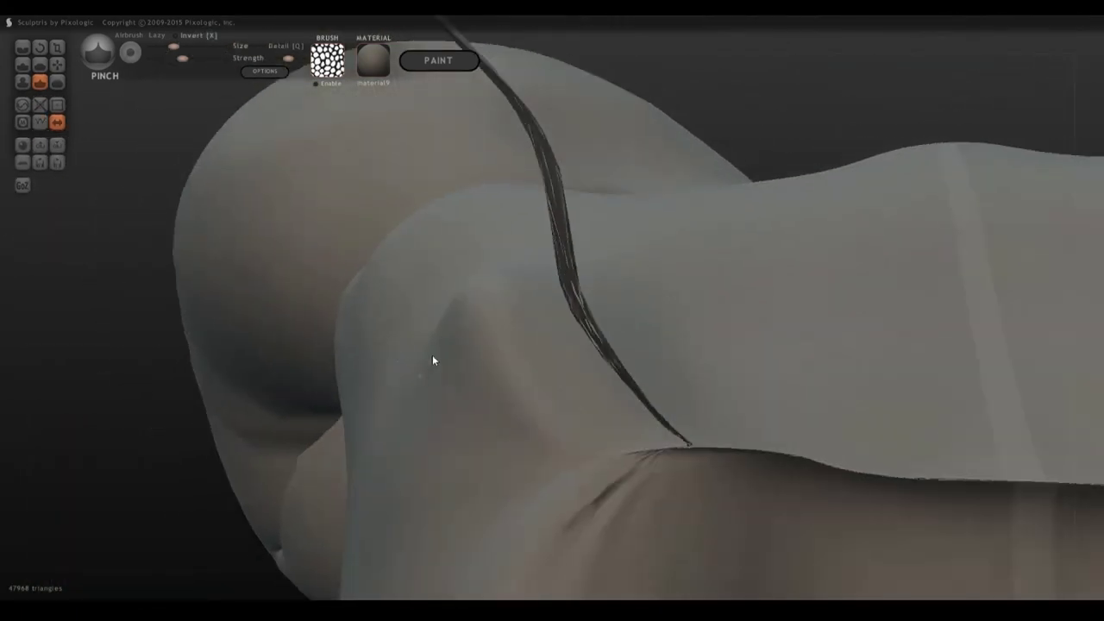
{"action": "scroll", "coordinate": [433, 360], "scroll_direction": "down", "scroll_amount": 10}
Step: Pinch the brow between the strands and the upper edge of the snout's flat front into sharper ridges
{"action": "right_click_drag", "start_coordinate": [523, 430], "coordinate": [477, 431]}
{"action": "mouse_move", "coordinate": [517, 431]}
{"action": "left_mouse_down"}
{"action": "mouse_move", "coordinate": [543, 420]}
{"action": "mouse_move", "coordinate": [544, 532]}
{"action": "mouse_move", "coordinate": [582, 562]}
{"action": "mouse_move", "coordinate": [540, 423]}
{"action": "mouse_move", "coordinate": [540, 516]}
{"action": "mouse_move", "coordinate": [552, 451]}
{"action": "mouse_move", "coordinate": [658, 436]}
{"action": "mouse_move", "coordinate": [623, 555]}
{"action": "mouse_move", "coordinate": [638, 418]}
{"action": "mouse_move", "coordinate": [626, 525]}
{"action": "mouse_move", "coordinate": [613, 525]}
{"action": "mouse_move", "coordinate": [623, 436]}
{"action": "left_mouse_up"}
{"action": "mouse_move", "coordinate": [623, 437]}
{"action": "right_mouse_down"}
{"action": "mouse_move", "coordinate": [945, 511]}
{"action": "mouse_move", "coordinate": [690, 460]}
{"action": "mouse_move", "coordinate": [716, 462]}
{"action": "right_mouse_up"}
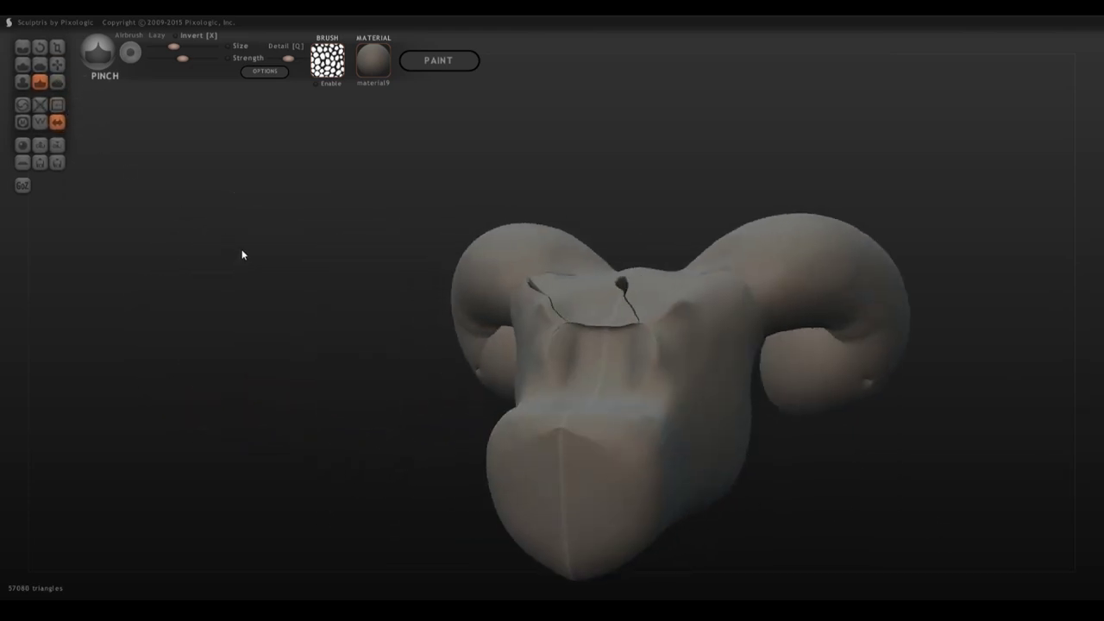
{"action": "left_click_drag", "start_coordinate": [243, 251], "coordinate": [269, 251]}
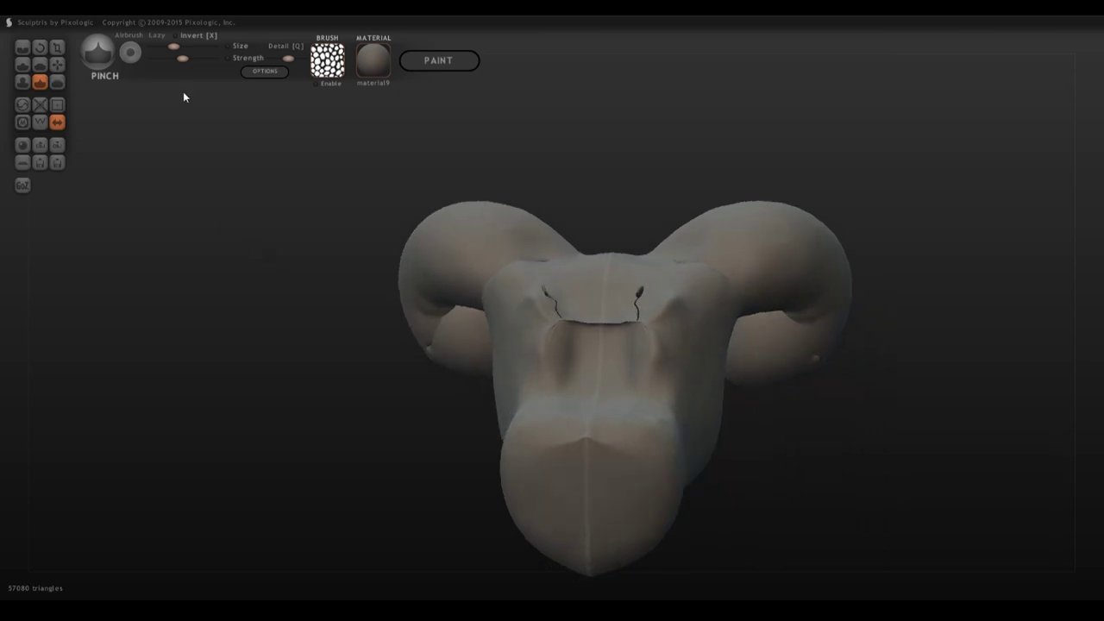
Step: Raise a bump on the flat front of the snout with the Inflate tool
{"action": "left_click", "coordinate": [22, 82]}
{"action": "right_click_drag", "start_coordinate": [206, 225], "coordinate": [739, 515]}
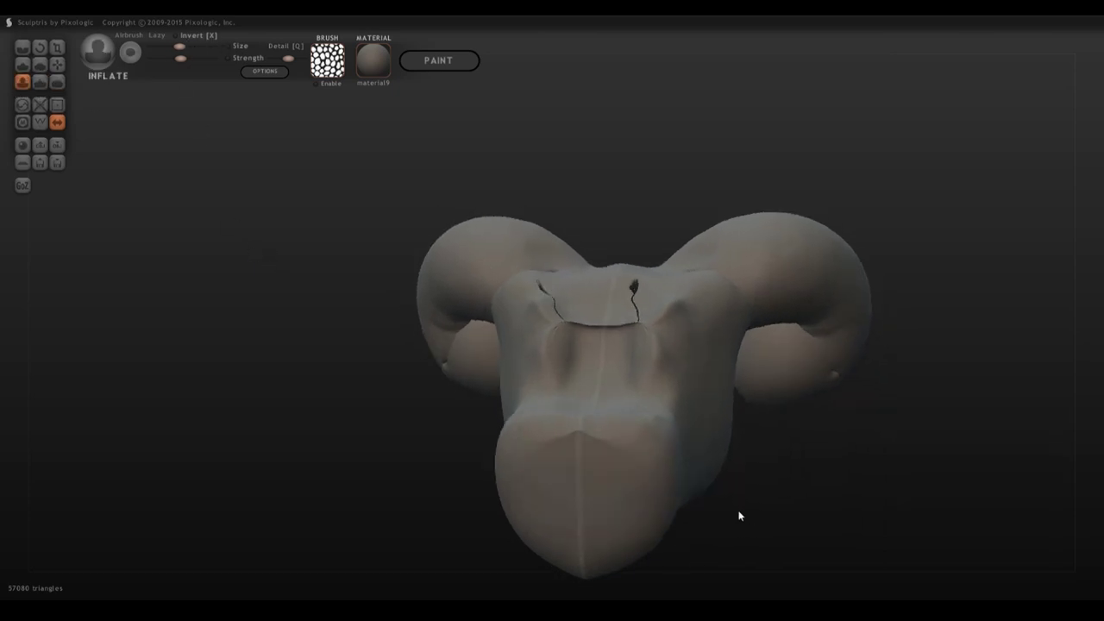
{"action": "left_click_drag", "start_coordinate": [739, 516], "coordinate": [743, 465]}
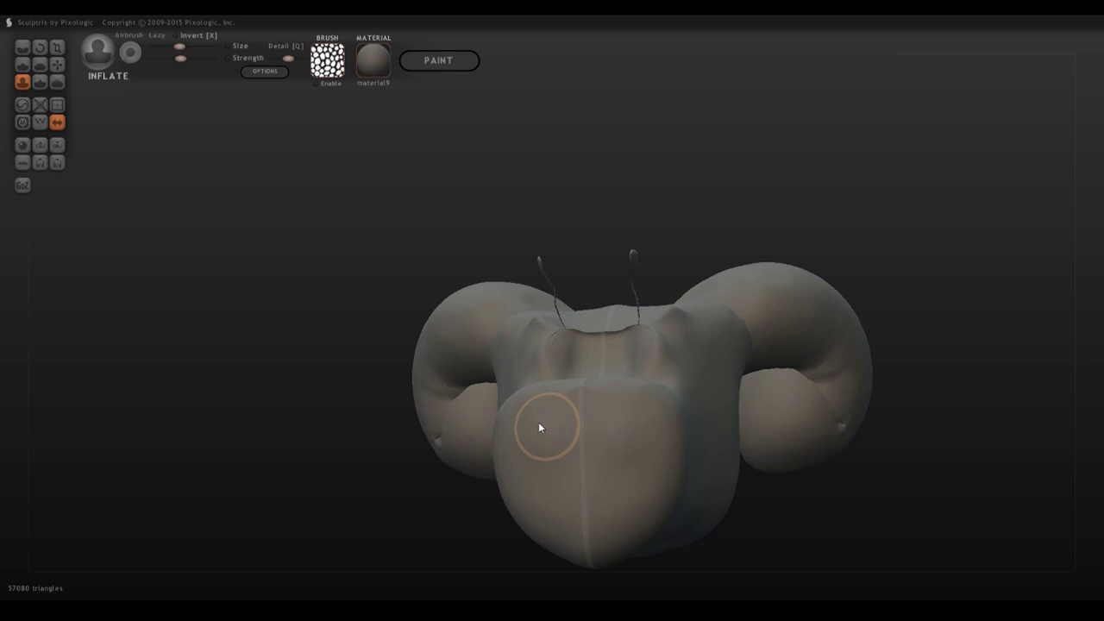
{"action": "right_click_drag", "start_coordinate": [558, 432], "coordinate": [781, 523]}
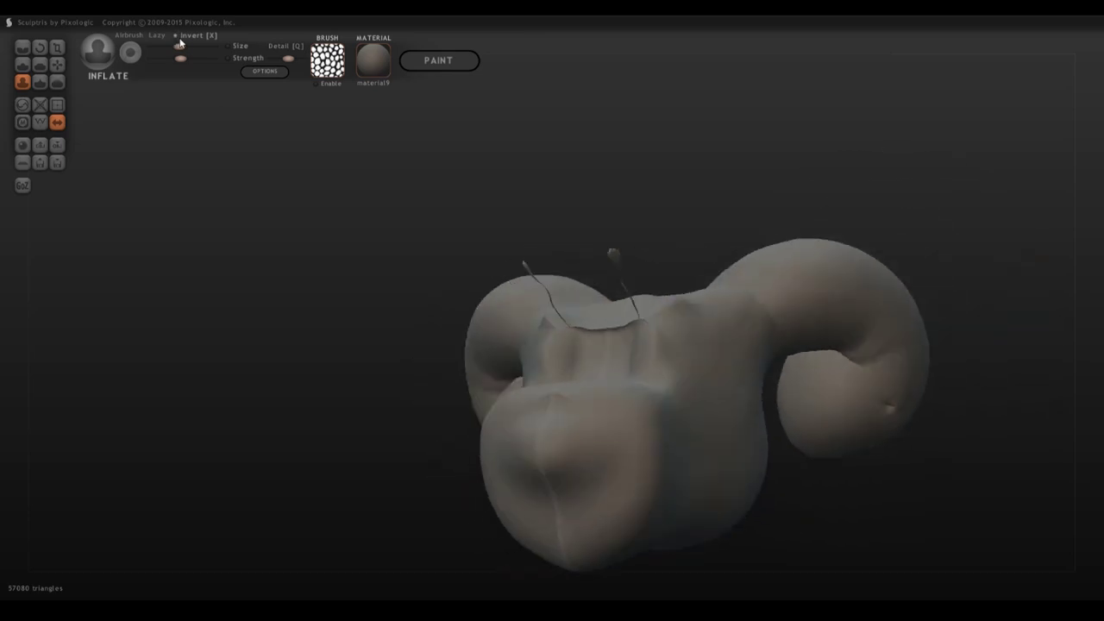
Step: Carve a deep, mirrored hollow into the front of the snout using Inflate with Invert on
{"action": "left_click_drag", "start_coordinate": [547, 455], "coordinate": [535, 444]}
{"action": "mouse_move", "coordinate": [534, 444]}
{"action": "right_mouse_down"}
{"action": "mouse_move", "coordinate": [506, 481]}
{"action": "mouse_move", "coordinate": [345, 441]}
{"action": "mouse_move", "coordinate": [515, 453]}
{"action": "right_mouse_up"}
{"action": "mouse_move", "coordinate": [565, 457]}
{"action": "left_mouse_down"}
{"action": "mouse_move", "coordinate": [591, 439]}
{"action": "mouse_move", "coordinate": [601, 485]}
{"action": "mouse_move", "coordinate": [607, 463]}
{"action": "left_mouse_up"}
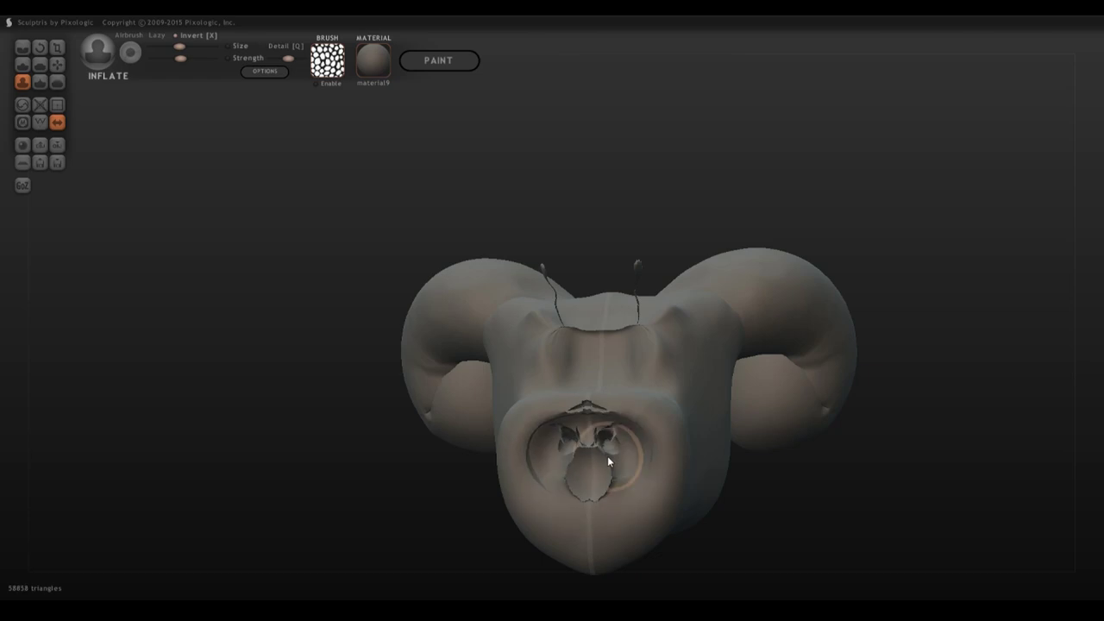
{"action": "right_click_drag", "start_coordinate": [607, 463], "coordinate": [478, 287]}
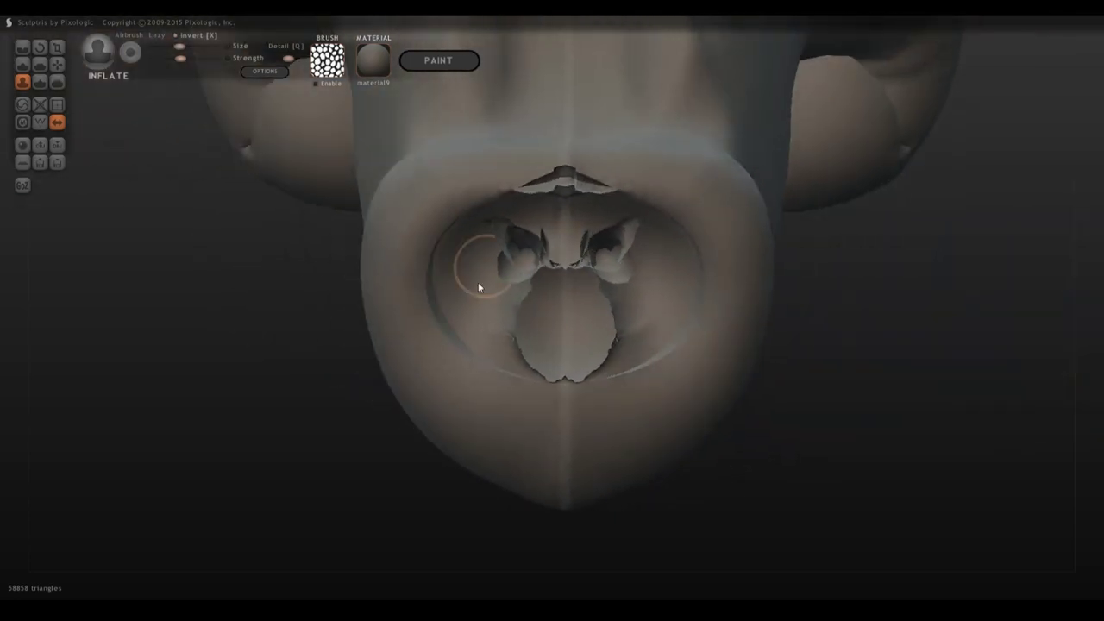
Step: Smooth the ragged hollow in the snout's front into an even cavity, using a larger Smooth brush
{"action": "left_click", "coordinate": [56, 87]}
{"action": "mouse_move", "coordinate": [516, 267]}
{"action": "left_mouse_down"}
{"action": "mouse_move", "coordinate": [501, 336]}
{"action": "mouse_move", "coordinate": [519, 251]}
{"action": "left_mouse_up"}
{"action": "left_click_drag", "start_coordinate": [178, 46], "coordinate": [193, 47]}
{"action": "mouse_move", "coordinate": [515, 250]}
{"action": "left_mouse_down"}
{"action": "mouse_move", "coordinate": [494, 303]}
{"action": "mouse_move", "coordinate": [566, 249]}
{"action": "mouse_move", "coordinate": [508, 350]}
{"action": "mouse_move", "coordinate": [471, 291]}
{"action": "mouse_move", "coordinate": [483, 299]}
{"action": "mouse_move", "coordinate": [508, 278]}
{"action": "mouse_move", "coordinate": [604, 282]}
{"action": "mouse_move", "coordinate": [570, 249]}
{"action": "mouse_move", "coordinate": [607, 237]}
{"action": "mouse_move", "coordinate": [574, 330]}
{"action": "mouse_move", "coordinate": [560, 276]}
{"action": "left_mouse_up"}
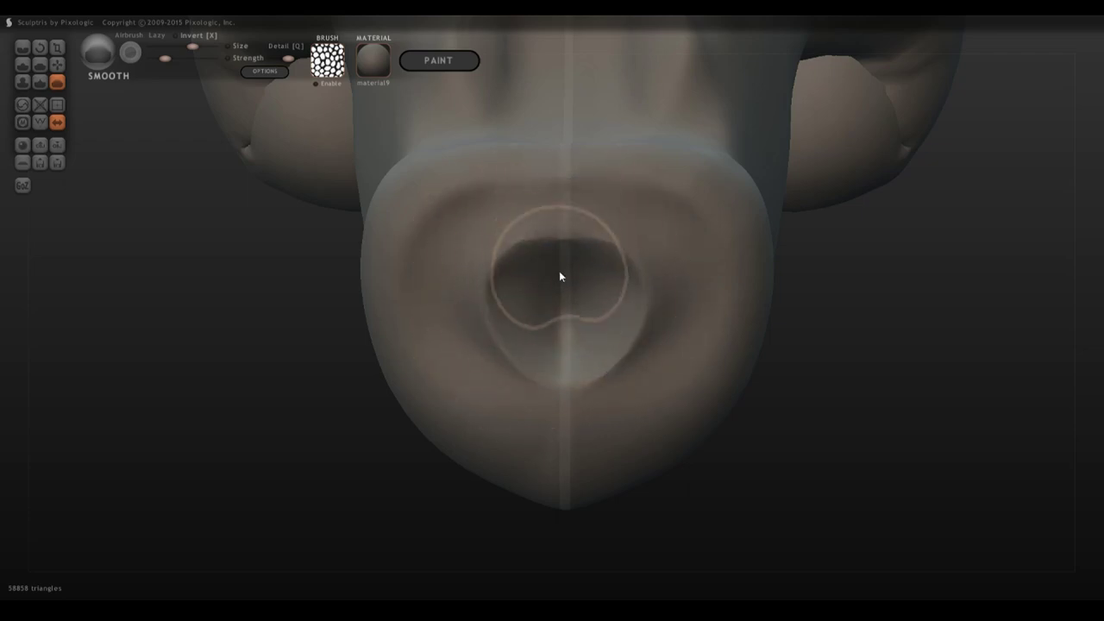
Step: Inspect the whole horned head from several angles with the wireframe on and off
{"action": "mouse_move", "coordinate": [828, 444]}
{"action": "left_mouse_down"}
{"action": "mouse_move", "coordinate": [864, 451]}
{"action": "mouse_move", "coordinate": [828, 444]}
{"action": "left_mouse_up"}
{"action": "left_click", "coordinate": [40, 122]}
{"action": "left_click_drag", "start_coordinate": [267, 341], "coordinate": [372, 466]}
{"action": "scroll", "coordinate": [552, 403], "scroll_direction": "down", "scroll_amount": 5}
{"action": "mouse_move", "coordinate": [552, 405]}
{"action": "right_mouse_down"}
{"action": "mouse_move", "coordinate": [533, 441]}
{"action": "mouse_move", "coordinate": [543, 388]}
{"action": "right_mouse_up"}
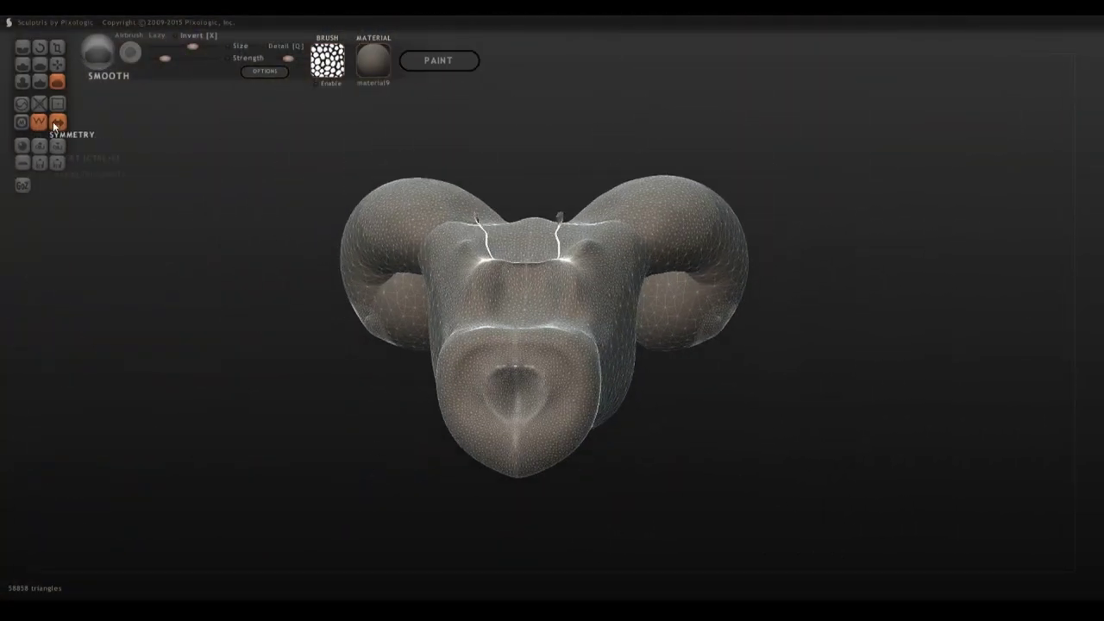
{"action": "key", "text": "w"}
{"action": "left_click_drag", "start_coordinate": [681, 470], "coordinate": [605, 397]}
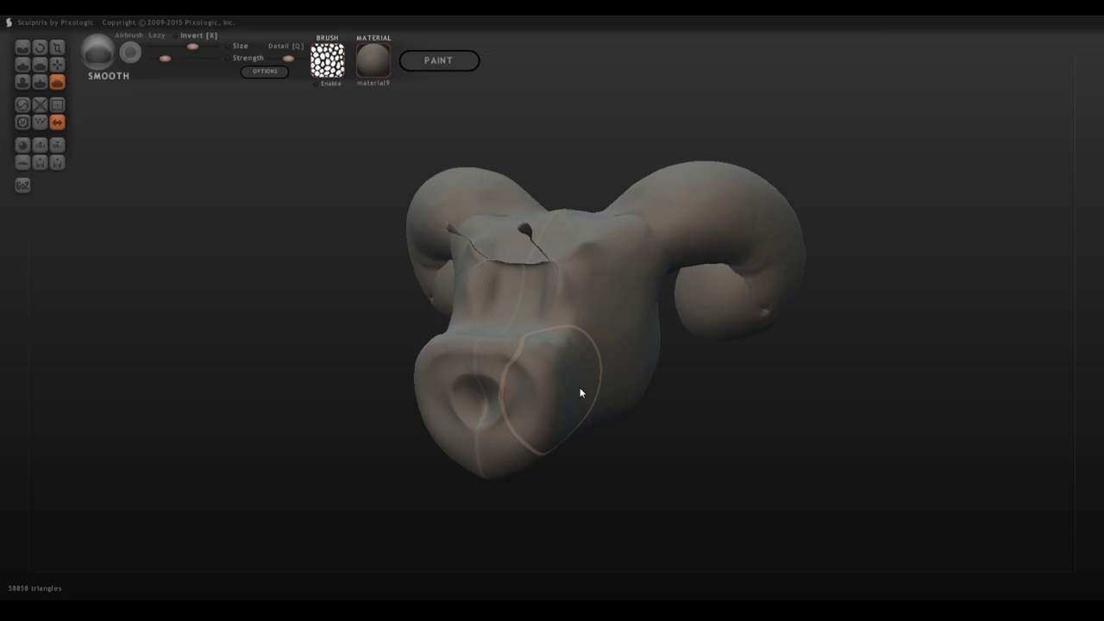
{"action": "right_click_drag", "start_coordinate": [579, 387], "coordinate": [634, 420]}
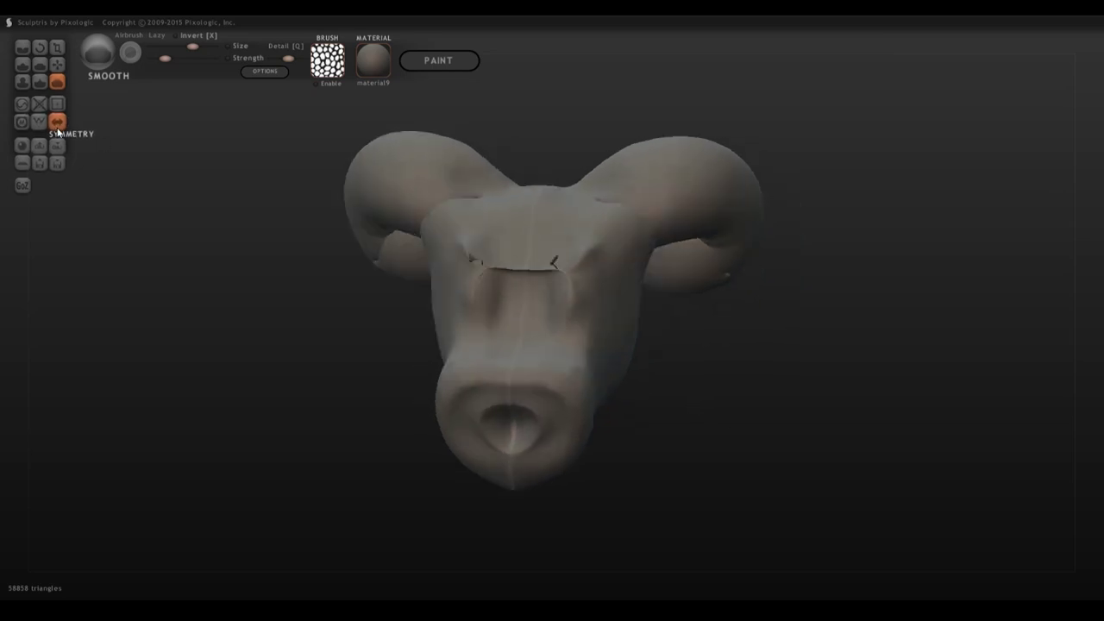
Step: Start a new scene with a single sphere and turn symmetry off
{"action": "key", "text": "ctrl+n"}
{"action": "left_click", "coordinate": [500, 308]}
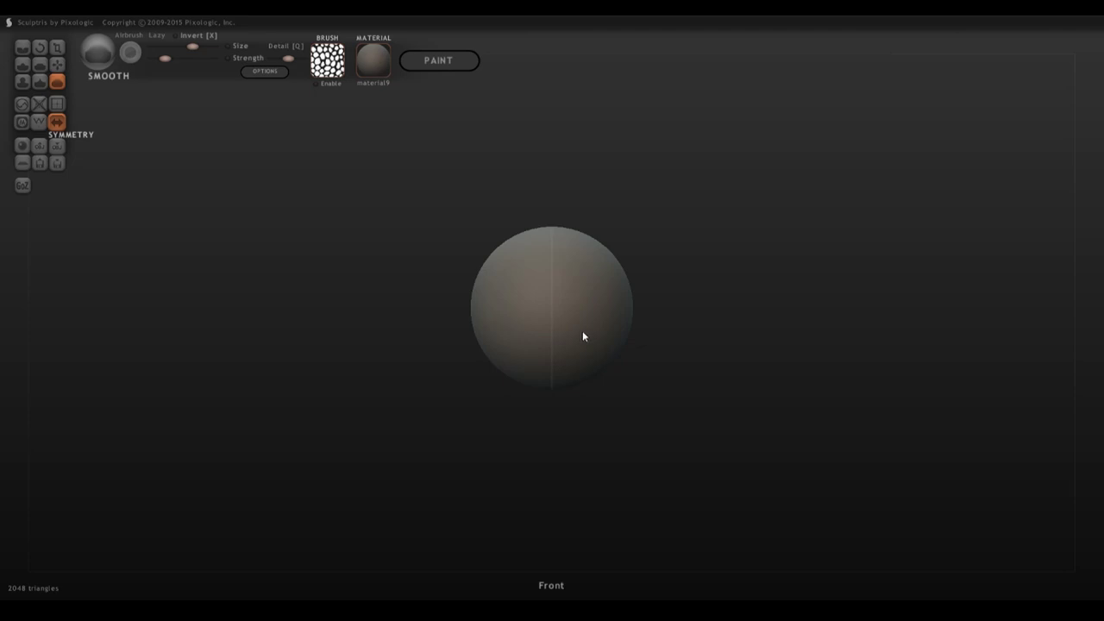
{"action": "left_click", "coordinate": [563, 347]}
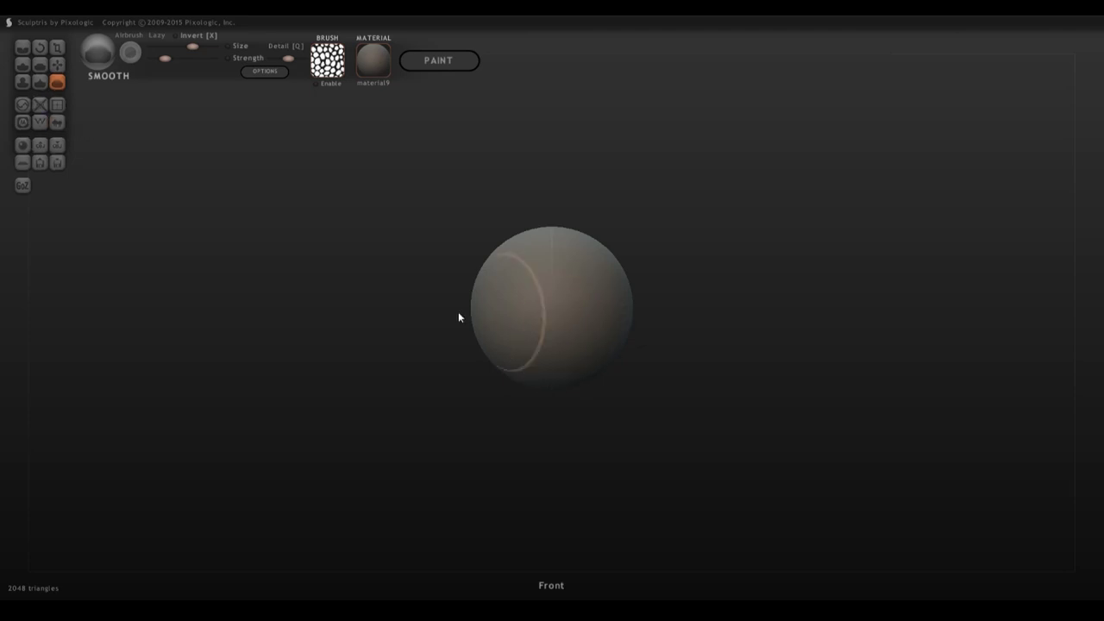
Step: Pull horn shapes out of the sphere with Grab, first without symmetry and then with mirrored strokes
{"action": "left_click", "coordinate": [57, 64]}
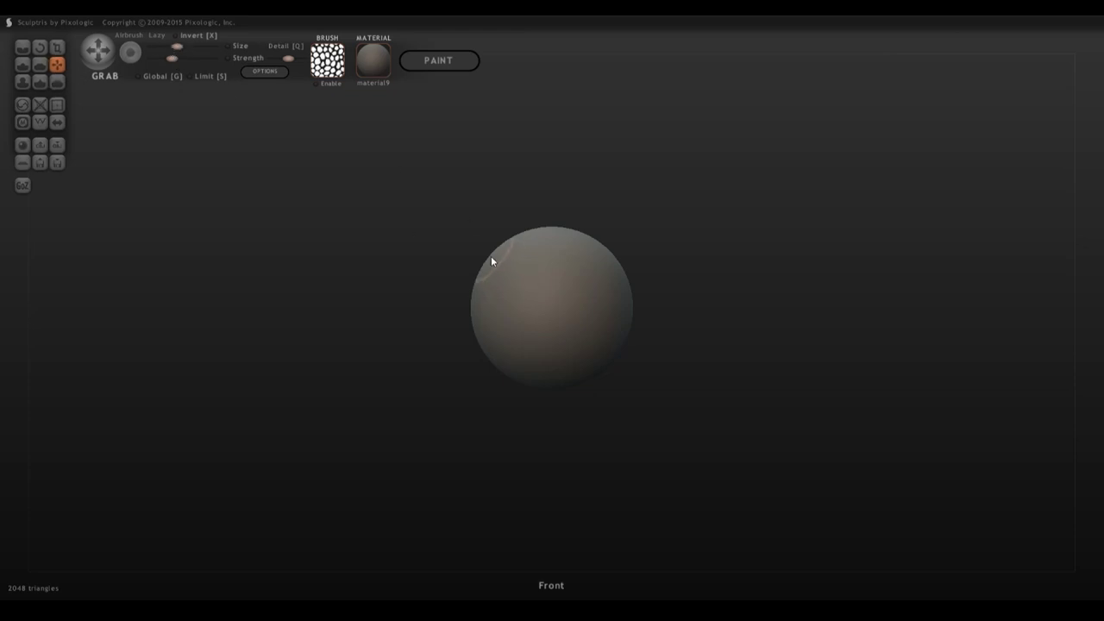
{"action": "mouse_move", "coordinate": [491, 256]}
{"action": "left_mouse_down"}
{"action": "mouse_move", "coordinate": [442, 193]}
{"action": "mouse_move", "coordinate": [541, 122]}
{"action": "left_mouse_up"}
{"action": "mouse_move", "coordinate": [617, 270]}
{"action": "left_mouse_down"}
{"action": "mouse_move", "coordinate": [635, 340]}
{"action": "mouse_move", "coordinate": [664, 363]}
{"action": "mouse_move", "coordinate": [656, 402]}
{"action": "mouse_move", "coordinate": [608, 435]}
{"action": "mouse_move", "coordinate": [647, 446]}
{"action": "mouse_move", "coordinate": [633, 298]}
{"action": "mouse_move", "coordinate": [666, 219]}
{"action": "mouse_move", "coordinate": [636, 198]}
{"action": "mouse_move", "coordinate": [591, 204]}
{"action": "left_mouse_up"}
{"action": "left_click_drag", "start_coordinate": [616, 207], "coordinate": [593, 207]}
{"action": "left_click_drag", "start_coordinate": [758, 302], "coordinate": [904, 302]}
{"action": "mouse_move", "coordinate": [506, 342]}
{"action": "left_mouse_down"}
{"action": "mouse_move", "coordinate": [492, 353]}
{"action": "mouse_move", "coordinate": [417, 360]}
{"action": "mouse_move", "coordinate": [442, 311]}
{"action": "left_mouse_up"}
{"action": "left_click", "coordinate": [571, 342]}
{"action": "mouse_move", "coordinate": [751, 342]}
{"action": "left_mouse_down"}
{"action": "mouse_move", "coordinate": [816, 349]}
{"action": "mouse_move", "coordinate": [786, 399]}
{"action": "mouse_move", "coordinate": [714, 402]}
{"action": "mouse_move", "coordinate": [845, 469]}
{"action": "mouse_move", "coordinate": [298, 451]}
{"action": "mouse_move", "coordinate": [581, 451]}
{"action": "mouse_move", "coordinate": [554, 454]}
{"action": "left_mouse_up"}
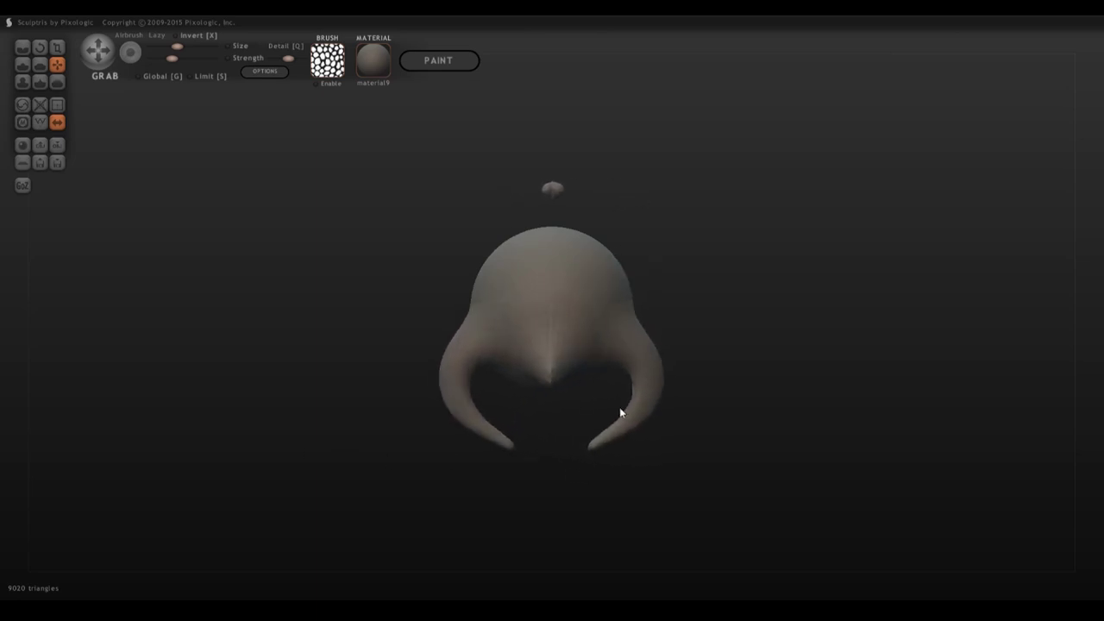
Step: Pull a second pair of mirrored horns up from the top of the sphere and bend their tips inward
{"action": "mouse_move", "coordinate": [603, 275]}
{"action": "left_mouse_down"}
{"action": "mouse_move", "coordinate": [624, 276]}
{"action": "mouse_move", "coordinate": [633, 224]}
{"action": "left_mouse_up"}
{"action": "left_click_drag", "start_coordinate": [607, 187], "coordinate": [588, 165]}
{"action": "left_click_drag", "start_coordinate": [607, 196], "coordinate": [564, 190]}
{"action": "mouse_move", "coordinate": [610, 207]}
{"action": "left_mouse_down"}
{"action": "mouse_move", "coordinate": [539, 233]}
{"action": "mouse_move", "coordinate": [764, 190]}
{"action": "mouse_move", "coordinate": [695, 249]}
{"action": "mouse_move", "coordinate": [656, 456]}
{"action": "mouse_move", "coordinate": [771, 398]}
{"action": "mouse_move", "coordinate": [733, 380]}
{"action": "left_mouse_up"}
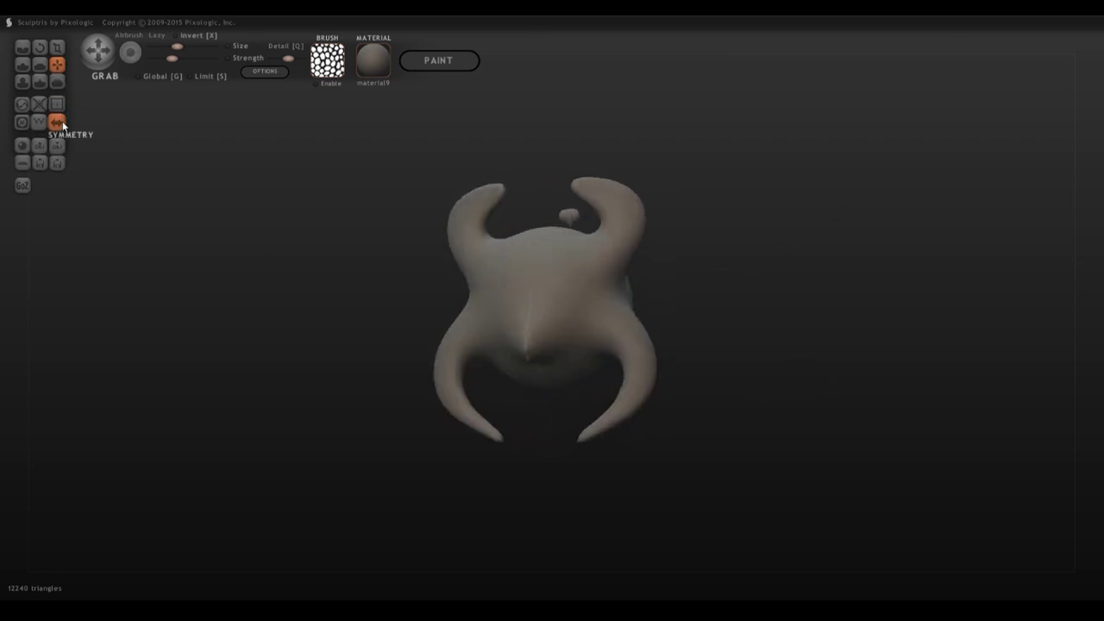
Step: Replace the horned shape with a new scene containing a single symmetrical sphere
{"action": "left_click", "coordinate": [23, 145]}
{"action": "left_click", "coordinate": [501, 306]}
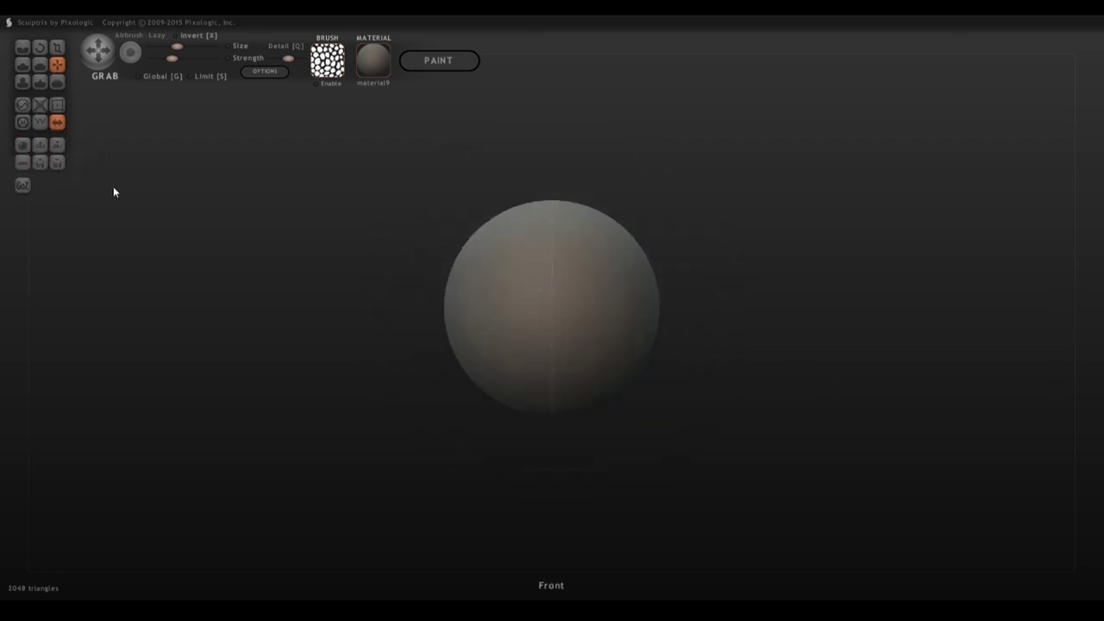
Step: Add a second sphere on the centre line near the top of the first and scale it down globally
{"action": "left_click", "coordinate": [22, 145]}
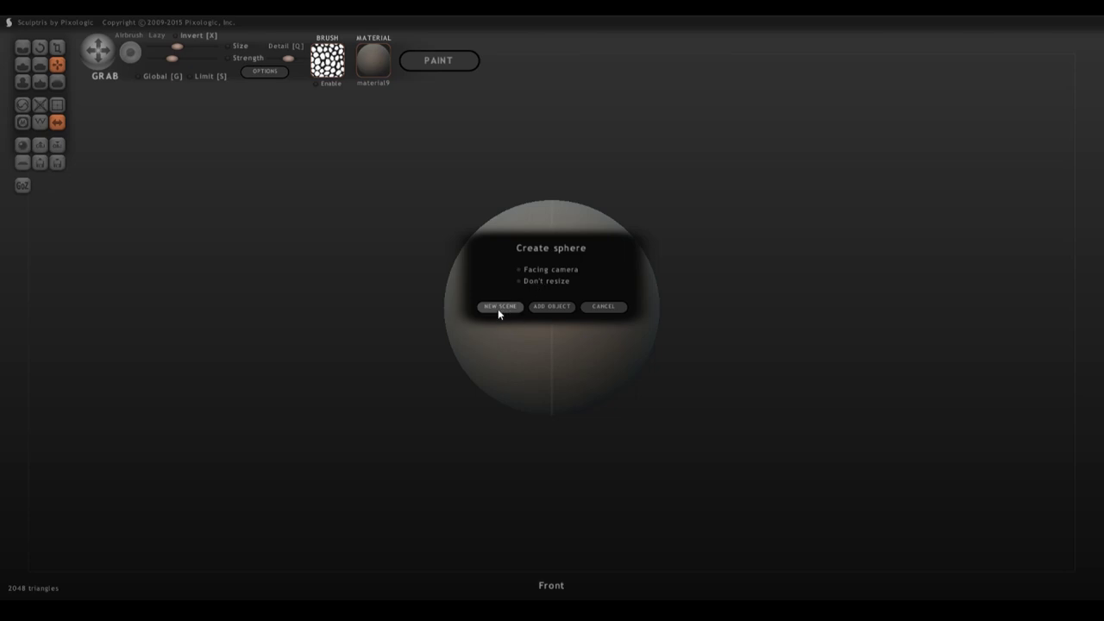
{"action": "left_click", "coordinate": [554, 308]}
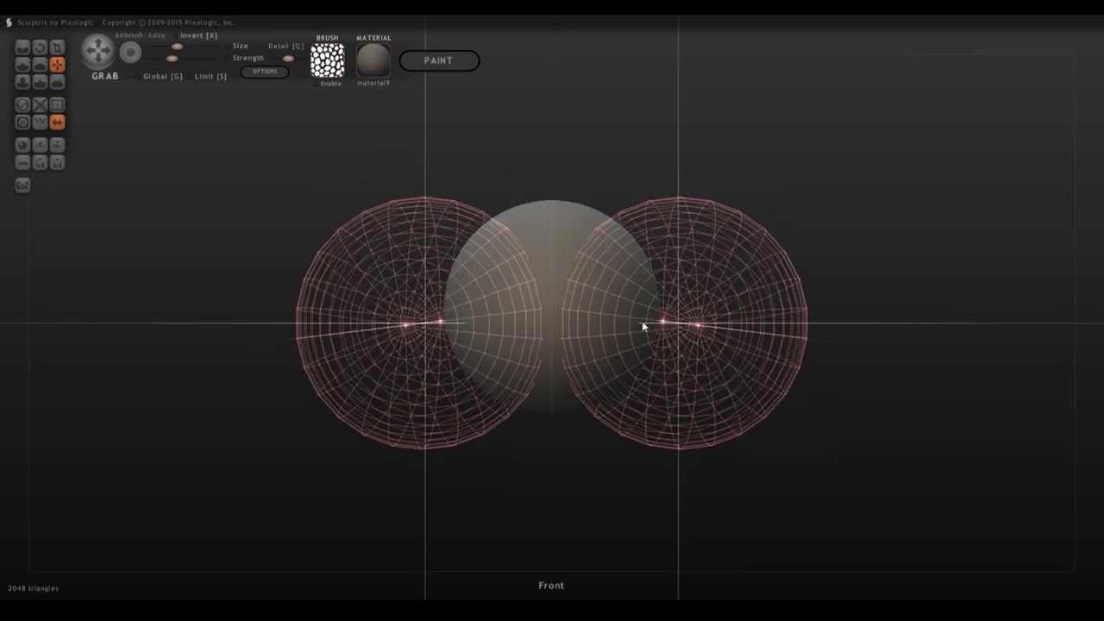
{"action": "mouse_move", "coordinate": [560, 329]}
{"action": "left_mouse_down"}
{"action": "mouse_move", "coordinate": [557, 133]}
{"action": "mouse_move", "coordinate": [545, 217]}
{"action": "left_mouse_up"}
{"action": "left_click_drag", "start_coordinate": [815, 230], "coordinate": [790, 230]}
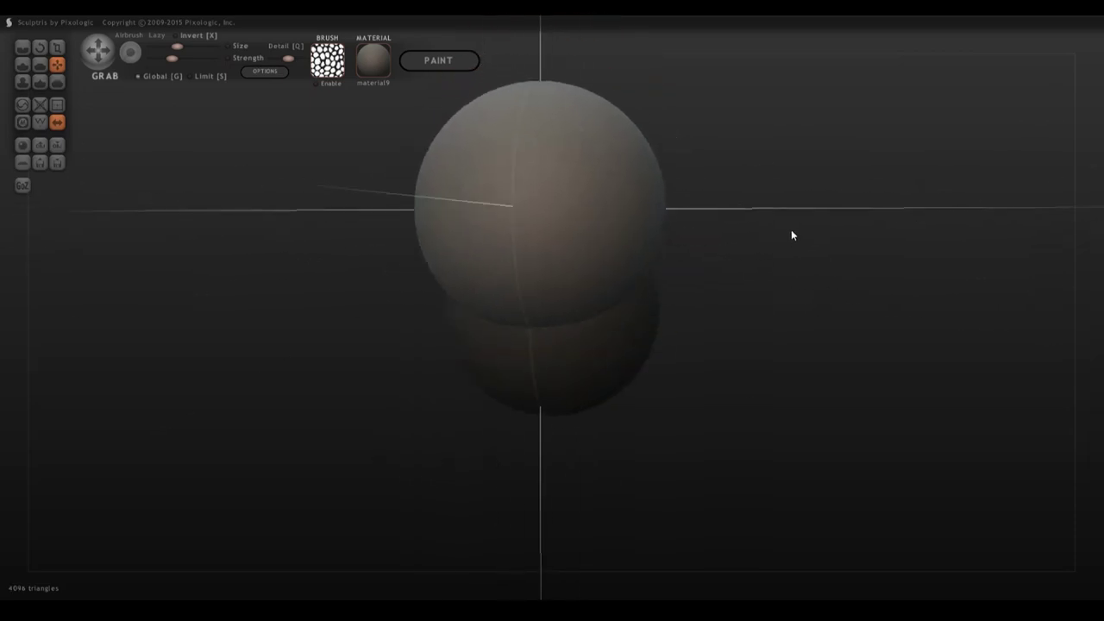
{"action": "left_click", "coordinate": [57, 48]}
{"action": "left_click_drag", "start_coordinate": [595, 285], "coordinate": [617, 288]}
Step: Undo the scaling and the addition of the second sphere
{"action": "key", "text": "ctrl+z"}
{"action": "key", "text": "ctrl+z"}
{"action": "key", "text": "ctrl+z"}
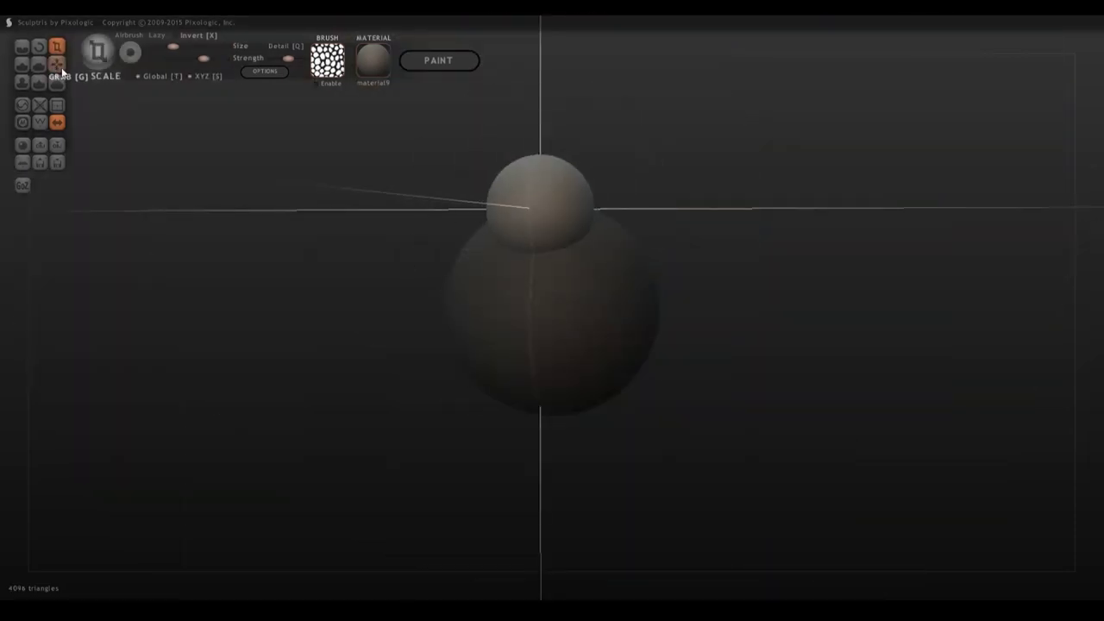
Step: Add a mirrored pair of spheres on either side of the central one and scale them down globally
{"action": "left_click", "coordinate": [24, 147]}
{"action": "left_click_drag", "start_coordinate": [555, 308], "coordinate": [779, 308]}
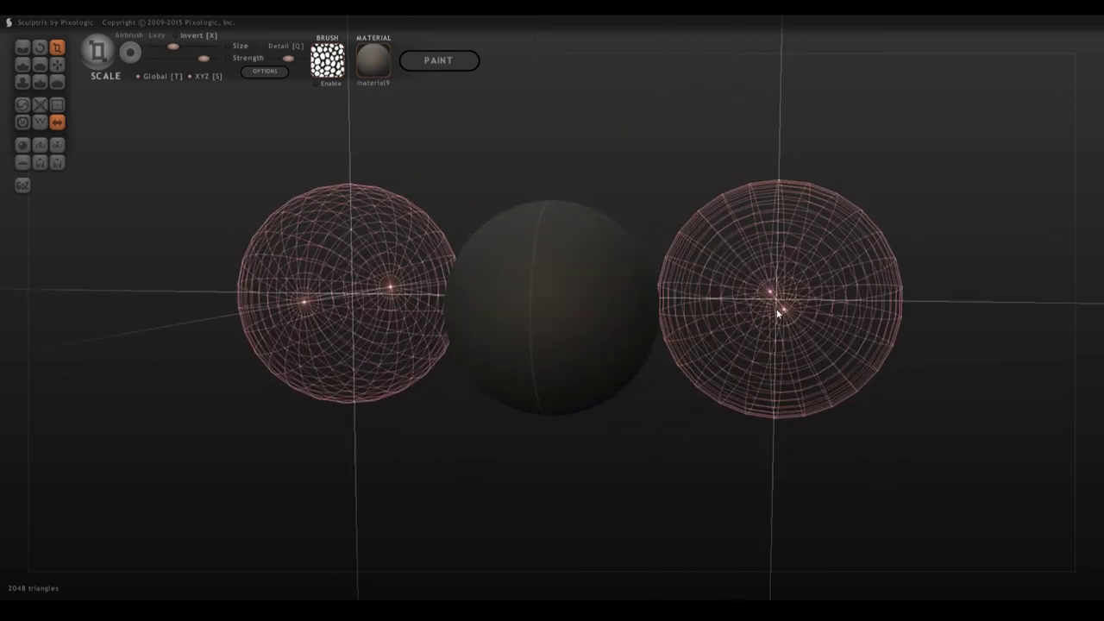
{"action": "key", "text": "g"}
{"action": "left_click_drag", "start_coordinate": [569, 445], "coordinate": [627, 446]}
{"action": "key", "text": "t"}
{"action": "left_click_drag", "start_coordinate": [343, 265], "coordinate": [259, 216]}
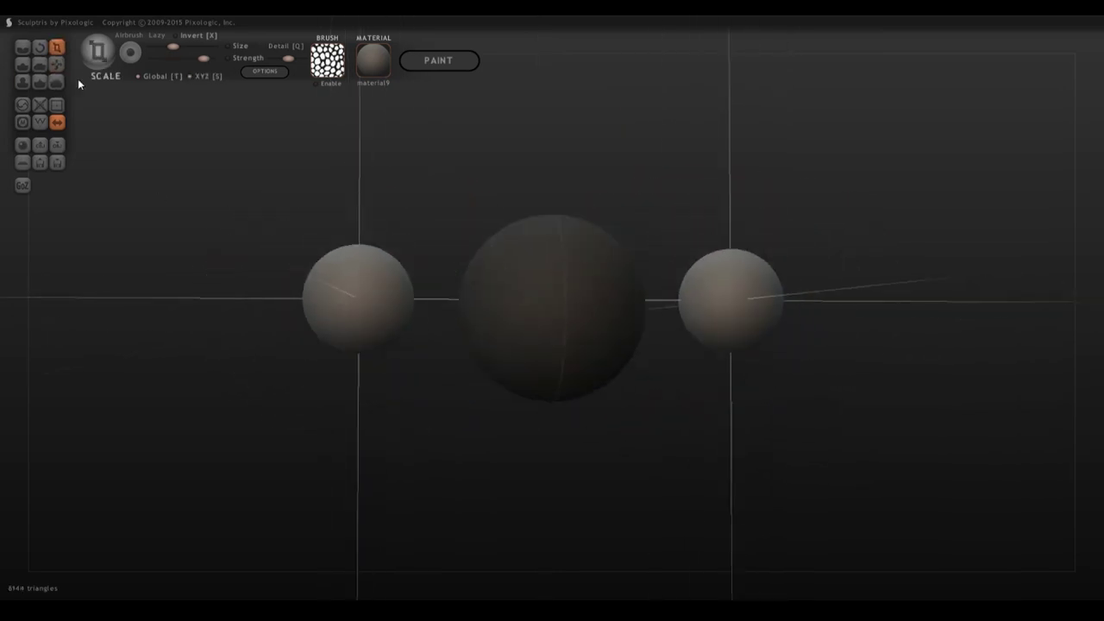
Step: Try repositioning the mirrored pair of small spheres around the central one with Grab
{"action": "key", "text": "g"}
{"action": "right_click_drag", "start_coordinate": [348, 245], "coordinate": [339, 276]}
{"action": "left_click_drag", "start_coordinate": [339, 276], "coordinate": [502, 172]}
{"action": "left_click_drag", "start_coordinate": [648, 393], "coordinate": [595, 405]}
{"action": "mouse_move", "coordinate": [730, 308]}
{"action": "left_mouse_down"}
{"action": "mouse_move", "coordinate": [718, 394]}
{"action": "mouse_move", "coordinate": [828, 520]}
{"action": "mouse_move", "coordinate": [869, 470]}
{"action": "left_mouse_up"}
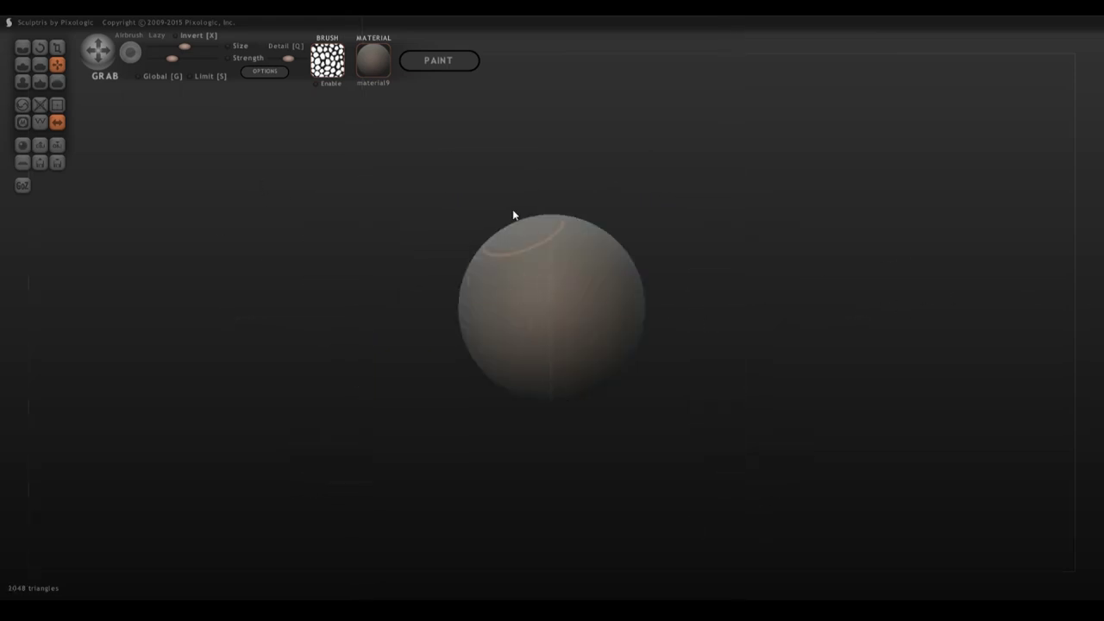
Step: Import Ear Frill.sc1 as an added object, mirrored on both sides of the sphere
{"action": "left_click", "coordinate": [40, 162]}
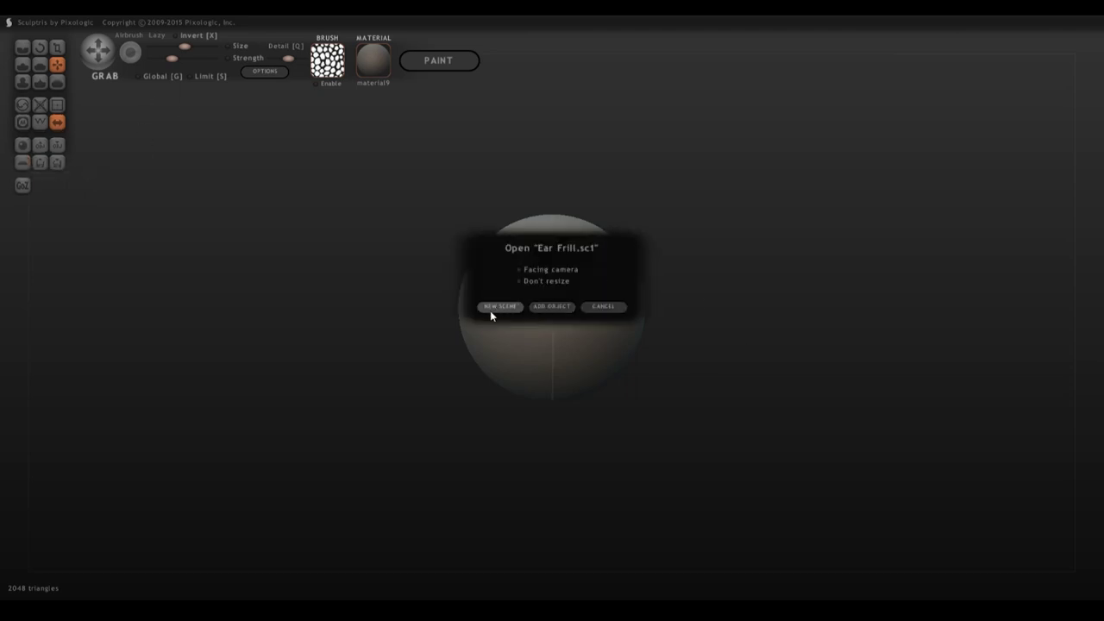
{"action": "left_click", "coordinate": [553, 307]}
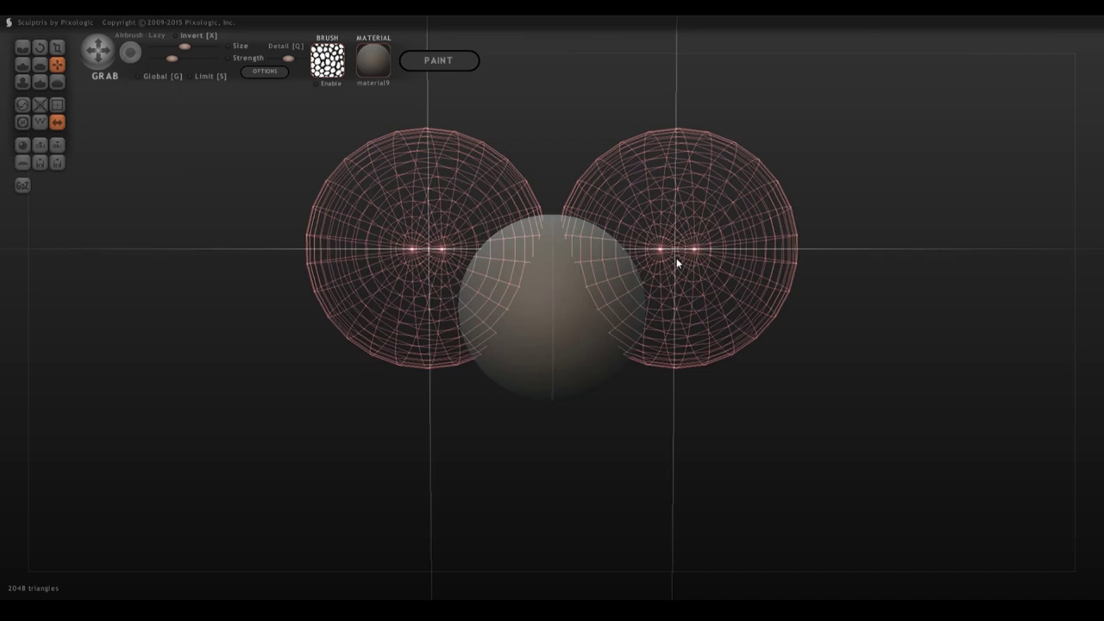
{"action": "mouse_move", "coordinate": [946, 363]}
{"action": "left_mouse_down"}
{"action": "mouse_move", "coordinate": [809, 363]}
{"action": "mouse_move", "coordinate": [833, 399]}
{"action": "mouse_move", "coordinate": [350, 384]}
{"action": "mouse_move", "coordinate": [555, 396]}
{"action": "left_mouse_up"}
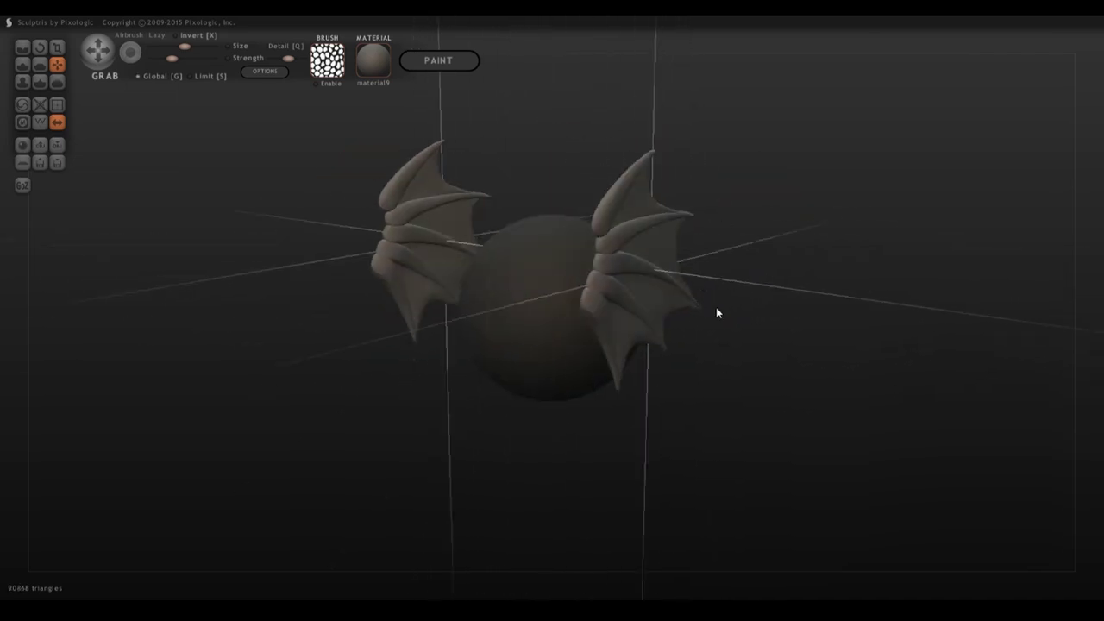
{"action": "mouse_move", "coordinate": [714, 310]}
{"action": "left_mouse_down"}
{"action": "mouse_move", "coordinate": [739, 416]}
{"action": "mouse_move", "coordinate": [701, 414]}
{"action": "left_mouse_up"}
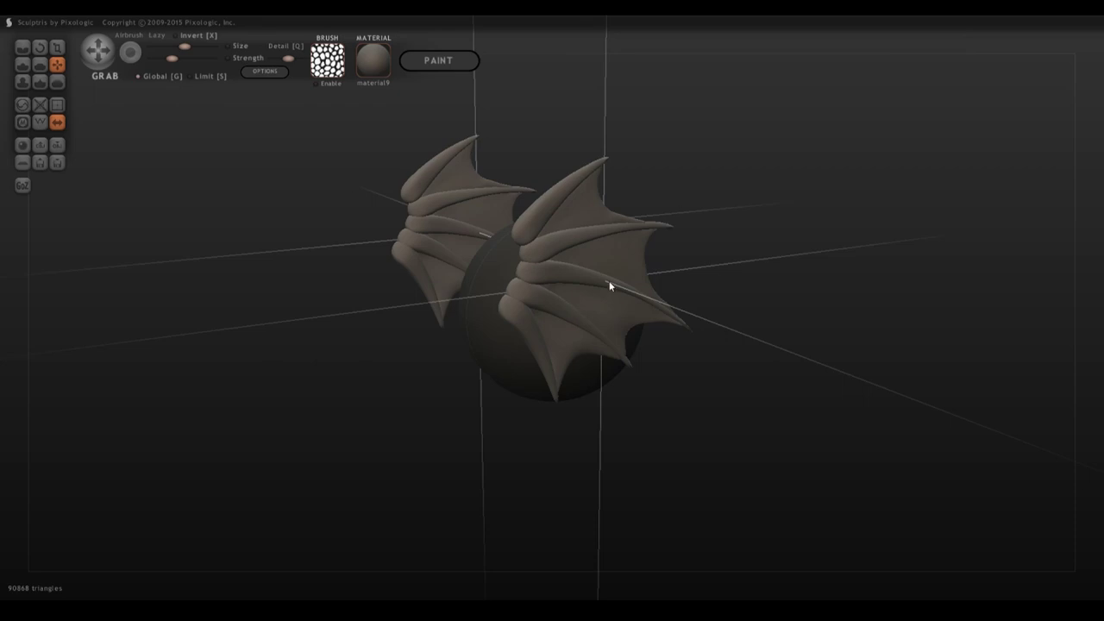
{"action": "left_click_drag", "start_coordinate": [450, 366], "coordinate": [517, 433], "text": "shift"}
Step: Rotate the ear frills so they fan upward and outward, and move them against the sides of the sphere
{"action": "left_click", "coordinate": [40, 48]}
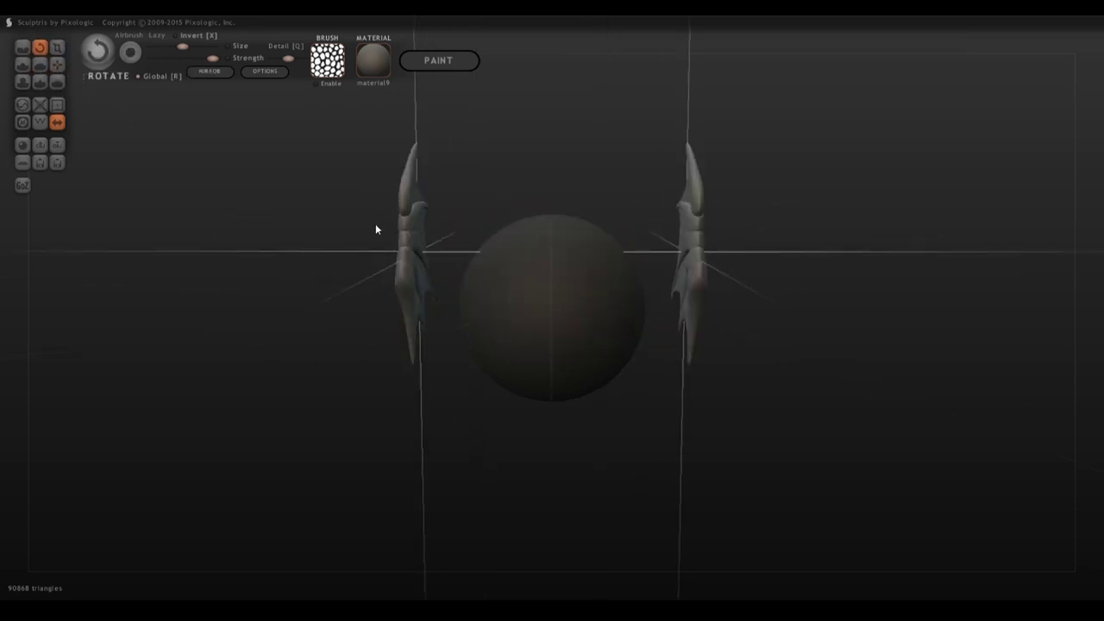
{"action": "left_click_drag", "start_coordinate": [410, 261], "coordinate": [508, 360]}
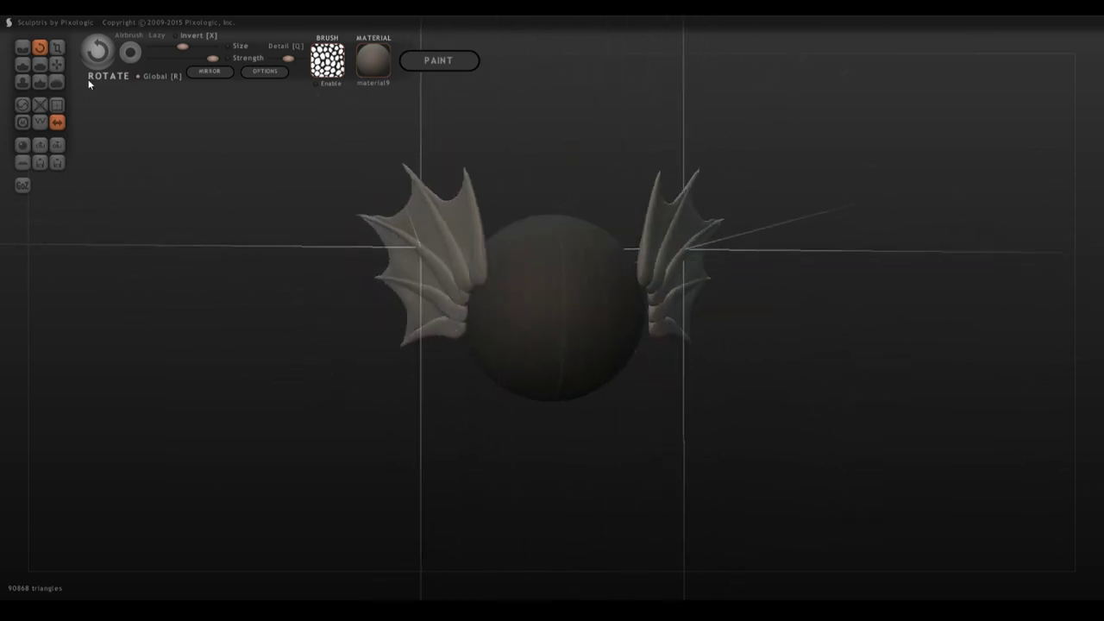
{"action": "key", "text": "g"}
{"action": "left_click_drag", "start_coordinate": [389, 256], "coordinate": [630, 446]}
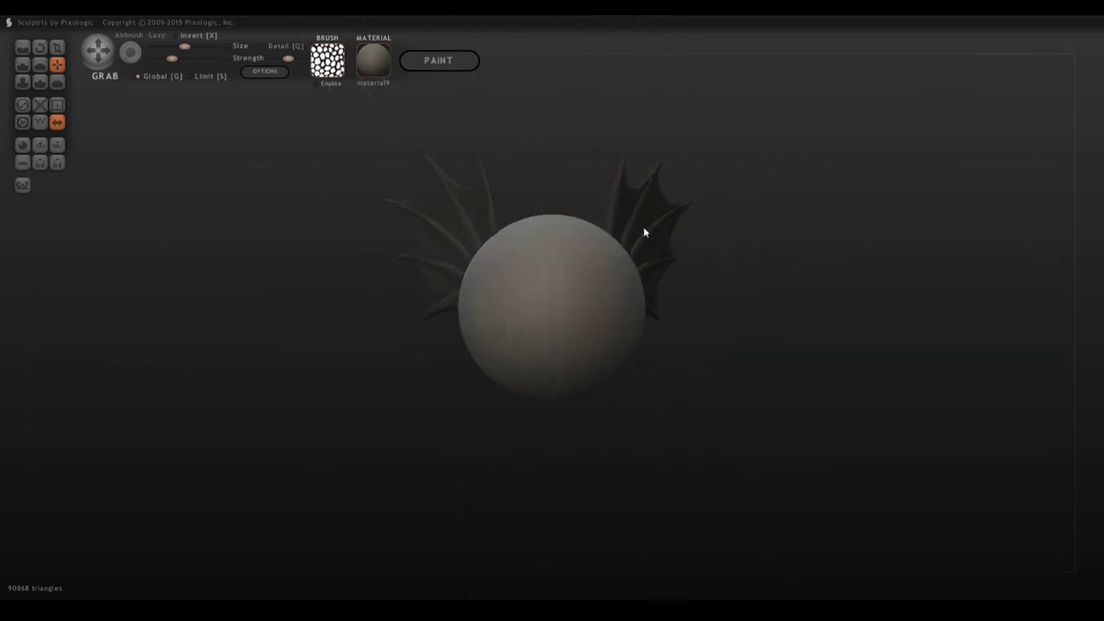
{"action": "left_click_drag", "start_coordinate": [640, 336], "coordinate": [545, 323]}
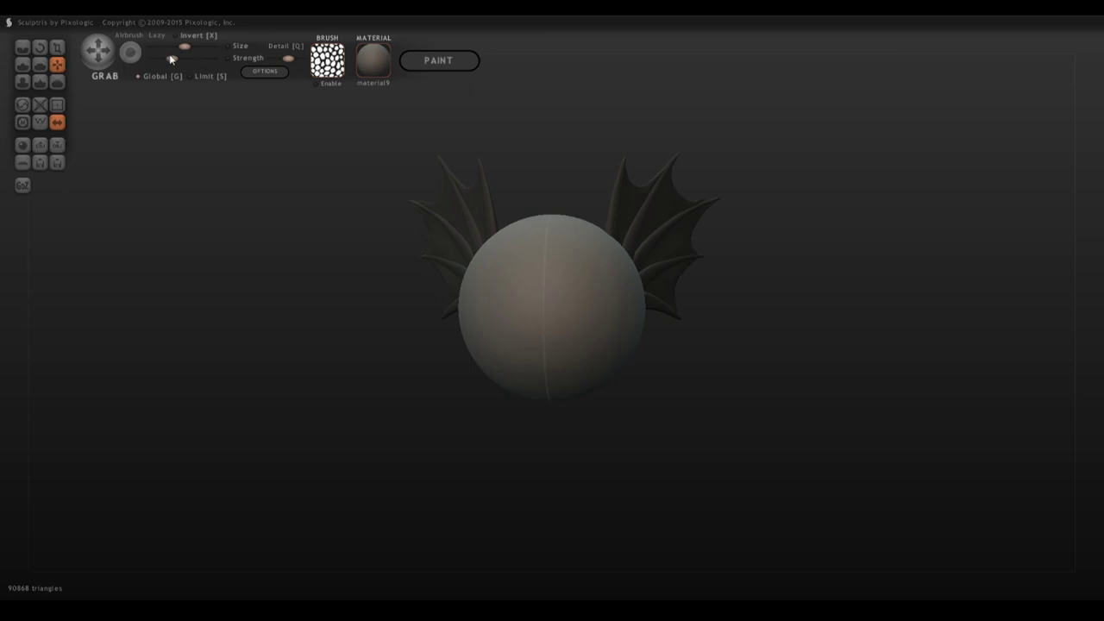
Step: Pull a long snout out of the front of the sphere using Grab with Global off
{"action": "left_click", "coordinate": [162, 77]}
{"action": "left_click_drag", "start_coordinate": [634, 407], "coordinate": [528, 417]}
{"action": "left_click_drag", "start_coordinate": [477, 307], "coordinate": [396, 312]}
{"action": "left_click_drag", "start_coordinate": [467, 358], "coordinate": [453, 387]}
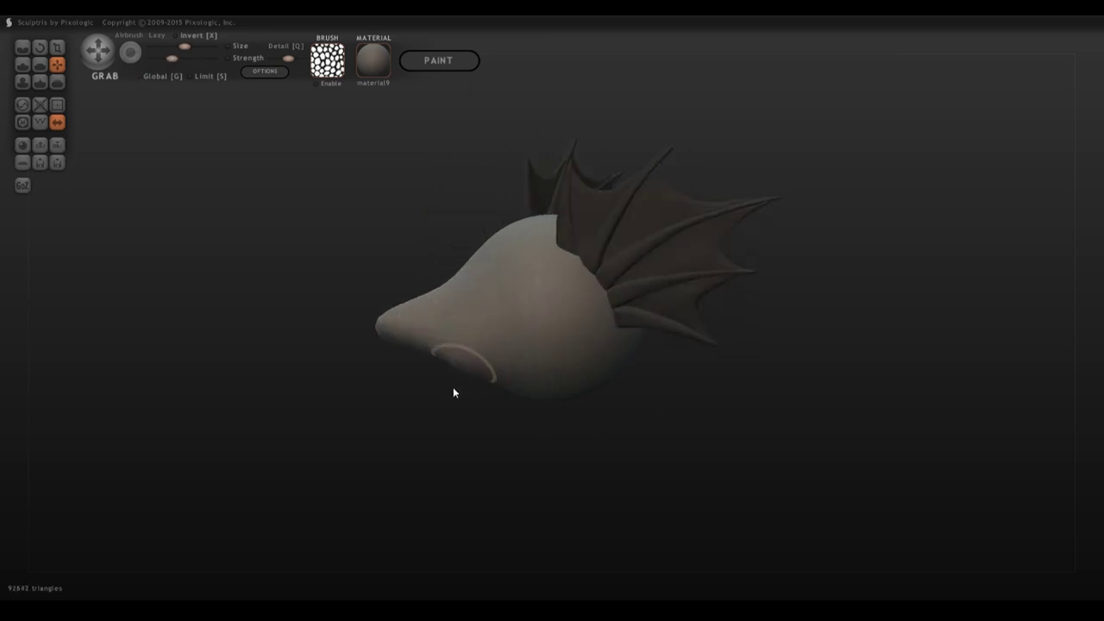
Step: Grab the snout's tip, top and underside to shape a thicker, blunt muzzle and a raised forehead
{"action": "left_click_drag", "start_coordinate": [390, 345], "coordinate": [382, 382]}
{"action": "left_click_drag", "start_coordinate": [382, 321], "coordinate": [365, 312]}
{"action": "left_click_drag", "start_coordinate": [477, 257], "coordinate": [488, 236]}
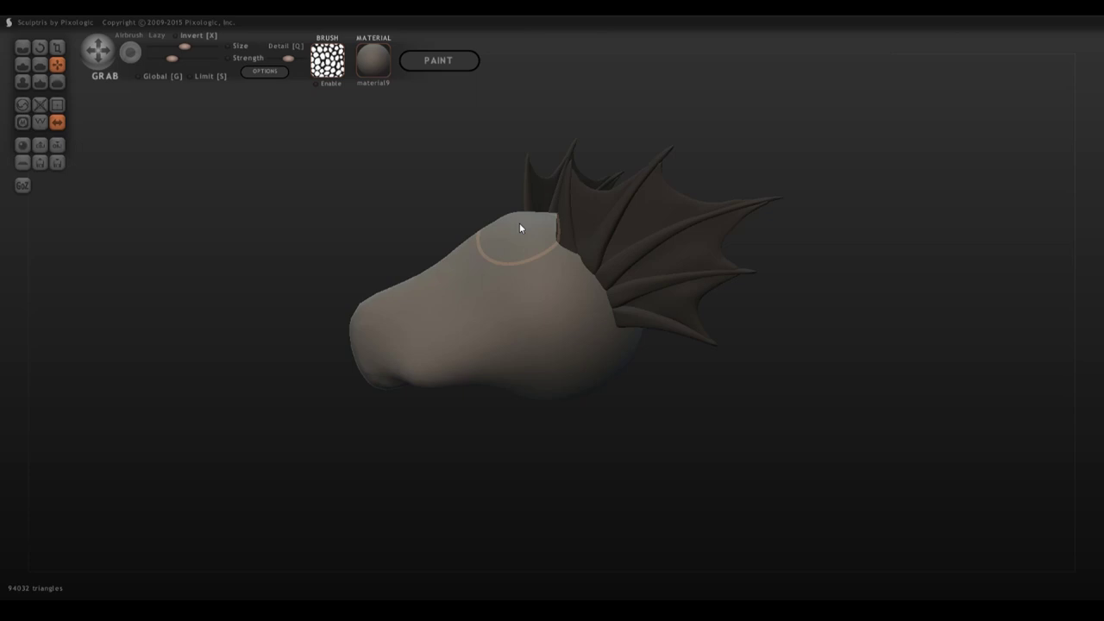
{"action": "left_click_drag", "start_coordinate": [448, 422], "coordinate": [465, 375]}
{"action": "left_click_drag", "start_coordinate": [431, 336], "coordinate": [387, 328]}
{"action": "mouse_move", "coordinate": [431, 431]}
{"action": "left_mouse_down"}
{"action": "mouse_move", "coordinate": [568, 474]}
{"action": "mouse_move", "coordinate": [414, 449]}
{"action": "mouse_move", "coordinate": [496, 453]}
{"action": "left_mouse_up"}
Step: Inflate the sides of the muzzle and head to give them more volume
{"action": "key", "text": "7"}
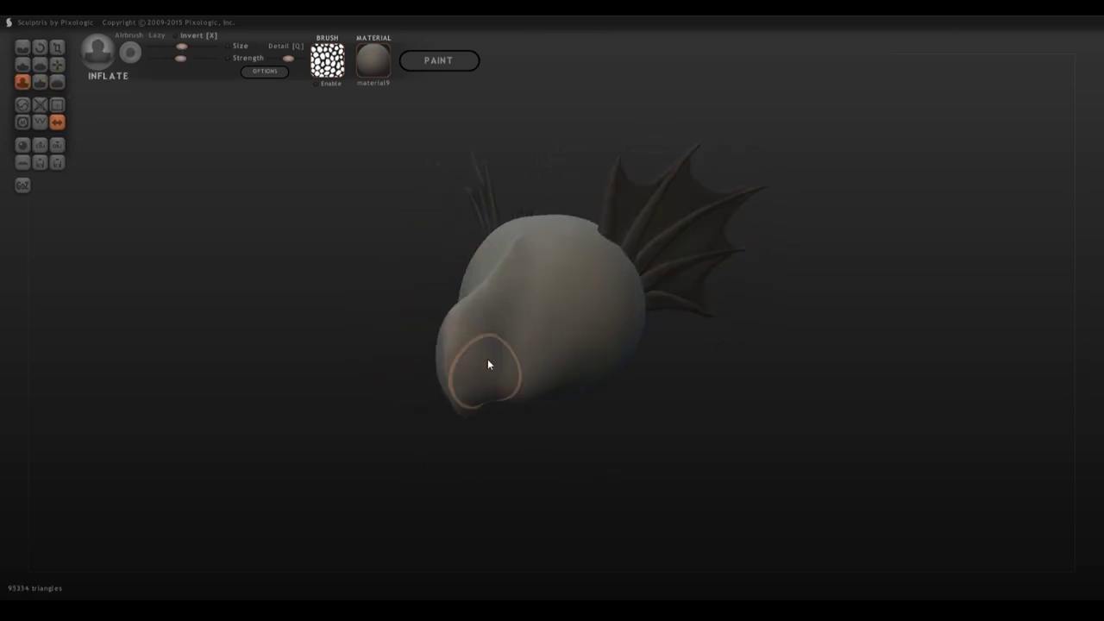
{"action": "left_click_drag", "start_coordinate": [488, 360], "coordinate": [461, 340]}
{"action": "left_click_drag", "start_coordinate": [482, 479], "coordinate": [539, 423]}
{"action": "mouse_move", "coordinate": [440, 229]}
{"action": "left_mouse_down"}
{"action": "mouse_move", "coordinate": [509, 263]}
{"action": "mouse_move", "coordinate": [470, 298]}
{"action": "left_mouse_up"}
{"action": "mouse_move", "coordinate": [263, 207]}
{"action": "left_mouse_down"}
{"action": "mouse_move", "coordinate": [337, 292]}
{"action": "mouse_move", "coordinate": [205, 282]}
{"action": "left_mouse_up"}
Step: Smooth the muzzle and the underside of the head with a slightly adjusted Smooth brush size
{"action": "left_click", "coordinate": [57, 82]}
{"action": "left_click_drag", "start_coordinate": [190, 50], "coordinate": [182, 50]}
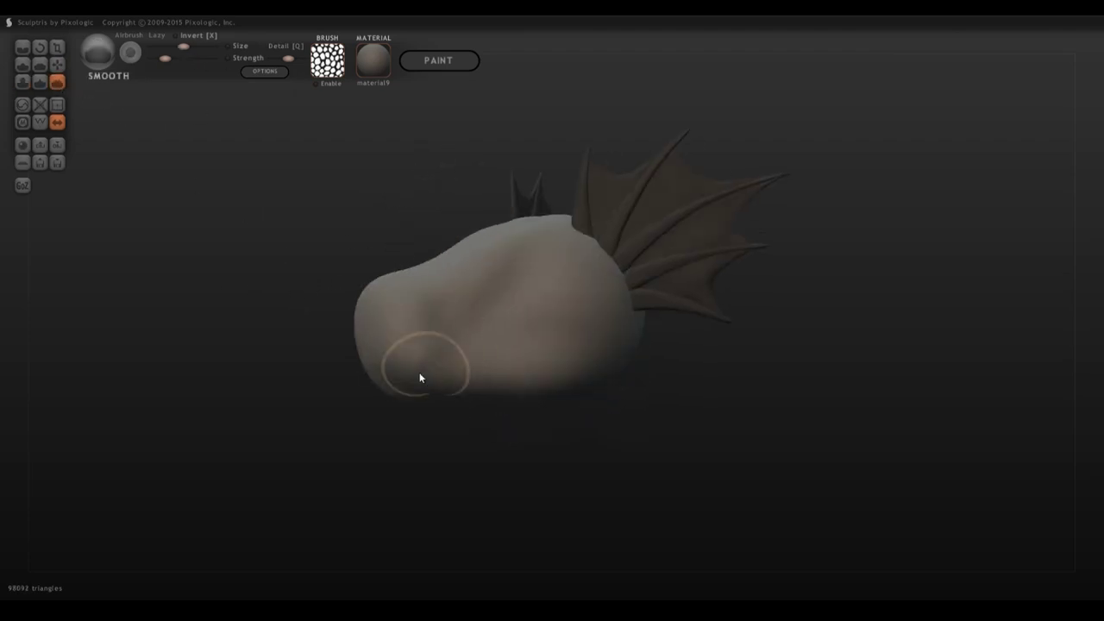
{"action": "mouse_move", "coordinate": [420, 375]}
{"action": "left_mouse_down"}
{"action": "mouse_move", "coordinate": [503, 324]}
{"action": "mouse_move", "coordinate": [435, 375]}
{"action": "left_mouse_up"}
{"action": "left_click_drag", "start_coordinate": [479, 423], "coordinate": [468, 287]}
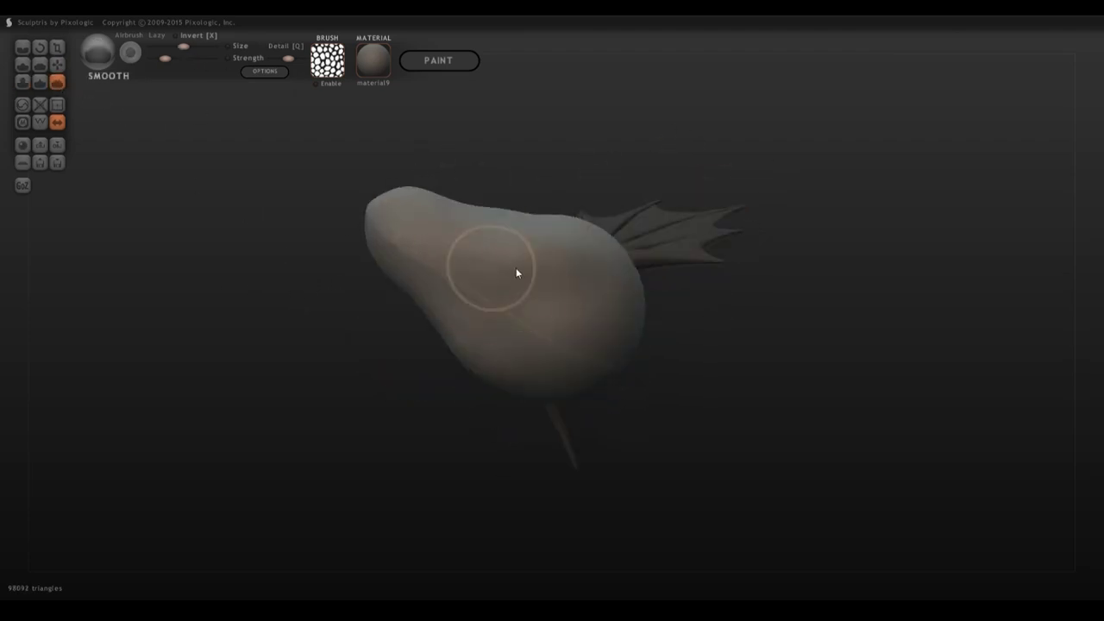
{"action": "left_click_drag", "start_coordinate": [432, 419], "coordinate": [522, 263]}
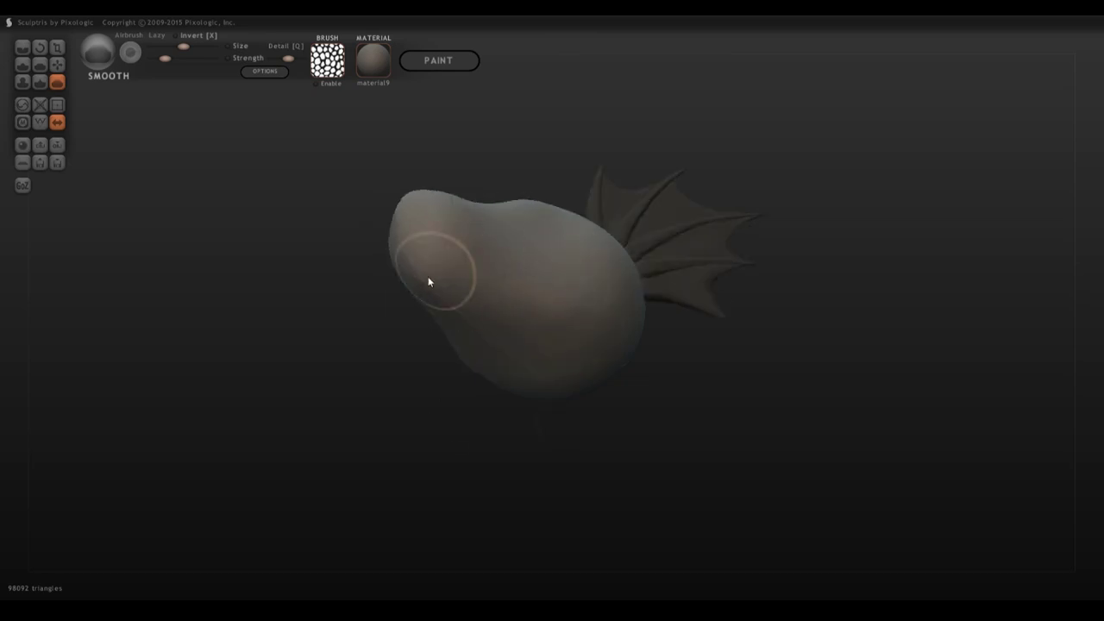
{"action": "mouse_move", "coordinate": [428, 281]}
{"action": "left_mouse_down"}
{"action": "mouse_move", "coordinate": [658, 284]}
{"action": "mouse_move", "coordinate": [509, 350]}
{"action": "mouse_move", "coordinate": [562, 333]}
{"action": "mouse_move", "coordinate": [668, 410]}
{"action": "mouse_move", "coordinate": [530, 399]}
{"action": "mouse_move", "coordinate": [682, 409]}
{"action": "mouse_move", "coordinate": [561, 384]}
{"action": "mouse_move", "coordinate": [780, 398]}
{"action": "mouse_move", "coordinate": [844, 389]}
{"action": "mouse_move", "coordinate": [833, 383]}
{"action": "left_mouse_up"}
Step: Carve mirrored creases along the underside of the head from the snout's tip toward the back of the jaw
{"action": "left_click", "coordinate": [22, 46]}
{"action": "mouse_move", "coordinate": [569, 431]}
{"action": "left_mouse_down"}
{"action": "mouse_move", "coordinate": [616, 444]}
{"action": "mouse_move", "coordinate": [436, 365]}
{"action": "left_mouse_up"}
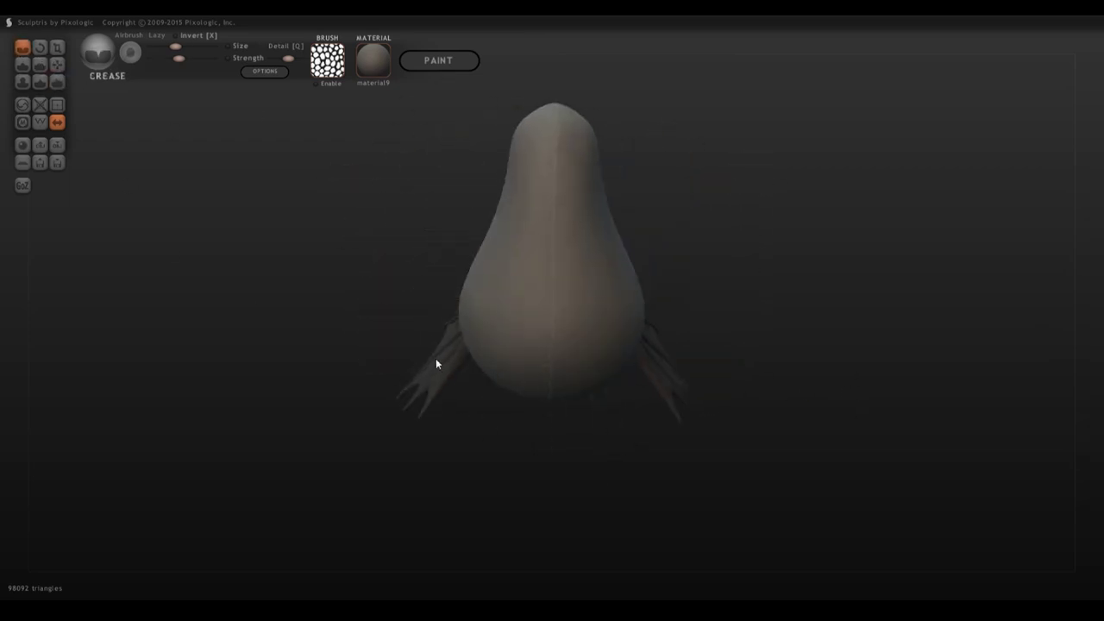
{"action": "mouse_move", "coordinate": [554, 147]}
{"action": "left_mouse_down"}
{"action": "mouse_move", "coordinate": [532, 167]}
{"action": "mouse_move", "coordinate": [523, 253]}
{"action": "mouse_move", "coordinate": [489, 334]}
{"action": "left_mouse_up"}
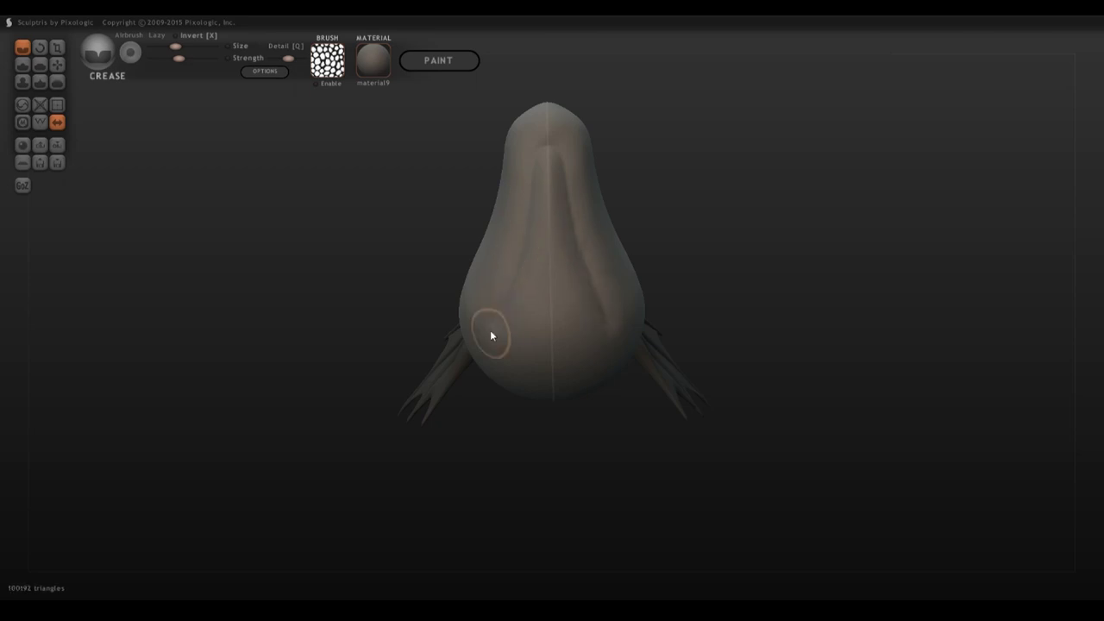
{"action": "mouse_move", "coordinate": [457, 431]}
{"action": "left_mouse_down"}
{"action": "mouse_move", "coordinate": [614, 517]}
{"action": "mouse_move", "coordinate": [595, 495]}
{"action": "left_mouse_up"}
Step: Deepen the mirrored creases and curve them up behind the cheeks to define the lower jaw
{"action": "mouse_move", "coordinate": [528, 338]}
{"action": "left_mouse_down"}
{"action": "mouse_move", "coordinate": [515, 291]}
{"action": "mouse_move", "coordinate": [487, 290]}
{"action": "mouse_move", "coordinate": [504, 310]}
{"action": "mouse_move", "coordinate": [490, 291]}
{"action": "left_mouse_up"}
{"action": "left_click_drag", "start_coordinate": [604, 440], "coordinate": [525, 311]}
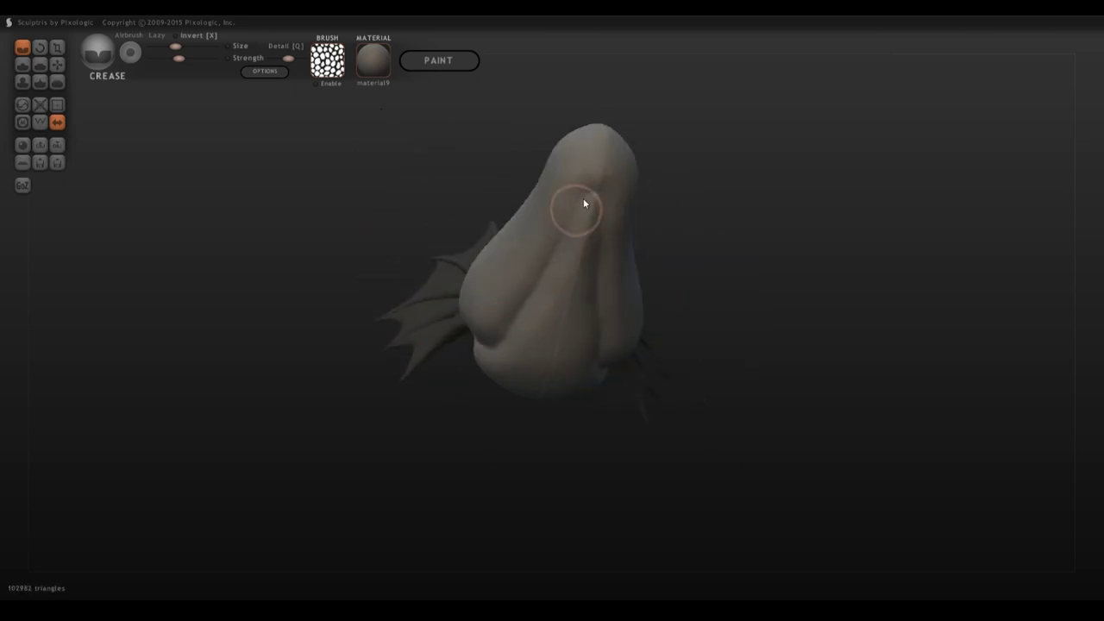
{"action": "left_click_drag", "start_coordinate": [584, 202], "coordinate": [502, 335]}
{"action": "mouse_move", "coordinate": [690, 267]}
{"action": "left_mouse_down"}
{"action": "mouse_move", "coordinate": [844, 352]}
{"action": "mouse_move", "coordinate": [887, 314]}
{"action": "left_mouse_up"}
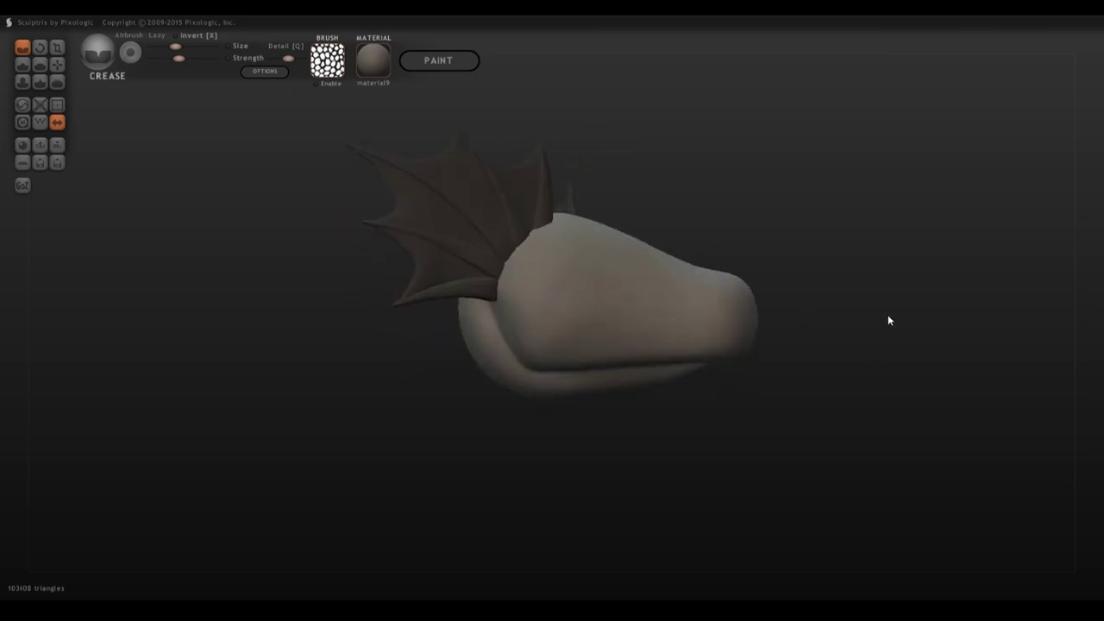
Step: Inflate the underside of the head between the jaw creases and smooth the raised area
{"action": "left_click_drag", "start_coordinate": [686, 431], "coordinate": [168, 149]}
{"action": "left_click", "coordinate": [22, 81]}
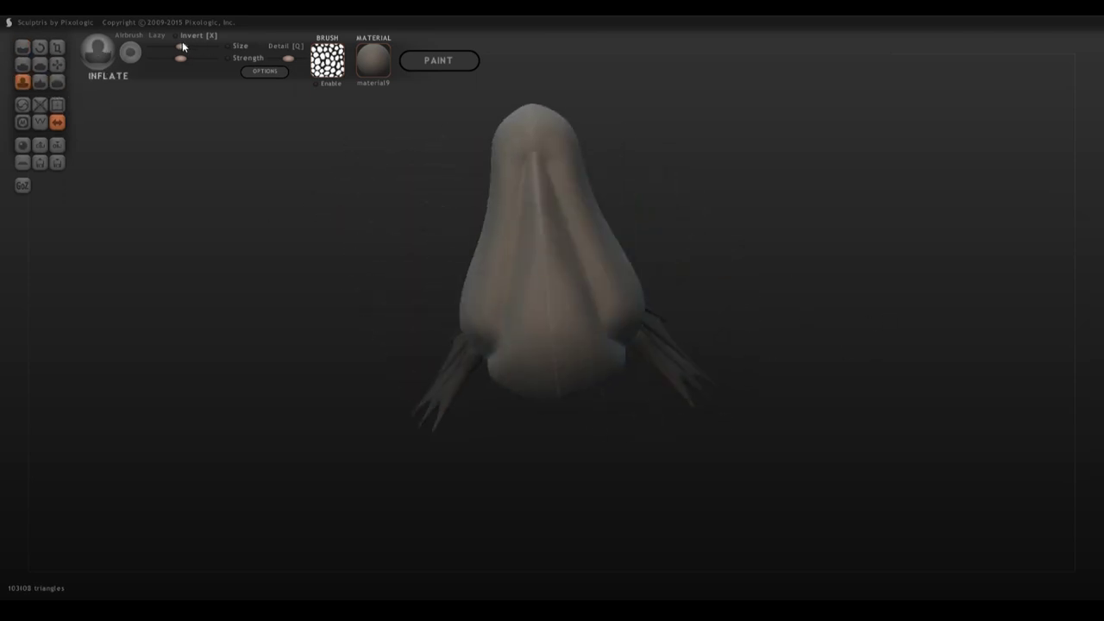
{"action": "left_click_drag", "start_coordinate": [530, 176], "coordinate": [537, 250]}
{"action": "left_click_drag", "start_coordinate": [569, 284], "coordinate": [621, 245]}
{"action": "left_click", "coordinate": [57, 81]}
{"action": "mouse_move", "coordinate": [507, 238]}
{"action": "left_mouse_down"}
{"action": "mouse_move", "coordinate": [493, 199]}
{"action": "mouse_move", "coordinate": [538, 296]}
{"action": "mouse_move", "coordinate": [516, 278]}
{"action": "left_mouse_up"}
Step: Hollow out the underside of the lower jaw behind the snout's tip with inverted Inflate
{"action": "left_click", "coordinate": [23, 81]}
{"action": "key", "text": "x"}
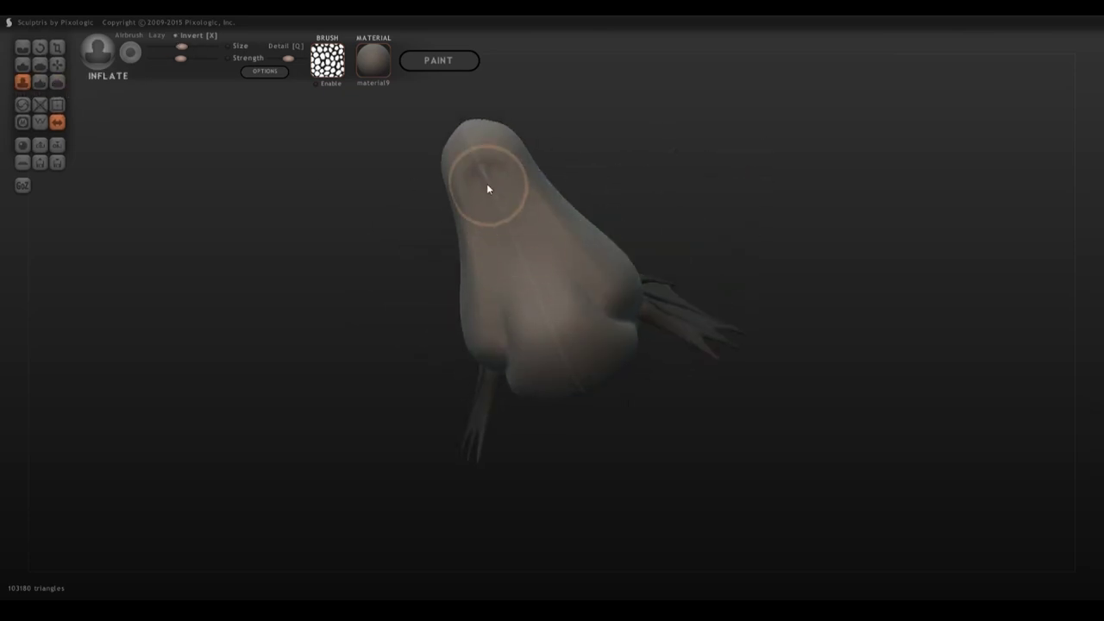
{"action": "mouse_move", "coordinate": [486, 183]}
{"action": "left_mouse_down"}
{"action": "mouse_move", "coordinate": [511, 280]}
{"action": "mouse_move", "coordinate": [523, 254]}
{"action": "left_mouse_up"}
{"action": "mouse_move", "coordinate": [738, 422]}
{"action": "left_mouse_down"}
{"action": "mouse_move", "coordinate": [639, 509]}
{"action": "mouse_move", "coordinate": [780, 461]}
{"action": "left_mouse_up"}
Step: Re-carve the mirrored jaw creases along the underside of the head and smooth them
{"action": "key", "text": "c"}
{"action": "left_click_drag", "start_coordinate": [505, 190], "coordinate": [500, 328]}
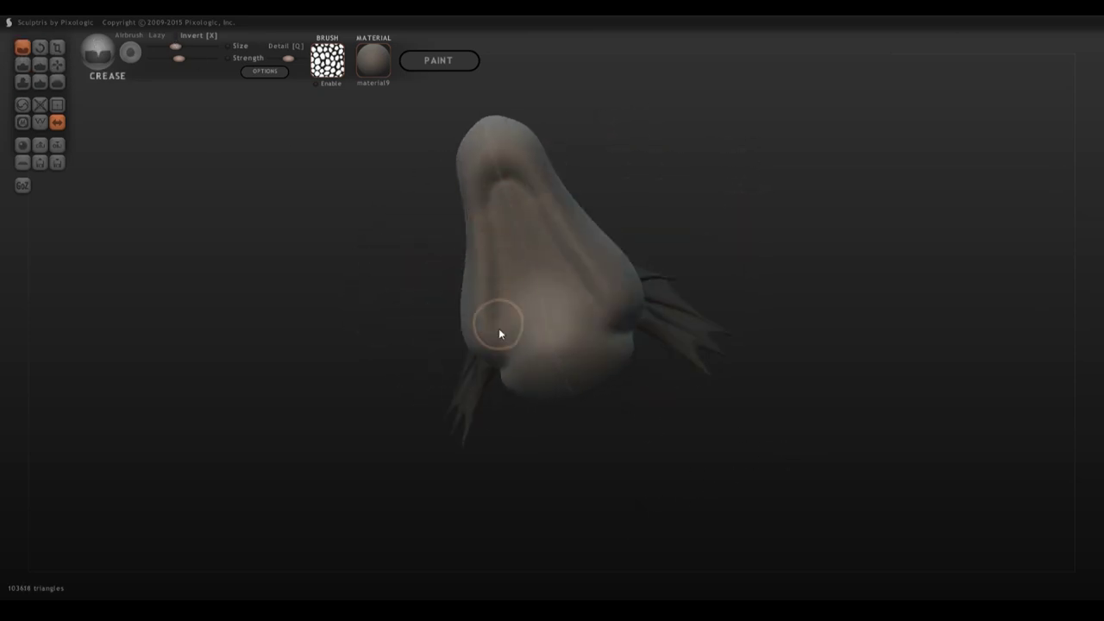
{"action": "left_click", "coordinate": [57, 82]}
{"action": "mouse_move", "coordinate": [505, 185]}
{"action": "left_mouse_down"}
{"action": "mouse_move", "coordinate": [539, 235]}
{"action": "mouse_move", "coordinate": [538, 380]}
{"action": "mouse_move", "coordinate": [593, 521]}
{"action": "left_mouse_up"}
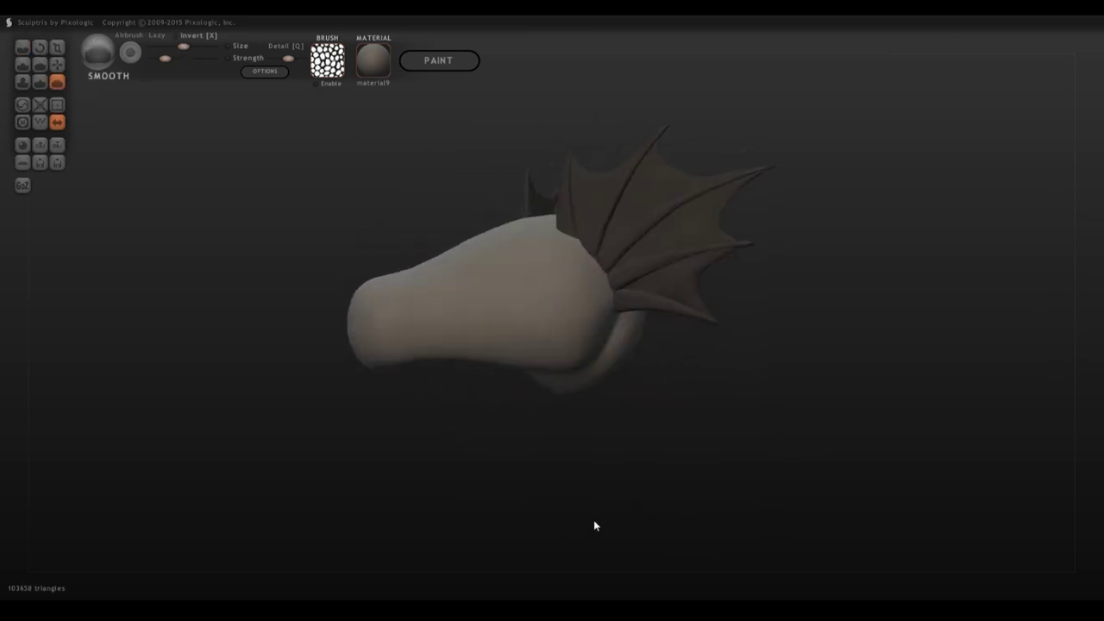
Step: Reshape the front and lower edge of the muzzle with the Grab brush
{"action": "left_click", "coordinate": [57, 64]}
{"action": "left_click_drag", "start_coordinate": [355, 328], "coordinate": [384, 298]}
{"action": "left_click_drag", "start_coordinate": [352, 200], "coordinate": [480, 203]}
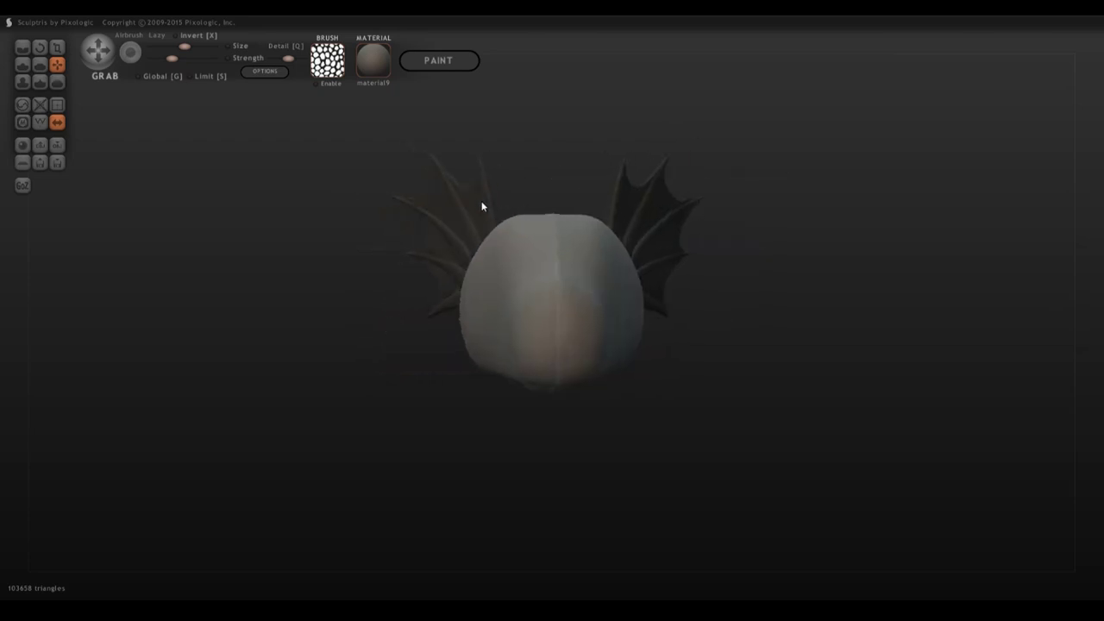
{"action": "left_click", "coordinate": [643, 307]}
{"action": "left_click_drag", "start_coordinate": [650, 335], "coordinate": [523, 333]}
Step: Select the ear frills and shift them closer into the sides of the head with global Grab
{"action": "mouse_move", "coordinate": [635, 317]}
{"action": "left_mouse_down"}
{"action": "mouse_move", "coordinate": [613, 229]}
{"action": "mouse_move", "coordinate": [633, 259]}
{"action": "mouse_move", "coordinate": [604, 233]}
{"action": "left_mouse_up"}
{"action": "left_click_drag", "start_coordinate": [678, 353], "coordinate": [669, 358]}
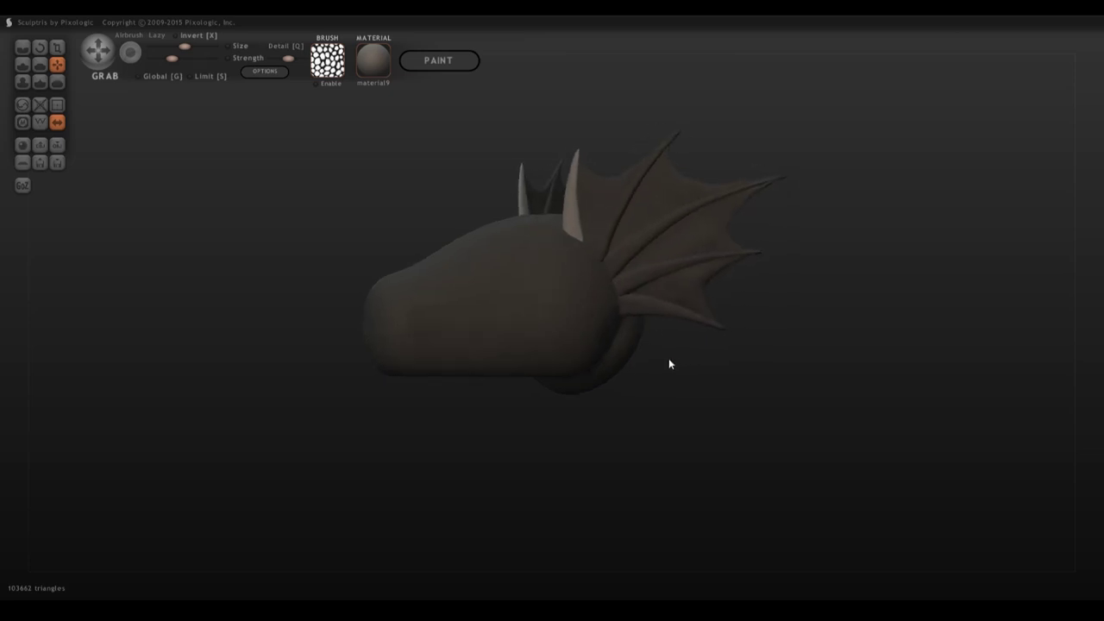
{"action": "left_click", "coordinate": [603, 208]}
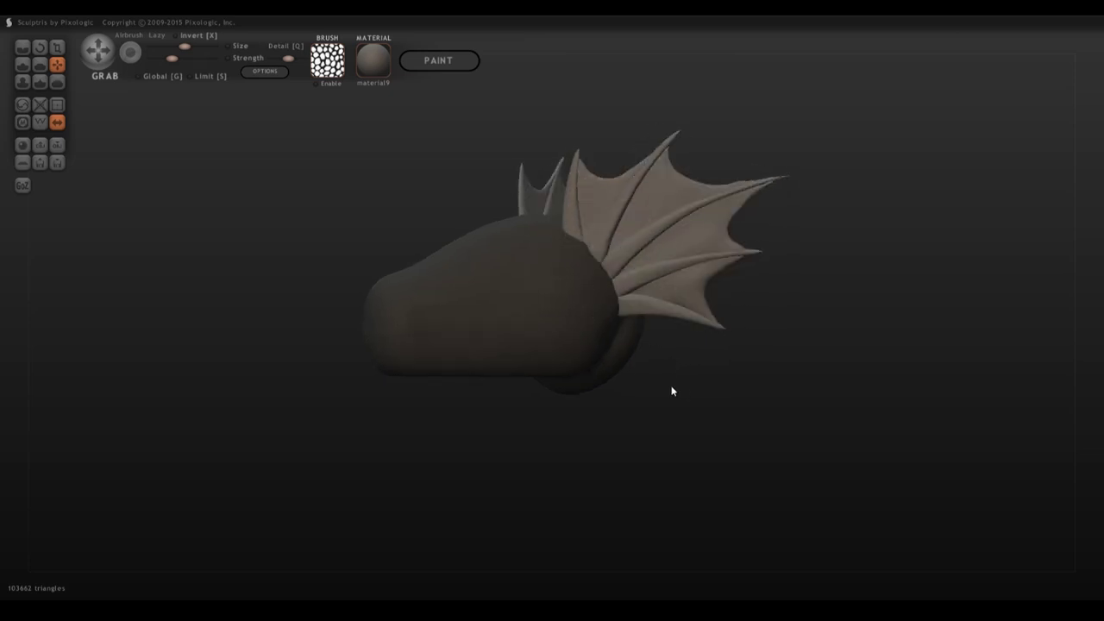
{"action": "left_click", "coordinate": [151, 79]}
{"action": "left_click_drag", "start_coordinate": [621, 388], "coordinate": [669, 399]}
{"action": "left_click_drag", "start_coordinate": [662, 278], "coordinate": [664, 274]}
{"action": "left_click_drag", "start_coordinate": [735, 333], "coordinate": [677, 328]}
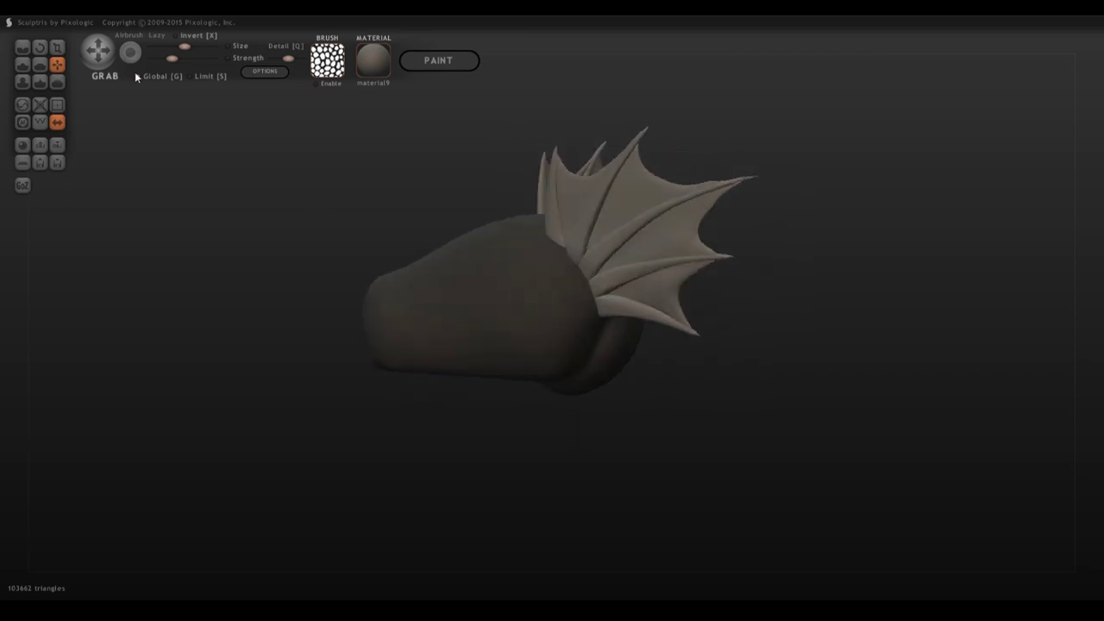
Step: Rotate and enlarge the ear frills, and reposition them against the back of the head with global Grab
{"action": "left_click", "coordinate": [39, 47]}
{"action": "left_click_drag", "start_coordinate": [615, 284], "coordinate": [650, 248]}
{"action": "left_click", "coordinate": [57, 48]}
{"action": "key", "text": "g"}
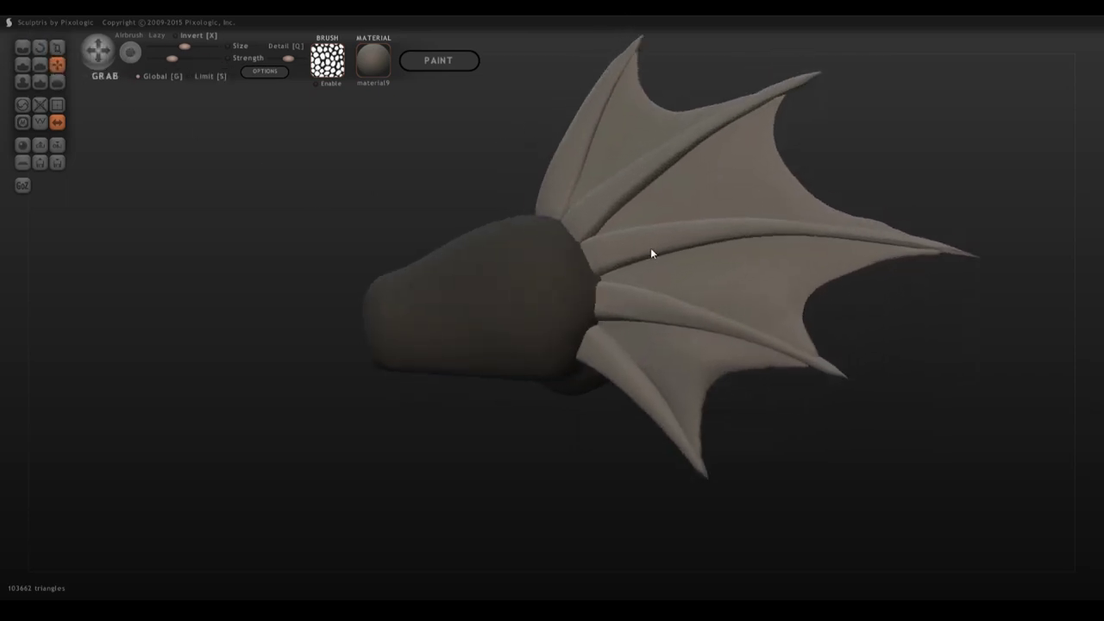
{"action": "left_click_drag", "start_coordinate": [623, 444], "coordinate": [729, 452]}
{"action": "left_click_drag", "start_coordinate": [638, 217], "coordinate": [654, 214]}
{"action": "left_click_drag", "start_coordinate": [731, 457], "coordinate": [575, 446]}
Step: Carve a mirrored mouth line from the front of the muzzle up into the cheeks with the Crease brush
{"action": "key", "text": "c"}
{"action": "left_click_drag", "start_coordinate": [356, 431], "coordinate": [470, 423]}
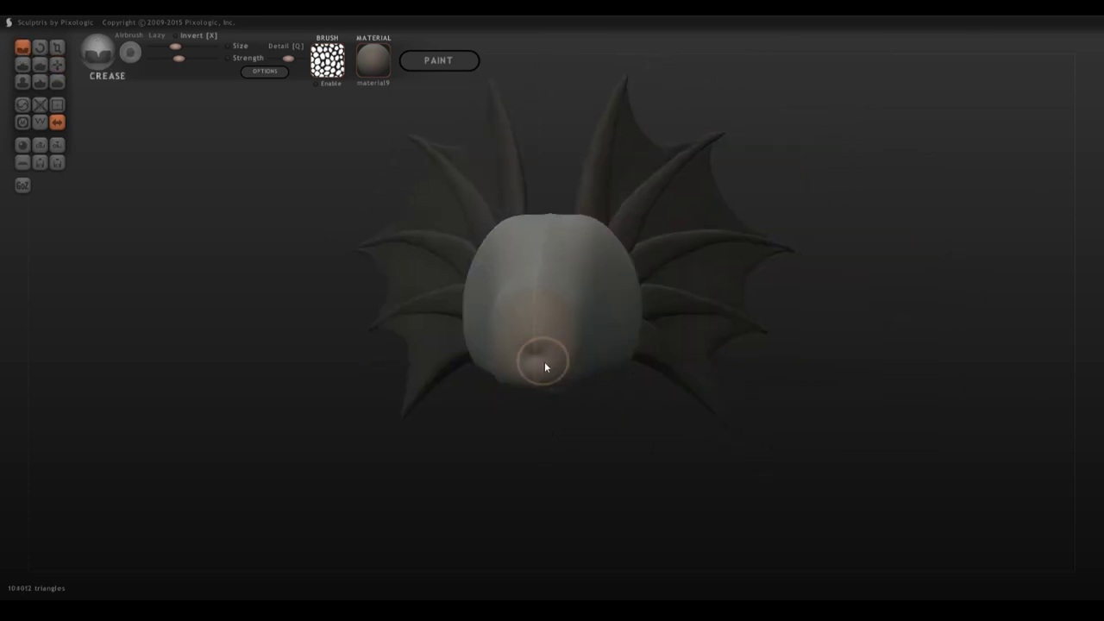
{"action": "left_click_drag", "start_coordinate": [545, 361], "coordinate": [593, 354]}
{"action": "left_click_drag", "start_coordinate": [639, 422], "coordinate": [470, 414]}
{"action": "mouse_move", "coordinate": [467, 345]}
{"action": "left_mouse_down"}
{"action": "mouse_move", "coordinate": [492, 317]}
{"action": "mouse_move", "coordinate": [527, 304]}
{"action": "left_mouse_up"}
{"action": "left_click_drag", "start_coordinate": [390, 347], "coordinate": [525, 307]}
{"action": "left_click_drag", "start_coordinate": [422, 431], "coordinate": [569, 435]}
Step: Pull the tip of the lower jaw down into a pointed chin with the Grab brush
{"action": "left_click", "coordinate": [57, 66]}
{"action": "mouse_move", "coordinate": [634, 410]}
{"action": "left_mouse_down"}
{"action": "mouse_move", "coordinate": [549, 319]}
{"action": "mouse_move", "coordinate": [487, 324]}
{"action": "mouse_move", "coordinate": [491, 338]}
{"action": "left_mouse_up"}
{"action": "scroll", "coordinate": [527, 310], "scroll_direction": "down", "scroll_amount": 2}
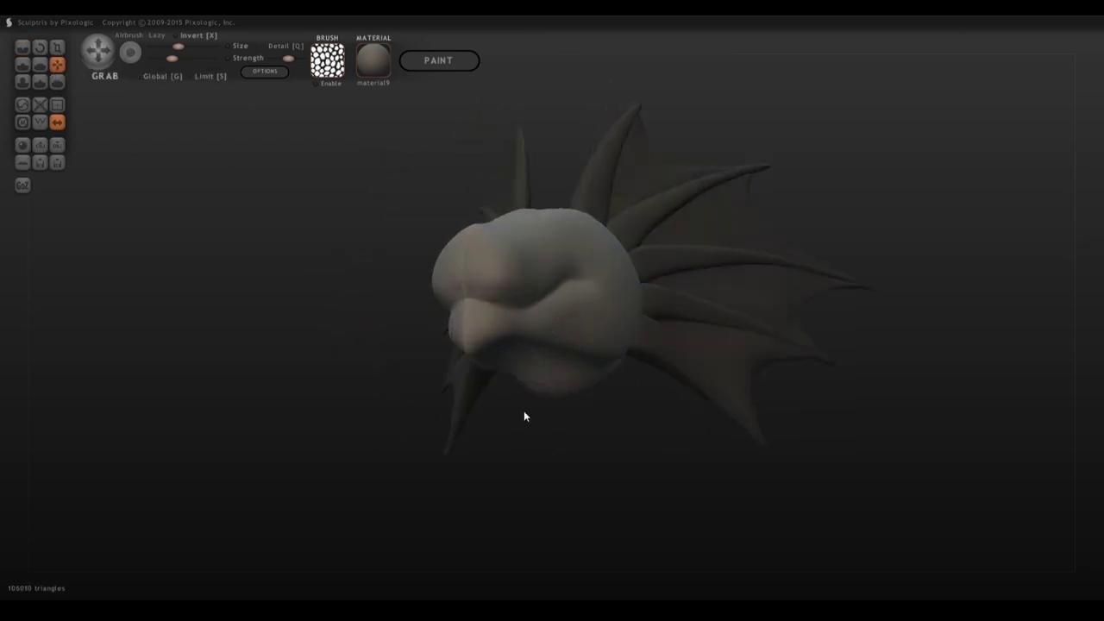
{"action": "left_click_drag", "start_coordinate": [524, 412], "coordinate": [474, 490]}
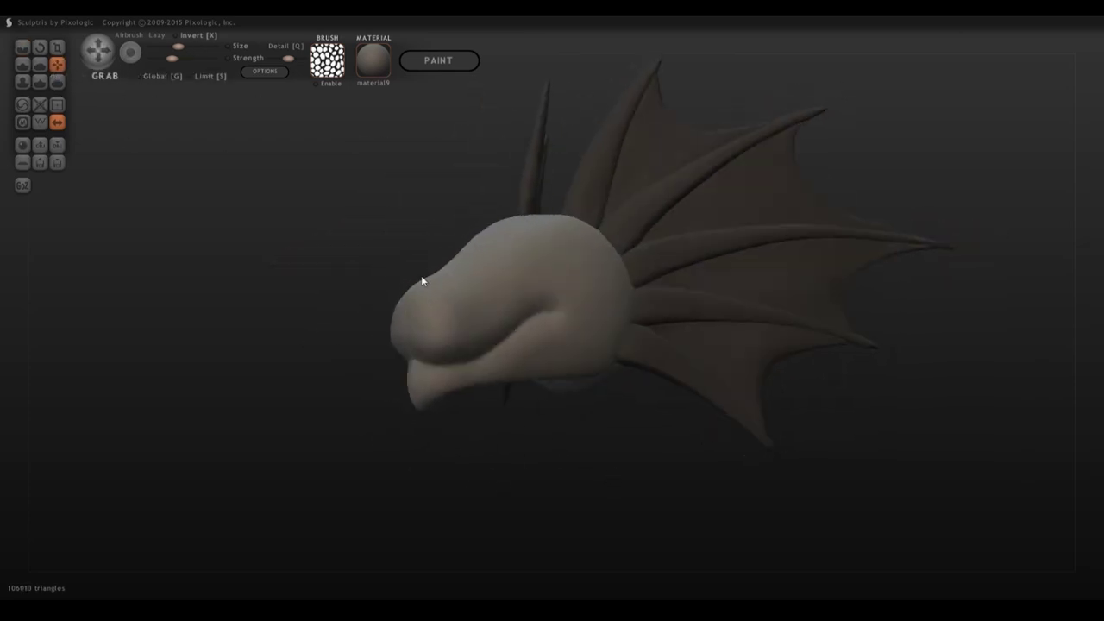
Step: Carve mirrored nostrils into the front of the muzzle with the Crease brush
{"action": "left_click", "coordinate": [23, 50]}
{"action": "left_click_drag", "start_coordinate": [234, 312], "coordinate": [292, 316]}
{"action": "scroll", "coordinate": [483, 321], "scroll_direction": "up", "scroll_amount": 5}
{"action": "mouse_move", "coordinate": [371, 379]}
{"action": "left_mouse_down"}
{"action": "mouse_move", "coordinate": [428, 342]}
{"action": "mouse_move", "coordinate": [411, 320]}
{"action": "mouse_move", "coordinate": [368, 401]}
{"action": "left_mouse_up"}
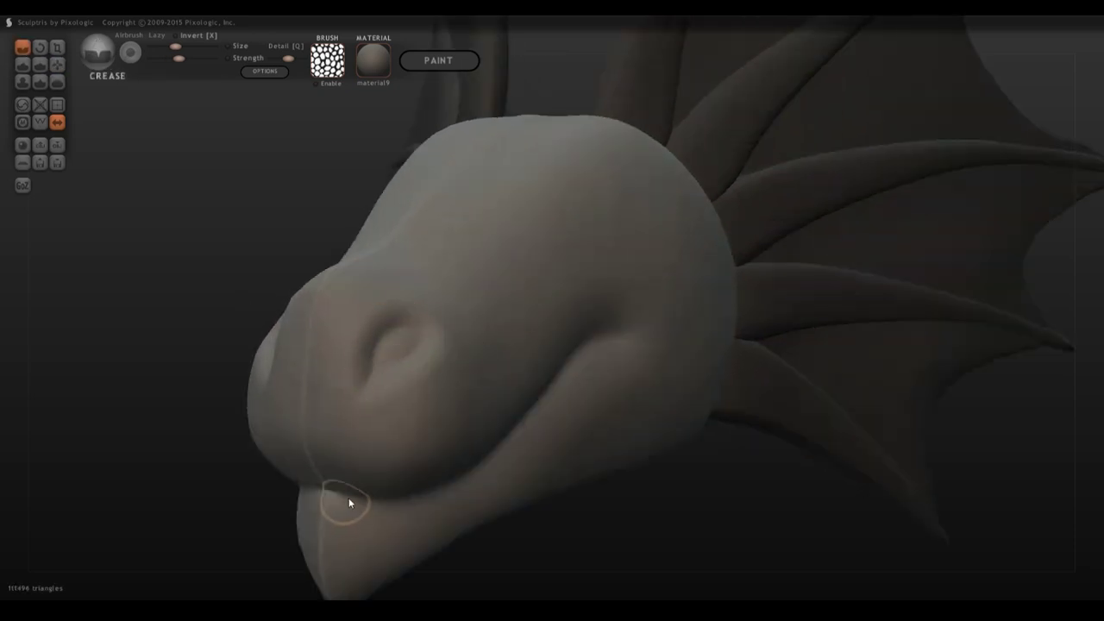
Step: Deepen the mouth line under the muzzle toward the cheeks and smooth the creased area
{"action": "right_click_drag", "start_coordinate": [348, 499], "coordinate": [335, 438]}
{"action": "mouse_move", "coordinate": [304, 437]}
{"action": "left_mouse_down"}
{"action": "mouse_move", "coordinate": [400, 448]}
{"action": "mouse_move", "coordinate": [570, 380]}
{"action": "mouse_move", "coordinate": [476, 447]}
{"action": "mouse_move", "coordinate": [609, 369]}
{"action": "left_mouse_up"}
{"action": "left_click", "coordinate": [58, 83]}
{"action": "left_click_drag", "start_coordinate": [97, 345], "coordinate": [179, 363]}
Step: Check the muzzle in wireframe and smooth the mouth crease with a smaller Smooth brush
{"action": "left_click", "coordinate": [40, 121]}
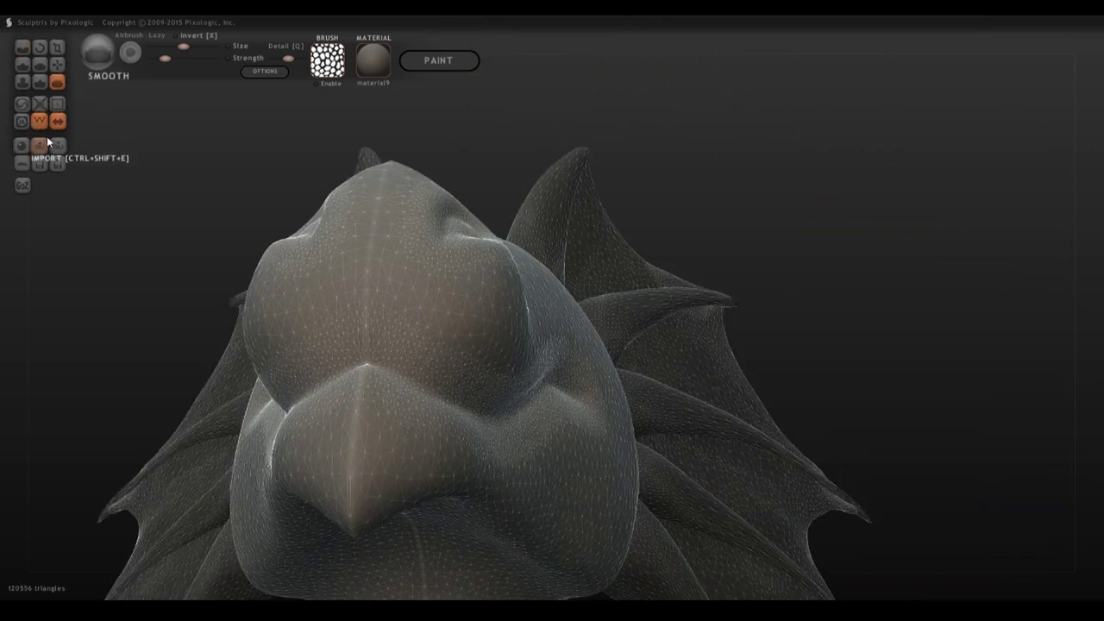
{"action": "left_click", "coordinate": [40, 122]}
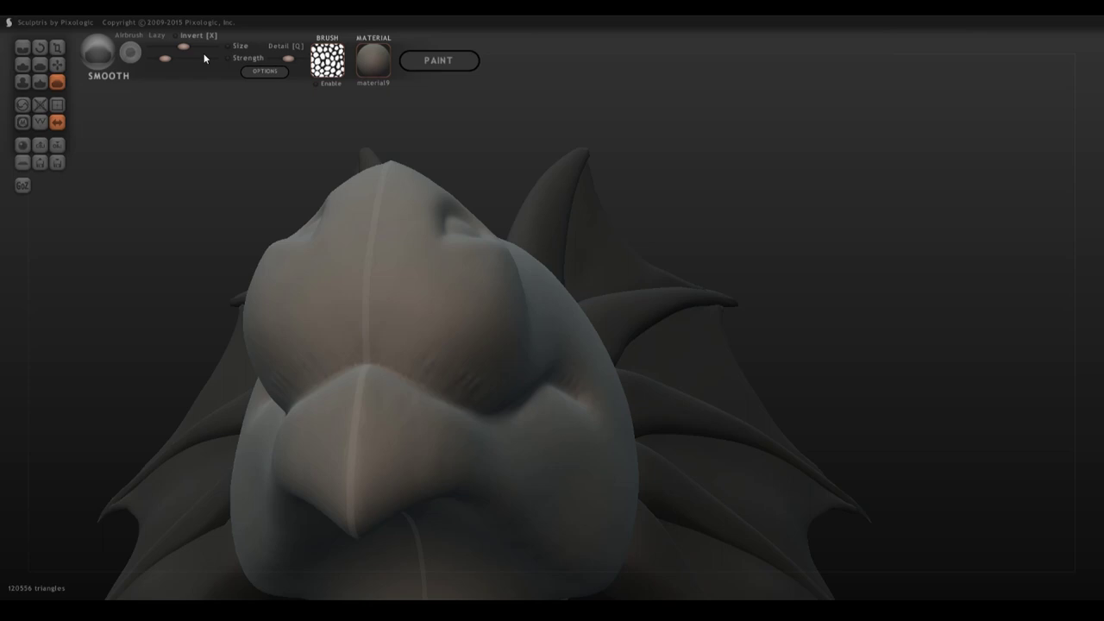
{"action": "left_click_drag", "start_coordinate": [183, 47], "coordinate": [170, 46]}
{"action": "left_click_drag", "start_coordinate": [698, 233], "coordinate": [496, 297]}
{"action": "scroll", "coordinate": [516, 484], "scroll_direction": "up", "scroll_amount": 1}
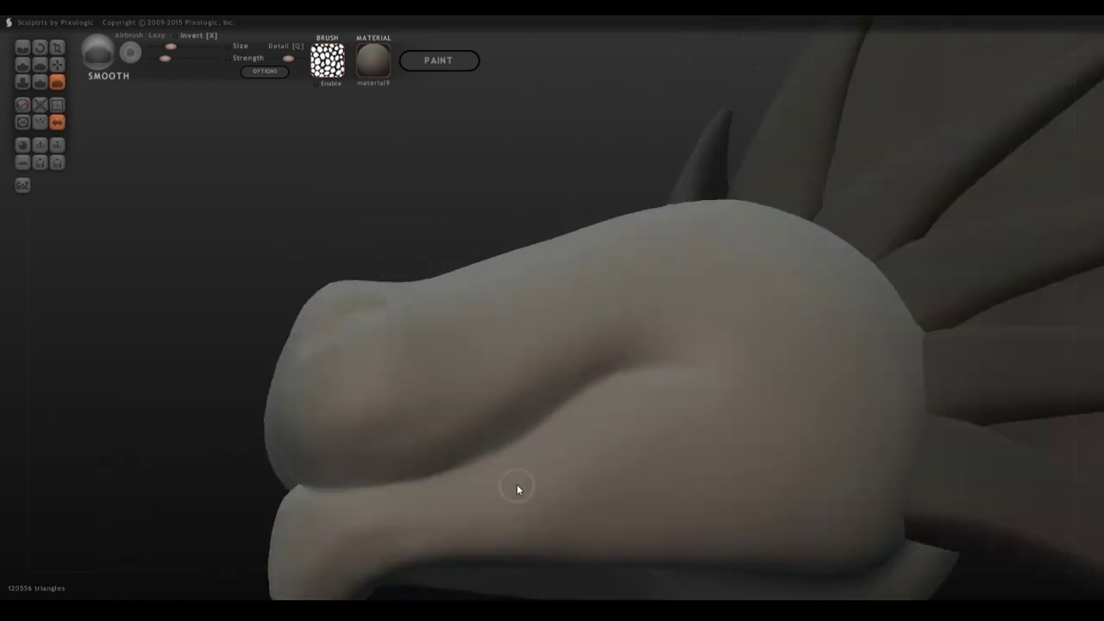
Step: Lower the head's mesh density by repeatedly applying Reduce Selected with the wireframe displayed
{"action": "scroll", "coordinate": [518, 488], "scroll_direction": "down", "scroll_amount": 8}
{"action": "left_click_drag", "start_coordinate": [521, 507], "coordinate": [681, 522]}
{"action": "left_click", "coordinate": [39, 108]}
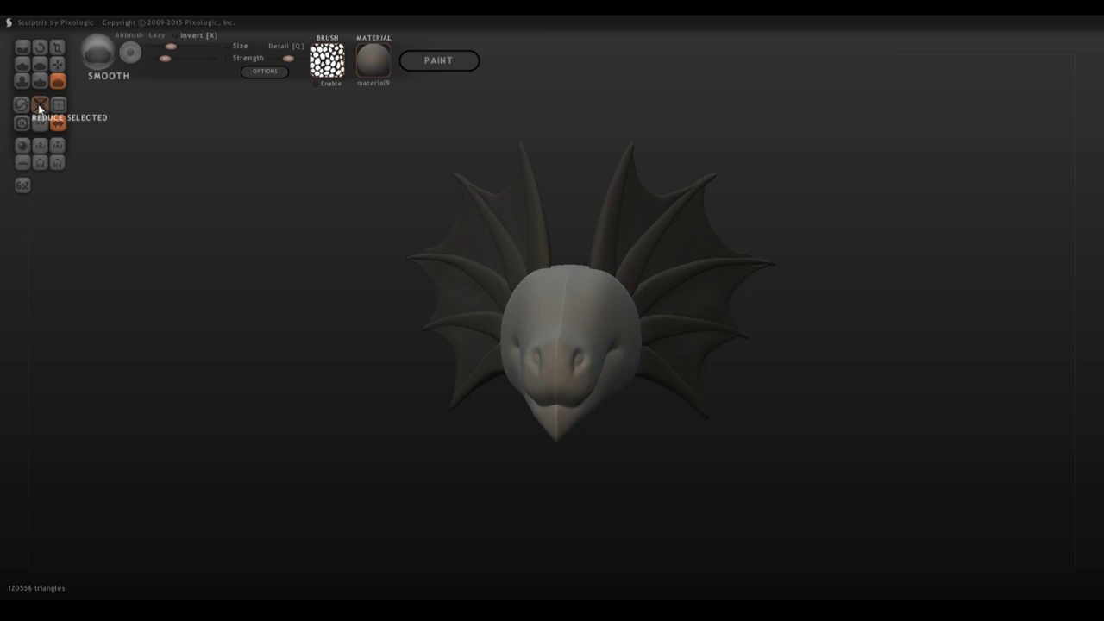
{"action": "left_click", "coordinate": [39, 121]}
{"action": "scroll", "coordinate": [642, 319], "scroll_direction": "up", "scroll_amount": 3}
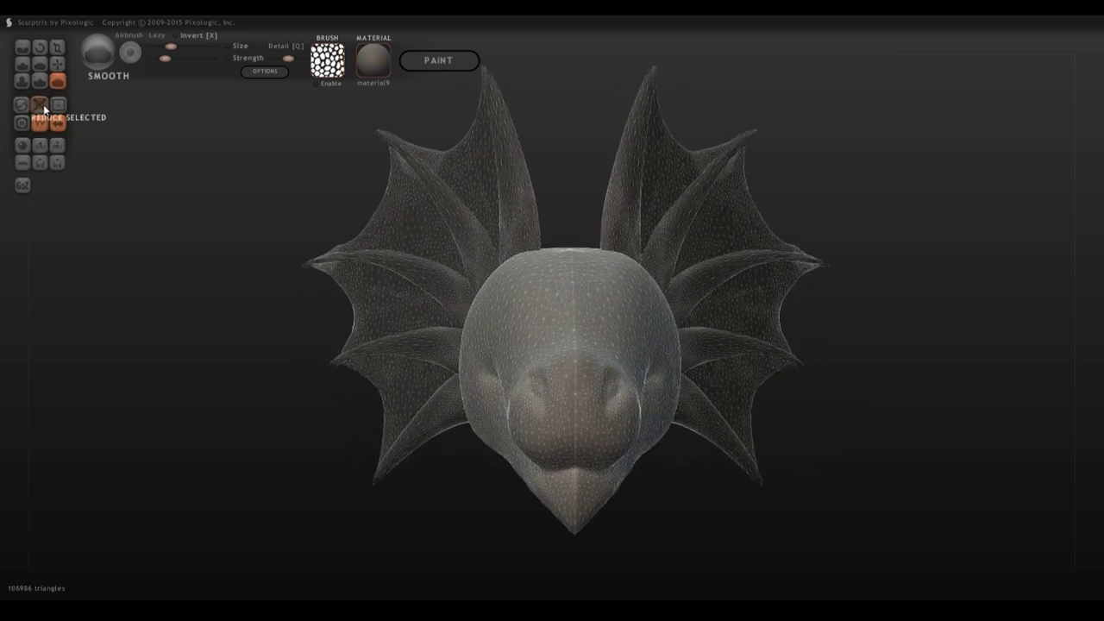
{"action": "left_click", "coordinate": [43, 104]}
{"action": "left_click", "coordinate": [44, 105]}
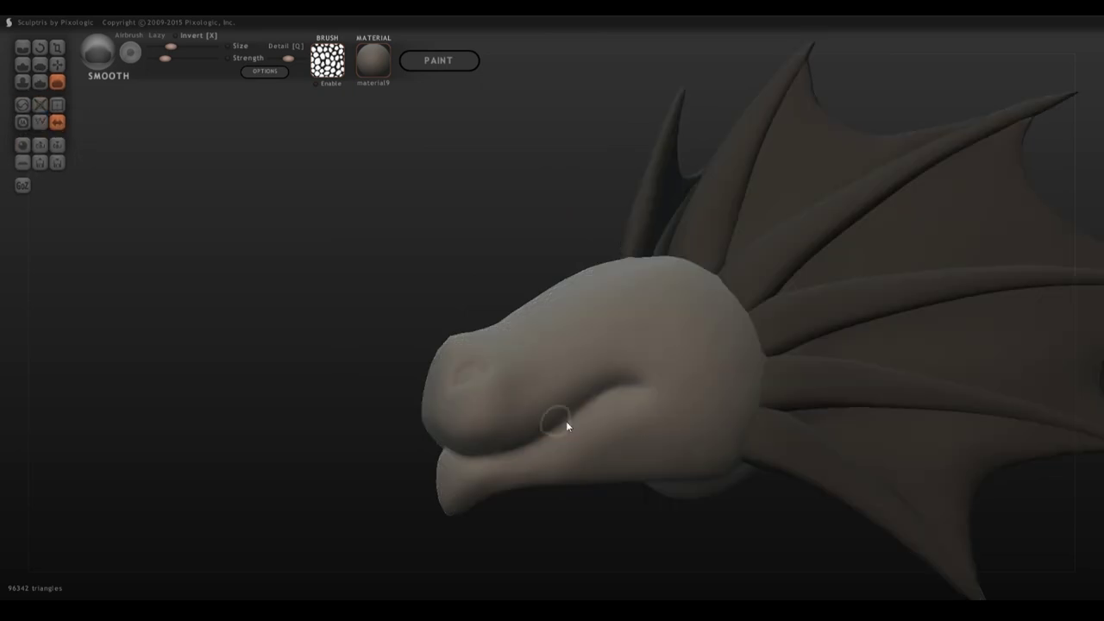
Step: Redefine the mouth line on the reduced mesh from the muzzle to the cheeks with the Crease brush
{"action": "right_click_drag", "start_coordinate": [564, 426], "coordinate": [535, 500]}
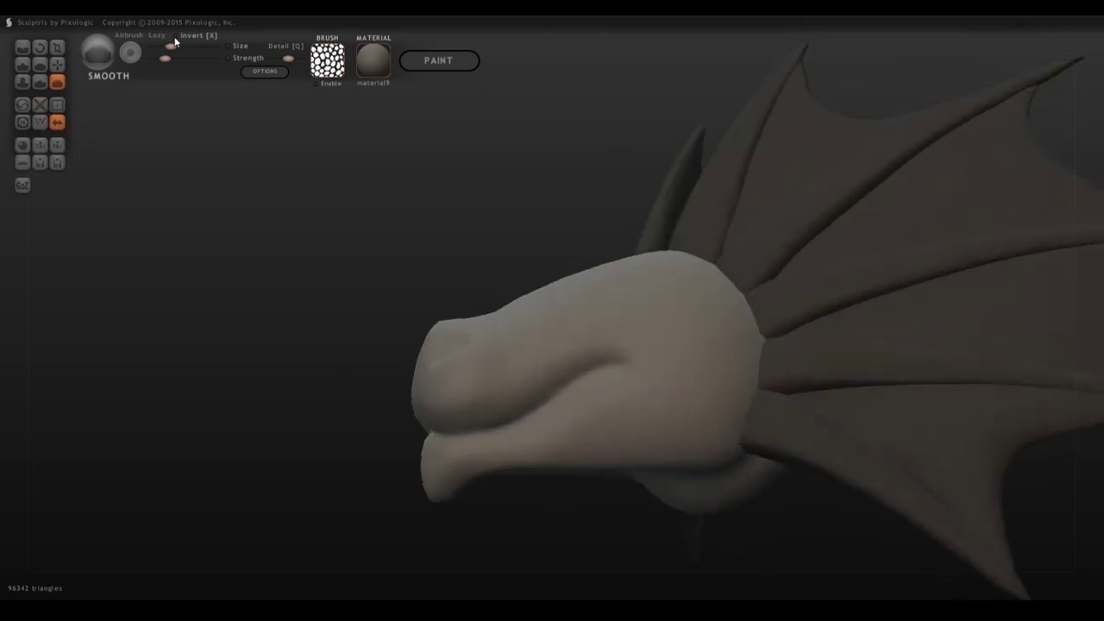
{"action": "left_click", "coordinate": [23, 48]}
{"action": "right_click_drag", "start_coordinate": [362, 398], "coordinate": [509, 395]}
{"action": "mouse_move", "coordinate": [509, 394]}
{"action": "left_mouse_down"}
{"action": "mouse_move", "coordinate": [613, 388]}
{"action": "mouse_move", "coordinate": [587, 399]}
{"action": "mouse_move", "coordinate": [661, 370]}
{"action": "left_mouse_up"}
{"action": "mouse_move", "coordinate": [661, 370]}
{"action": "right_mouse_down"}
{"action": "mouse_move", "coordinate": [356, 416]}
{"action": "mouse_move", "coordinate": [323, 315]}
{"action": "mouse_move", "coordinate": [335, 258]}
{"action": "mouse_move", "coordinate": [392, 350]}
{"action": "mouse_move", "coordinate": [512, 356]}
{"action": "mouse_move", "coordinate": [357, 340]}
{"action": "mouse_move", "coordinate": [468, 295]}
{"action": "mouse_move", "coordinate": [276, 303]}
{"action": "mouse_move", "coordinate": [613, 321]}
{"action": "right_mouse_up"}
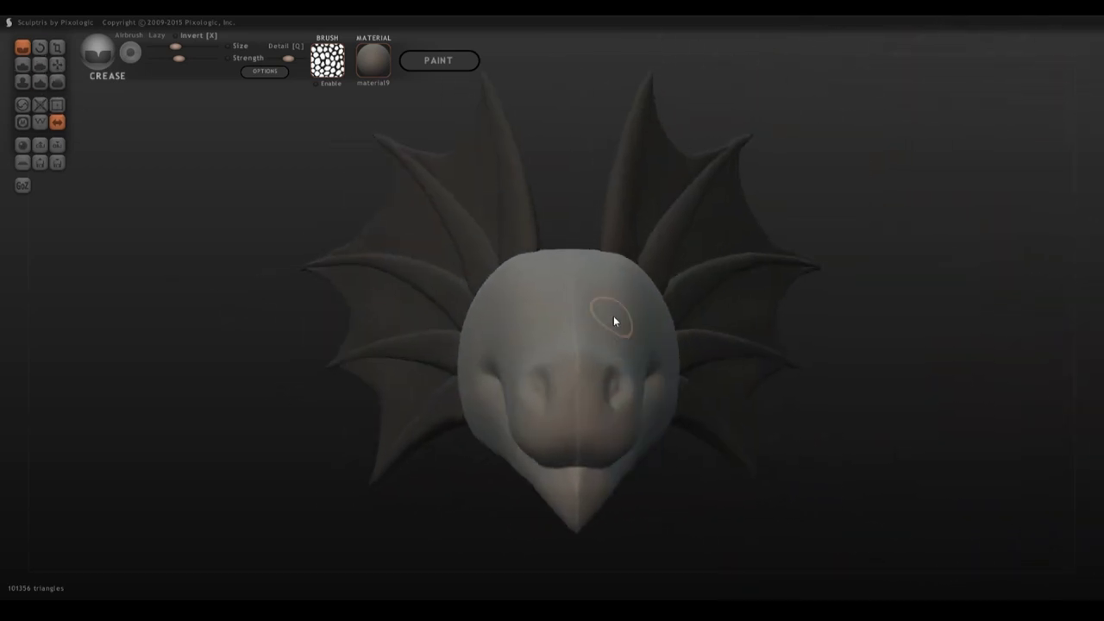
Step: Carve mirrored eye outlines on the upper face above the muzzle, undoing unwanted strokes
{"action": "mouse_move", "coordinate": [613, 317]}
{"action": "left_mouse_down"}
{"action": "mouse_move", "coordinate": [617, 288]}
{"action": "mouse_move", "coordinate": [639, 328]}
{"action": "left_mouse_up"}
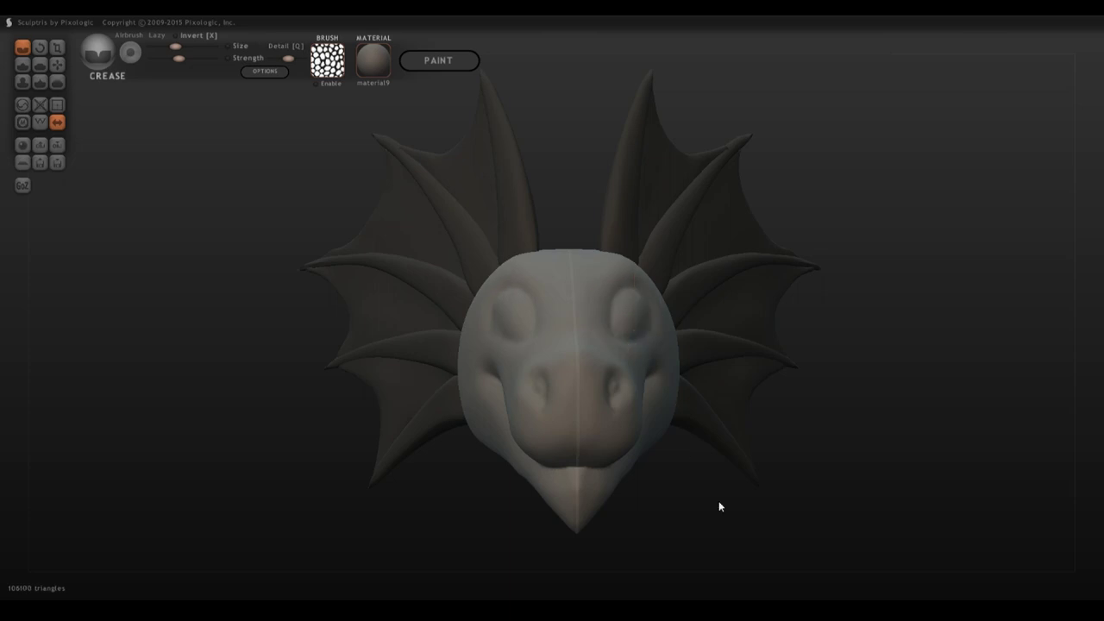
{"action": "mouse_move", "coordinate": [718, 507]}
{"action": "right_mouse_down"}
{"action": "mouse_move", "coordinate": [561, 512]}
{"action": "mouse_move", "coordinate": [647, 572]}
{"action": "mouse_move", "coordinate": [719, 502]}
{"action": "mouse_move", "coordinate": [563, 520]}
{"action": "mouse_move", "coordinate": [562, 531]}
{"action": "right_mouse_up"}
{"action": "mouse_move", "coordinate": [595, 351]}
{"action": "left_mouse_down"}
{"action": "mouse_move", "coordinate": [603, 320]}
{"action": "mouse_move", "coordinate": [609, 374]}
{"action": "left_mouse_up"}
{"action": "right_click_drag", "start_coordinate": [609, 374], "coordinate": [746, 512]}
{"action": "key", "text": "ctrl+z"}
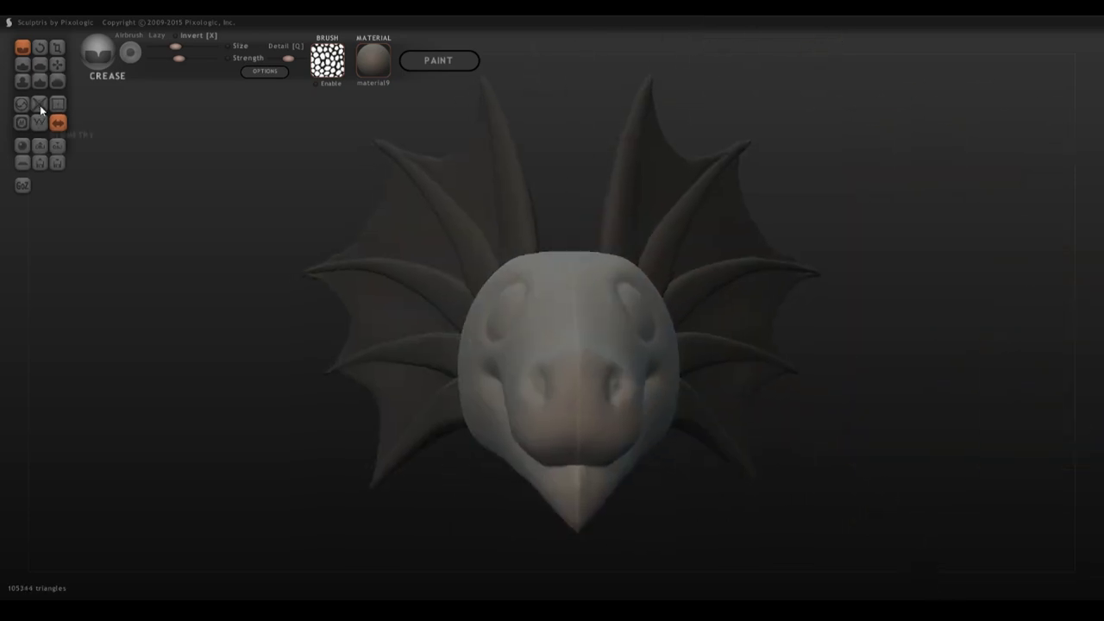
Step: Reshape the brow and eye areas with a larger Grab brush, setting them off from the muzzle
{"action": "left_click", "coordinate": [57, 65]}
{"action": "scroll", "coordinate": [591, 293], "scroll_direction": "up", "scroll_amount": 3, "text": "shift"}
{"action": "mouse_move", "coordinate": [584, 327]}
{"action": "left_mouse_down"}
{"action": "mouse_move", "coordinate": [602, 319]}
{"action": "mouse_move", "coordinate": [622, 338]}
{"action": "mouse_move", "coordinate": [647, 303]}
{"action": "left_mouse_up"}
{"action": "left_click_drag", "start_coordinate": [729, 513], "coordinate": [509, 519]}
{"action": "left_click_drag", "start_coordinate": [599, 304], "coordinate": [601, 280]}
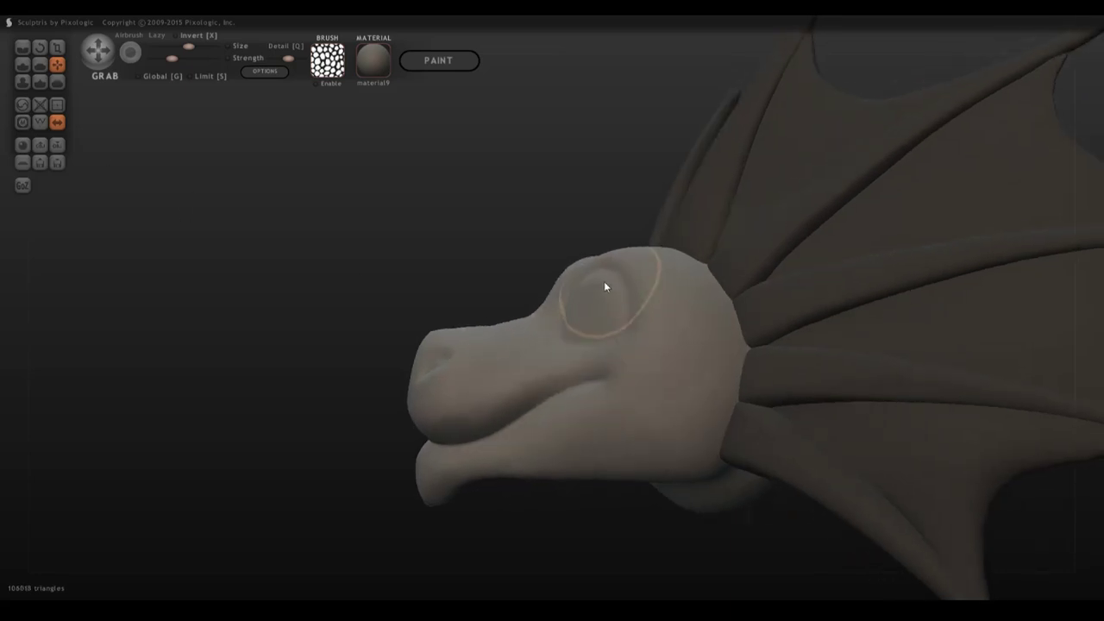
{"action": "right_click_drag", "start_coordinate": [604, 284], "coordinate": [611, 337]}
{"action": "mouse_move", "coordinate": [841, 183]}
{"action": "right_mouse_down"}
{"action": "mouse_move", "coordinate": [707, 155]}
{"action": "mouse_move", "coordinate": [719, 165]}
{"action": "mouse_move", "coordinate": [486, 539]}
{"action": "mouse_move", "coordinate": [519, 496]}
{"action": "mouse_move", "coordinate": [394, 480]}
{"action": "mouse_move", "coordinate": [576, 302]}
{"action": "right_mouse_up"}
Step: Smooth the face between the eyes and under the jaw, and pinch the edge of the lower jaw
{"action": "left_click", "coordinate": [57, 81]}
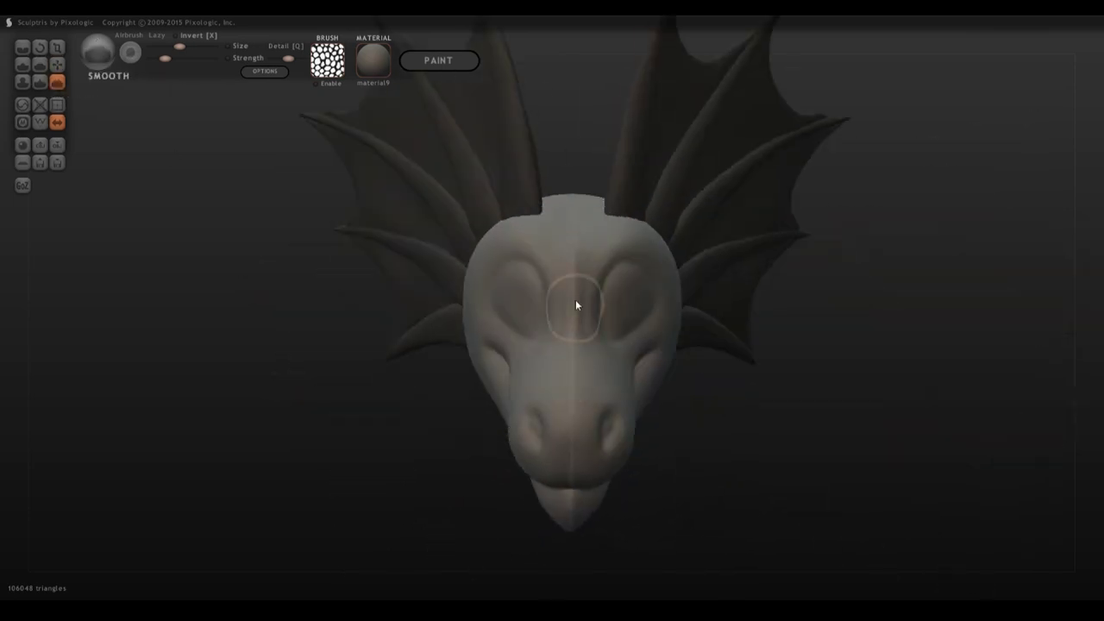
{"action": "right_click_drag", "start_coordinate": [697, 519], "coordinate": [468, 402]}
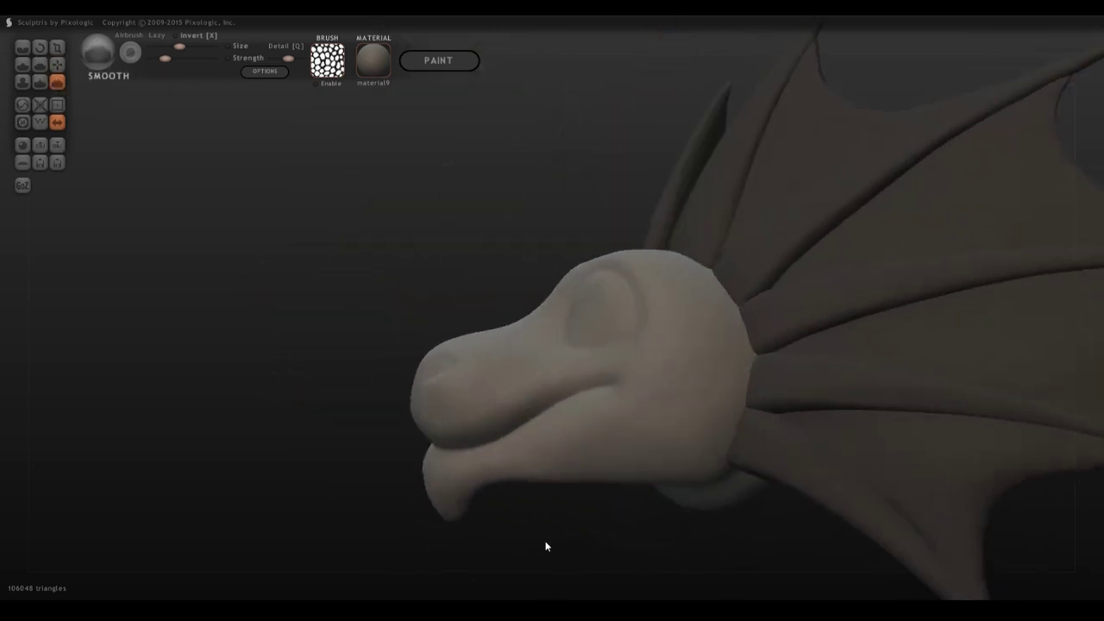
{"action": "mouse_move", "coordinate": [545, 544]}
{"action": "right_mouse_down"}
{"action": "mouse_move", "coordinate": [458, 483]}
{"action": "mouse_move", "coordinate": [536, 532]}
{"action": "mouse_move", "coordinate": [523, 419]}
{"action": "right_mouse_up"}
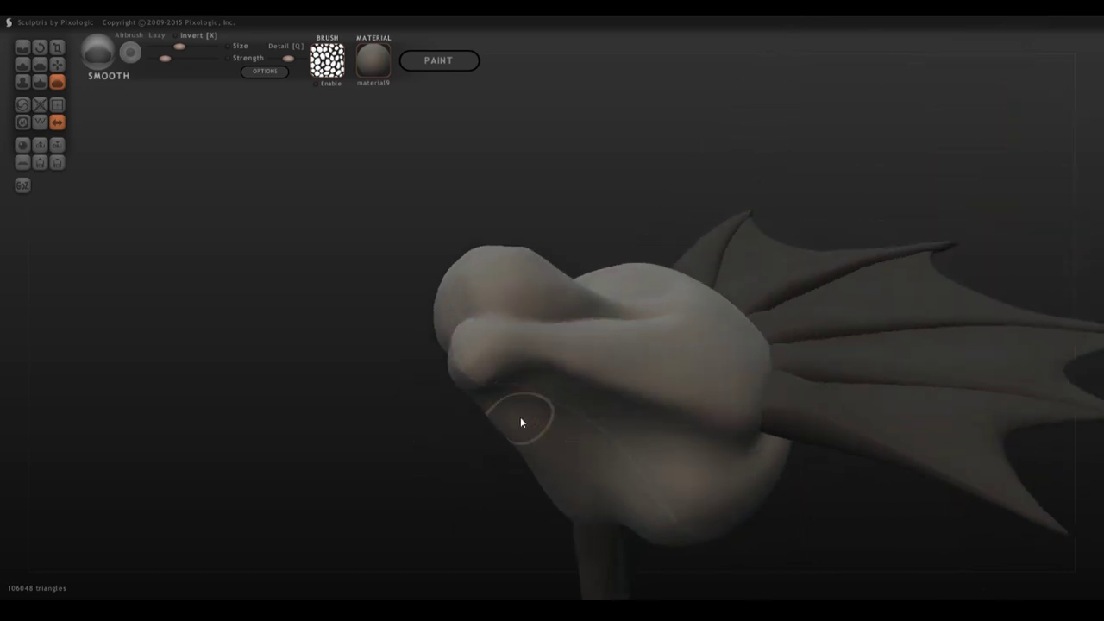
{"action": "left_click", "coordinate": [39, 81]}
{"action": "mouse_move", "coordinate": [468, 375]}
{"action": "right_mouse_down"}
{"action": "mouse_move", "coordinate": [472, 522]}
{"action": "mouse_move", "coordinate": [520, 522]}
{"action": "right_mouse_up"}
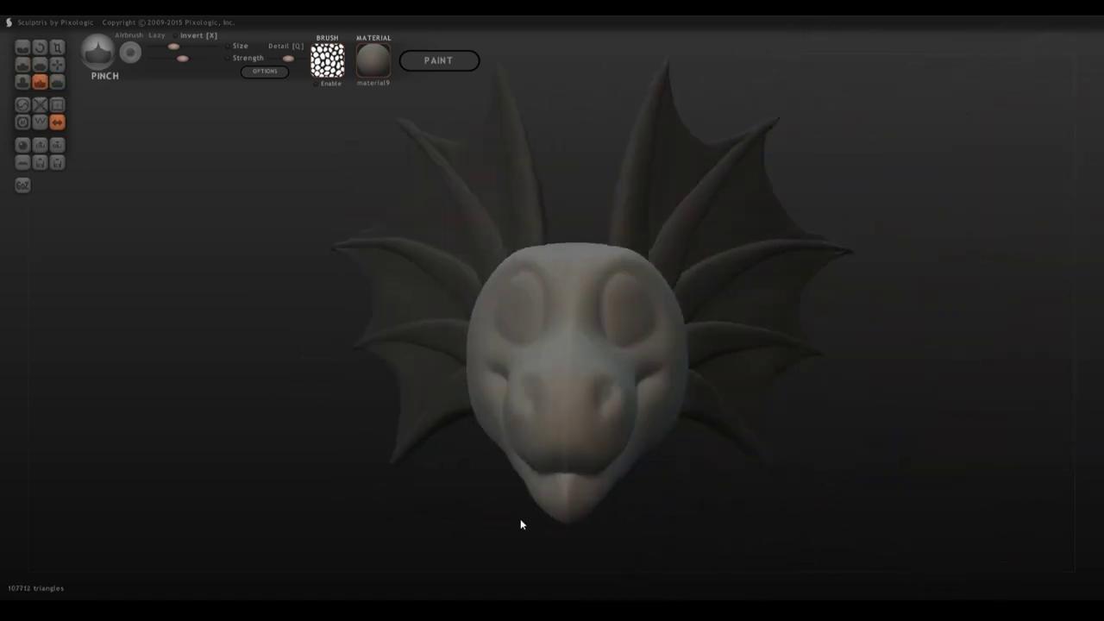
Step: Hollow the mirrored eye sockets with inverted Inflate and smooth them
{"action": "left_click", "coordinate": [22, 81]}
{"action": "mouse_move", "coordinate": [445, 503]}
{"action": "right_mouse_down"}
{"action": "mouse_move", "coordinate": [540, 505]}
{"action": "mouse_move", "coordinate": [518, 308]}
{"action": "mouse_move", "coordinate": [264, 285]}
{"action": "mouse_move", "coordinate": [303, 286]}
{"action": "right_mouse_up"}
{"action": "mouse_move", "coordinate": [509, 319]}
{"action": "left_mouse_down"}
{"action": "mouse_move", "coordinate": [535, 328]}
{"action": "mouse_move", "coordinate": [520, 334]}
{"action": "mouse_move", "coordinate": [511, 306]}
{"action": "left_mouse_up"}
{"action": "left_click", "coordinate": [175, 36]}
{"action": "left_click", "coordinate": [57, 82]}
{"action": "right_click_drag", "start_coordinate": [854, 362], "coordinate": [777, 354]}
Step: Add a mirrored pair of spheres to the scene and move them into the eye sockets with Grab
{"action": "left_click", "coordinate": [23, 146]}
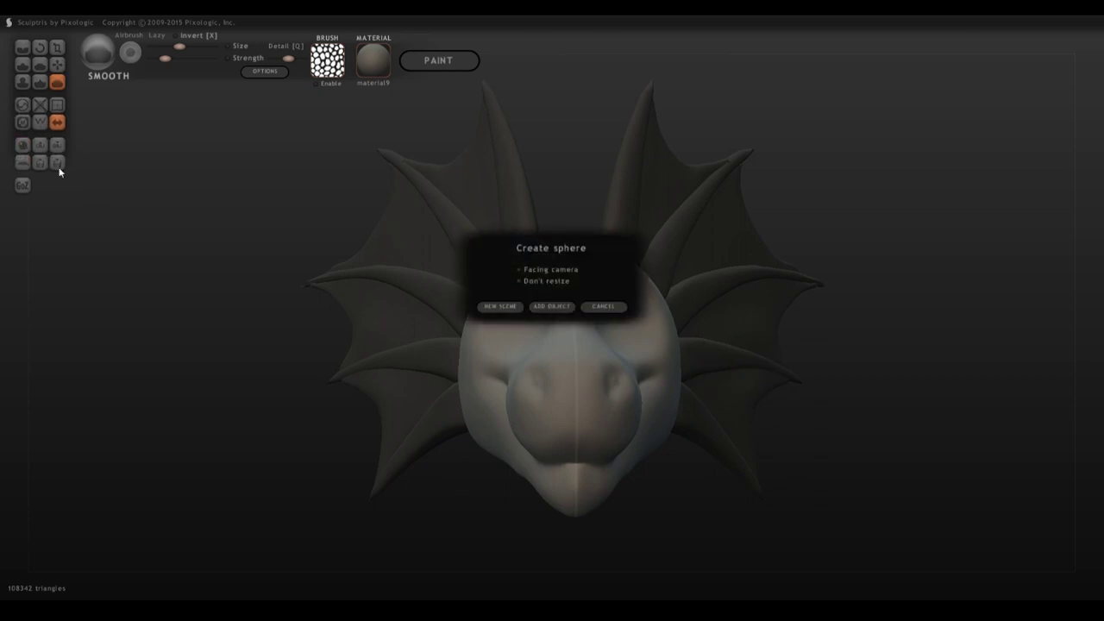
{"action": "left_click", "coordinate": [509, 308]}
{"action": "left_click", "coordinate": [56, 65]}
{"action": "left_click_drag", "start_coordinate": [497, 250], "coordinate": [513, 300]}
{"action": "right_click_drag", "start_coordinate": [483, 285], "coordinate": [710, 364]}
Step: Place another mirrored pair of spheres at the eye sockets and scale them to eyeball size
{"action": "left_click", "coordinate": [24, 145]}
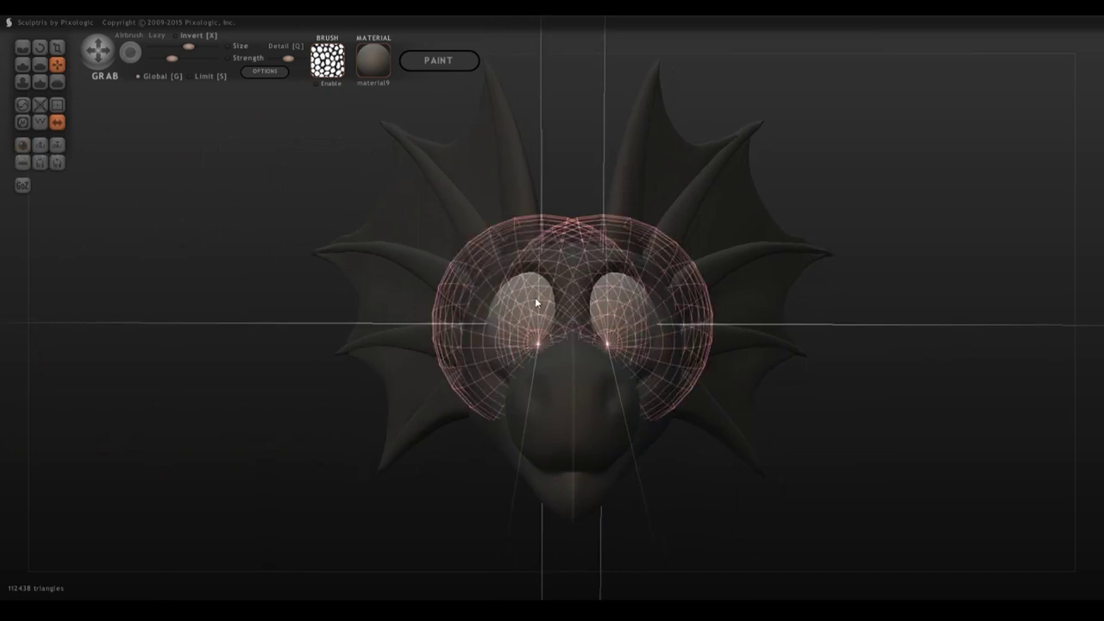
{"action": "left_click", "coordinate": [526, 299]}
{"action": "left_click", "coordinate": [57, 47]}
{"action": "left_click_drag", "start_coordinate": [495, 251], "coordinate": [529, 312]}
Step: Fine-tune the position and scale of the eyeballs so they sit inside their sockets
{"action": "key", "text": "g"}
{"action": "right_click_drag", "start_coordinate": [529, 312], "coordinate": [332, 202]}
{"action": "key", "text": "t"}
{"action": "mouse_move", "coordinate": [528, 316]}
{"action": "left_mouse_down"}
{"action": "mouse_move", "coordinate": [541, 293]}
{"action": "mouse_move", "coordinate": [529, 320]}
{"action": "left_mouse_up"}
{"action": "key", "text": "g"}
{"action": "right_click_drag", "start_coordinate": [530, 320], "coordinate": [313, 465]}
{"action": "scroll", "coordinate": [313, 466], "scroll_direction": "up", "scroll_amount": 3}
Step: Inflate the rims above the eyeballs into brow ridges with a smaller Inflate brush
{"action": "key", "text": "c"}
{"action": "right_click_drag", "start_coordinate": [330, 213], "coordinate": [375, 242]}
{"action": "left_click_drag", "start_coordinate": [181, 46], "coordinate": [171, 46]}
{"action": "right_click_drag", "start_coordinate": [371, 211], "coordinate": [378, 181]}
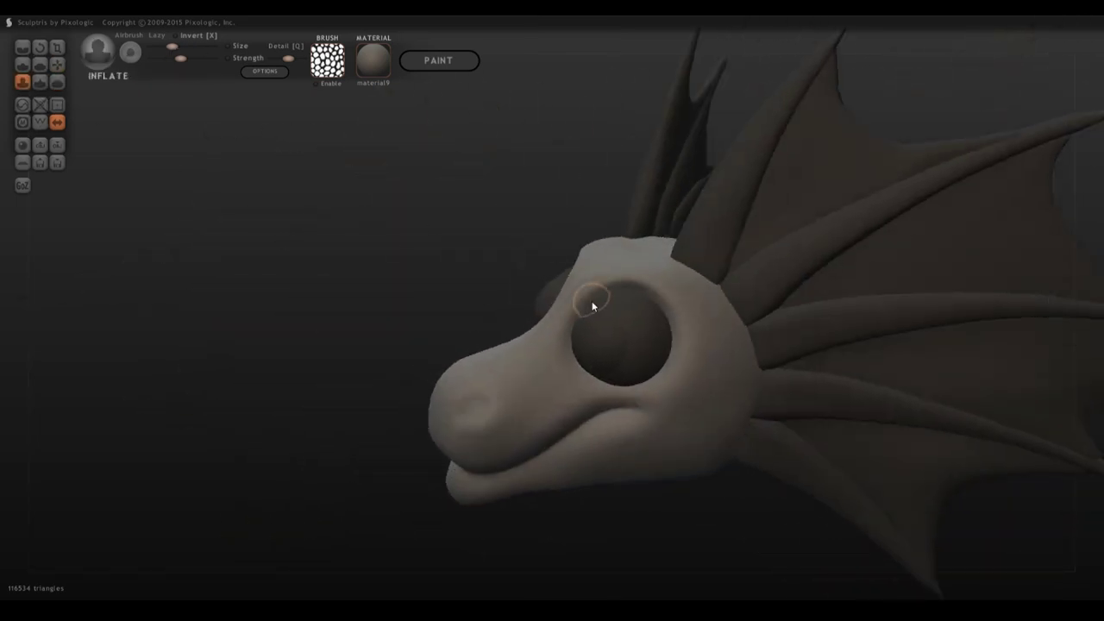
{"action": "mouse_move", "coordinate": [592, 304]}
{"action": "left_mouse_down"}
{"action": "mouse_move", "coordinate": [667, 311]}
{"action": "mouse_move", "coordinate": [606, 303]}
{"action": "mouse_move", "coordinate": [683, 347]}
{"action": "mouse_move", "coordinate": [666, 349]}
{"action": "mouse_move", "coordinate": [657, 332]}
{"action": "left_mouse_up"}
{"action": "mouse_move", "coordinate": [656, 332]}
{"action": "right_mouse_down"}
{"action": "mouse_move", "coordinate": [504, 261]}
{"action": "mouse_move", "coordinate": [199, 198]}
{"action": "right_mouse_up"}
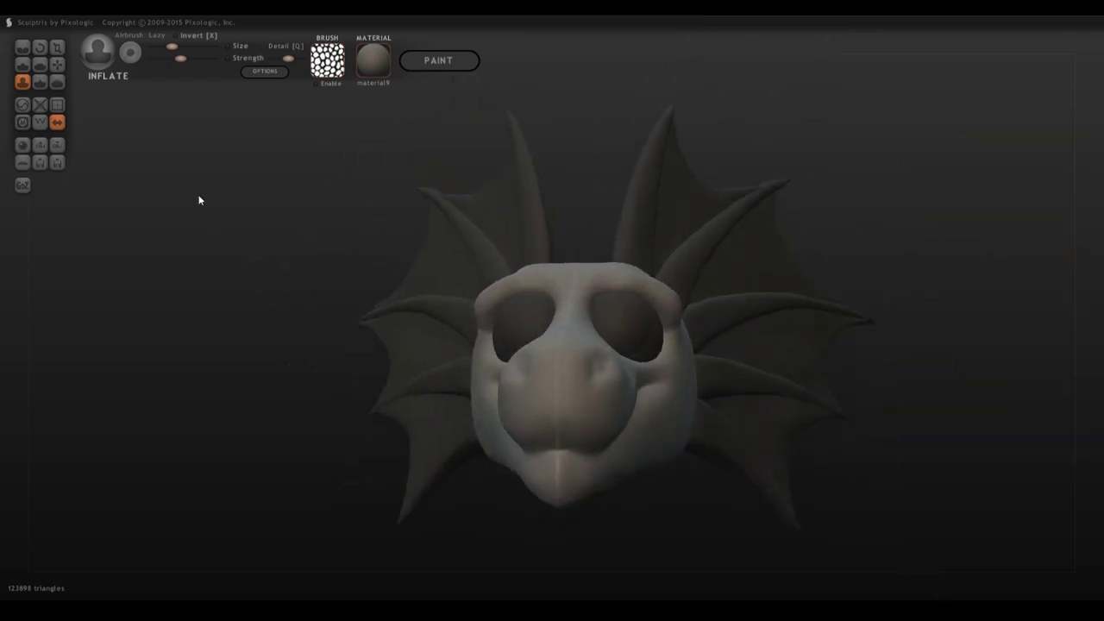
Step: Undo the last Inflate strokes and build a slimmer, smoothed brow ridge over each eye
{"action": "key", "text": "ctrl+z"}
{"action": "key", "text": "ctrl+z"}
{"action": "key", "text": "ctrl+z"}
{"action": "key", "text": "ctrl+z"}
{"action": "mouse_move", "coordinate": [914, 276]}
{"action": "right_mouse_down"}
{"action": "mouse_move", "coordinate": [695, 491]}
{"action": "mouse_move", "coordinate": [690, 449]}
{"action": "right_mouse_up"}
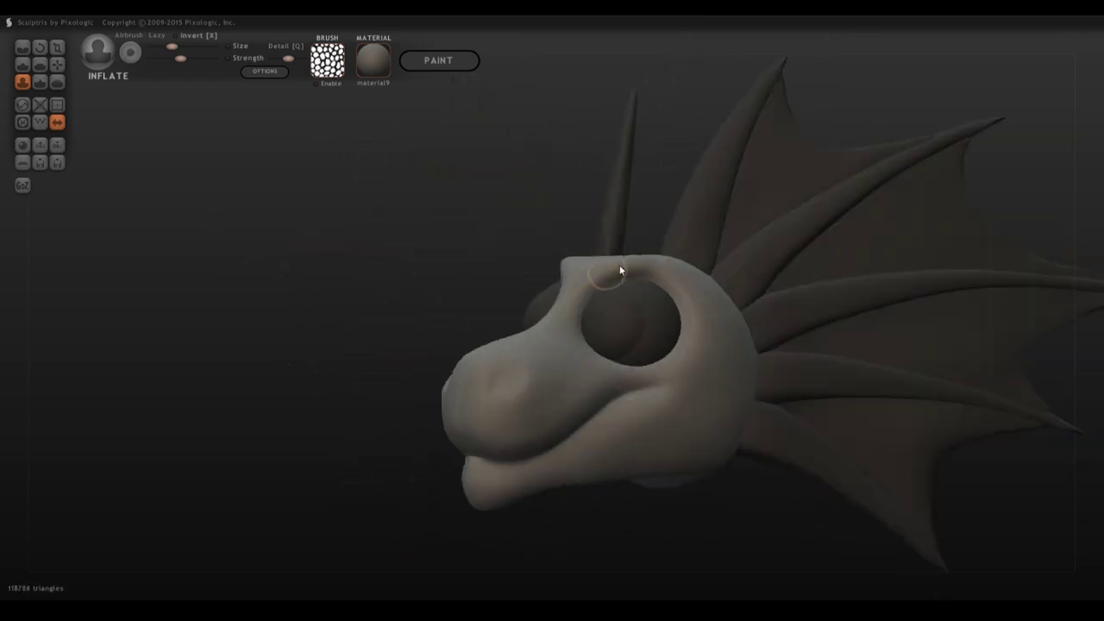
{"action": "left_click_drag", "start_coordinate": [621, 270], "coordinate": [684, 307]}
{"action": "mouse_move", "coordinate": [684, 307]}
{"action": "right_mouse_down"}
{"action": "mouse_move", "coordinate": [850, 525]}
{"action": "mouse_move", "coordinate": [609, 533]}
{"action": "mouse_move", "coordinate": [628, 259]}
{"action": "right_mouse_up"}
{"action": "key", "text": "shift"}
{"action": "mouse_move", "coordinate": [628, 260]}
{"action": "left_mouse_down"}
{"action": "mouse_move", "coordinate": [576, 274]}
{"action": "mouse_move", "coordinate": [584, 259]}
{"action": "left_mouse_up"}
Step: Reshape the brow ridges with the Grab brush, pulling them down toward the nose into an angry frown over both eyes
{"action": "left_click", "coordinate": [57, 65]}
{"action": "right_click_drag", "start_coordinate": [526, 453], "coordinate": [751, 405]}
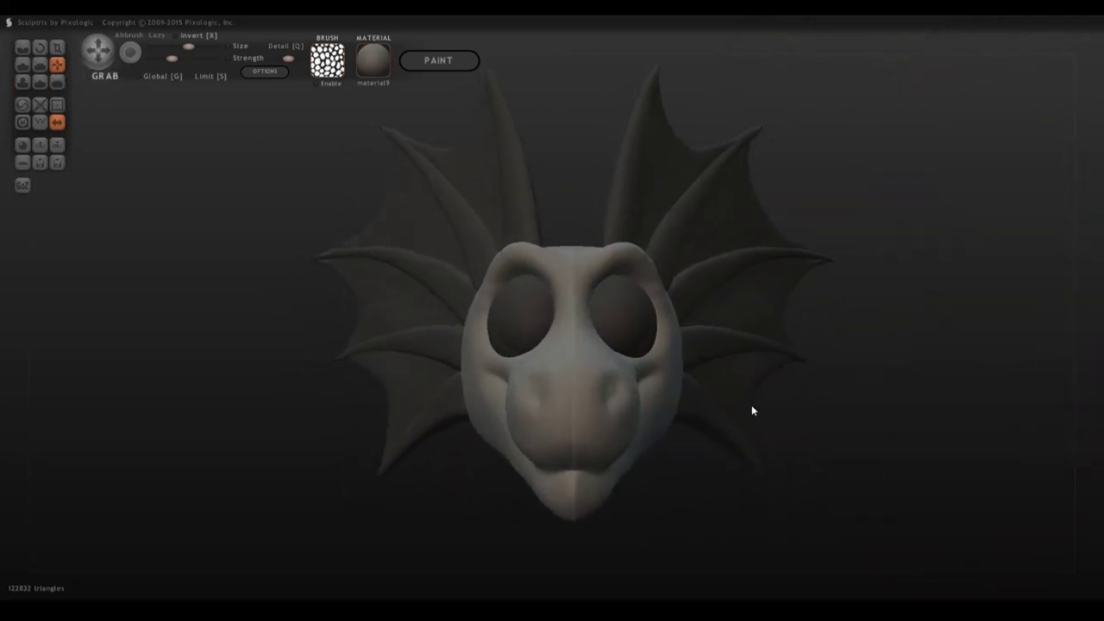
{"action": "right_click_drag", "start_coordinate": [775, 565], "coordinate": [641, 387]}
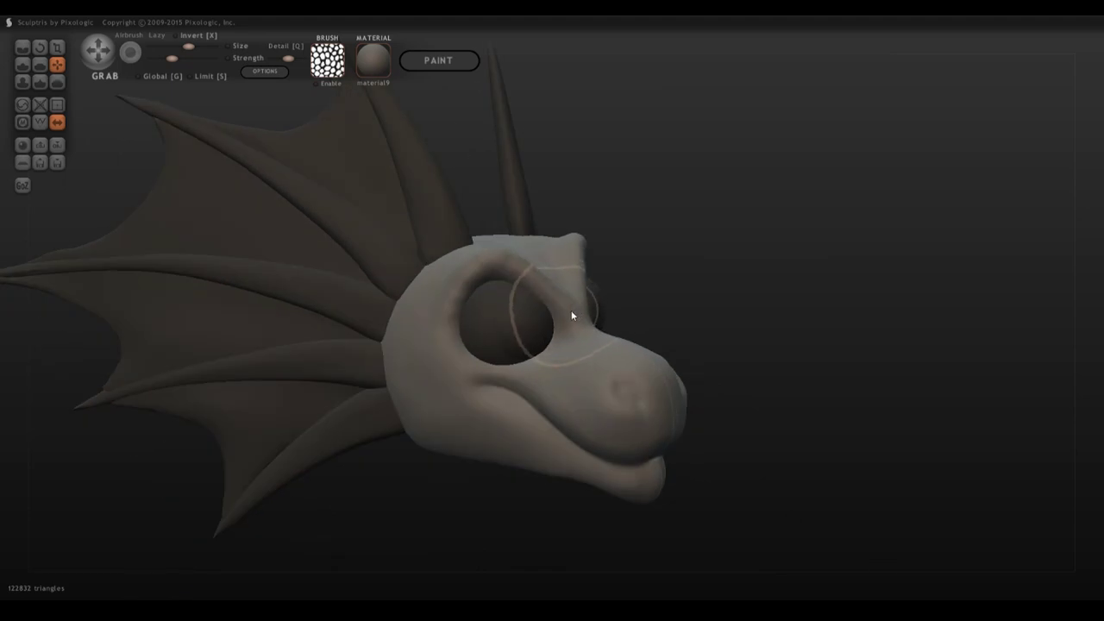
{"action": "mouse_move", "coordinate": [571, 316]}
{"action": "right_mouse_down"}
{"action": "mouse_move", "coordinate": [423, 322]}
{"action": "mouse_move", "coordinate": [542, 323]}
{"action": "mouse_move", "coordinate": [719, 387]}
{"action": "mouse_move", "coordinate": [725, 483]}
{"action": "mouse_move", "coordinate": [495, 508]}
{"action": "mouse_move", "coordinate": [764, 522]}
{"action": "mouse_move", "coordinate": [681, 515]}
{"action": "mouse_move", "coordinate": [837, 463]}
{"action": "mouse_move", "coordinate": [997, 475]}
{"action": "mouse_move", "coordinate": [958, 475]}
{"action": "right_mouse_up"}
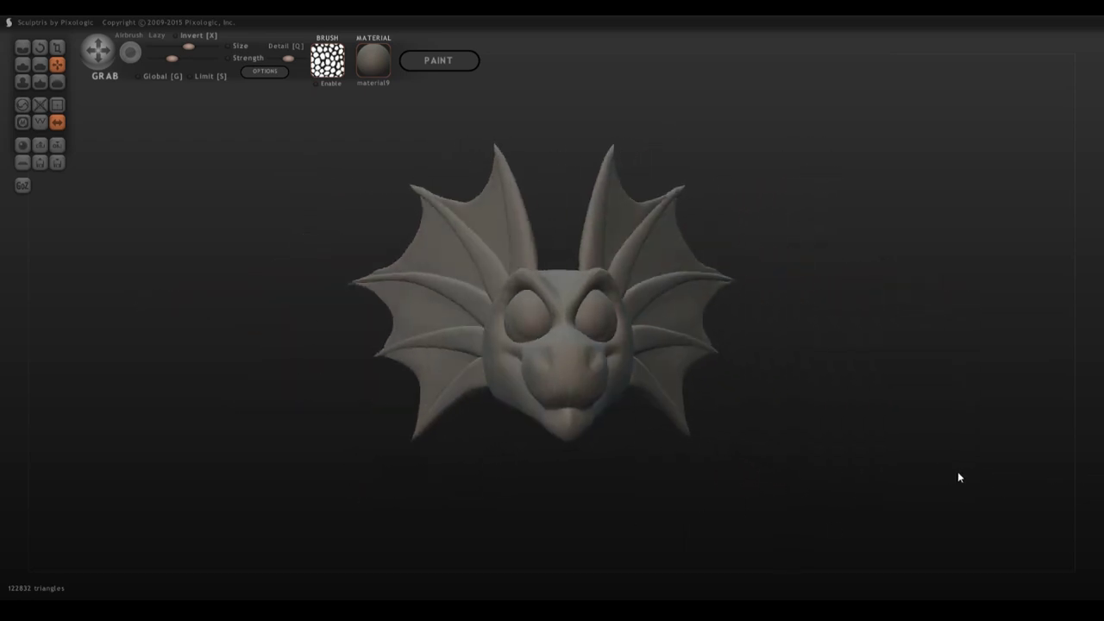
{"action": "right_click_drag", "start_coordinate": [658, 436], "coordinate": [527, 450]}
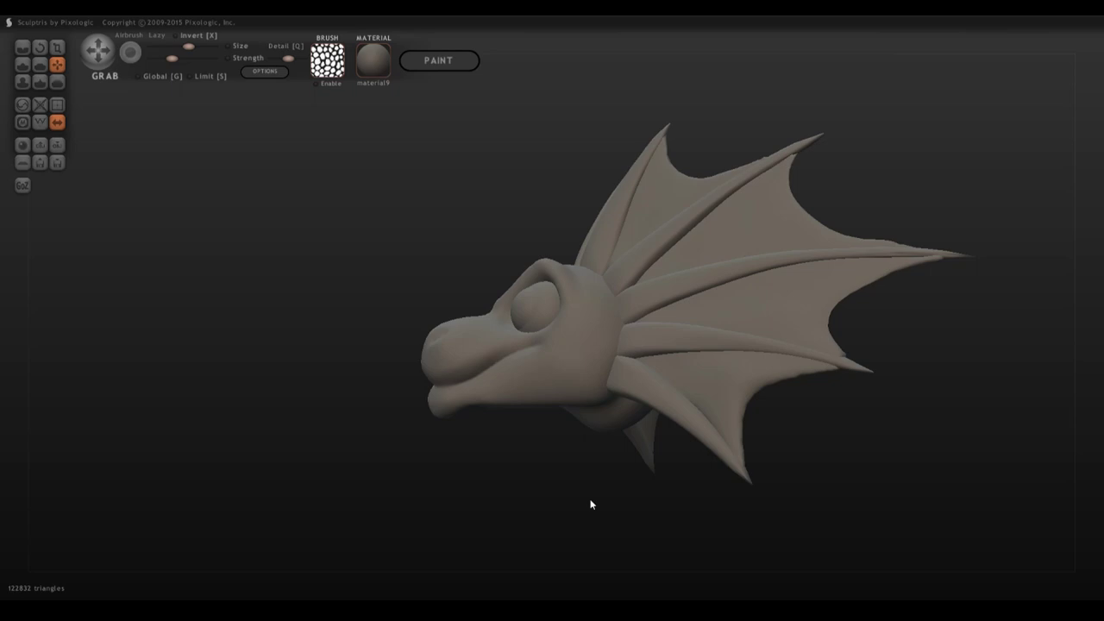
Step: Add a sphere to the scene and move it under the back of the head as the base for a neck
{"action": "scroll", "coordinate": [604, 502], "scroll_direction": "down", "scroll_amount": 5}
{"action": "right_click_drag", "start_coordinate": [648, 459], "coordinate": [575, 369], "text": "alt"}
{"action": "left_click", "coordinate": [23, 145]}
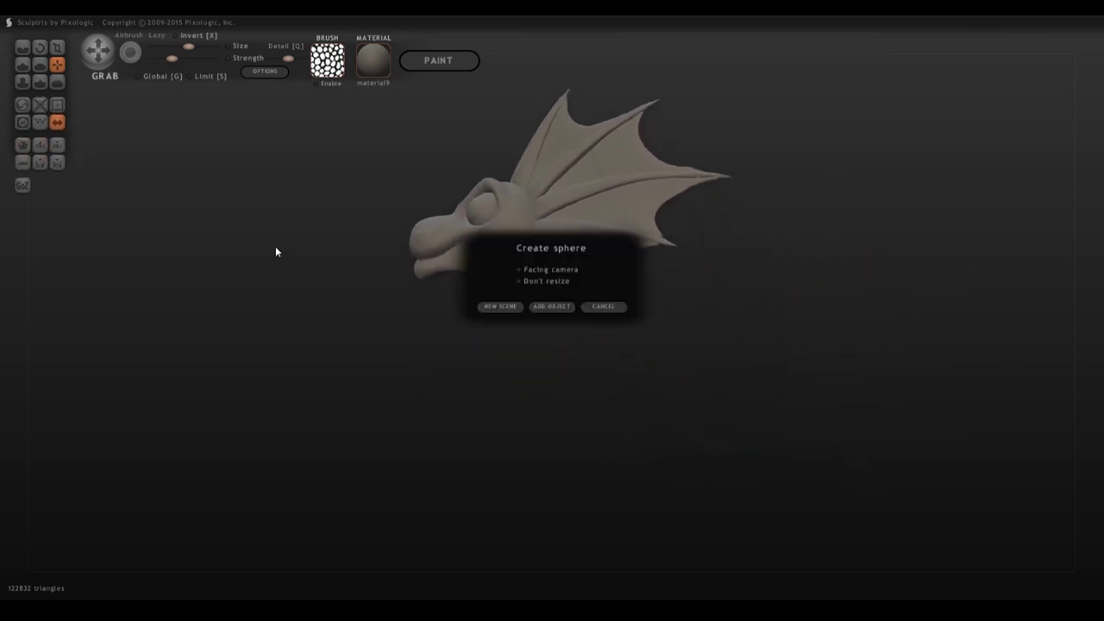
{"action": "left_click", "coordinate": [552, 305]}
{"action": "left_click", "coordinate": [397, 261]}
{"action": "left_click_drag", "start_coordinate": [393, 269], "coordinate": [377, 332]}
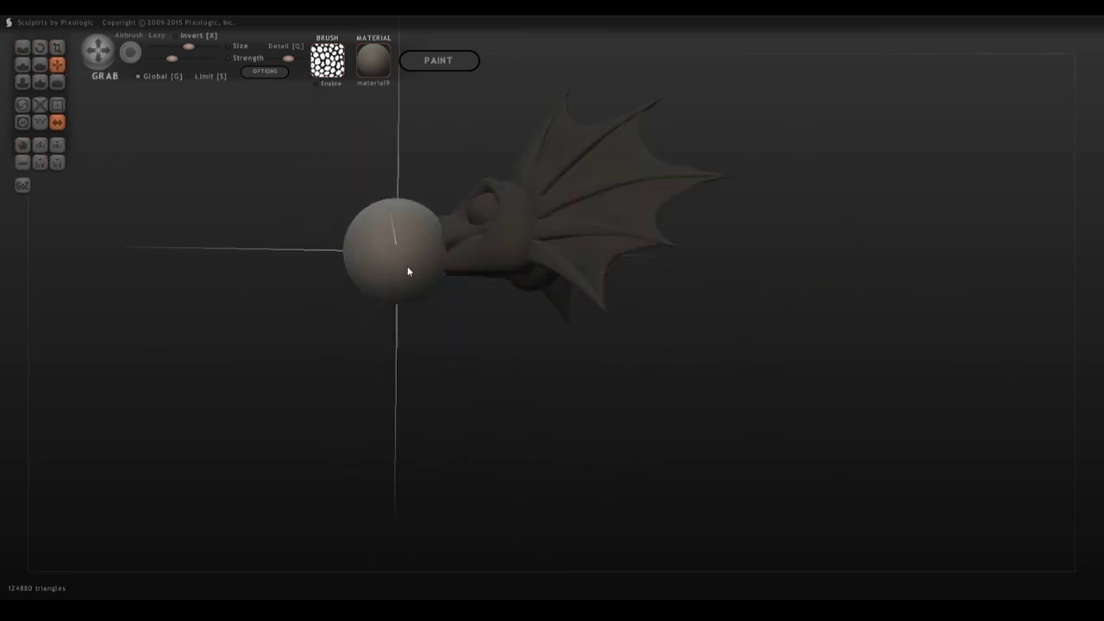
{"action": "left_click_drag", "start_coordinate": [406, 271], "coordinate": [567, 285]}
{"action": "key", "text": "g"}
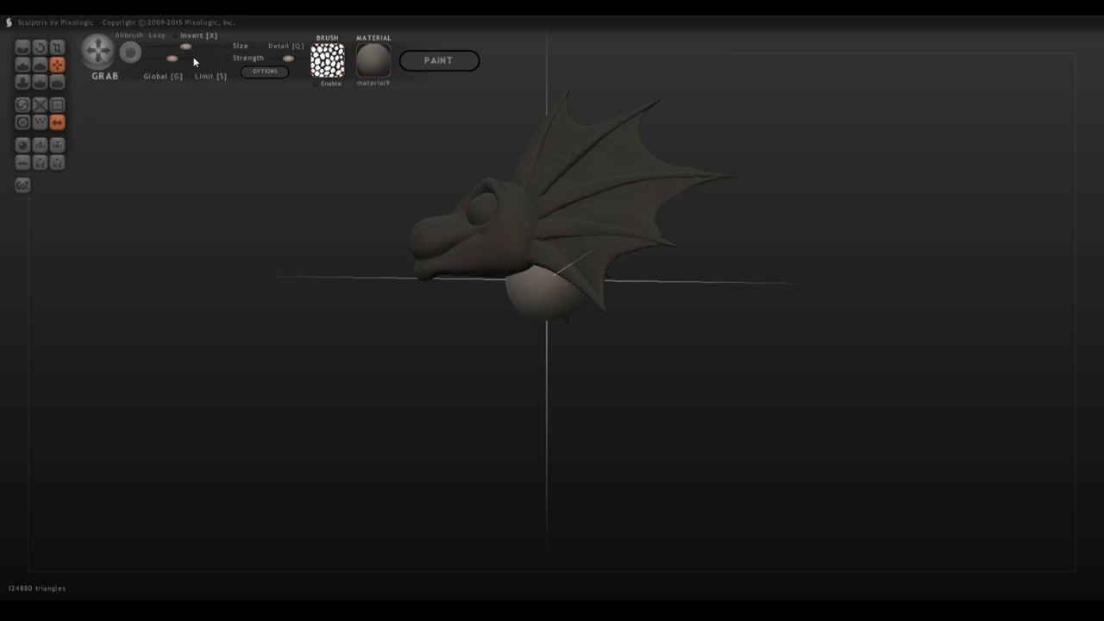
Step: Pull the sphere down into a long neck with a smaller Grab brush and smooth its lower end
{"action": "left_click_drag", "start_coordinate": [196, 49], "coordinate": [180, 49]}
{"action": "mouse_move", "coordinate": [530, 332]}
{"action": "left_mouse_down"}
{"action": "mouse_move", "coordinate": [506, 400]}
{"action": "mouse_move", "coordinate": [523, 428]}
{"action": "mouse_move", "coordinate": [591, 436]}
{"action": "mouse_move", "coordinate": [690, 404]}
{"action": "mouse_move", "coordinate": [664, 400]}
{"action": "left_mouse_up"}
{"action": "left_click", "coordinate": [58, 85]}
{"action": "mouse_move", "coordinate": [523, 421]}
{"action": "left_mouse_down"}
{"action": "mouse_move", "coordinate": [511, 338]}
{"action": "mouse_move", "coordinate": [517, 414]}
{"action": "left_mouse_up"}
Step: Thicken the neck with a larger Inflate brush, swelling its lower end into a rounded, wider base
{"action": "left_click", "coordinate": [23, 82]}
{"action": "left_click_drag", "start_coordinate": [388, 414], "coordinate": [448, 423]}
{"action": "left_click_drag", "start_coordinate": [171, 47], "coordinate": [183, 47]}
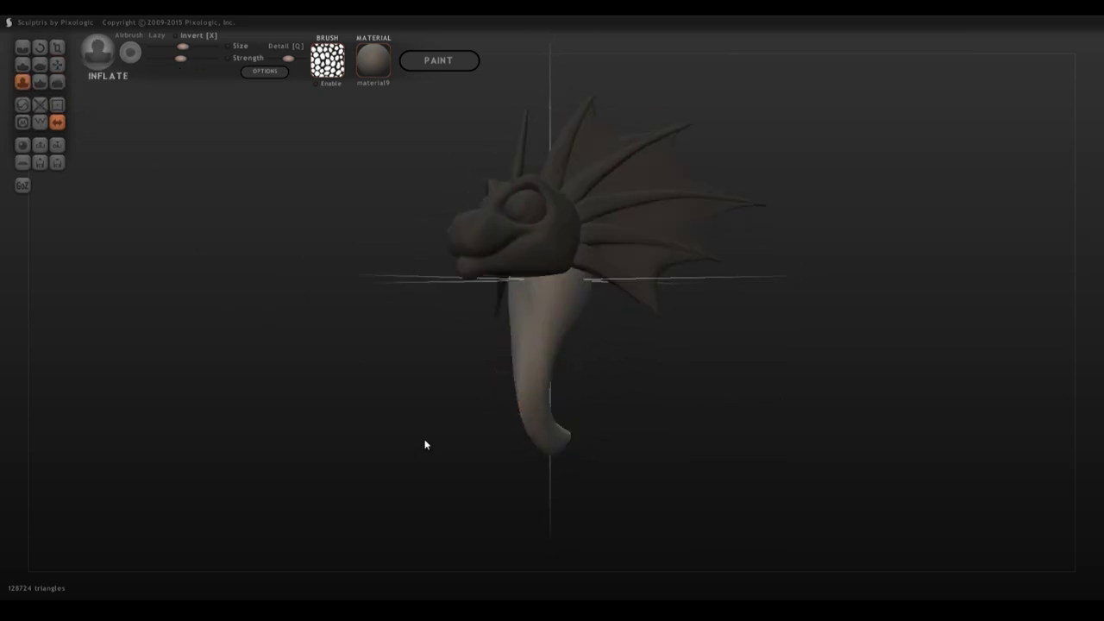
{"action": "left_click_drag", "start_coordinate": [426, 444], "coordinate": [457, 401]}
{"action": "left_click_drag", "start_coordinate": [536, 395], "coordinate": [576, 457]}
{"action": "mouse_move", "coordinate": [530, 345]}
{"action": "left_mouse_down"}
{"action": "mouse_move", "coordinate": [575, 431]}
{"action": "mouse_move", "coordinate": [542, 438]}
{"action": "left_mouse_up"}
{"action": "left_click_drag", "start_coordinate": [663, 421], "coordinate": [600, 421]}
{"action": "mouse_move", "coordinate": [528, 388]}
{"action": "left_mouse_down"}
{"action": "mouse_move", "coordinate": [546, 423]}
{"action": "mouse_move", "coordinate": [574, 293]}
{"action": "left_mouse_up"}
{"action": "mouse_move", "coordinate": [651, 336]}
{"action": "left_mouse_down"}
{"action": "mouse_move", "coordinate": [595, 339]}
{"action": "mouse_move", "coordinate": [495, 407]}
{"action": "mouse_move", "coordinate": [552, 423]}
{"action": "left_mouse_up"}
{"action": "left_click_drag", "start_coordinate": [614, 487], "coordinate": [686, 483]}
{"action": "mouse_move", "coordinate": [595, 410]}
{"action": "left_mouse_down"}
{"action": "mouse_move", "coordinate": [612, 423]}
{"action": "mouse_move", "coordinate": [610, 447]}
{"action": "mouse_move", "coordinate": [571, 423]}
{"action": "mouse_move", "coordinate": [561, 384]}
{"action": "mouse_move", "coordinate": [589, 404]}
{"action": "mouse_move", "coordinate": [603, 458]}
{"action": "mouse_move", "coordinate": [569, 457]}
{"action": "left_mouse_up"}
Step: Smooth out the crease running down the middle of the neck and its base
{"action": "left_click_drag", "start_coordinate": [544, 354], "coordinate": [560, 386], "text": "shift"}
{"action": "scroll", "coordinate": [703, 423], "scroll_direction": "up", "scroll_amount": 4}
{"action": "mouse_move", "coordinate": [647, 319]}
{"action": "left_mouse_down"}
{"action": "mouse_move", "coordinate": [703, 423]}
{"action": "mouse_move", "coordinate": [576, 370]}
{"action": "mouse_move", "coordinate": [594, 393]}
{"action": "mouse_move", "coordinate": [423, 351]}
{"action": "left_mouse_up"}
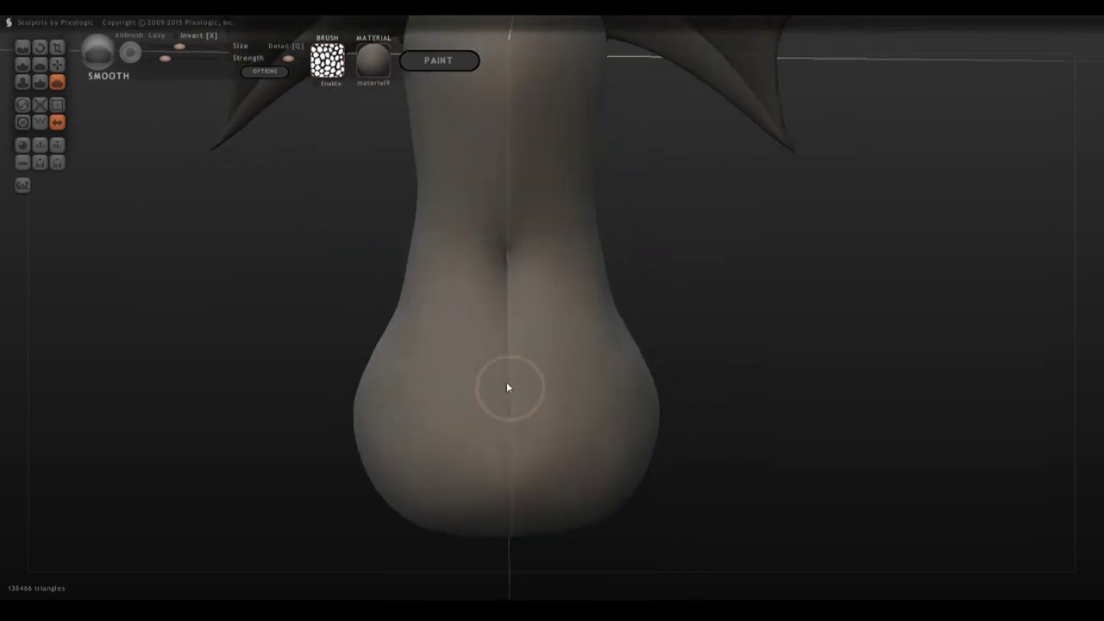
{"action": "left_click_drag", "start_coordinate": [662, 285], "coordinate": [690, 264]}
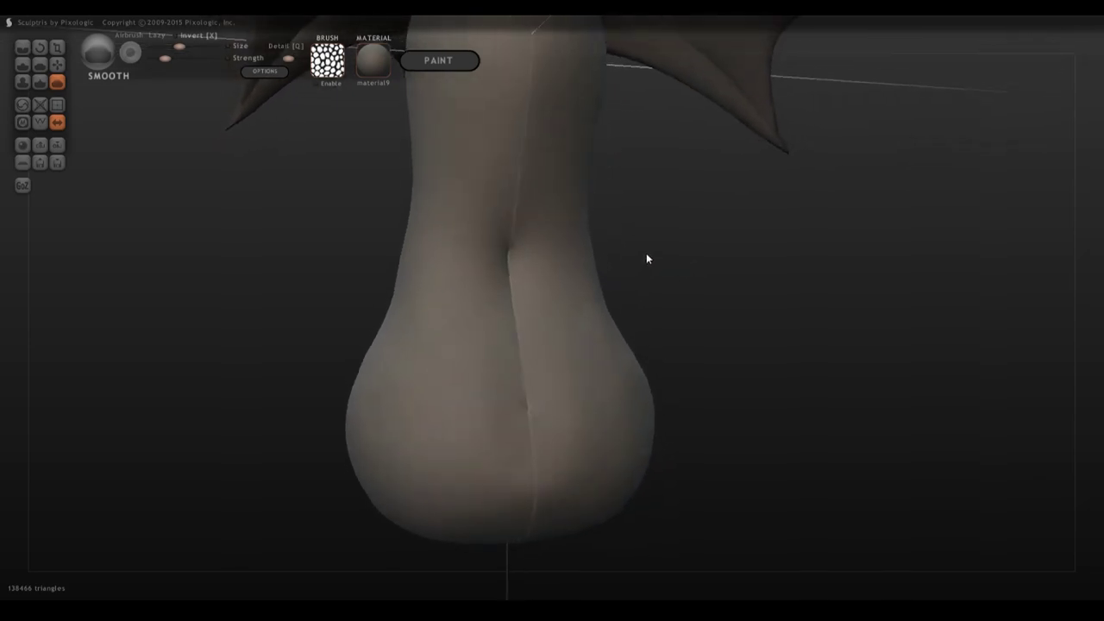
{"action": "left_click", "coordinate": [57, 66]}
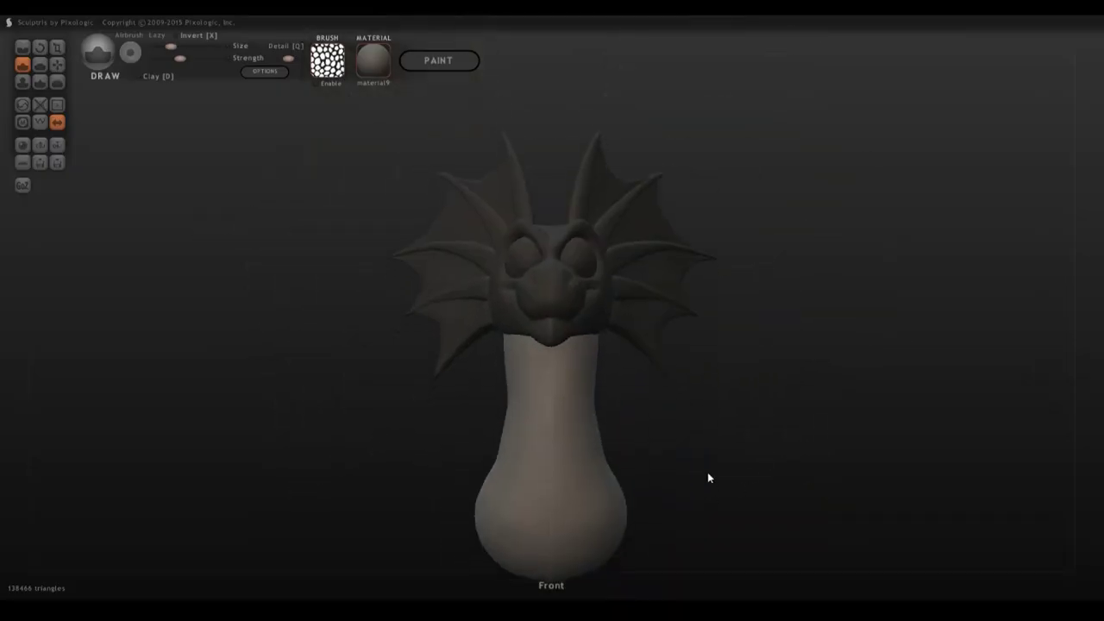
{"action": "left_click_drag", "start_coordinate": [707, 475], "coordinate": [810, 460]}
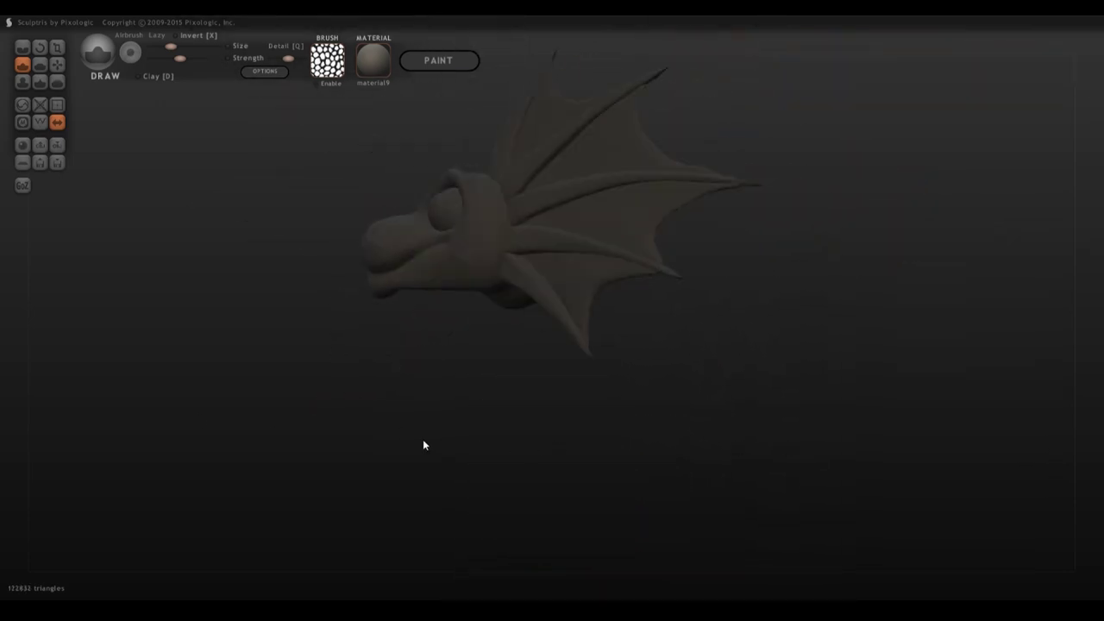
Step: Add another sphere as a new object, shrink it and position it beneath the back of the head
{"action": "left_click", "coordinate": [23, 145]}
{"action": "left_click", "coordinate": [552, 308]}
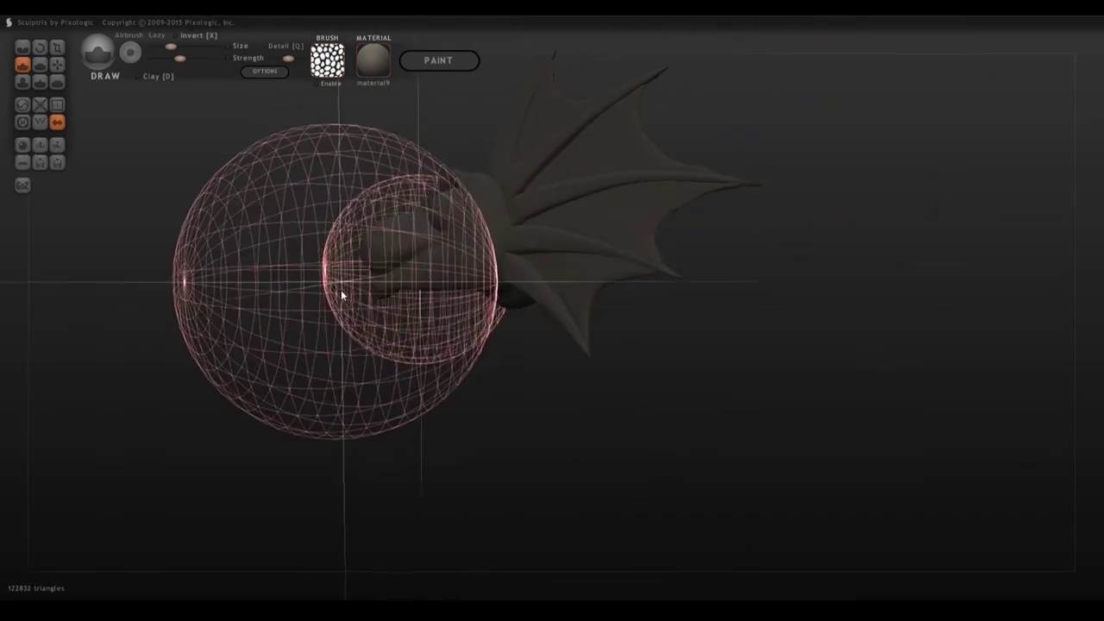
{"action": "left_click", "coordinate": [359, 255]}
{"action": "left_click", "coordinate": [57, 47]}
{"action": "left_click_drag", "start_coordinate": [379, 187], "coordinate": [501, 274]}
Step: Stretch the new sphere downward into a neck with a smaller Grab brush and smooth its tip
{"action": "left_click", "coordinate": [55, 68]}
{"action": "left_click_drag", "start_coordinate": [194, 47], "coordinate": [182, 48]}
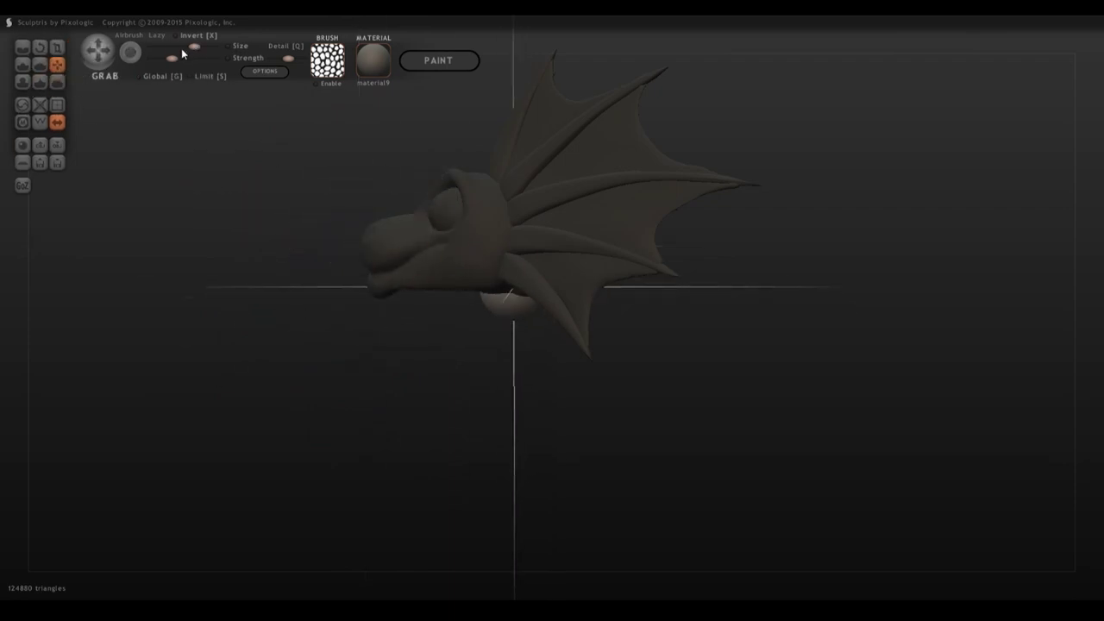
{"action": "mouse_move", "coordinate": [506, 317]}
{"action": "left_mouse_down"}
{"action": "mouse_move", "coordinate": [461, 424]}
{"action": "mouse_move", "coordinate": [478, 507]}
{"action": "mouse_move", "coordinate": [528, 533]}
{"action": "mouse_move", "coordinate": [517, 540]}
{"action": "left_mouse_up"}
{"action": "left_click_drag", "start_coordinate": [570, 474], "coordinate": [384, 457]}
{"action": "left_click", "coordinate": [57, 82]}
{"action": "mouse_move", "coordinate": [522, 511]}
{"action": "left_mouse_down"}
{"action": "mouse_move", "coordinate": [512, 380]}
{"action": "mouse_move", "coordinate": [529, 535]}
{"action": "mouse_move", "coordinate": [510, 436]}
{"action": "mouse_move", "coordinate": [534, 535]}
{"action": "left_mouse_up"}
Step: Inflate the second neck along its length with a larger brush and smooth the bumps near its lower end
{"action": "key", "text": "c"}
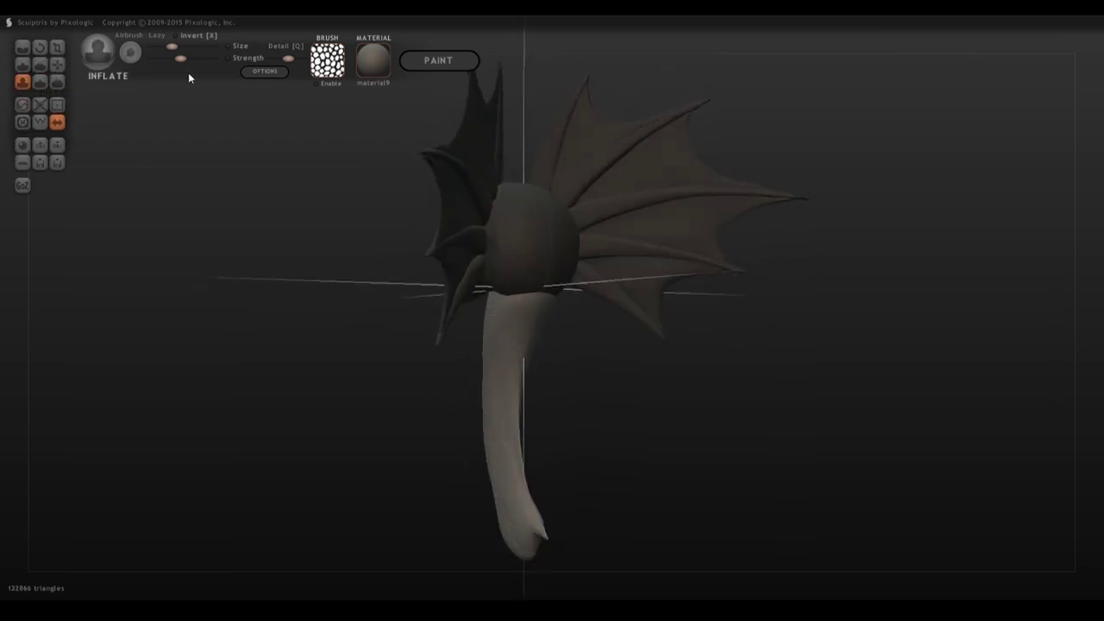
{"action": "left_click_drag", "start_coordinate": [171, 46], "coordinate": [181, 46]}
{"action": "mouse_move", "coordinate": [500, 371]}
{"action": "left_mouse_down"}
{"action": "mouse_move", "coordinate": [507, 532]}
{"action": "mouse_move", "coordinate": [487, 482]}
{"action": "mouse_move", "coordinate": [490, 471]}
{"action": "mouse_move", "coordinate": [523, 526]}
{"action": "left_mouse_up"}
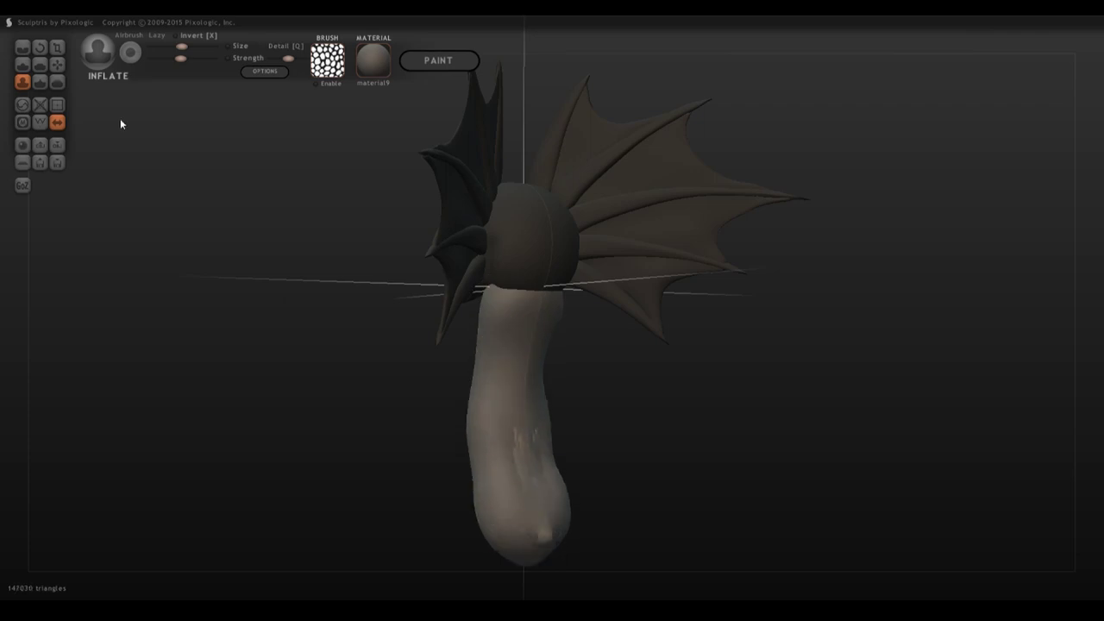
{"action": "left_click", "coordinate": [57, 82]}
{"action": "mouse_move", "coordinate": [595, 438]}
{"action": "left_mouse_down"}
{"action": "mouse_move", "coordinate": [519, 431]}
{"action": "mouse_move", "coordinate": [470, 462]}
{"action": "left_mouse_up"}
{"action": "left_click_drag", "start_coordinate": [544, 521], "coordinate": [548, 528]}
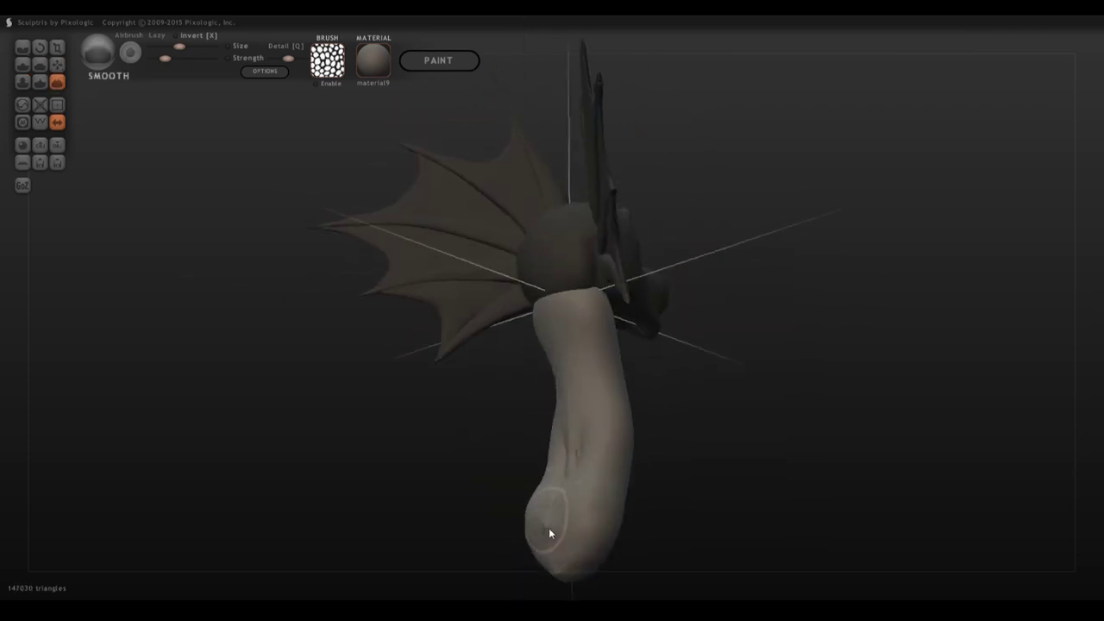
{"action": "mouse_move", "coordinate": [653, 479]}
{"action": "left_mouse_down"}
{"action": "mouse_move", "coordinate": [722, 464]}
{"action": "mouse_move", "coordinate": [726, 493]}
{"action": "mouse_move", "coordinate": [758, 454]}
{"action": "mouse_move", "coordinate": [699, 452]}
{"action": "left_mouse_up"}
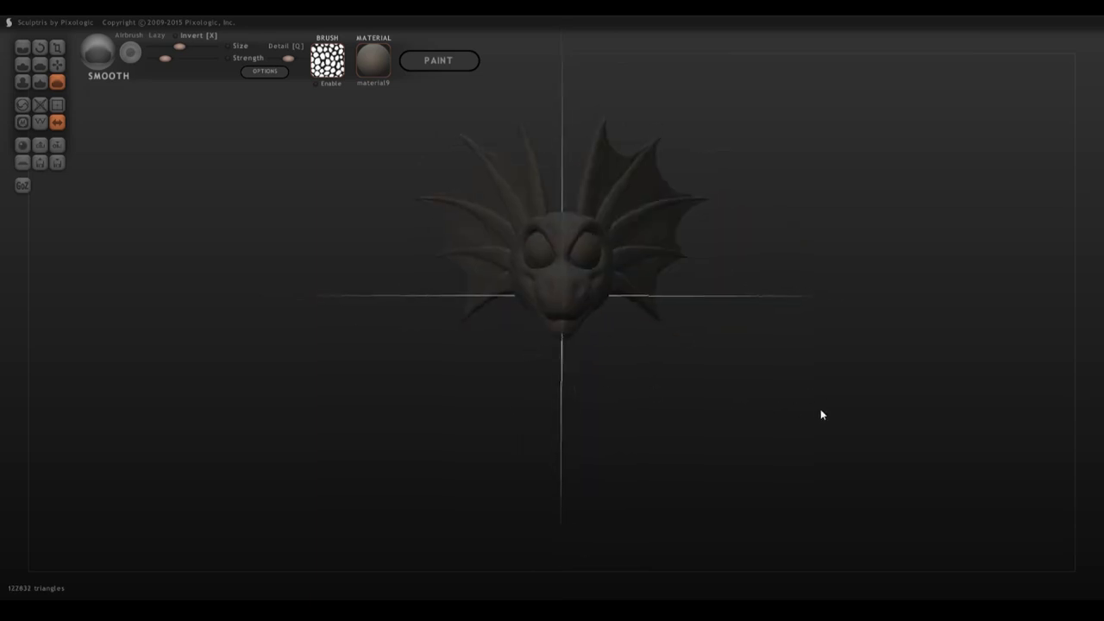
Step: Switch the head without a neck to paint mode, building the texture mapping at a resolution of 2048
{"action": "mouse_move", "coordinate": [820, 412]}
{"action": "left_mouse_down"}
{"action": "mouse_move", "coordinate": [581, 379]}
{"action": "mouse_move", "coordinate": [638, 443]}
{"action": "mouse_move", "coordinate": [780, 450]}
{"action": "mouse_move", "coordinate": [655, 438]}
{"action": "left_mouse_up"}
{"action": "left_click", "coordinate": [418, 62]}
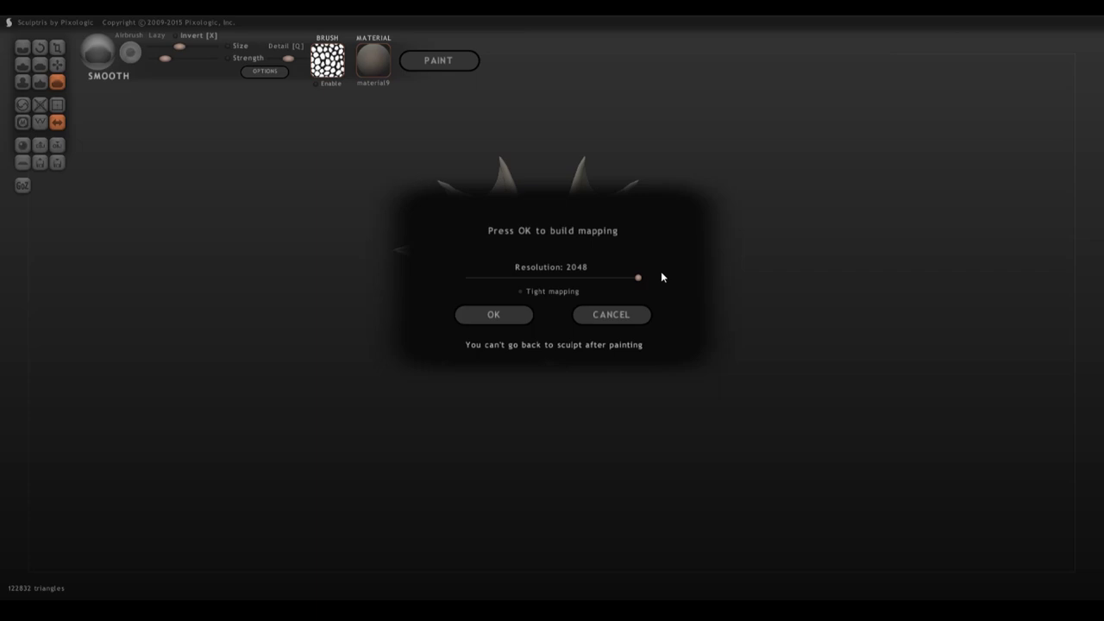
{"action": "left_click", "coordinate": [491, 316]}
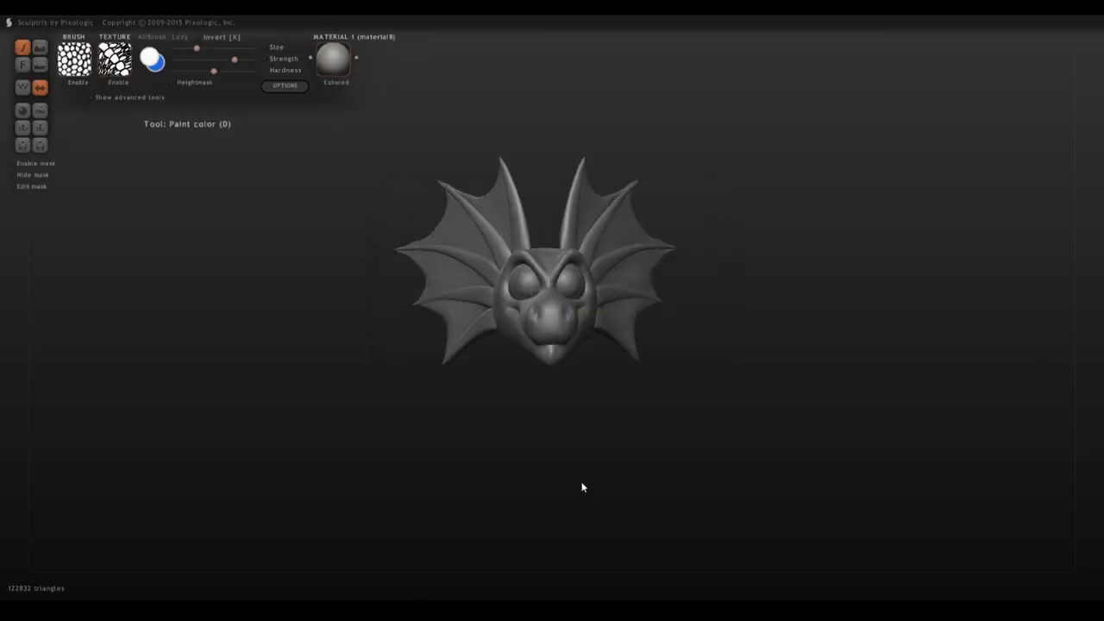
{"action": "left_click_drag", "start_coordinate": [630, 446], "coordinate": [654, 452]}
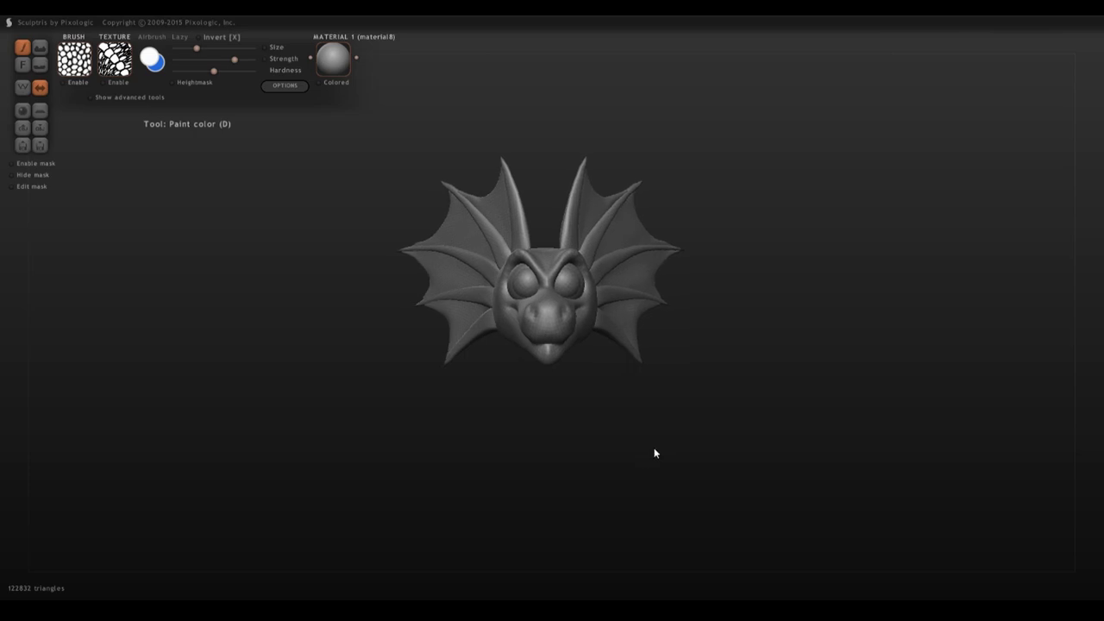
{"action": "left_click_drag", "start_coordinate": [556, 345], "coordinate": [563, 297]}
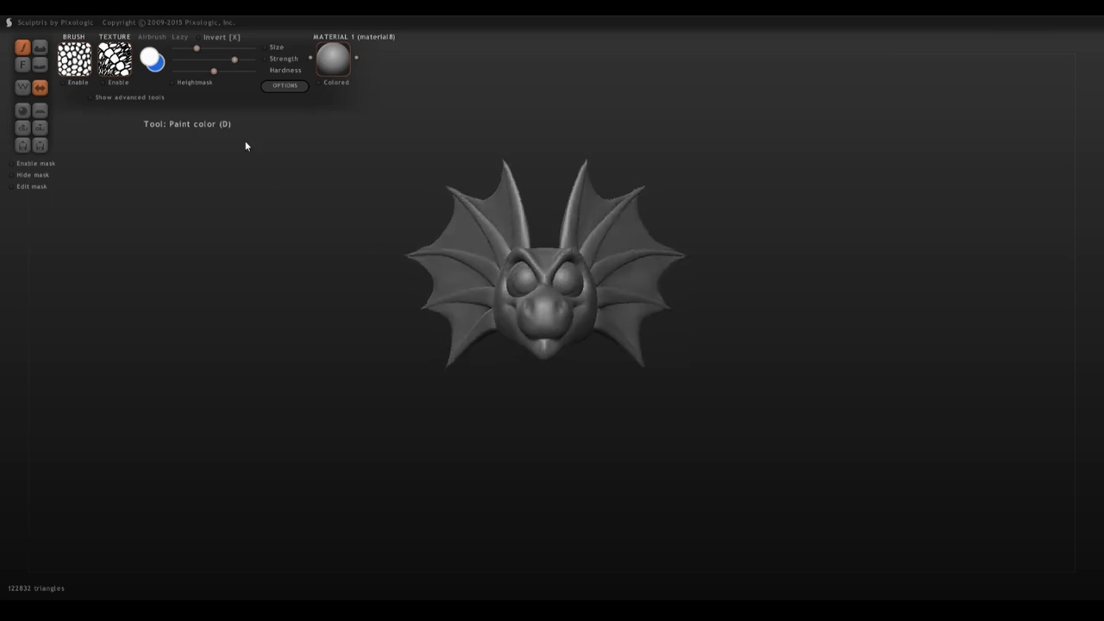
Step: Change the model's paint-mode material to material9
{"action": "left_click", "coordinate": [333, 59]}
{"action": "scroll", "coordinate": [511, 316], "scroll_direction": "down", "scroll_amount": 5}
{"action": "scroll", "coordinate": [510, 315], "scroll_direction": "down", "scroll_amount": 1}
{"action": "left_click", "coordinate": [318, 82]}
{"action": "left_click", "coordinate": [334, 62]}
{"action": "scroll", "coordinate": [462, 219], "scroll_direction": "down", "scroll_amount": 3}
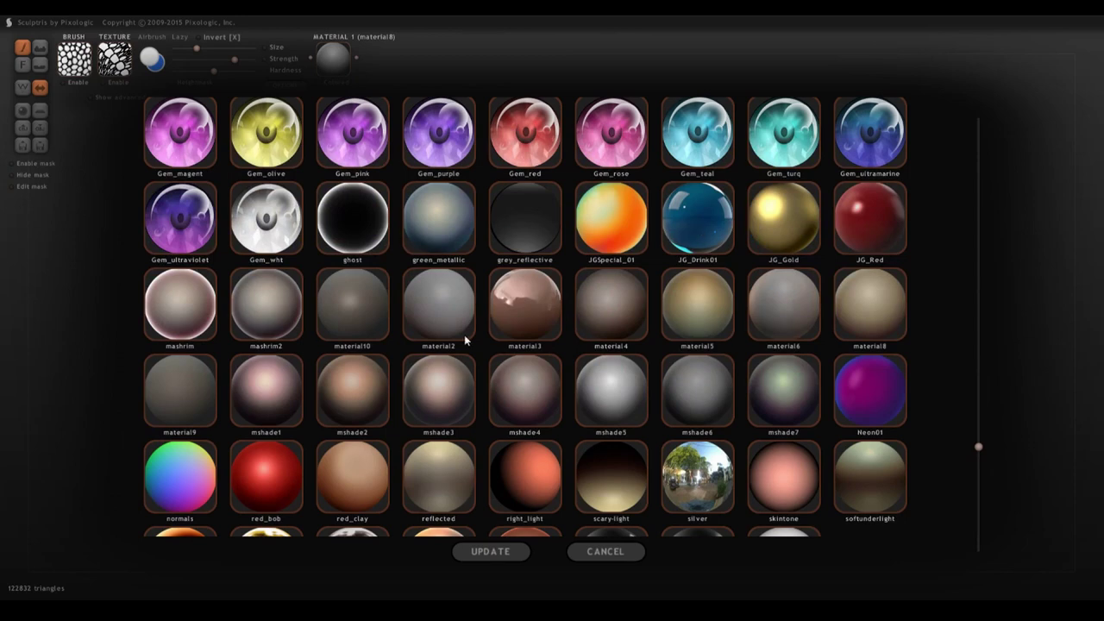
{"action": "left_click", "coordinate": [176, 395]}
{"action": "left_click_drag", "start_coordinate": [572, 426], "coordinate": [567, 342]}
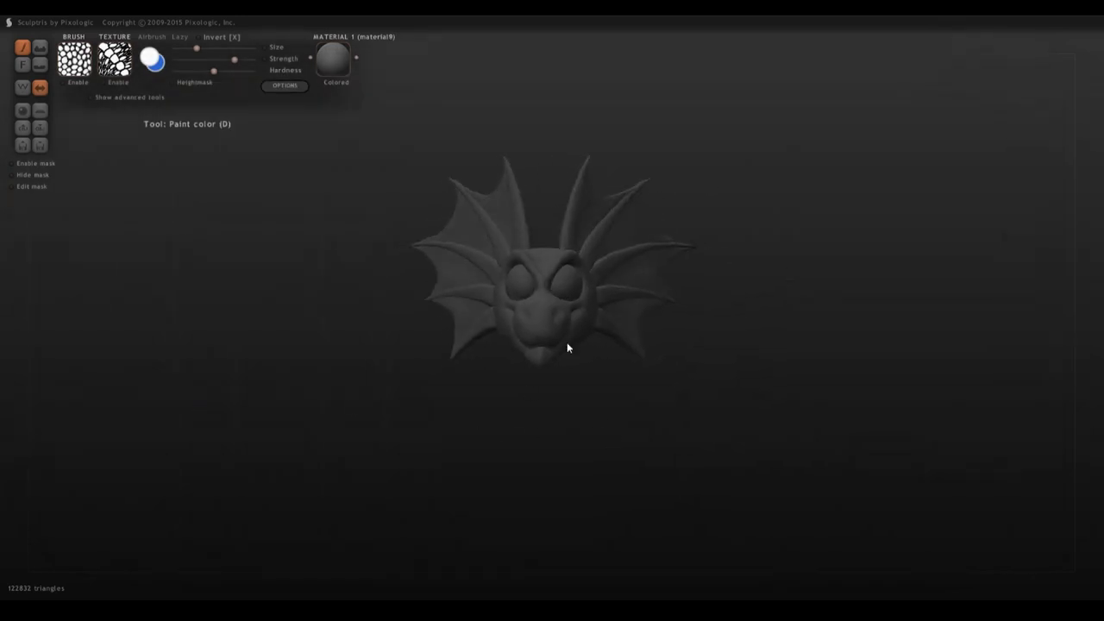
Step: Set the paint colour to fully saturated red and fill the entire model with it
{"action": "left_click", "coordinate": [153, 60]}
{"action": "left_click_drag", "start_coordinate": [508, 368], "coordinate": [643, 371]}
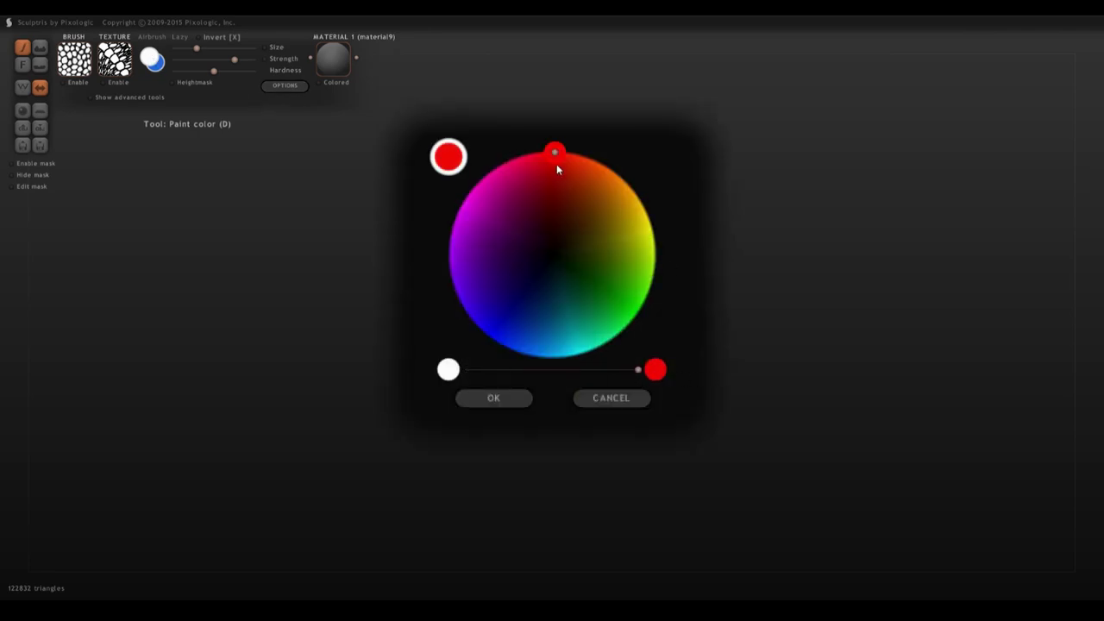
{"action": "left_click", "coordinate": [496, 397]}
{"action": "left_click", "coordinate": [21, 66]}
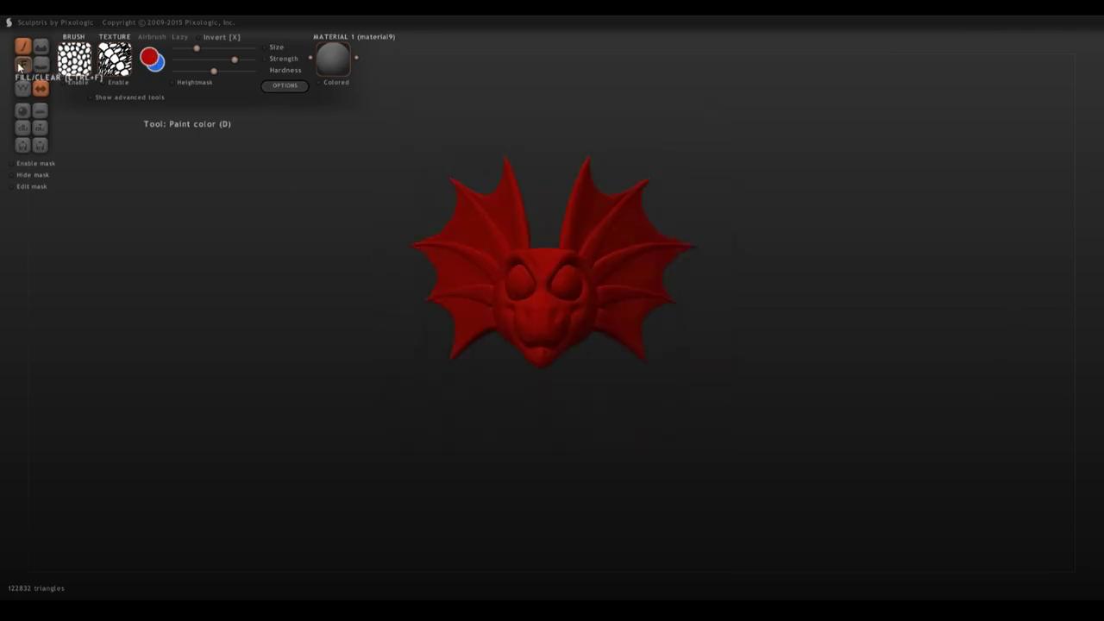
{"action": "mouse_move", "coordinate": [576, 406]}
{"action": "left_mouse_down"}
{"action": "mouse_move", "coordinate": [911, 394]}
{"action": "mouse_move", "coordinate": [559, 411]}
{"action": "mouse_move", "coordinate": [586, 397]}
{"action": "left_mouse_up"}
{"action": "mouse_move", "coordinate": [632, 486]}
{"action": "left_mouse_down"}
{"action": "mouse_move", "coordinate": [585, 494]}
{"action": "mouse_move", "coordinate": [647, 488]}
{"action": "left_mouse_up"}
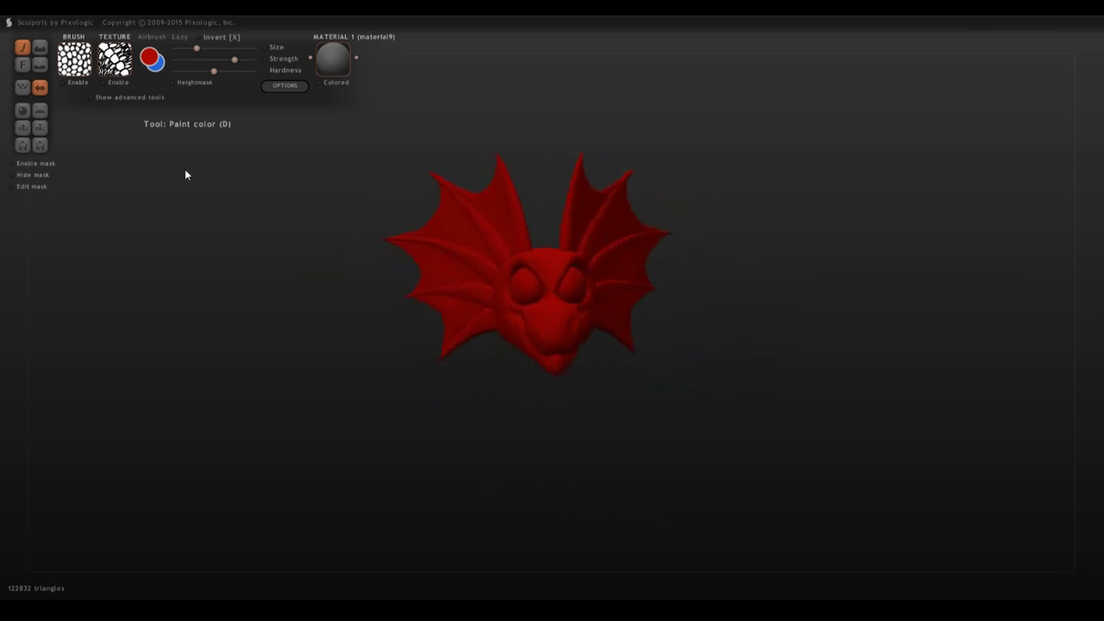
Step: Enable Airbrush, enlarge the brush, lower its strength and paint orange-red highlights along the brow ridges and upper frill spines
{"action": "left_click", "coordinate": [159, 37]}
{"action": "left_click", "coordinate": [205, 48]}
{"action": "left_click", "coordinate": [149, 56]}
{"action": "left_click", "coordinate": [579, 162]}
{"action": "left_click", "coordinate": [493, 396]}
{"action": "scroll", "coordinate": [556, 303], "scroll_direction": "up", "scroll_amount": 2}
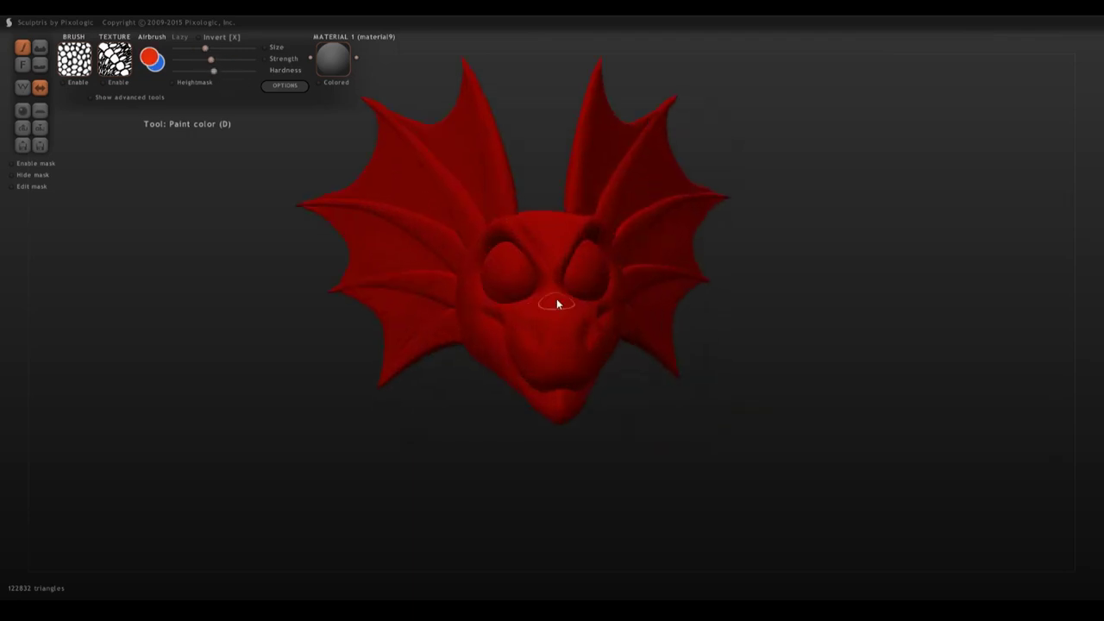
{"action": "right_click_drag", "start_coordinate": [482, 214], "coordinate": [486, 288]}
{"action": "right_click_drag", "start_coordinate": [289, 226], "coordinate": [232, 222]}
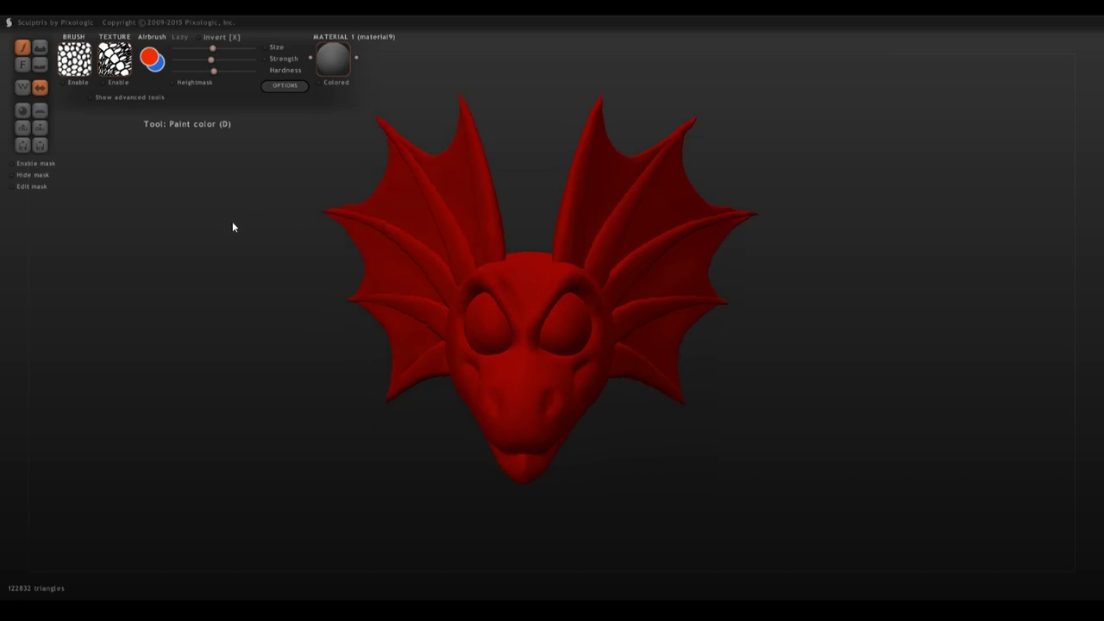
{"action": "left_click", "coordinate": [207, 49]}
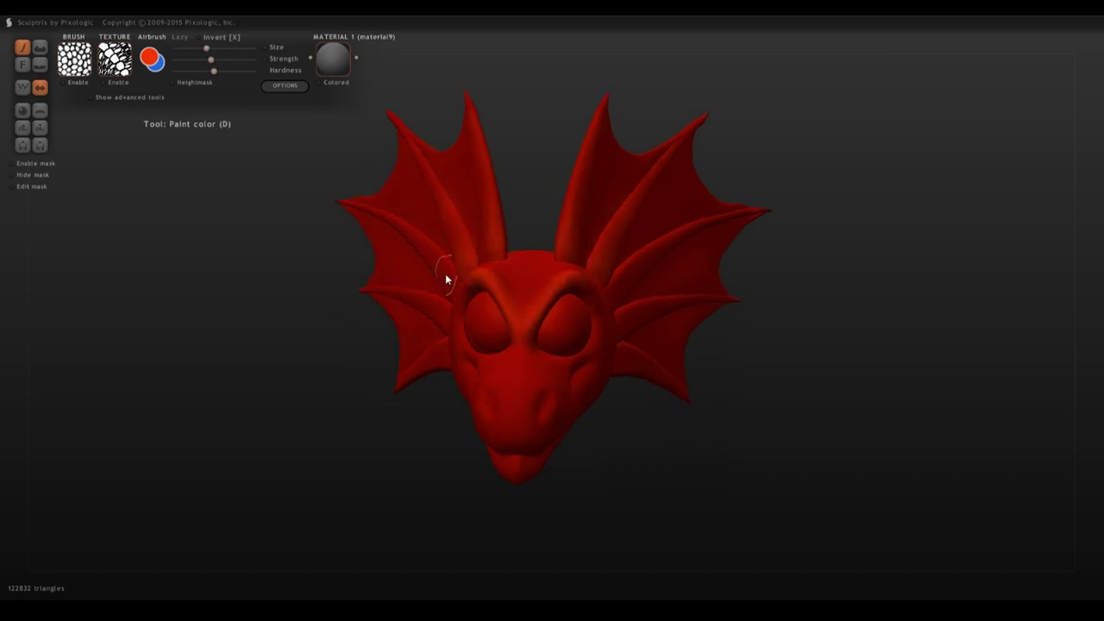
Step: Extend the orange-red airbrush highlights over the frill spines, cheeks and snout
{"action": "right_click_drag", "start_coordinate": [446, 279], "coordinate": [482, 298]}
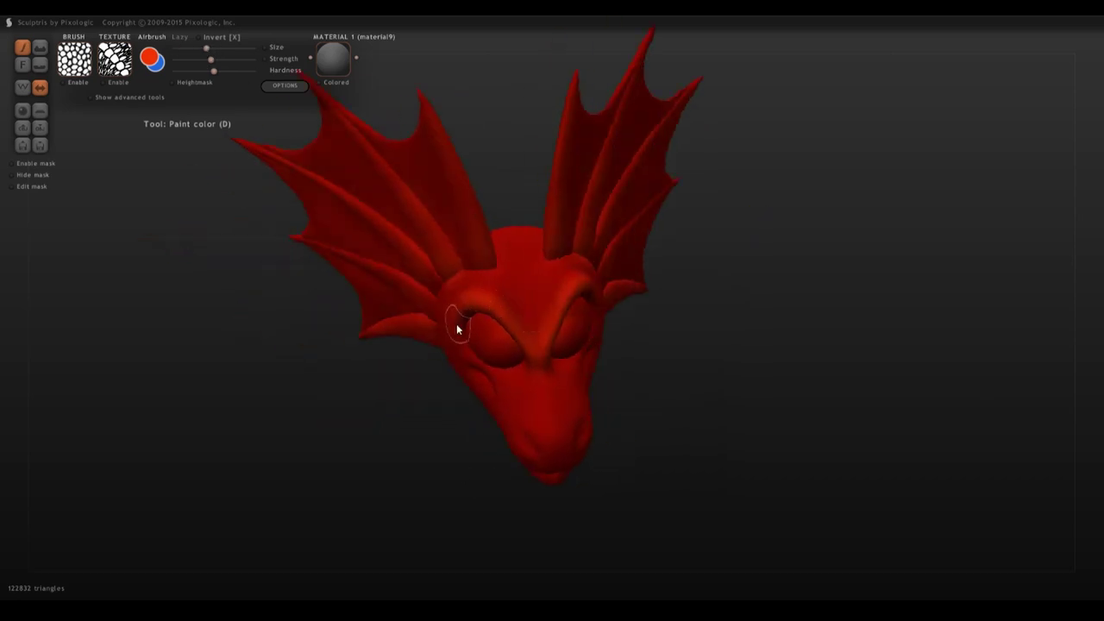
{"action": "right_click_drag", "start_coordinate": [497, 246], "coordinate": [478, 335]}
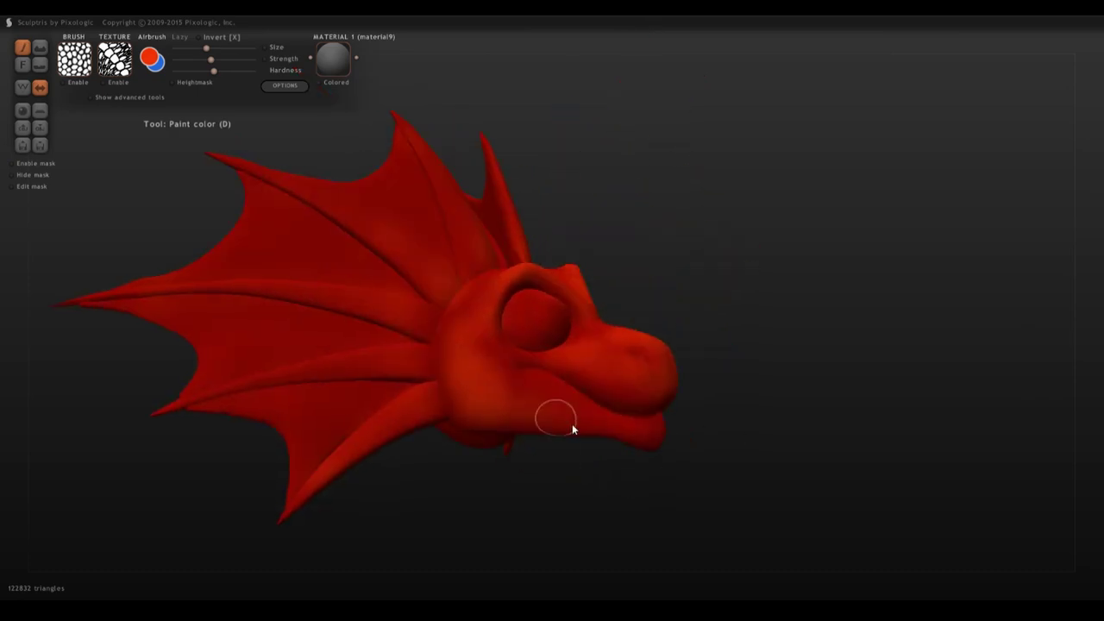
{"action": "right_click_drag", "start_coordinate": [669, 498], "coordinate": [532, 514]}
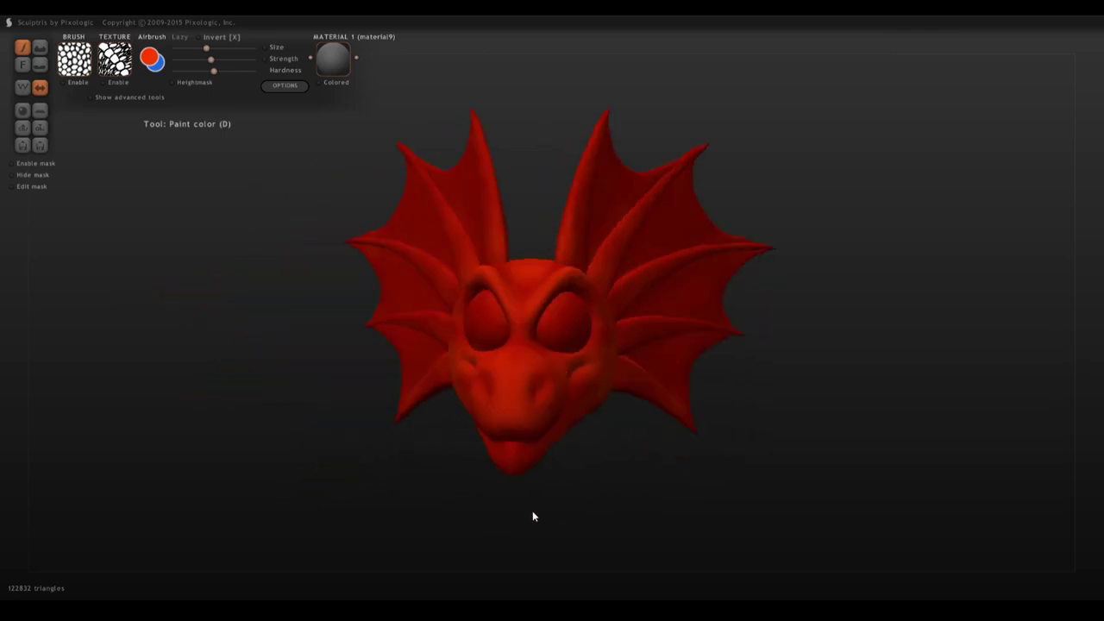
Step: Set the paint colour to dark red, lower the strength, adjust the brush size and airbrush shading onto the face and frills
{"action": "left_click", "coordinate": [153, 59]}
{"action": "left_click", "coordinate": [559, 198]}
{"action": "left_click", "coordinate": [493, 398]}
{"action": "left_click", "coordinate": [198, 61]}
{"action": "left_click", "coordinate": [213, 49]}
{"action": "right_click_drag", "start_coordinate": [432, 483], "coordinate": [565, 483]}
{"action": "mouse_move", "coordinate": [438, 383]}
{"action": "left_mouse_down"}
{"action": "mouse_move", "coordinate": [508, 367]}
{"action": "mouse_move", "coordinate": [458, 333]}
{"action": "mouse_move", "coordinate": [544, 325]}
{"action": "mouse_move", "coordinate": [630, 367]}
{"action": "left_mouse_up"}
{"action": "right_click_drag", "start_coordinate": [628, 367], "coordinate": [557, 372]}
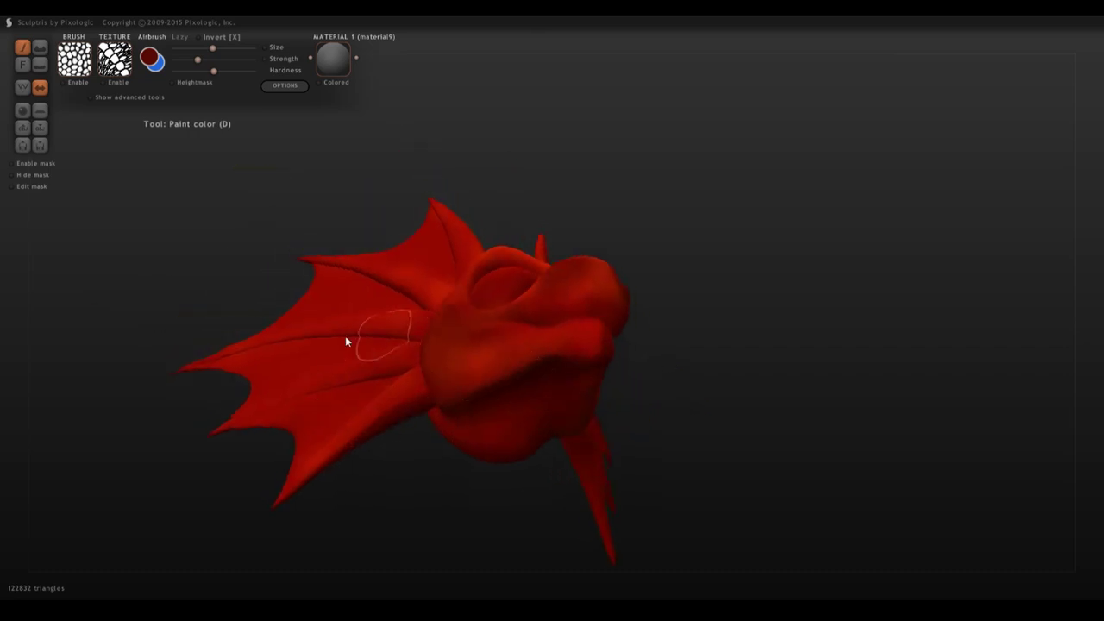
{"action": "mouse_move", "coordinate": [390, 290]}
{"action": "right_mouse_down"}
{"action": "mouse_move", "coordinate": [424, 212]}
{"action": "mouse_move", "coordinate": [563, 334]}
{"action": "mouse_move", "coordinate": [592, 239]}
{"action": "mouse_move", "coordinate": [486, 360]}
{"action": "mouse_move", "coordinate": [485, 562]}
{"action": "mouse_move", "coordinate": [623, 574]}
{"action": "mouse_move", "coordinate": [539, 351]}
{"action": "right_mouse_up"}
{"action": "right_click_drag", "start_coordinate": [628, 461], "coordinate": [423, 207]}
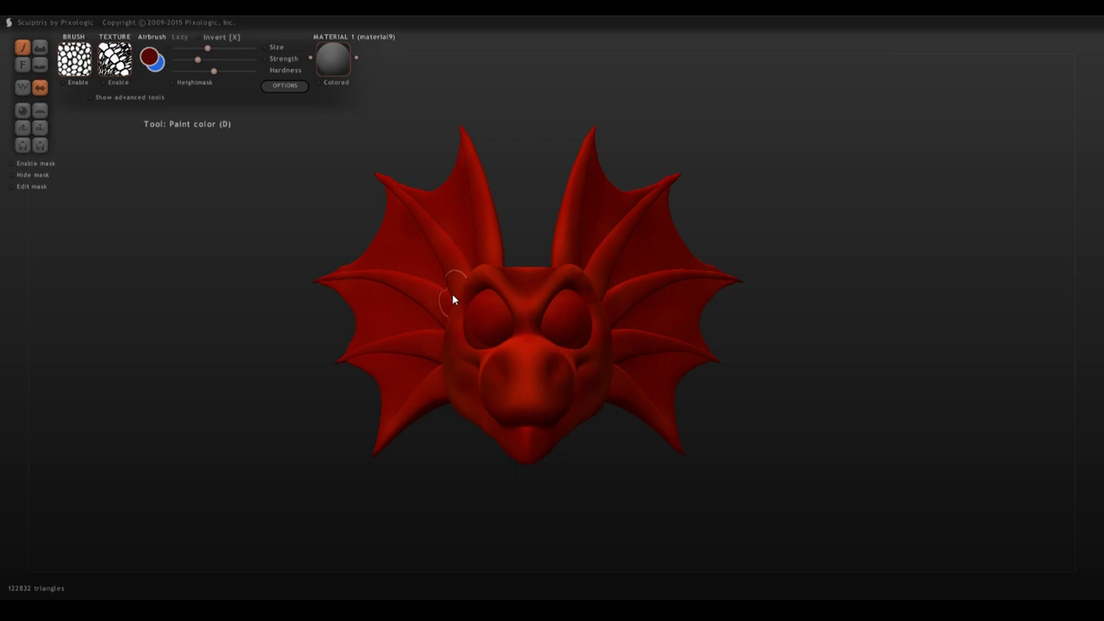
Step: Set the paint colour to bright saturated red and fill the entire model with it
{"action": "left_click", "coordinate": [151, 60]}
{"action": "left_click", "coordinate": [557, 163]}
{"action": "left_click", "coordinate": [483, 396]}
{"action": "mouse_move", "coordinate": [145, 332]}
{"action": "right_mouse_down"}
{"action": "mouse_move", "coordinate": [263, 356]}
{"action": "mouse_move", "coordinate": [199, 349]}
{"action": "mouse_move", "coordinate": [152, 313]}
{"action": "mouse_move", "coordinate": [428, 359]}
{"action": "mouse_move", "coordinate": [750, 310]}
{"action": "mouse_move", "coordinate": [840, 353]}
{"action": "right_mouse_up"}
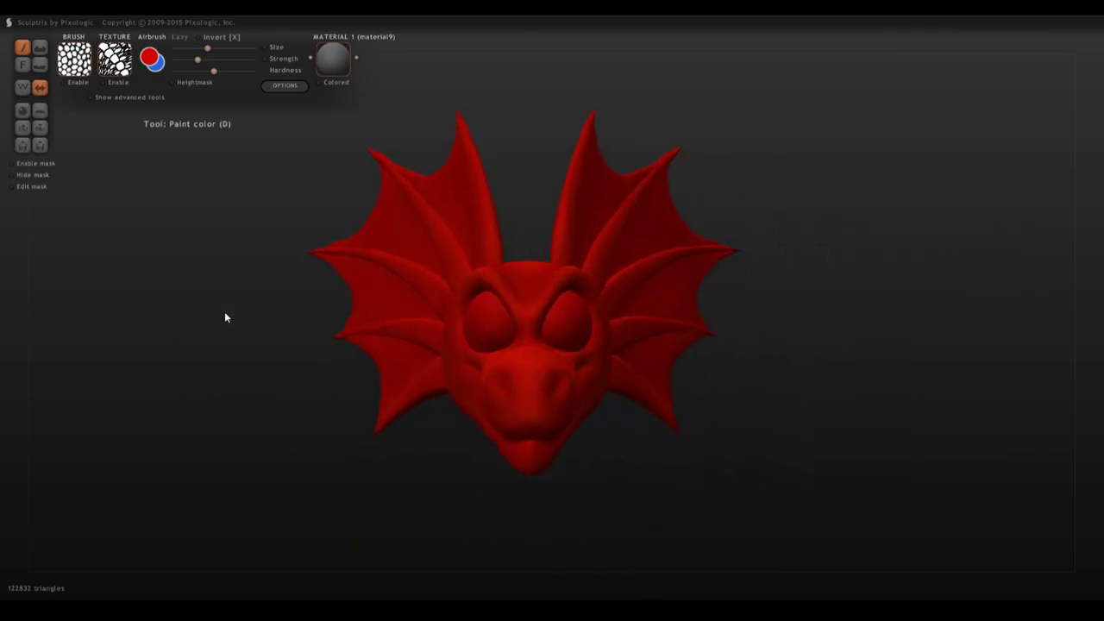
{"action": "right_click_drag", "start_coordinate": [224, 316], "coordinate": [264, 316]}
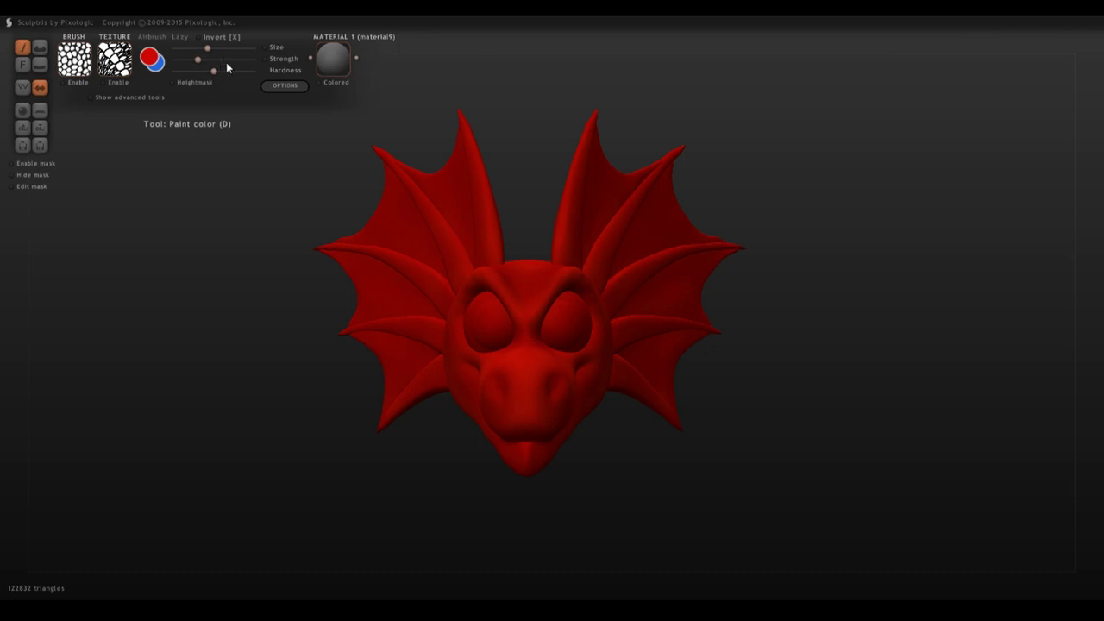
Step: With Airbrush disabled, raise the strength, set the paint colour to orange and paint the lower lip and front of the jaw
{"action": "left_click_drag", "start_coordinate": [226, 64], "coordinate": [240, 60]}
{"action": "left_click", "coordinate": [151, 57]}
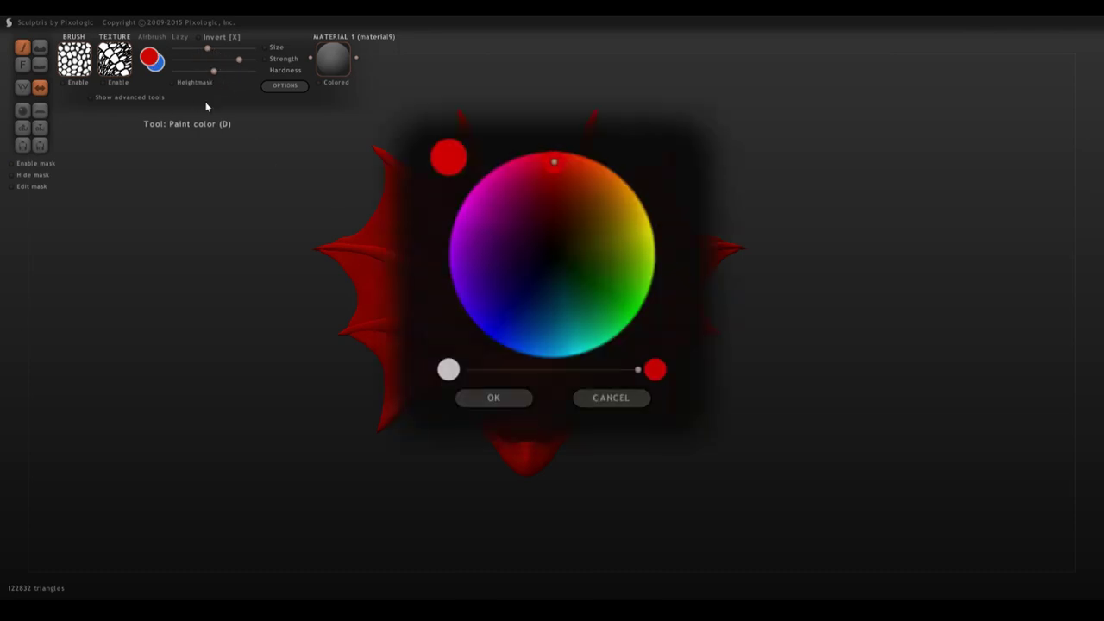
{"action": "left_click", "coordinate": [600, 176]}
{"action": "left_click", "coordinate": [494, 397]}
{"action": "mouse_move", "coordinate": [586, 434]}
{"action": "right_mouse_down"}
{"action": "mouse_move", "coordinate": [626, 503]}
{"action": "mouse_move", "coordinate": [594, 445]}
{"action": "right_mouse_up"}
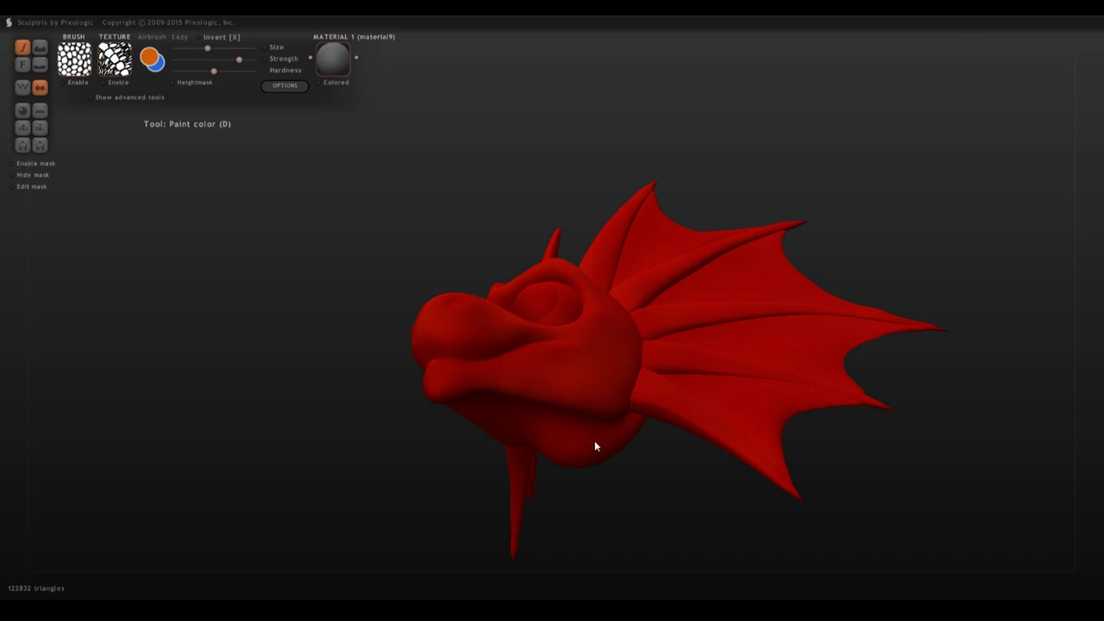
{"action": "left_click_drag", "start_coordinate": [430, 377], "coordinate": [460, 386]}
{"action": "left_click_drag", "start_coordinate": [392, 475], "coordinate": [475, 463]}
{"action": "left_click_drag", "start_coordinate": [507, 369], "coordinate": [546, 363]}
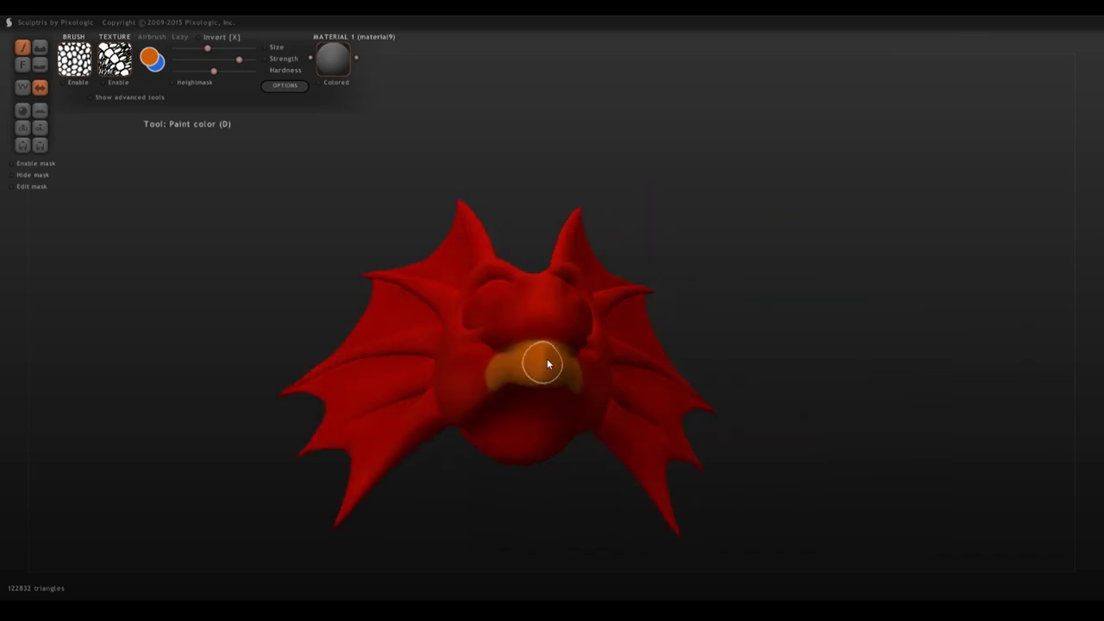
Step: Paint the sides of the lower jaw, the chin and the throat underside solid orange
{"action": "mouse_move", "coordinate": [587, 509]}
{"action": "left_mouse_down"}
{"action": "mouse_move", "coordinate": [501, 539]}
{"action": "mouse_move", "coordinate": [483, 530]}
{"action": "left_mouse_up"}
{"action": "mouse_move", "coordinate": [474, 382]}
{"action": "left_mouse_down"}
{"action": "mouse_move", "coordinate": [572, 363]}
{"action": "mouse_move", "coordinate": [603, 394]}
{"action": "mouse_move", "coordinate": [575, 422]}
{"action": "left_mouse_up"}
{"action": "right_click_drag", "start_coordinate": [574, 422], "coordinate": [520, 357]}
{"action": "mouse_move", "coordinate": [520, 357]}
{"action": "left_mouse_down"}
{"action": "mouse_move", "coordinate": [558, 354]}
{"action": "mouse_move", "coordinate": [578, 423]}
{"action": "left_mouse_up"}
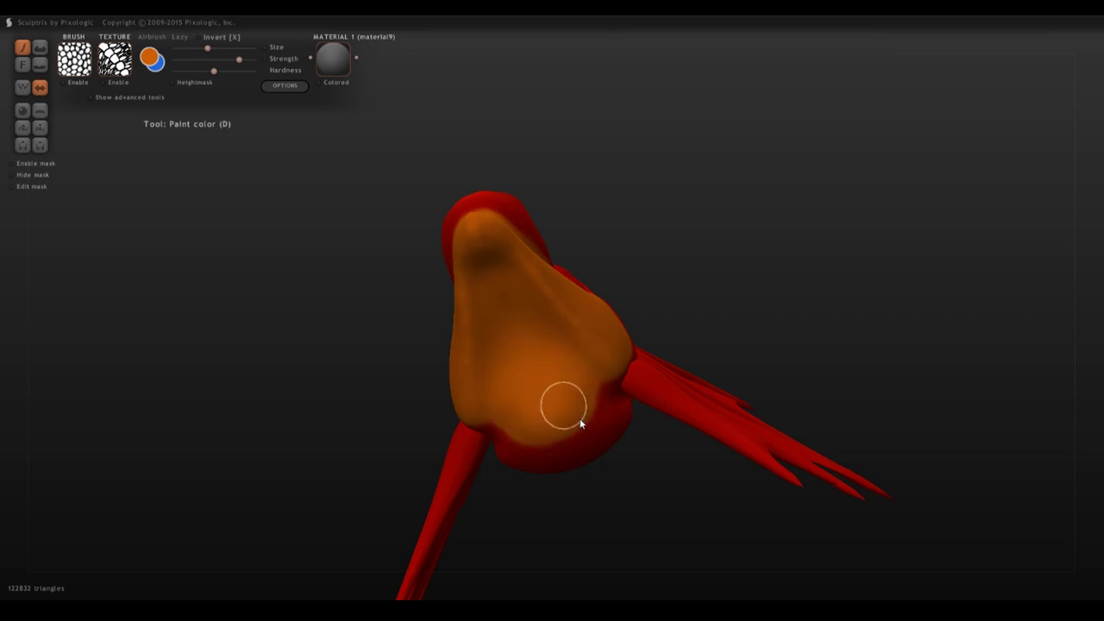
Step: Try to paint the frill membrane orange alongside the spines, and undo the strokes
{"action": "mouse_move", "coordinate": [578, 424]}
{"action": "right_mouse_down"}
{"action": "mouse_move", "coordinate": [710, 539]}
{"action": "mouse_move", "coordinate": [668, 511]}
{"action": "mouse_move", "coordinate": [554, 517]}
{"action": "mouse_move", "coordinate": [685, 475]}
{"action": "mouse_move", "coordinate": [724, 360]}
{"action": "mouse_move", "coordinate": [678, 286]}
{"action": "right_mouse_up"}
{"action": "left_click_drag", "start_coordinate": [678, 287], "coordinate": [723, 259]}
{"action": "mouse_move", "coordinate": [703, 373]}
{"action": "right_mouse_down"}
{"action": "mouse_move", "coordinate": [834, 239]}
{"action": "mouse_move", "coordinate": [855, 237]}
{"action": "right_mouse_up"}
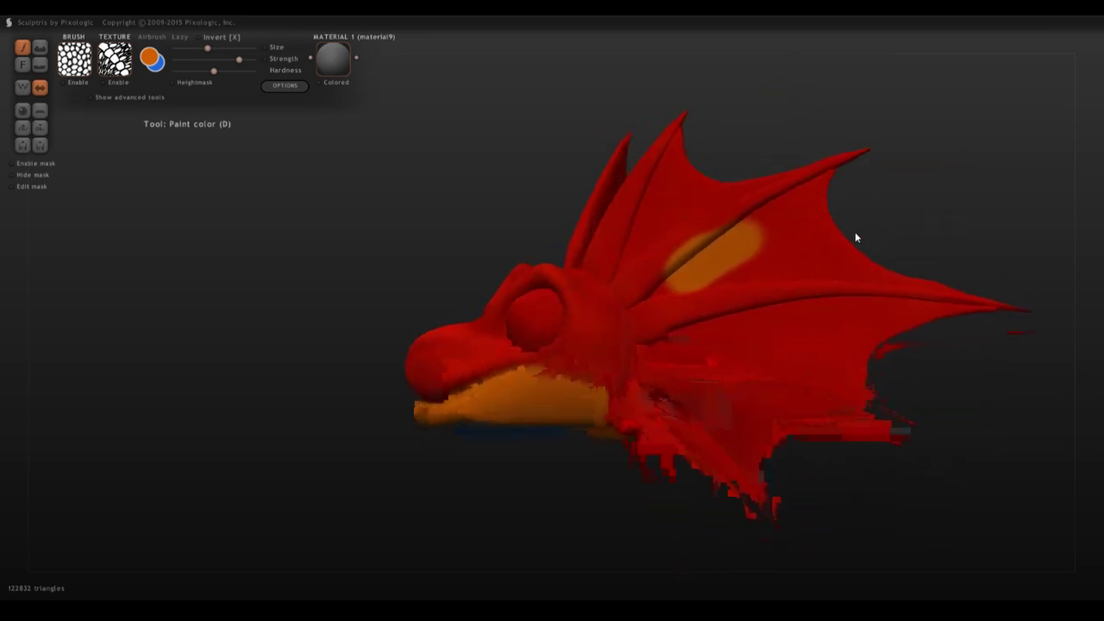
{"action": "key", "text": "ctrl+z"}
{"action": "mouse_move", "coordinate": [704, 315]}
{"action": "right_mouse_down"}
{"action": "mouse_move", "coordinate": [695, 541]}
{"action": "mouse_move", "coordinate": [754, 540]}
{"action": "mouse_move", "coordinate": [629, 532]}
{"action": "mouse_move", "coordinate": [672, 516]}
{"action": "mouse_move", "coordinate": [656, 495]}
{"action": "right_mouse_up"}
{"action": "right_click_drag", "start_coordinate": [819, 226], "coordinate": [763, 236]}
{"action": "left_click_drag", "start_coordinate": [759, 238], "coordinate": [664, 281]}
{"action": "mouse_move", "coordinate": [664, 281]}
{"action": "right_mouse_down"}
{"action": "mouse_move", "coordinate": [819, 197]}
{"action": "mouse_move", "coordinate": [791, 231]}
{"action": "mouse_move", "coordinate": [820, 210]}
{"action": "mouse_move", "coordinate": [758, 241]}
{"action": "right_mouse_up"}
{"action": "key", "text": "ctrl+z"}
{"action": "key", "text": "ctrl+z"}
{"action": "key", "text": "ctrl+z"}
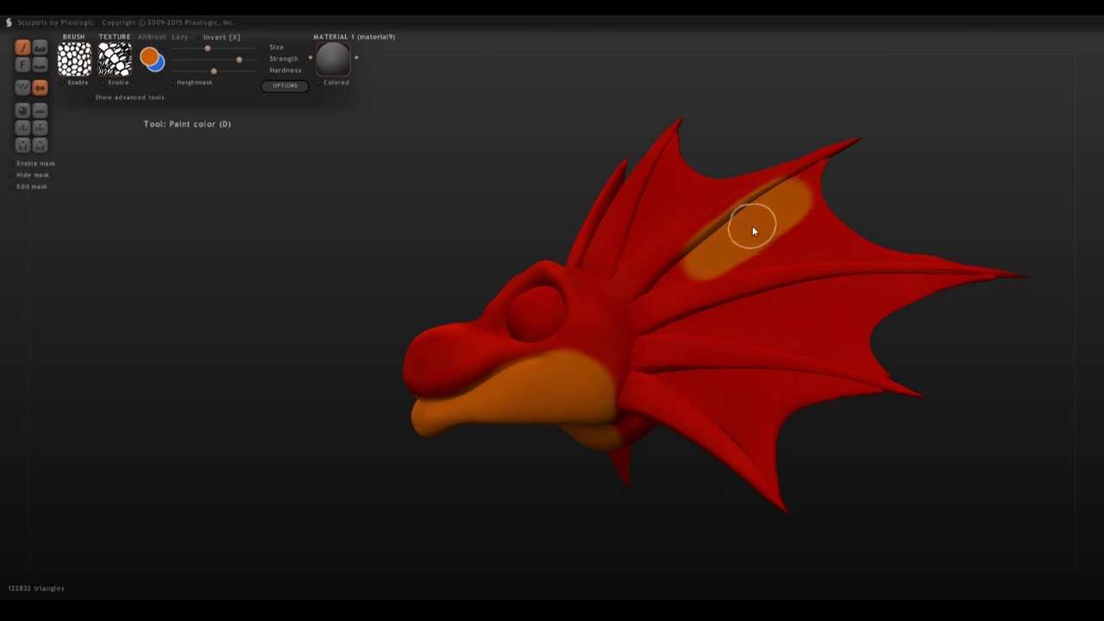
Step: Hide the head, eyes and frill spines, leaving only the frill membranes exposed for painting
{"action": "key", "text": "h"}
{"action": "key", "text": "h"}
{"action": "key", "text": "h"}
{"action": "key", "text": "h"}
{"action": "key", "text": "h"}
{"action": "key", "text": "h"}
{"action": "key", "text": "h"}
{"action": "key", "text": "h"}
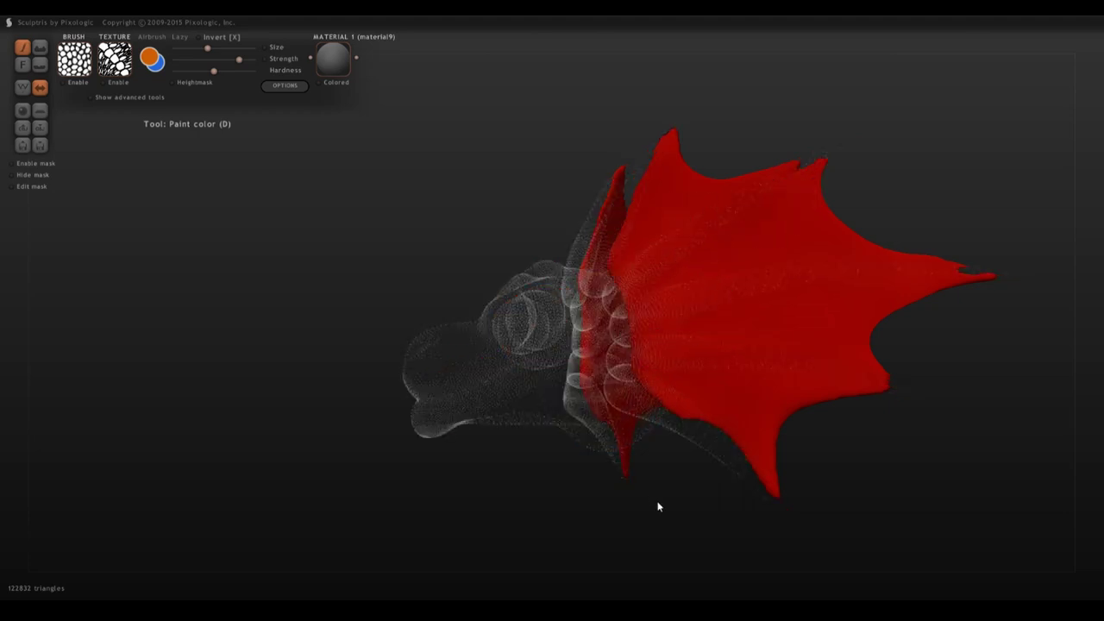
Step: Adjust the brush size and paint the outer face of the exposed frill membranes solid orange
{"action": "mouse_move", "coordinate": [658, 505]}
{"action": "right_mouse_down"}
{"action": "mouse_move", "coordinate": [653, 216]}
{"action": "mouse_move", "coordinate": [636, 488]}
{"action": "mouse_move", "coordinate": [629, 362]}
{"action": "mouse_move", "coordinate": [714, 486]}
{"action": "mouse_move", "coordinate": [592, 453]}
{"action": "right_mouse_up"}
{"action": "scroll", "coordinate": [661, 256], "scroll_direction": "up", "scroll_amount": 2}
{"action": "left_click_drag", "start_coordinate": [662, 257], "coordinate": [690, 251]}
{"action": "left_click_drag", "start_coordinate": [227, 48], "coordinate": [219, 48]}
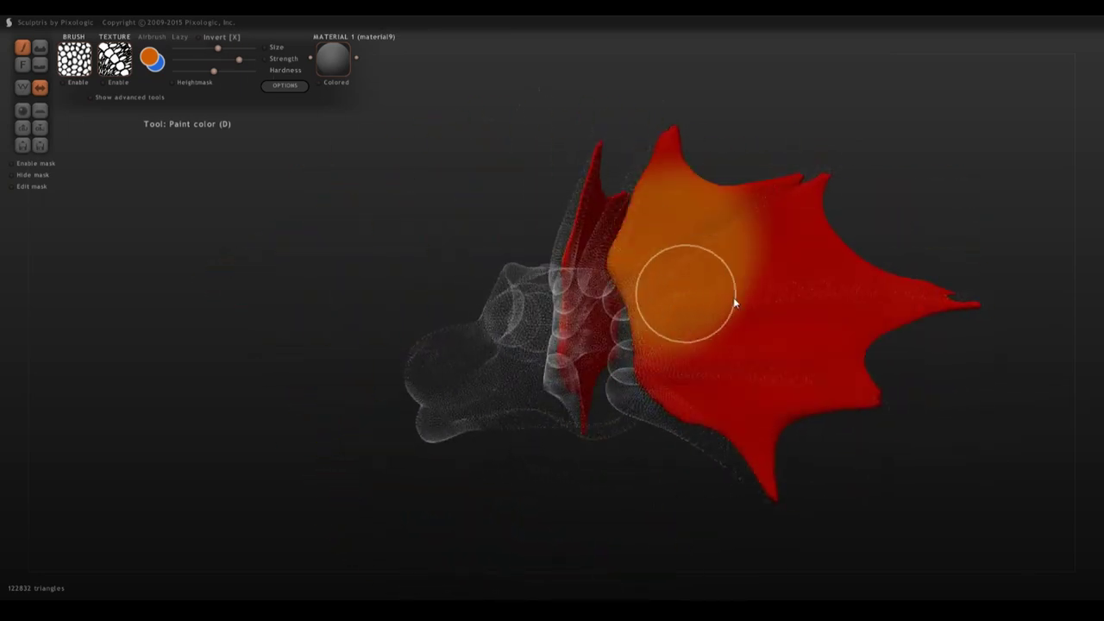
{"action": "left_click_drag", "start_coordinate": [709, 298], "coordinate": [749, 286]}
{"action": "left_click_drag", "start_coordinate": [218, 49], "coordinate": [207, 49]}
{"action": "mouse_move", "coordinate": [739, 278]}
{"action": "left_mouse_down"}
{"action": "mouse_move", "coordinate": [781, 278]}
{"action": "mouse_move", "coordinate": [770, 186]}
{"action": "mouse_move", "coordinate": [808, 202]}
{"action": "mouse_move", "coordinate": [653, 364]}
{"action": "mouse_move", "coordinate": [764, 481]}
{"action": "mouse_move", "coordinate": [802, 422]}
{"action": "mouse_move", "coordinate": [872, 396]}
{"action": "mouse_move", "coordinate": [795, 312]}
{"action": "mouse_move", "coordinate": [830, 268]}
{"action": "mouse_move", "coordinate": [819, 203]}
{"action": "mouse_move", "coordinate": [692, 170]}
{"action": "mouse_move", "coordinate": [674, 185]}
{"action": "left_mouse_up"}
{"action": "left_click_drag", "start_coordinate": [899, 440], "coordinate": [896, 457]}
Step: Enable Airbrush, lower the strength, enlarge the brush slightly and airbrush yellow-orange highlights on the upper section of the frill membrane
{"action": "left_click", "coordinate": [154, 38]}
{"action": "left_click_drag", "start_coordinate": [239, 60], "coordinate": [207, 60]}
{"action": "left_click_drag", "start_coordinate": [207, 48], "coordinate": [213, 49]}
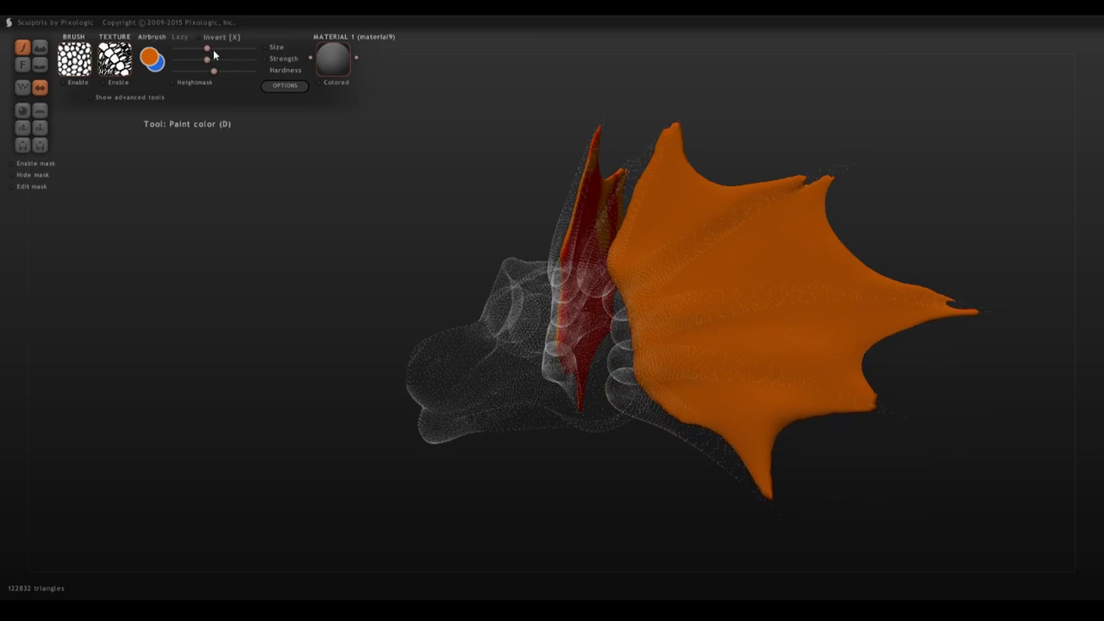
{"action": "left_click", "coordinate": [151, 57]}
{"action": "left_click", "coordinate": [622, 191]}
{"action": "left_click", "coordinate": [492, 397]}
{"action": "left_click_drag", "start_coordinate": [634, 129], "coordinate": [639, 259]}
{"action": "right_click_drag", "start_coordinate": [638, 257], "coordinate": [681, 212]}
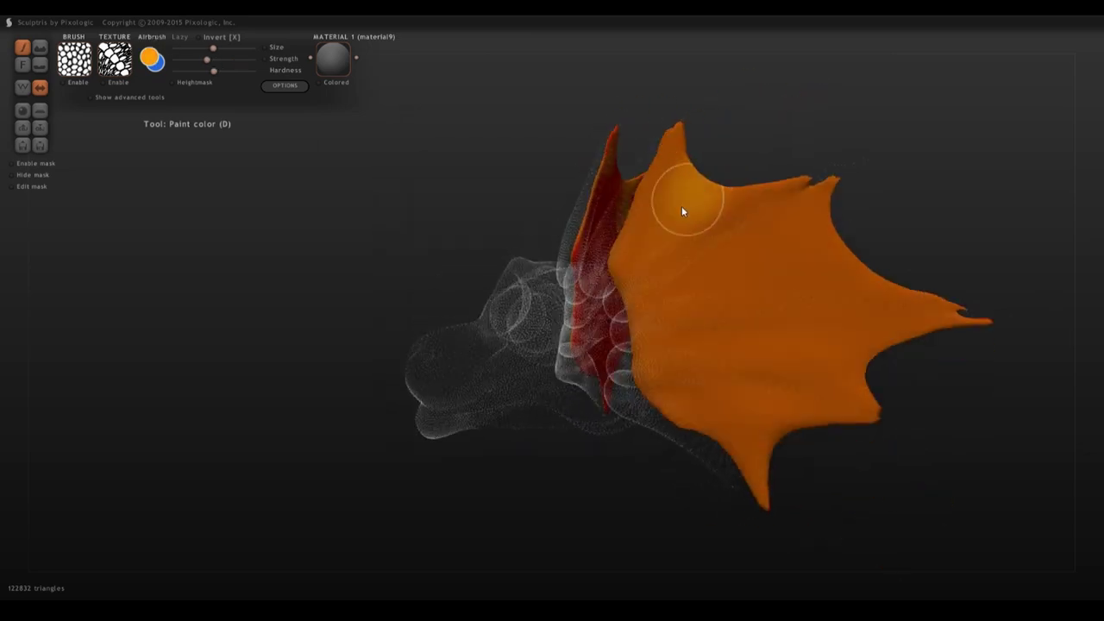
Step: Extend the yellow-orange highlights across the remaining membrane sections between the spines, and unhide the rest of the model
{"action": "mouse_move", "coordinate": [850, 242]}
{"action": "right_mouse_down"}
{"action": "mouse_move", "coordinate": [806, 249]}
{"action": "mouse_move", "coordinate": [916, 321]}
{"action": "right_mouse_up"}
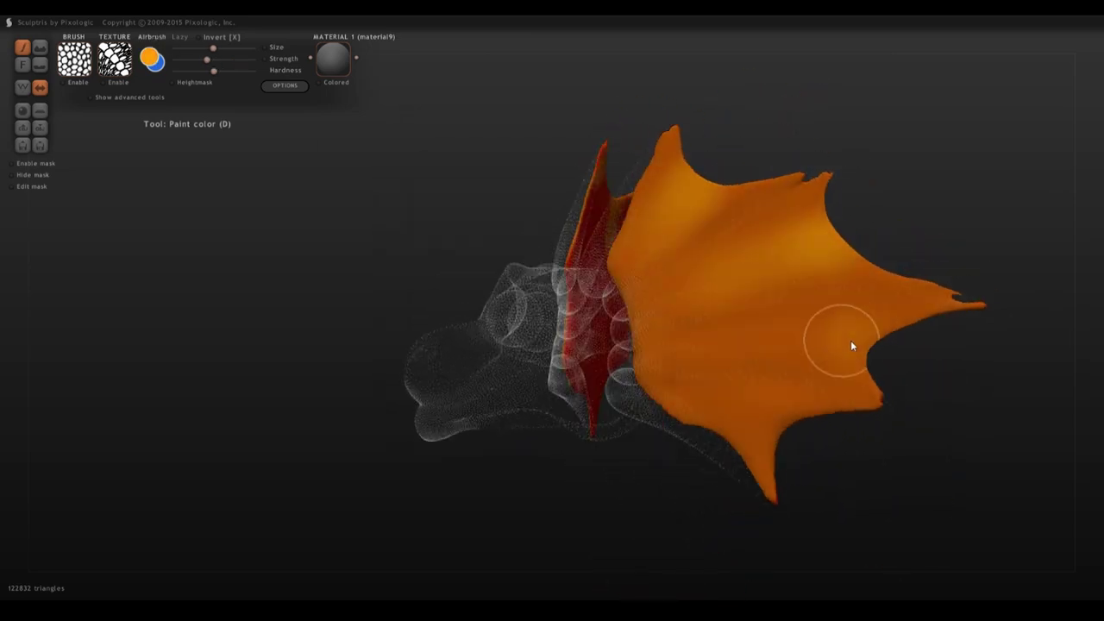
{"action": "mouse_move", "coordinate": [871, 323]}
{"action": "left_mouse_down"}
{"action": "mouse_move", "coordinate": [764, 335]}
{"action": "mouse_move", "coordinate": [840, 294]}
{"action": "left_mouse_up"}
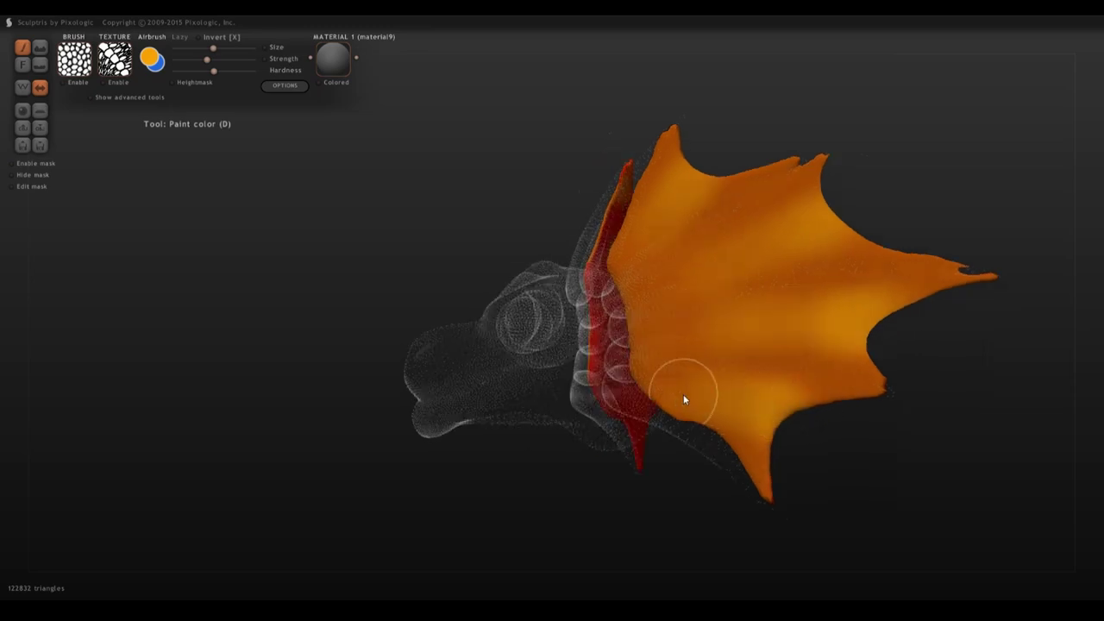
{"action": "right_click_drag", "start_coordinate": [684, 397], "coordinate": [862, 295]}
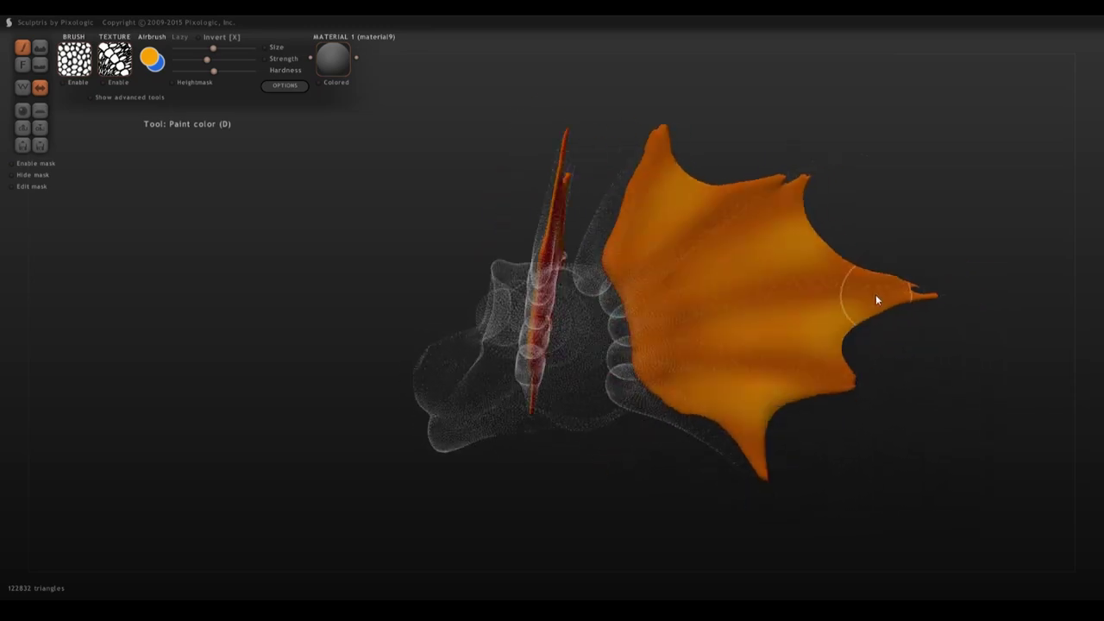
{"action": "mouse_move", "coordinate": [923, 414]}
{"action": "right_mouse_down"}
{"action": "mouse_move", "coordinate": [919, 442]}
{"action": "mouse_move", "coordinate": [825, 500]}
{"action": "mouse_move", "coordinate": [889, 532]}
{"action": "mouse_move", "coordinate": [693, 330]}
{"action": "right_mouse_up"}
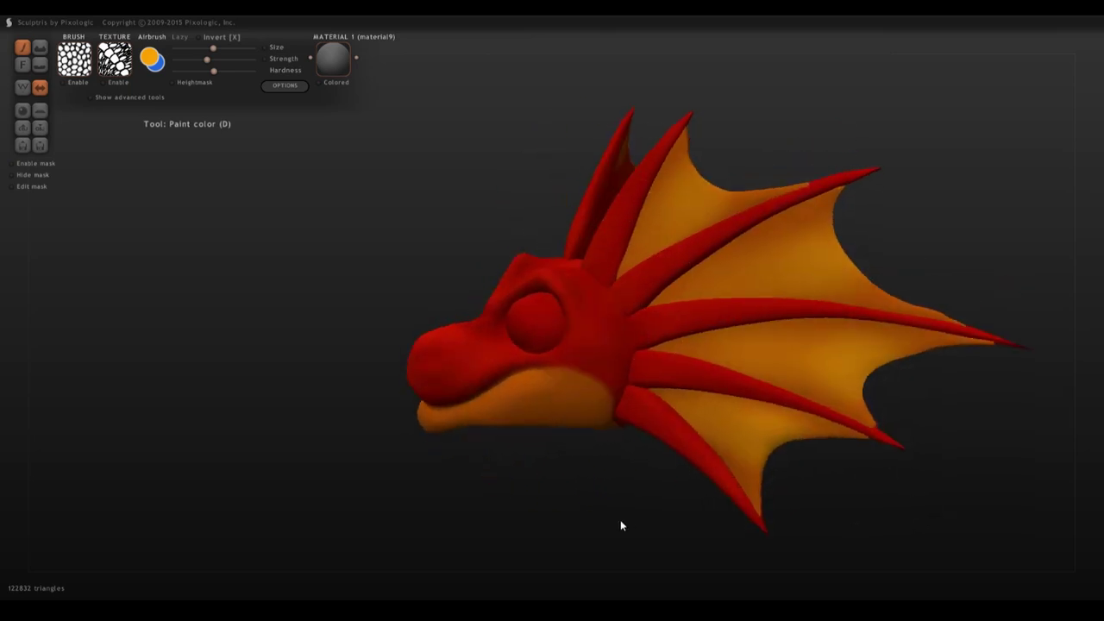
{"action": "right_click_drag", "start_coordinate": [621, 522], "coordinate": [606, 503]}
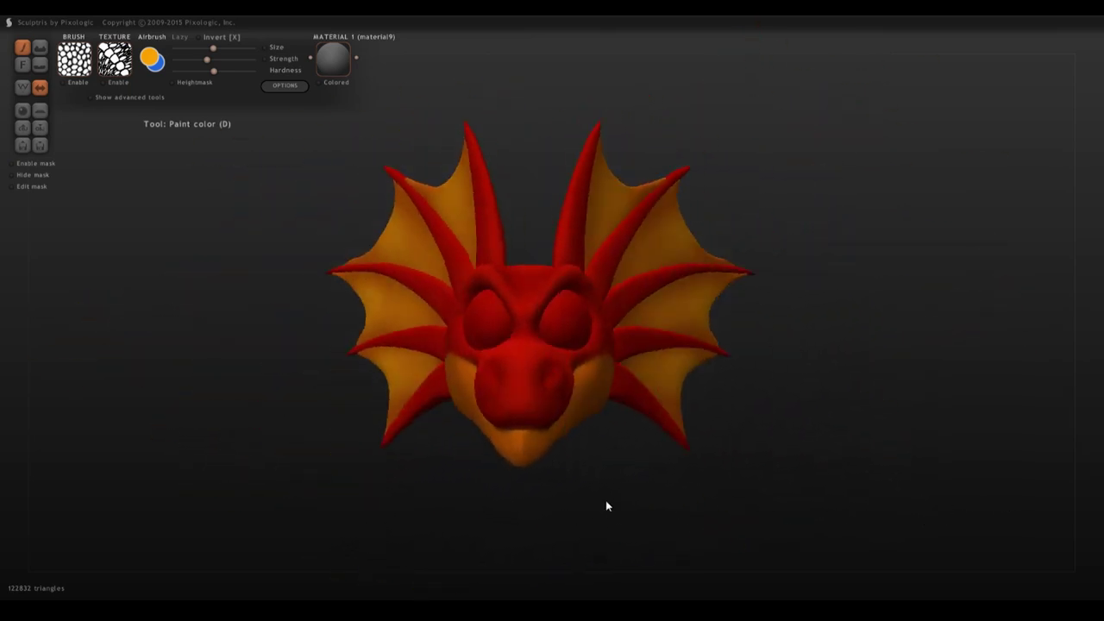
Step: Disable Airbrush, raise the strength, shrink the brush and paint a yellow-orange crescent emblem with a dot and lower arc on the forehead
{"action": "left_click", "coordinate": [151, 37]}
{"action": "left_click_drag", "start_coordinate": [217, 61], "coordinate": [224, 61]}
{"action": "left_click_drag", "start_coordinate": [379, 466], "coordinate": [466, 470]}
{"action": "scroll", "coordinate": [737, 436], "scroll_direction": "up", "scroll_amount": 5}
{"action": "scroll", "coordinate": [737, 436], "scroll_direction": "down", "scroll_amount": 3}
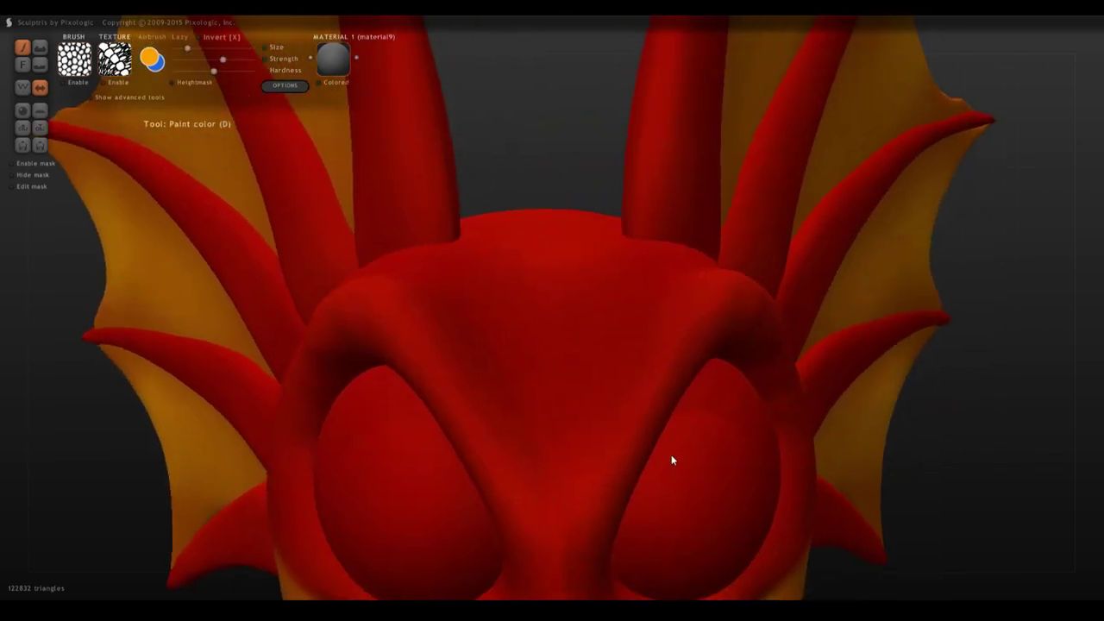
{"action": "right_click_drag", "start_coordinate": [213, 67], "coordinate": [537, 327]}
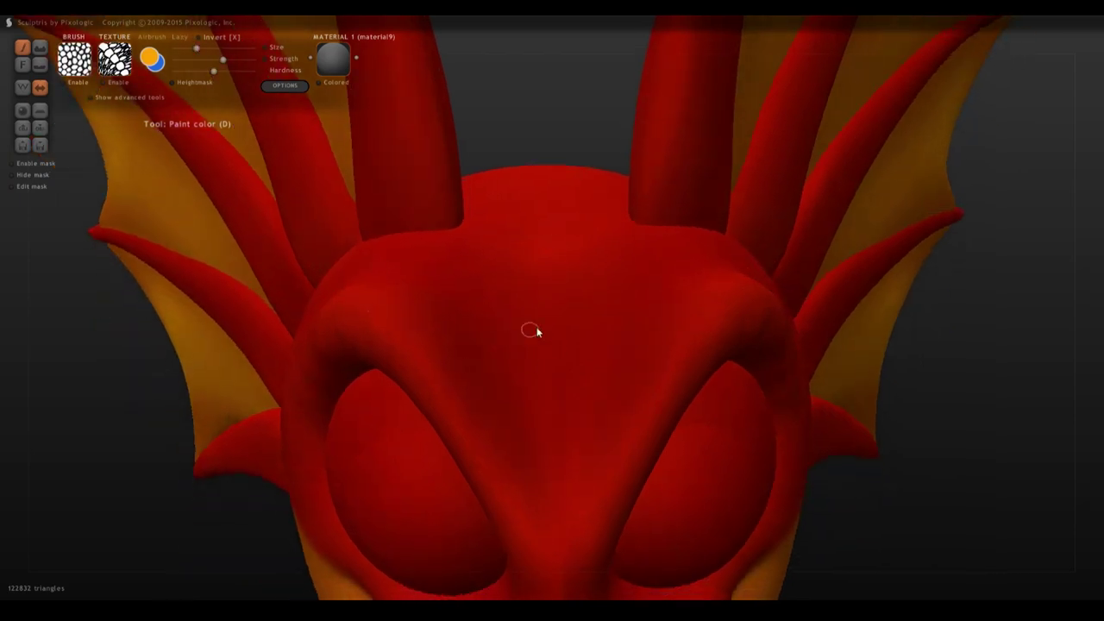
{"action": "mouse_move", "coordinate": [500, 320]}
{"action": "left_mouse_down"}
{"action": "mouse_move", "coordinate": [551, 394]}
{"action": "mouse_move", "coordinate": [509, 340]}
{"action": "mouse_move", "coordinate": [595, 349]}
{"action": "mouse_move", "coordinate": [559, 367]}
{"action": "mouse_move", "coordinate": [562, 394]}
{"action": "mouse_move", "coordinate": [602, 322]}
{"action": "left_mouse_up"}
{"action": "left_click_drag", "start_coordinate": [197, 49], "coordinate": [187, 48]}
{"action": "mouse_move", "coordinate": [521, 347]}
{"action": "left_mouse_down"}
{"action": "mouse_move", "coordinate": [495, 320]}
{"action": "mouse_move", "coordinate": [500, 309]}
{"action": "mouse_move", "coordinate": [554, 402]}
{"action": "mouse_move", "coordinate": [601, 356]}
{"action": "left_mouse_up"}
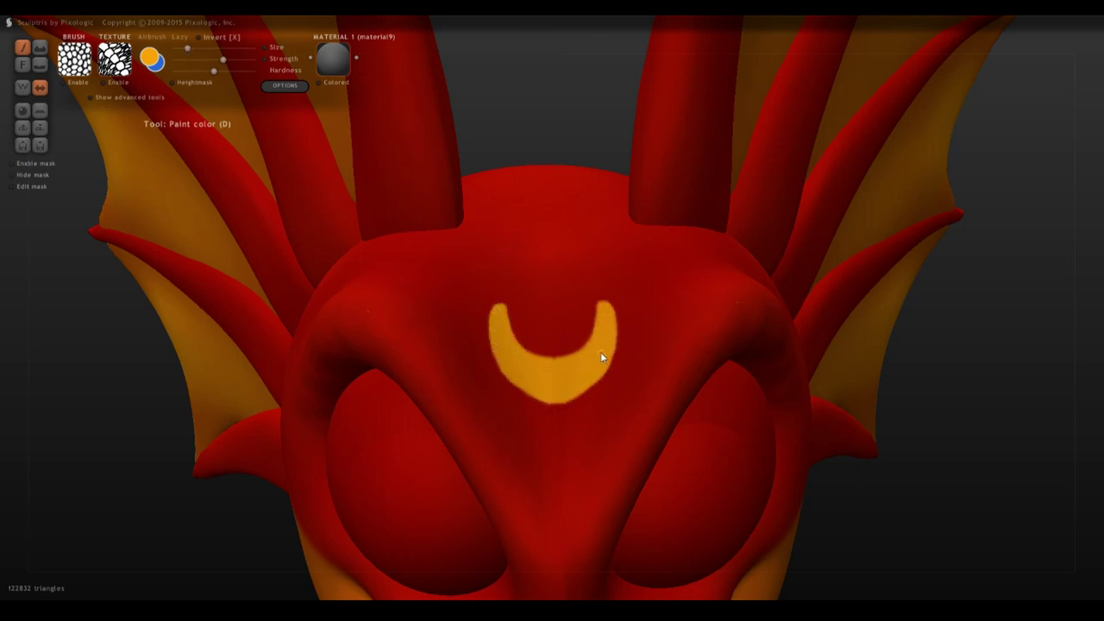
{"action": "mouse_move", "coordinate": [490, 386]}
{"action": "left_mouse_down"}
{"action": "mouse_move", "coordinate": [552, 424]}
{"action": "mouse_move", "coordinate": [506, 414]}
{"action": "mouse_move", "coordinate": [562, 428]}
{"action": "mouse_move", "coordinate": [494, 395]}
{"action": "mouse_move", "coordinate": [564, 427]}
{"action": "left_mouse_up"}
{"action": "scroll", "coordinate": [559, 420], "scroll_direction": "down", "scroll_amount": 5}
Step: Hide the head, paint the outer eyeballs solid white with a larger brush, and bring the head back into view
{"action": "right_click_drag", "start_coordinate": [559, 420], "coordinate": [277, 406]}
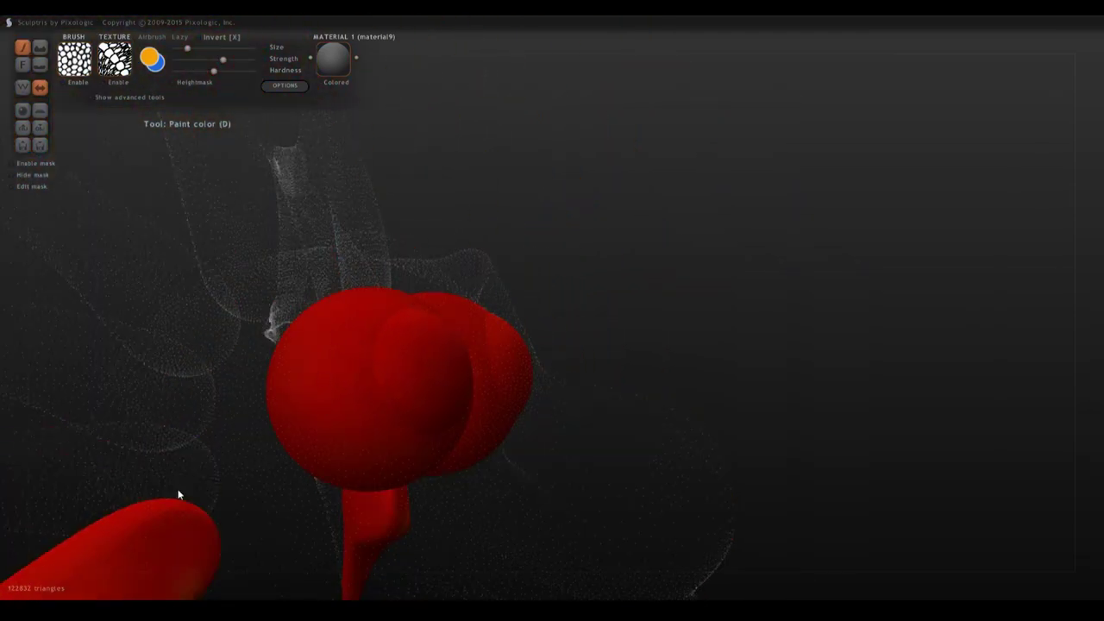
{"action": "left_click", "coordinate": [152, 55]}
{"action": "left_click", "coordinate": [620, 329]}
{"action": "mouse_move", "coordinate": [572, 368]}
{"action": "left_mouse_down"}
{"action": "mouse_move", "coordinate": [466, 369]}
{"action": "mouse_move", "coordinate": [402, 343]}
{"action": "mouse_move", "coordinate": [412, 363]}
{"action": "mouse_move", "coordinate": [345, 295]}
{"action": "mouse_move", "coordinate": [382, 445]}
{"action": "mouse_move", "coordinate": [457, 360]}
{"action": "mouse_move", "coordinate": [384, 404]}
{"action": "left_mouse_up"}
{"action": "left_click", "coordinate": [494, 396]}
{"action": "scroll", "coordinate": [399, 349], "scroll_direction": "up", "scroll_amount": 1, "text": "shift"}
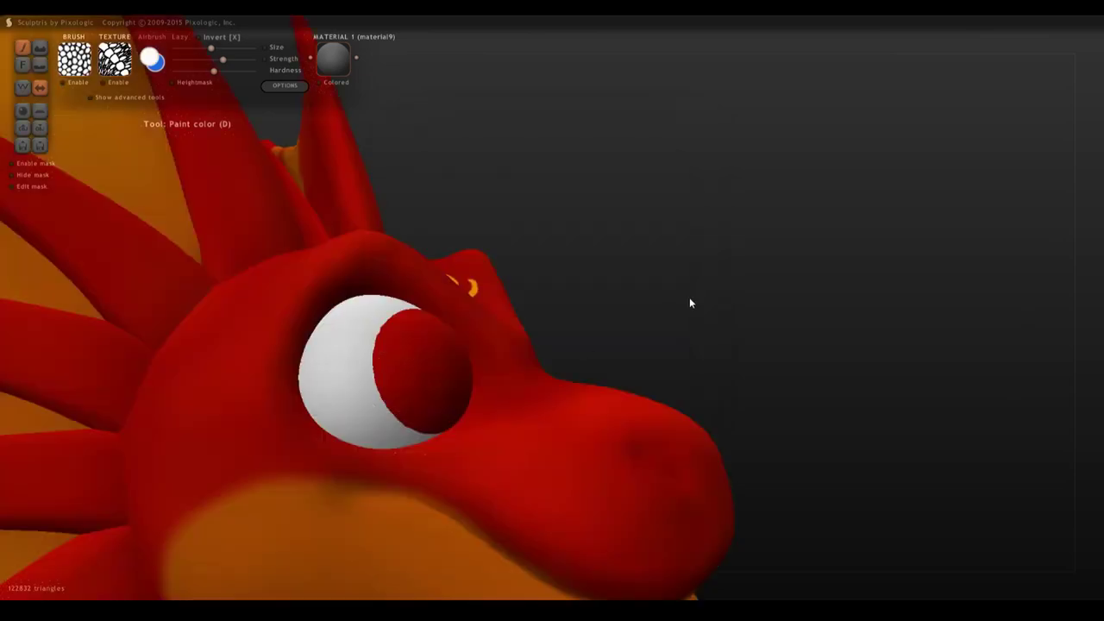
{"action": "scroll", "coordinate": [673, 276], "scroll_direction": "up", "scroll_amount": 6}
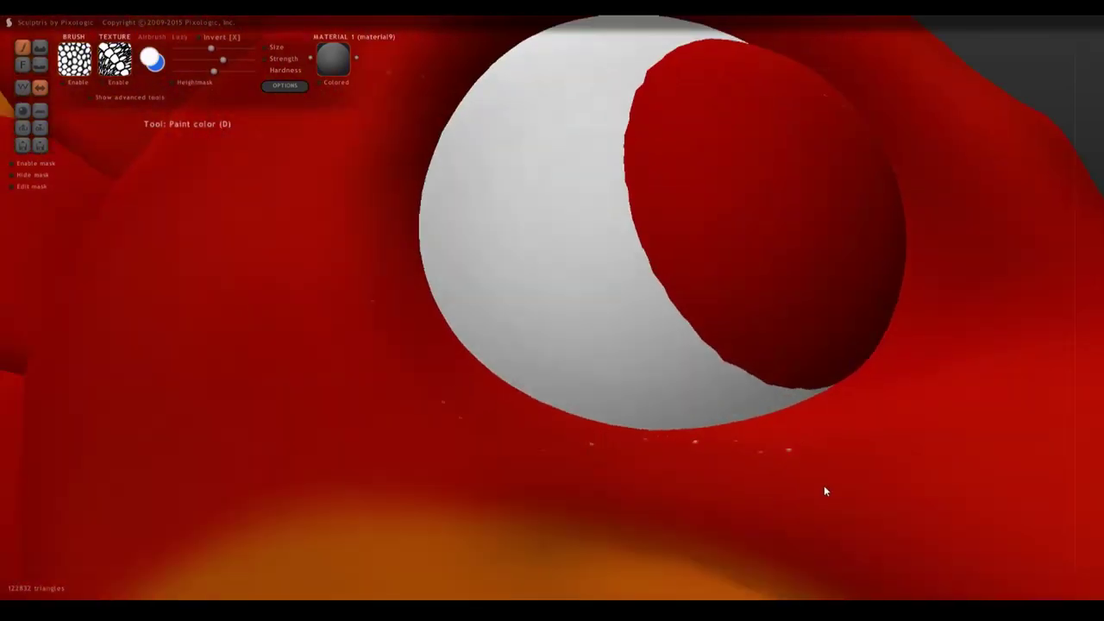
{"action": "mouse_move", "coordinate": [824, 484]}
{"action": "right_mouse_down"}
{"action": "mouse_move", "coordinate": [705, 532]}
{"action": "mouse_move", "coordinate": [751, 486]}
{"action": "mouse_move", "coordinate": [688, 481]}
{"action": "mouse_move", "coordinate": [620, 507]}
{"action": "right_mouse_up"}
{"action": "scroll", "coordinate": [559, 498], "scroll_direction": "down", "scroll_amount": 10}
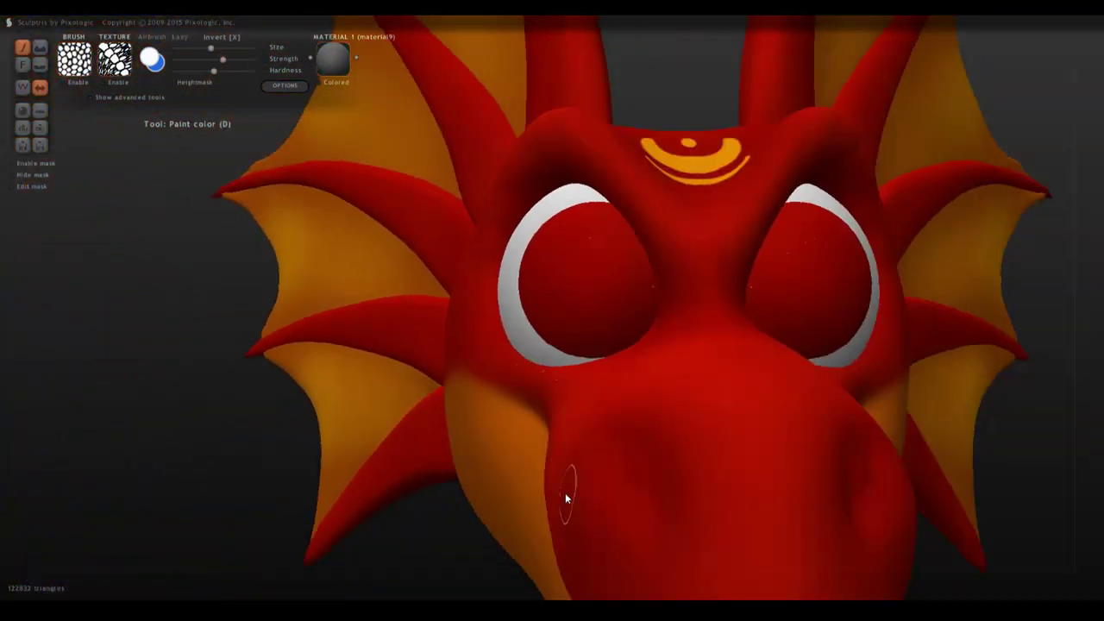
{"action": "right_click_drag", "start_coordinate": [679, 425], "coordinate": [592, 377]}
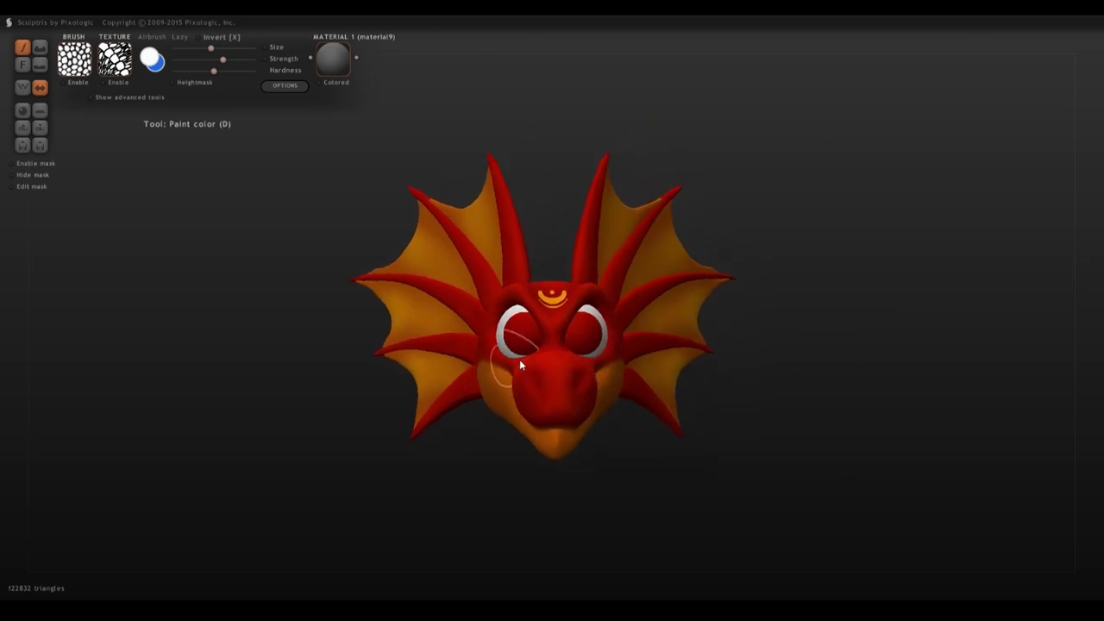
Step: Enable Airbrush, set the paint colour to grey, isolate the eyeballs and shade their white areas, and unhide the head
{"action": "right_click_drag", "start_coordinate": [816, 320], "coordinate": [727, 380]}
{"action": "scroll", "coordinate": [453, 434], "scroll_direction": "up", "scroll_amount": 8}
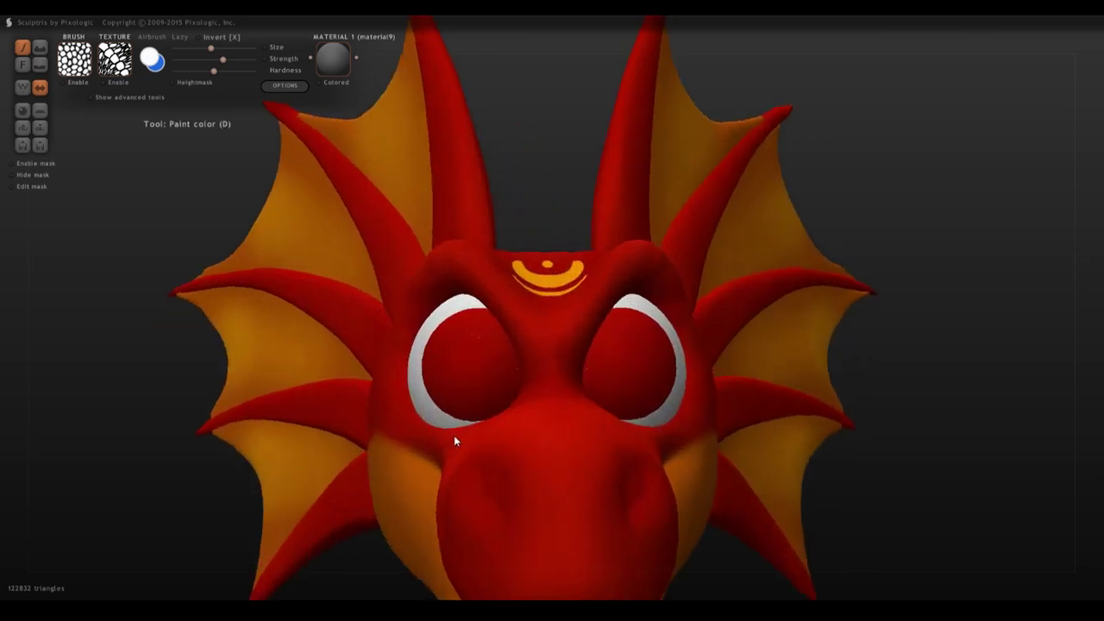
{"action": "right_click_drag", "start_coordinate": [454, 435], "coordinate": [638, 435]}
{"action": "left_click", "coordinate": [157, 38]}
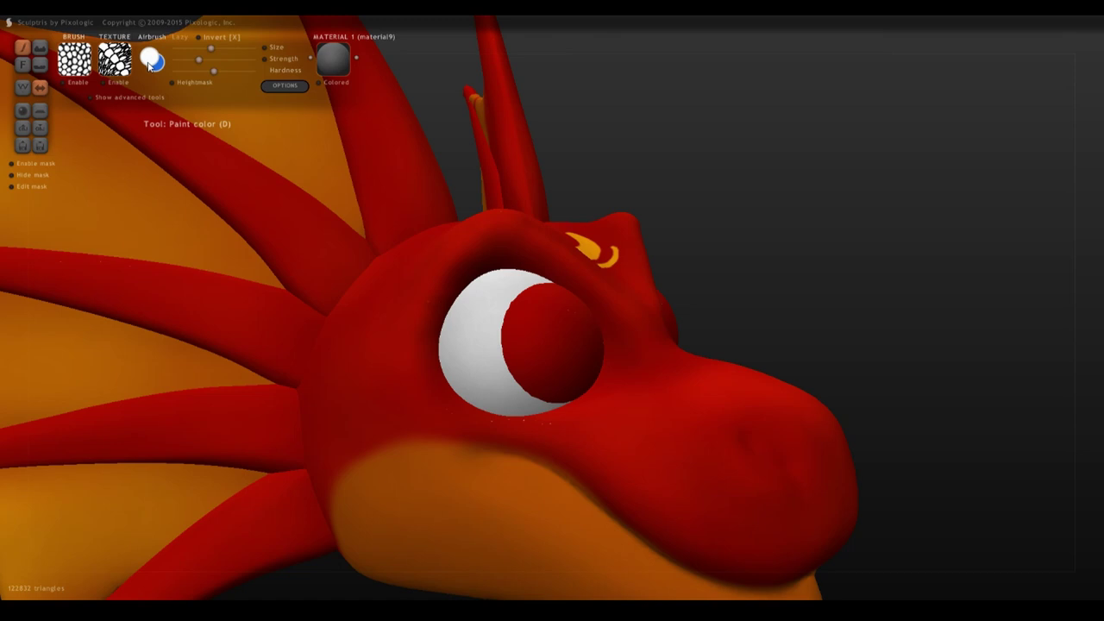
{"action": "left_click", "coordinate": [150, 64]}
{"action": "left_click", "coordinate": [556, 178]}
{"action": "left_click", "coordinate": [494, 398]}
{"action": "key", "text": "h"}
{"action": "key", "text": "h"}
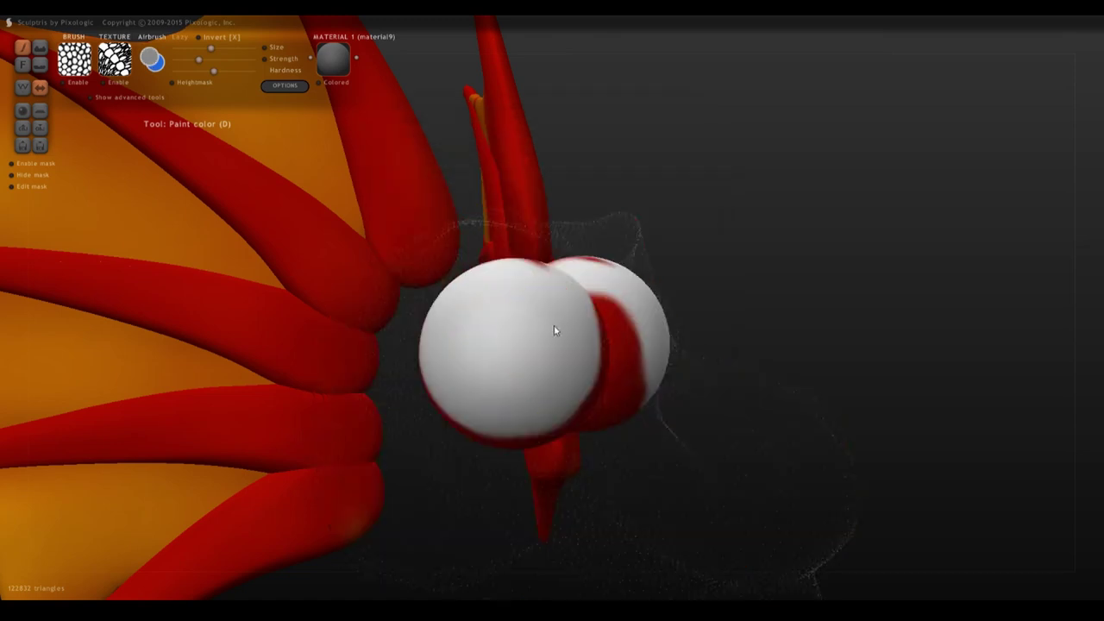
{"action": "mouse_move", "coordinate": [452, 350]}
{"action": "left_mouse_down"}
{"action": "mouse_move", "coordinate": [500, 290]}
{"action": "mouse_move", "coordinate": [491, 316]}
{"action": "mouse_move", "coordinate": [574, 283]}
{"action": "mouse_move", "coordinate": [438, 395]}
{"action": "mouse_move", "coordinate": [460, 355]}
{"action": "mouse_move", "coordinate": [417, 352]}
{"action": "mouse_move", "coordinate": [477, 301]}
{"action": "left_mouse_up"}
{"action": "key", "text": "ctrl+h"}
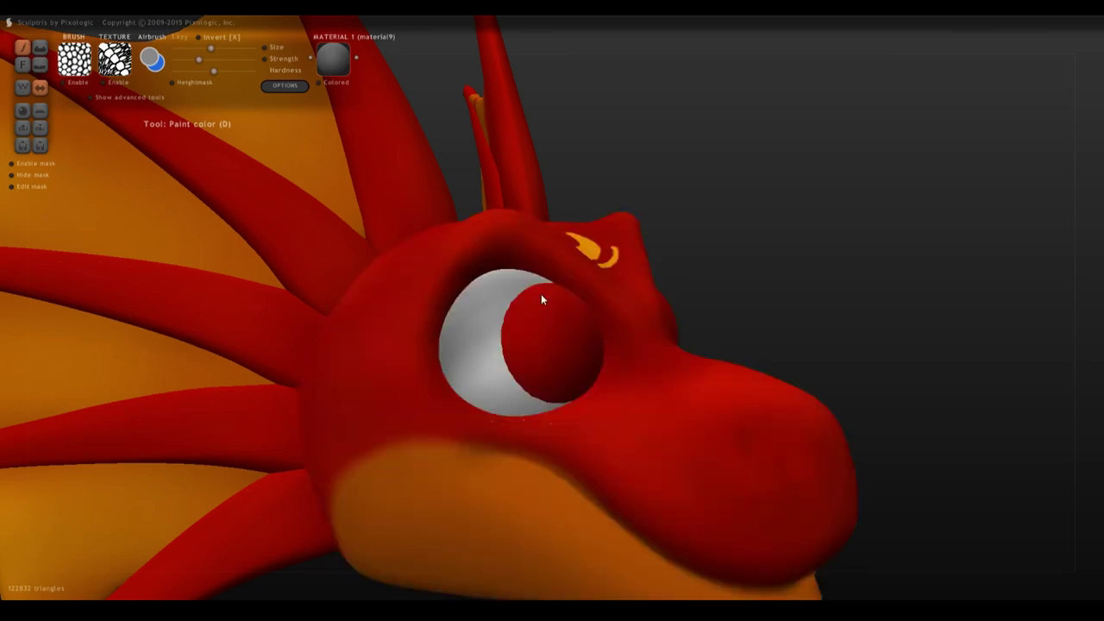
Step: Set the paint colour back to pure white and airbrush a highlight onto the eyes
{"action": "mouse_move", "coordinate": [810, 289]}
{"action": "left_mouse_down"}
{"action": "mouse_move", "coordinate": [672, 259]}
{"action": "mouse_move", "coordinate": [839, 268]}
{"action": "left_mouse_up"}
{"action": "left_click", "coordinate": [151, 59]}
{"action": "left_click_drag", "start_coordinate": [555, 328], "coordinate": [555, 418]}
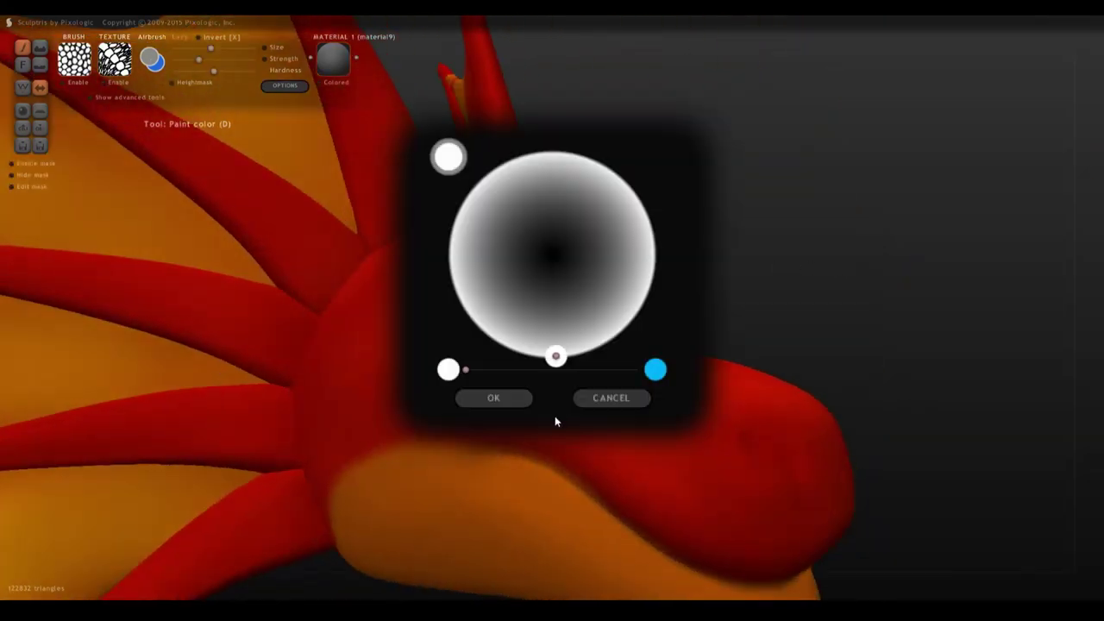
{"action": "left_click", "coordinate": [493, 398]}
{"action": "mouse_move", "coordinate": [517, 333]}
{"action": "left_mouse_down"}
{"action": "mouse_move", "coordinate": [512, 373]}
{"action": "mouse_move", "coordinate": [502, 369]}
{"action": "left_mouse_up"}
{"action": "mouse_move", "coordinate": [759, 263]}
{"action": "left_mouse_down"}
{"action": "mouse_move", "coordinate": [639, 263]}
{"action": "mouse_move", "coordinate": [741, 266]}
{"action": "left_mouse_up"}
Step: Hide the head and white eyeballs, disable Airbrush, paint the inner iris spheres solid blue, and unhide the hidden parts
{"action": "key", "text": "h"}
{"action": "key", "text": "ctrl+z"}
{"action": "left_click", "coordinate": [152, 37]}
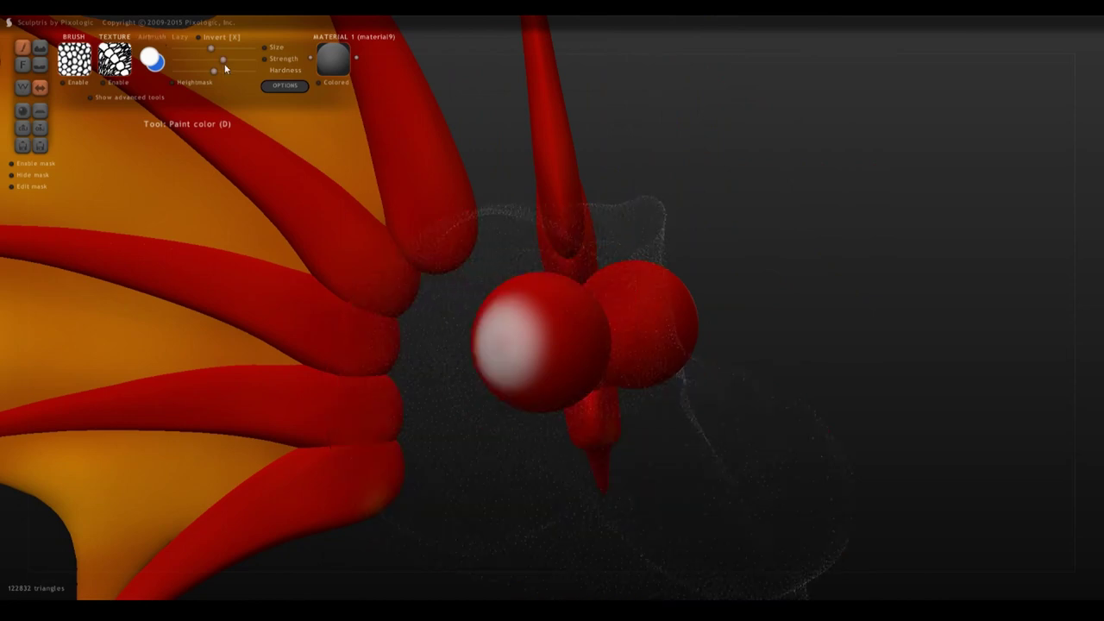
{"action": "left_click", "coordinate": [152, 58]}
{"action": "left_click", "coordinate": [545, 340]}
{"action": "left_click", "coordinate": [516, 397]}
{"action": "mouse_move", "coordinate": [541, 316]}
{"action": "left_mouse_down"}
{"action": "mouse_move", "coordinate": [589, 348]}
{"action": "mouse_move", "coordinate": [519, 378]}
{"action": "mouse_move", "coordinate": [523, 272]}
{"action": "left_mouse_up"}
{"action": "key", "text": "h"}
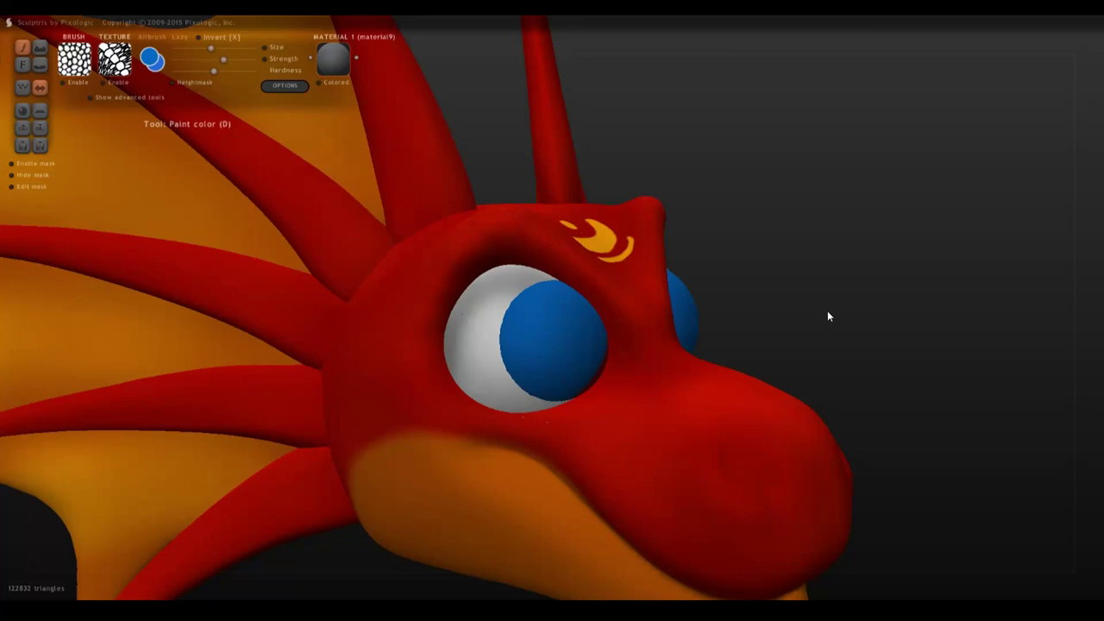
Step: Expose the iris spheres again and extend the blue paint over more of their front surfaces
{"action": "left_click_drag", "start_coordinate": [827, 314], "coordinate": [694, 284]}
{"action": "key", "text": "h"}
{"action": "key", "text": "h"}
{"action": "mouse_move", "coordinate": [607, 393]}
{"action": "left_mouse_down"}
{"action": "mouse_move", "coordinate": [596, 387]}
{"action": "mouse_move", "coordinate": [619, 302]}
{"action": "left_mouse_up"}
{"action": "key", "text": "h"}
Step: Hide the head and eye whites, enable Airbrush, and shade the edges of the blue iris spheres with dark navy blue
{"action": "right_click_drag", "start_coordinate": [453, 529], "coordinate": [611, 426]}
{"action": "key", "text": "h"}
{"action": "left_click", "coordinate": [156, 38]}
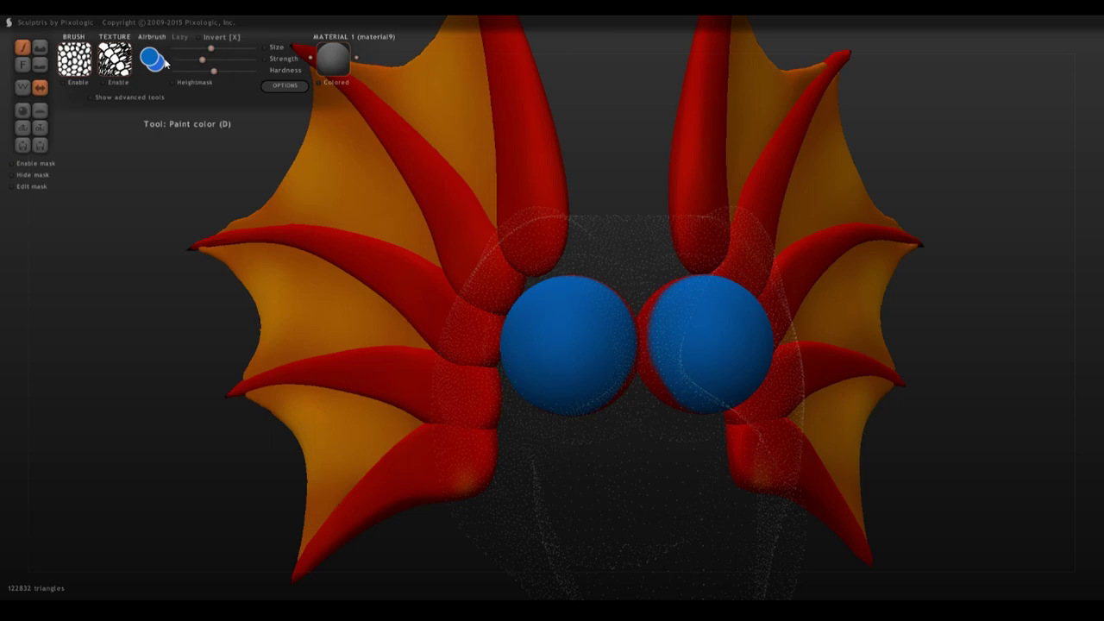
{"action": "left_click", "coordinate": [159, 60]}
{"action": "left_click", "coordinate": [534, 299]}
{"action": "left_click", "coordinate": [501, 408]}
{"action": "mouse_move", "coordinate": [538, 302]}
{"action": "left_mouse_down"}
{"action": "mouse_move", "coordinate": [514, 332]}
{"action": "mouse_move", "coordinate": [515, 369]}
{"action": "left_mouse_up"}
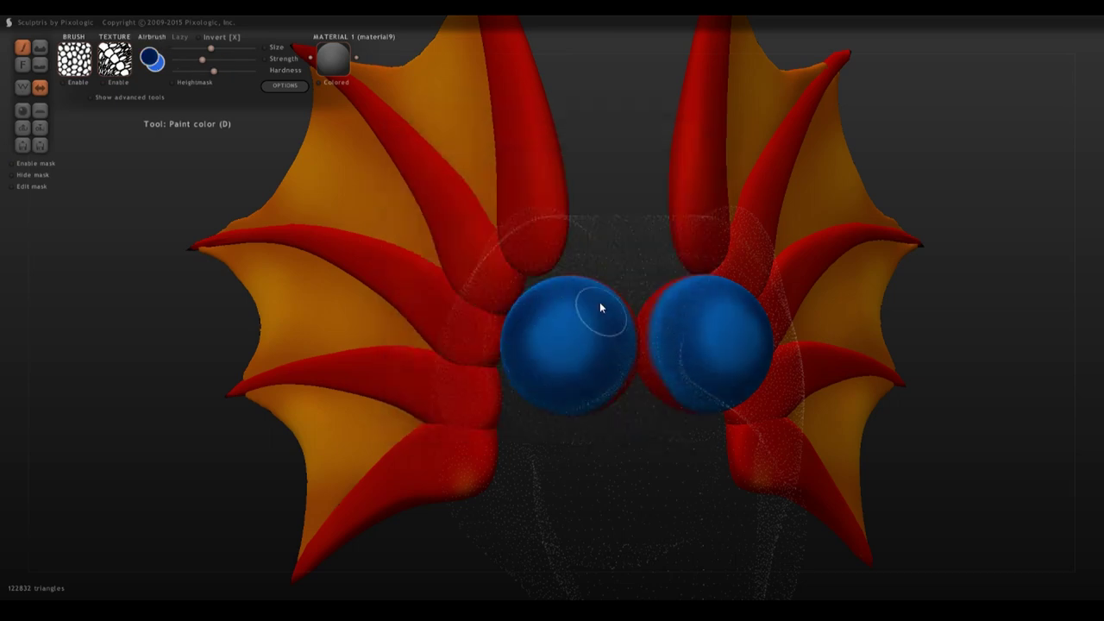
Step: Set the paint colour to teal, airbrush the centres of the irises, and unhide the head and eye whites
{"action": "left_click", "coordinate": [154, 59]}
{"action": "left_click", "coordinate": [566, 337]}
{"action": "left_click", "coordinate": [520, 398]}
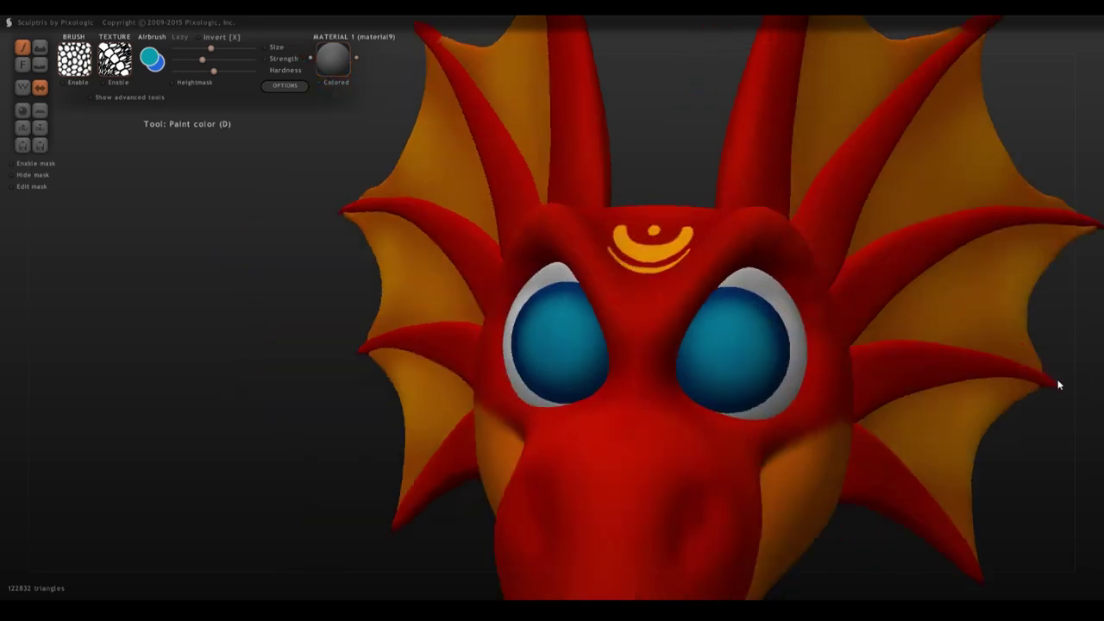
{"action": "left_click_drag", "start_coordinate": [1060, 382], "coordinate": [930, 397]}
{"action": "scroll", "coordinate": [930, 396], "scroll_direction": "down", "scroll_amount": 2}
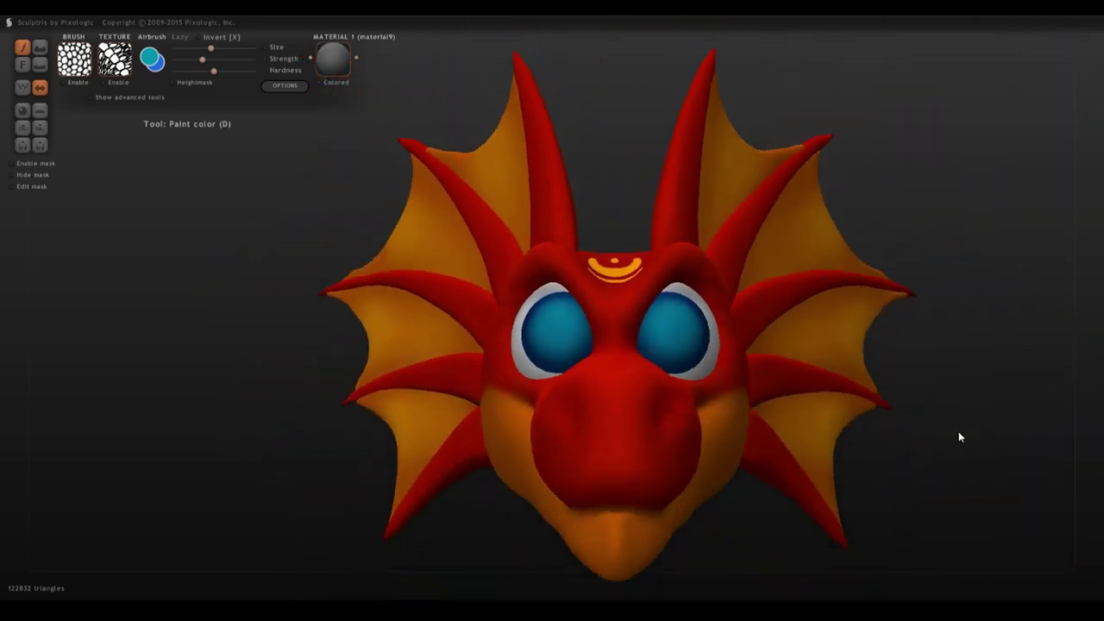
{"action": "left_click_drag", "start_coordinate": [959, 433], "coordinate": [946, 438]}
Step: Disable Airbrush, raise the strength, set the paint colour to near-black navy, and outline an oval pupil on each iris
{"action": "left_click_drag", "start_coordinate": [228, 60], "coordinate": [245, 60]}
{"action": "left_click", "coordinate": [151, 57]}
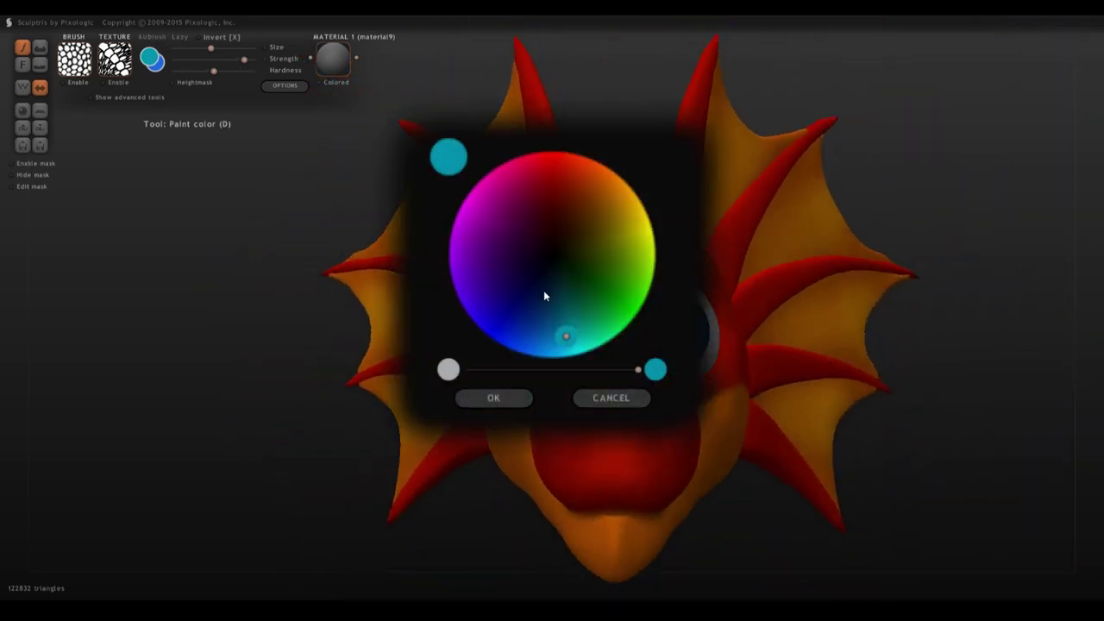
{"action": "left_click", "coordinate": [543, 291]}
{"action": "left_click", "coordinate": [494, 397]}
{"action": "left_click_drag", "start_coordinate": [678, 341], "coordinate": [592, 320], "text": "alt"}
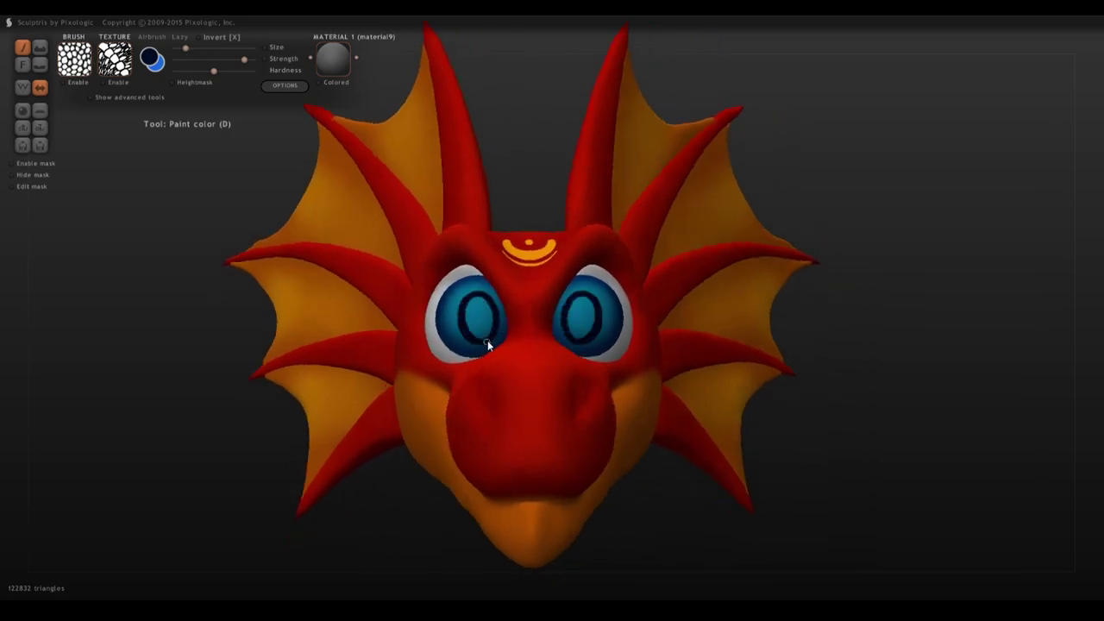
{"action": "left_click_drag", "start_coordinate": [487, 343], "coordinate": [480, 310]}
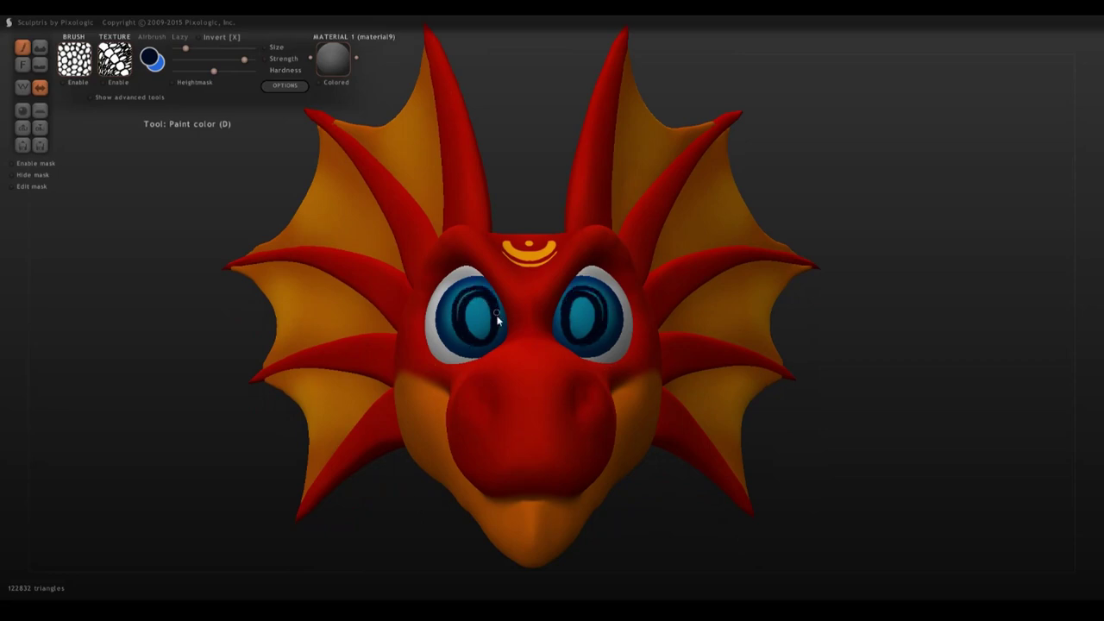
Step: Enlarge the brush slightly and fill in the pupils as large solid near-black navy ovals
{"action": "left_click_drag", "start_coordinate": [416, 518], "coordinate": [435, 521]}
{"action": "scroll", "coordinate": [406, 312], "scroll_direction": "up", "scroll_amount": 5}
{"action": "left_click_drag", "start_coordinate": [185, 48], "coordinate": [196, 48]}
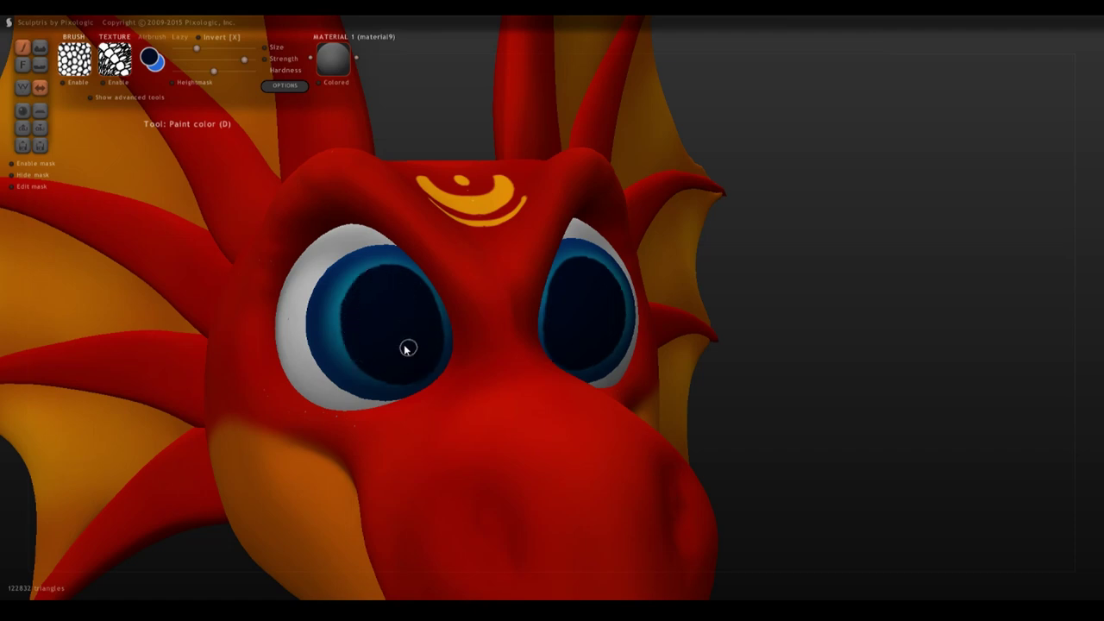
{"action": "scroll", "coordinate": [408, 347], "scroll_direction": "down", "scroll_amount": 8}
{"action": "scroll", "coordinate": [526, 339], "scroll_direction": "up", "scroll_amount": 6}
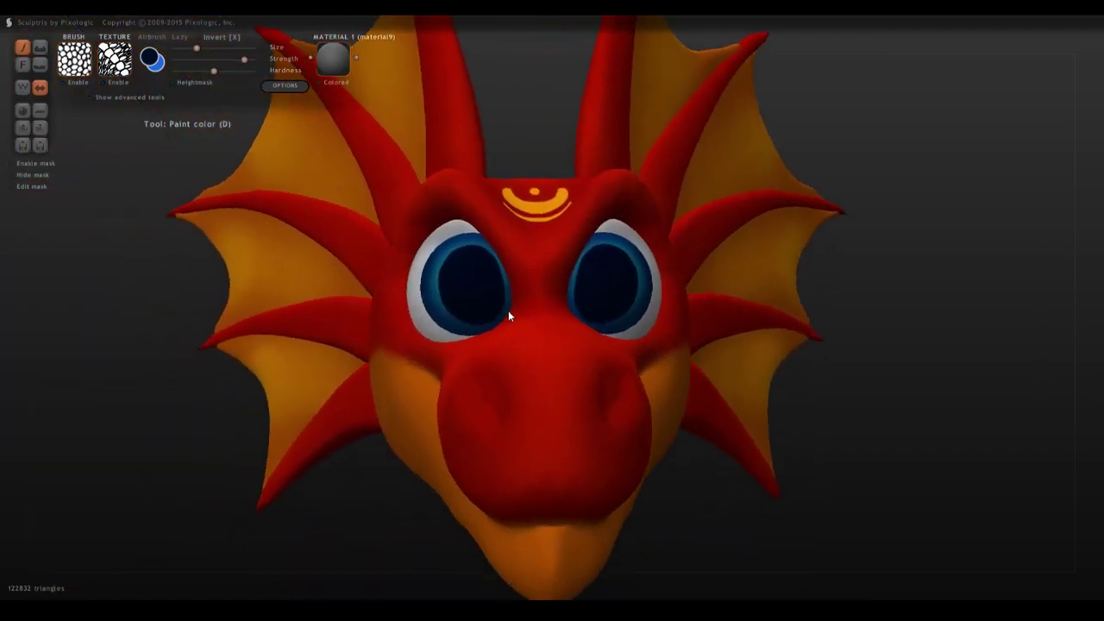
Step: Set the paint colour to white and paint one large and one small round highlight on each eye
{"action": "left_click", "coordinate": [149, 57]}
{"action": "left_click_drag", "start_coordinate": [638, 369], "coordinate": [465, 369]}
{"action": "left_click", "coordinate": [532, 336]}
{"action": "left_click", "coordinate": [493, 398]}
{"action": "left_click_drag", "start_coordinate": [362, 509], "coordinate": [483, 509]}
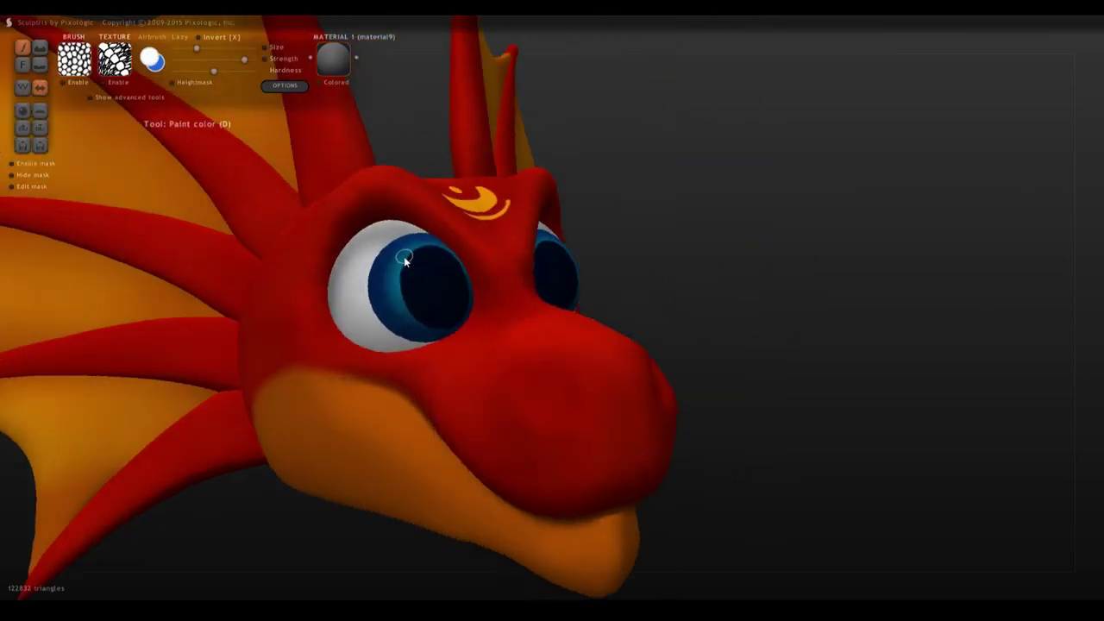
{"action": "scroll", "coordinate": [720, 231], "scroll_direction": "down", "scroll_amount": 2}
{"action": "left_click_drag", "start_coordinate": [720, 231], "coordinate": [664, 231]}
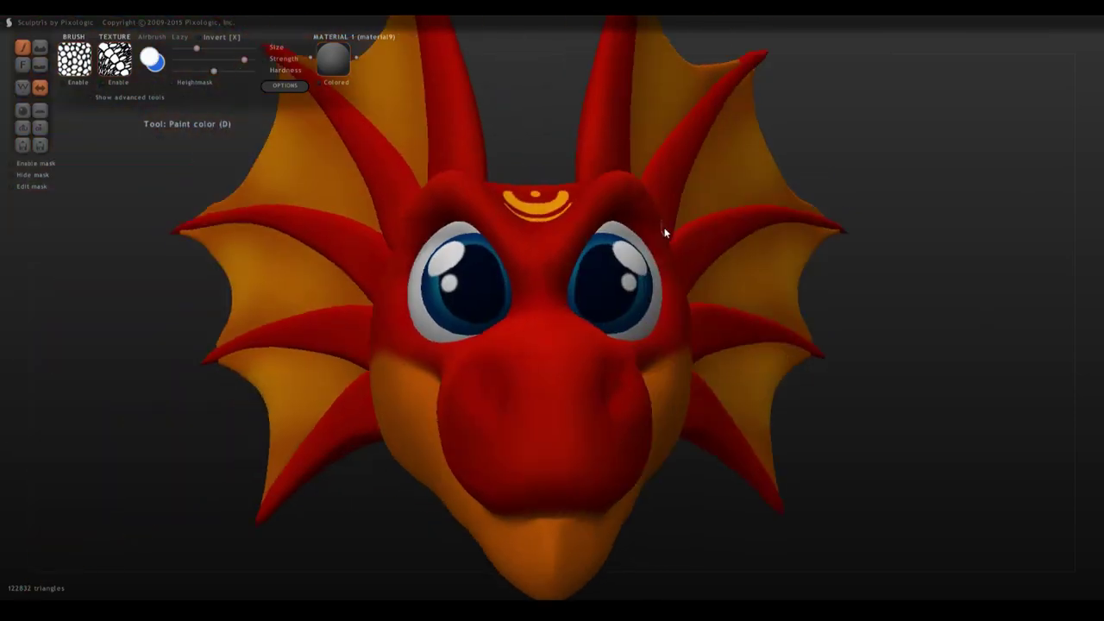
{"action": "scroll", "coordinate": [759, 289], "scroll_direction": "down", "scroll_amount": 6}
{"action": "left_click_drag", "start_coordinate": [764, 293], "coordinate": [665, 249]}
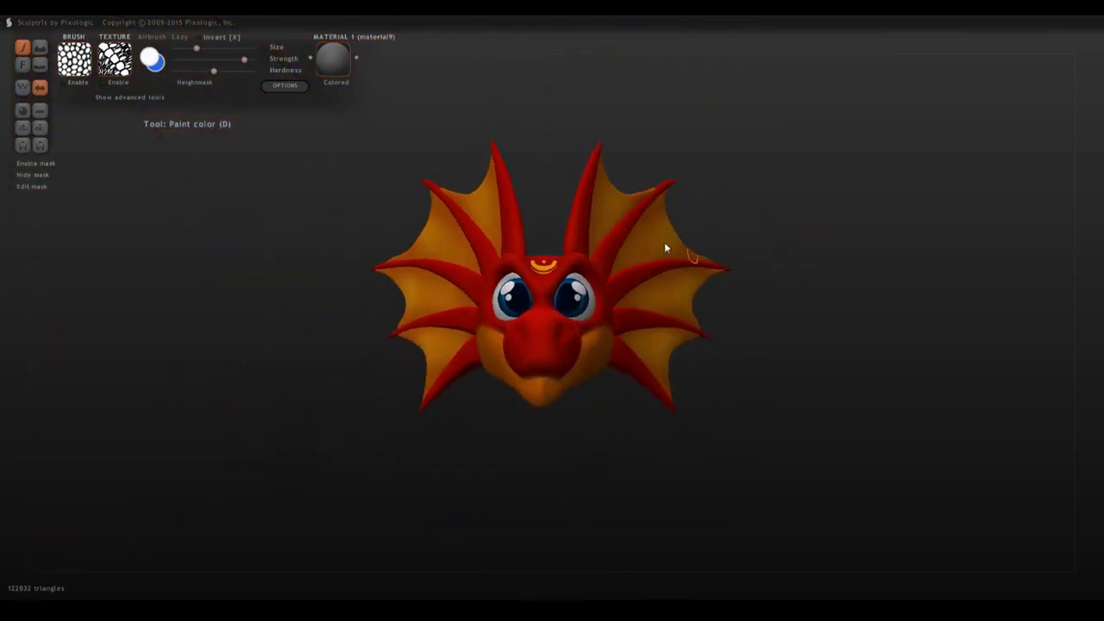
Step: Set the paint colour to dark red, hide the head, and paint a slanted eyelid line across the upper part of each eye
{"action": "left_click_drag", "start_coordinate": [622, 431], "coordinate": [517, 427]}
{"action": "scroll", "coordinate": [532, 284], "scroll_direction": "up", "scroll_amount": 6}
{"action": "left_click_drag", "start_coordinate": [293, 284], "coordinate": [345, 298]}
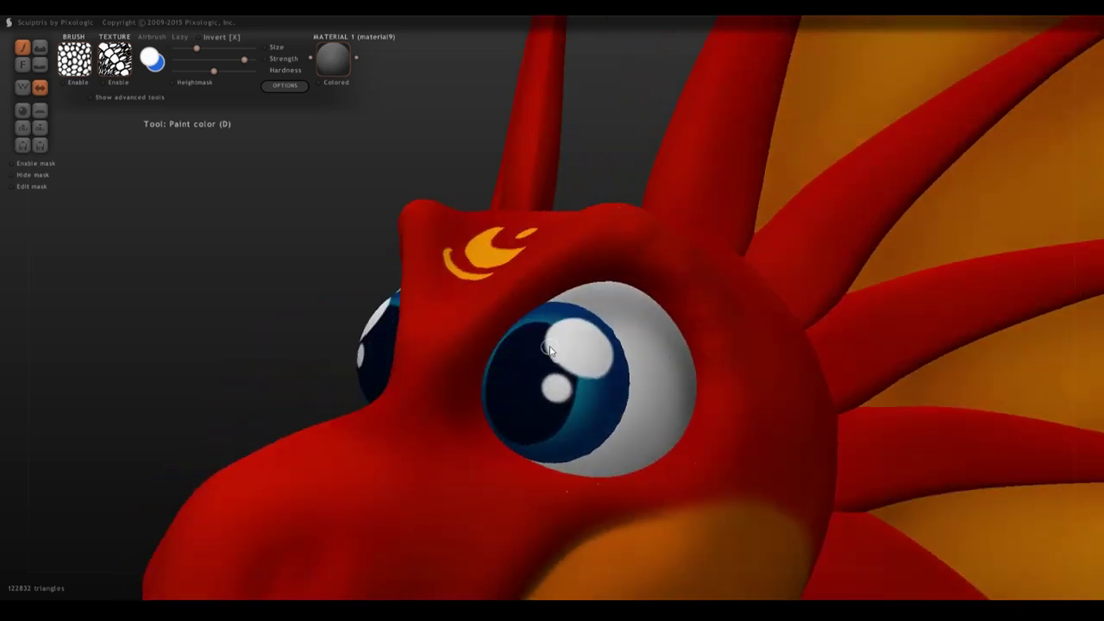
{"action": "left_click", "coordinate": [147, 58]}
{"action": "left_click", "coordinate": [638, 369]}
{"action": "left_click", "coordinate": [527, 394]}
{"action": "left_click_drag", "start_coordinate": [359, 258], "coordinate": [382, 279]}
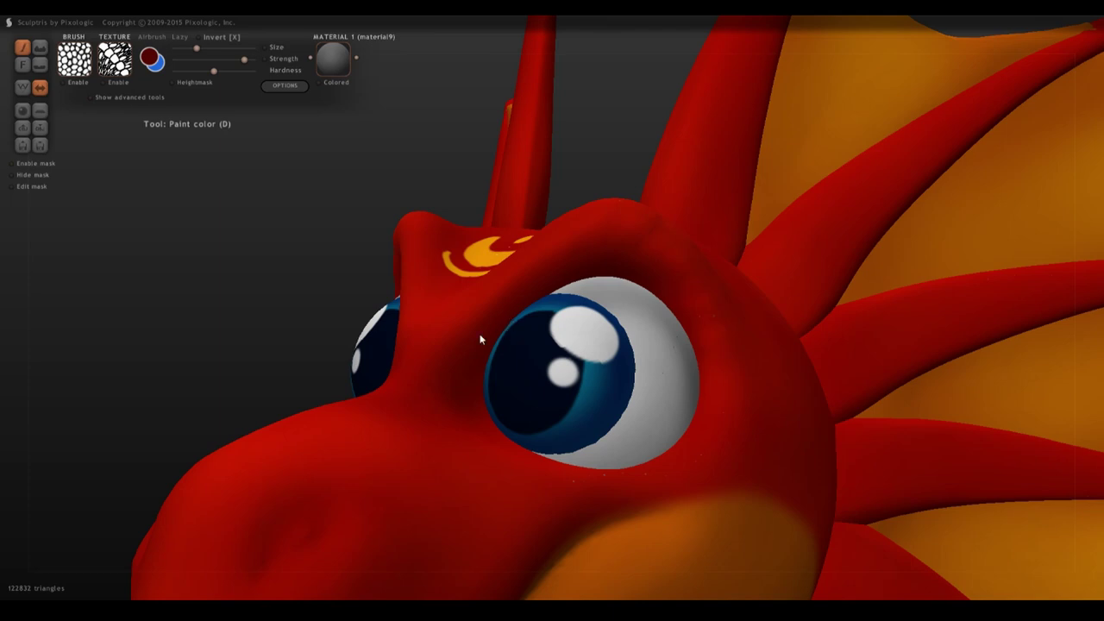
{"action": "key", "text": "h"}
{"action": "left_click_drag", "start_coordinate": [481, 339], "coordinate": [499, 333]}
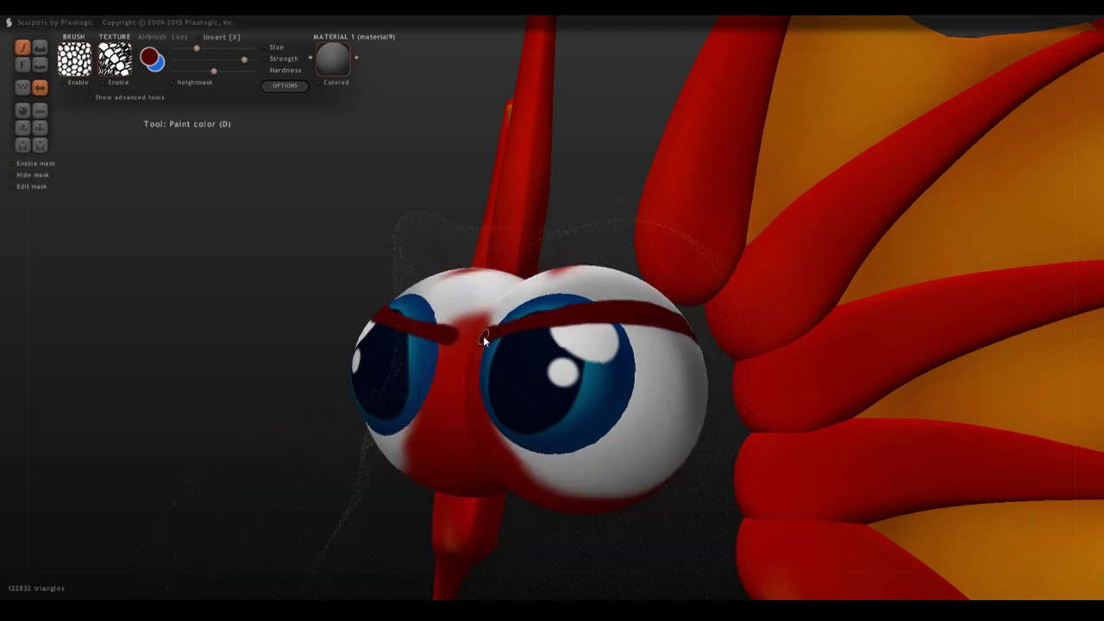
Step: Enlarge the brush, fill the area above the slanted lines with dark red as upper eyelids, and unhide the head
{"action": "left_click_drag", "start_coordinate": [298, 238], "coordinate": [388, 280]}
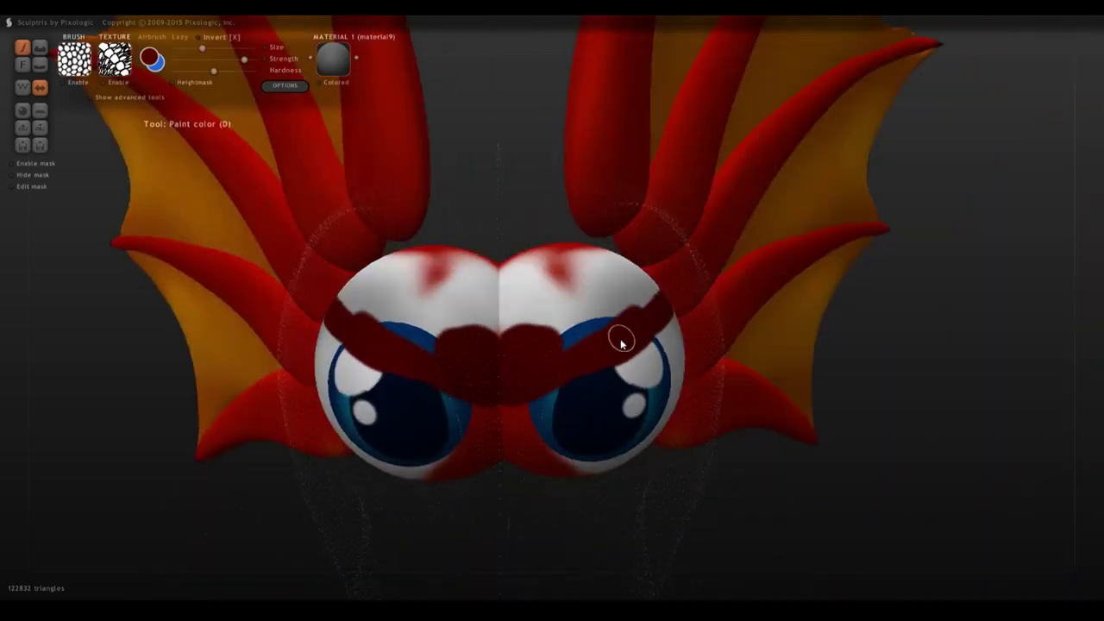
{"action": "left_click_drag", "start_coordinate": [612, 347], "coordinate": [516, 343]}
{"action": "right_click_drag", "start_coordinate": [713, 391], "coordinate": [649, 295]}
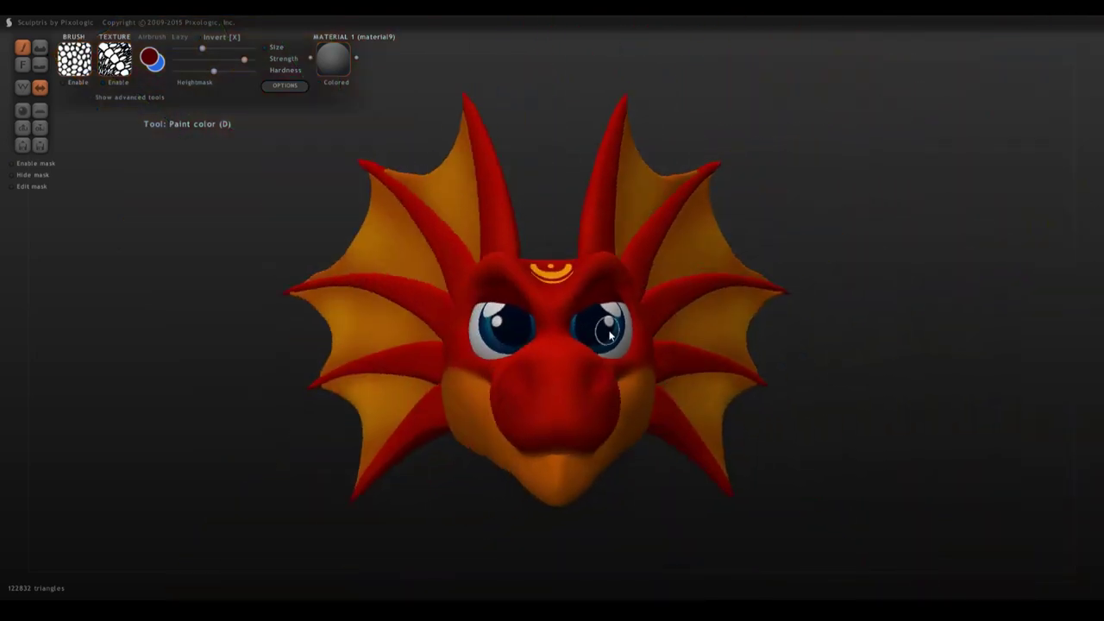
{"action": "right_click_drag", "start_coordinate": [610, 138], "coordinate": [788, 180]}
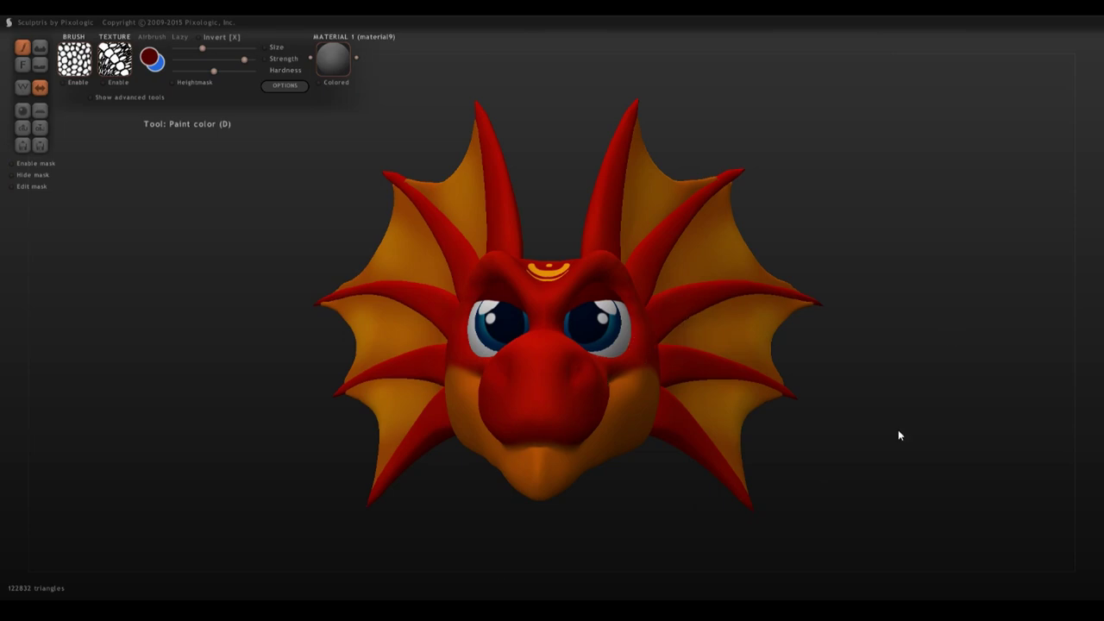
{"action": "right_click_drag", "start_coordinate": [898, 434], "coordinate": [838, 458]}
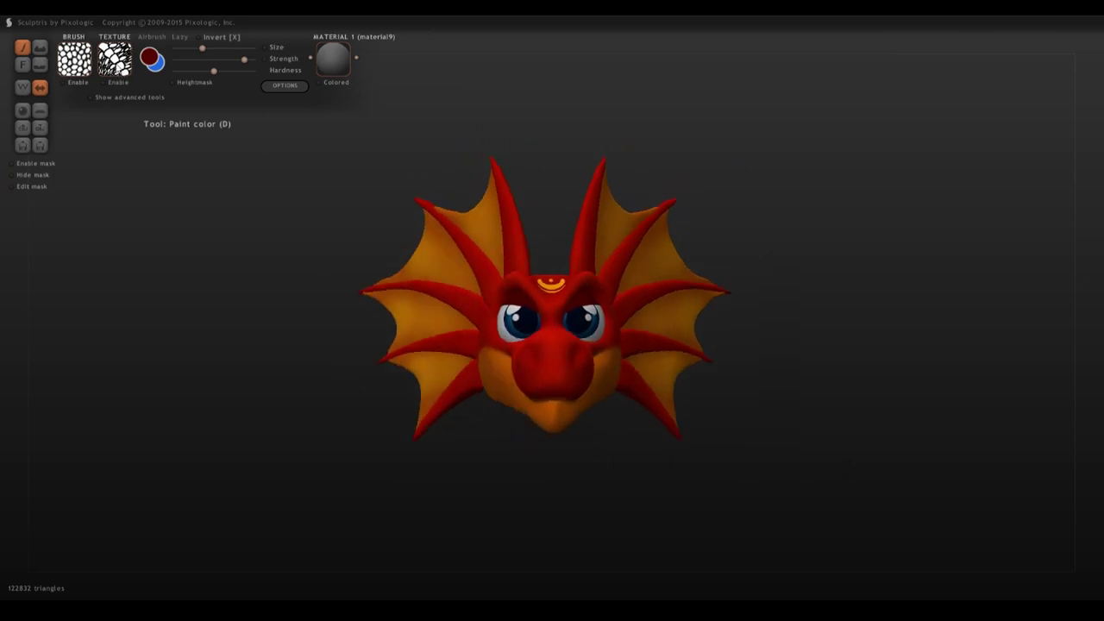
Step: Load a scale texture, enable it for the Paint bump tool, and paint scale bumps over the snout, face and jaw
{"action": "left_click", "coordinate": [115, 60]}
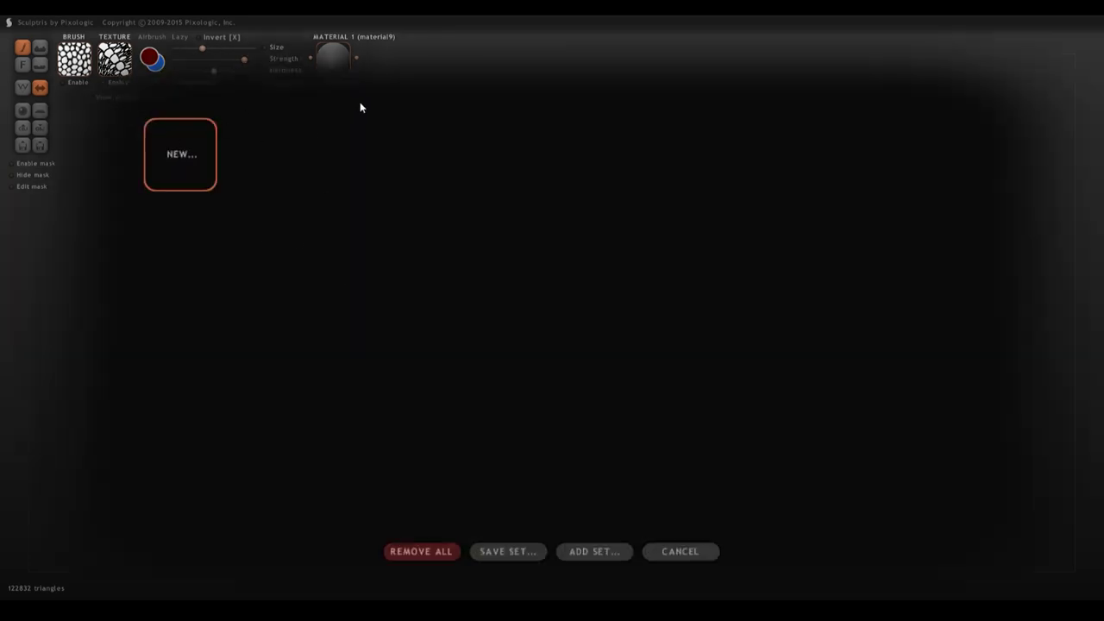
{"action": "left_click", "coordinate": [195, 160]}
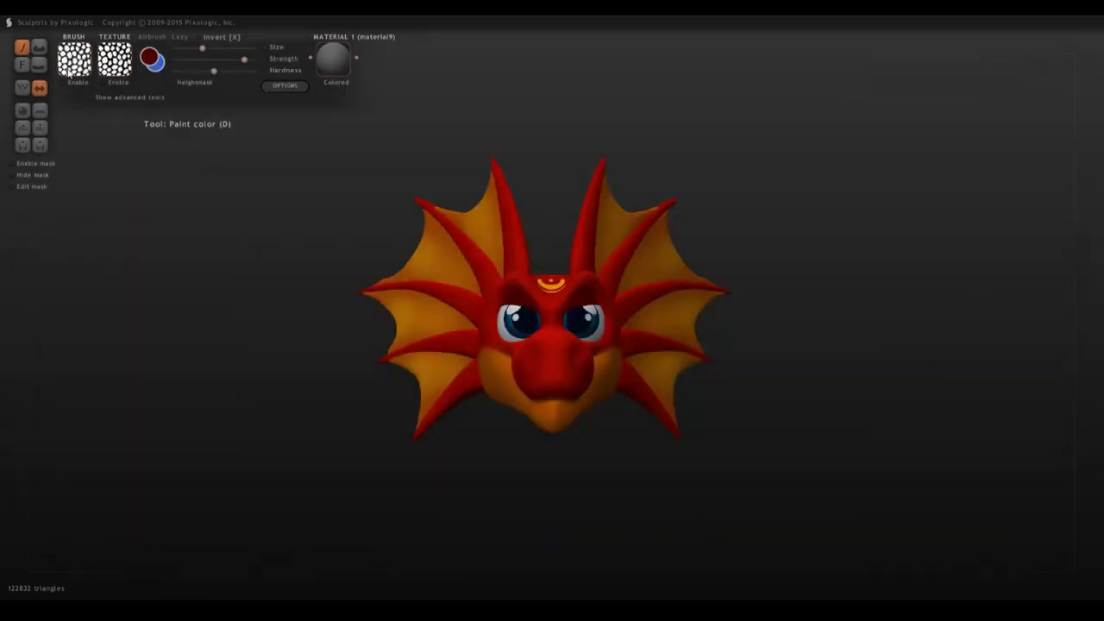
{"action": "key", "text": "b"}
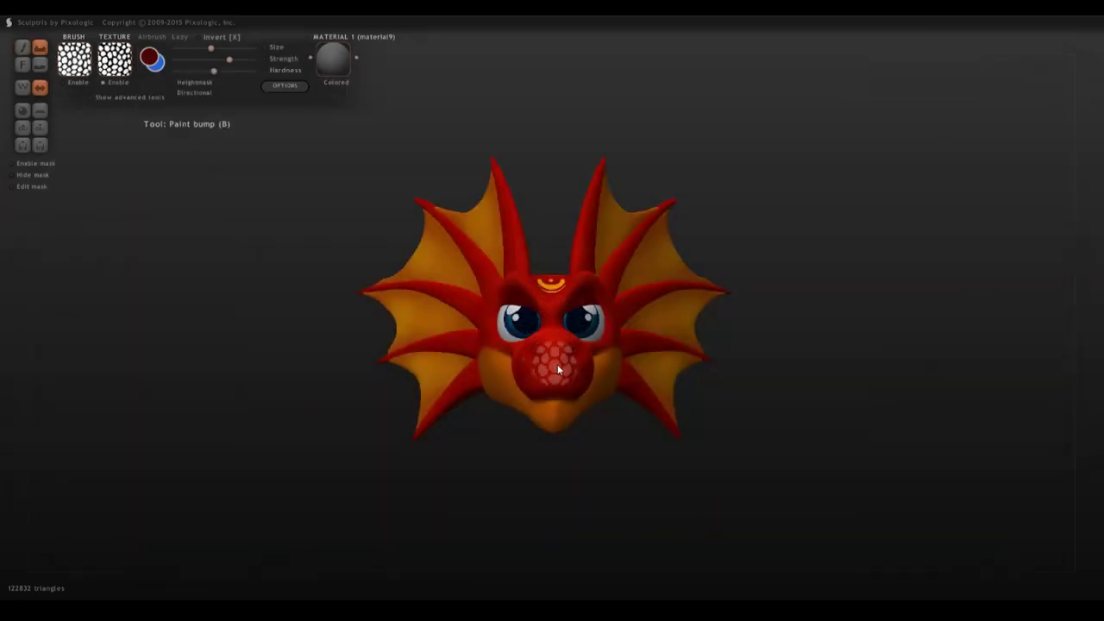
{"action": "right_click_drag", "start_coordinate": [589, 361], "coordinate": [539, 395]}
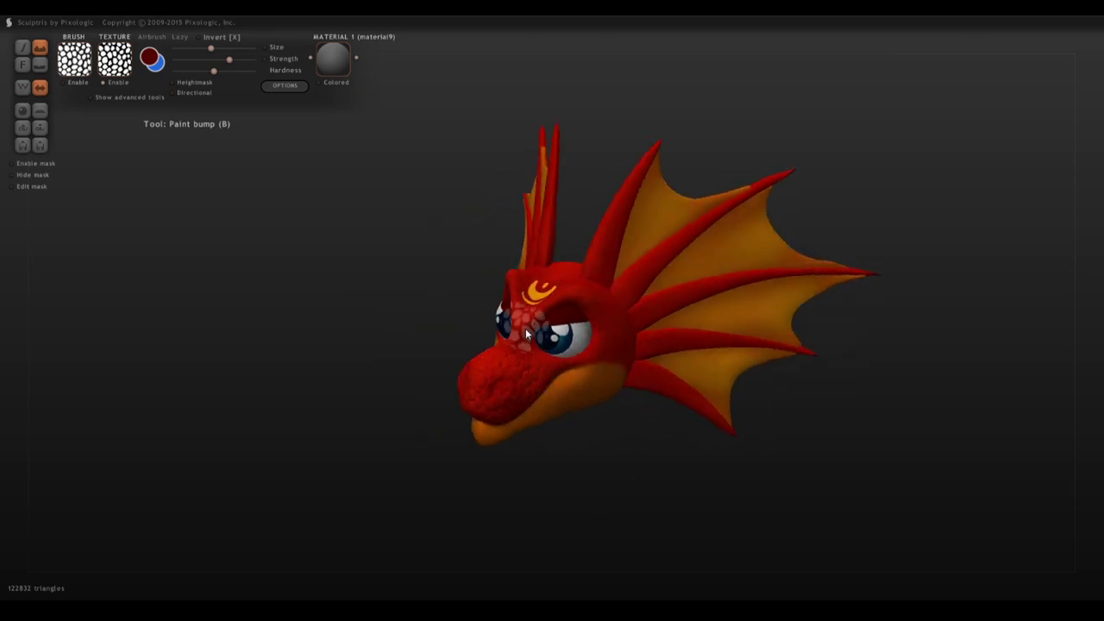
{"action": "right_click_drag", "start_coordinate": [546, 324], "coordinate": [542, 359]}
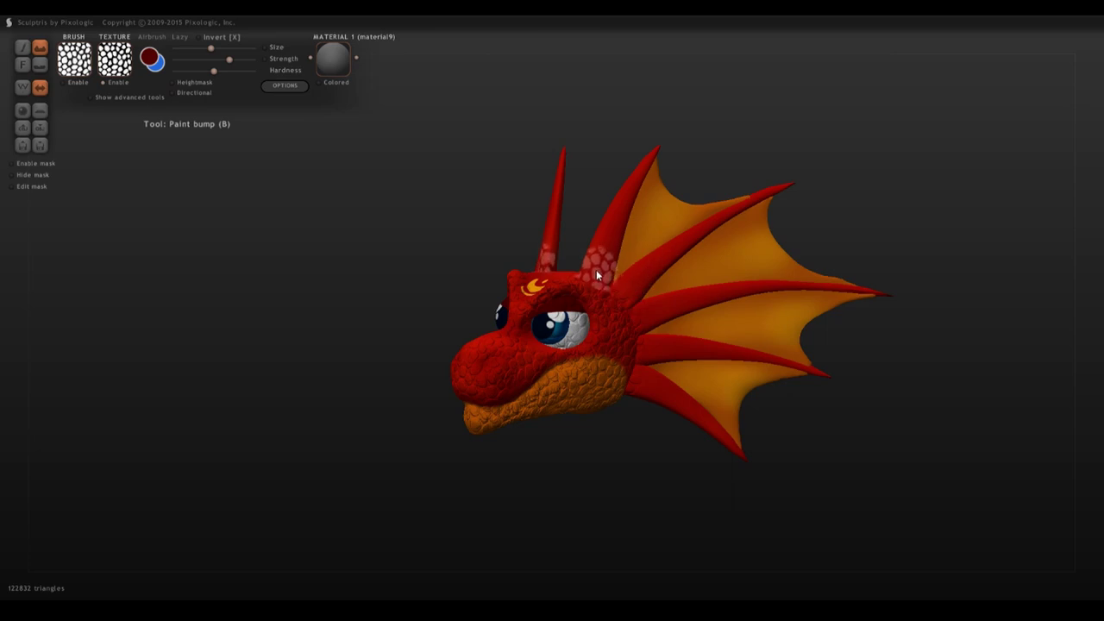
Step: Extend the scale bumps over the horns, the frill spines and the underside of the jaw
{"action": "left_click_drag", "start_coordinate": [596, 274], "coordinate": [643, 170]}
{"action": "left_click_drag", "start_coordinate": [729, 211], "coordinate": [781, 201]}
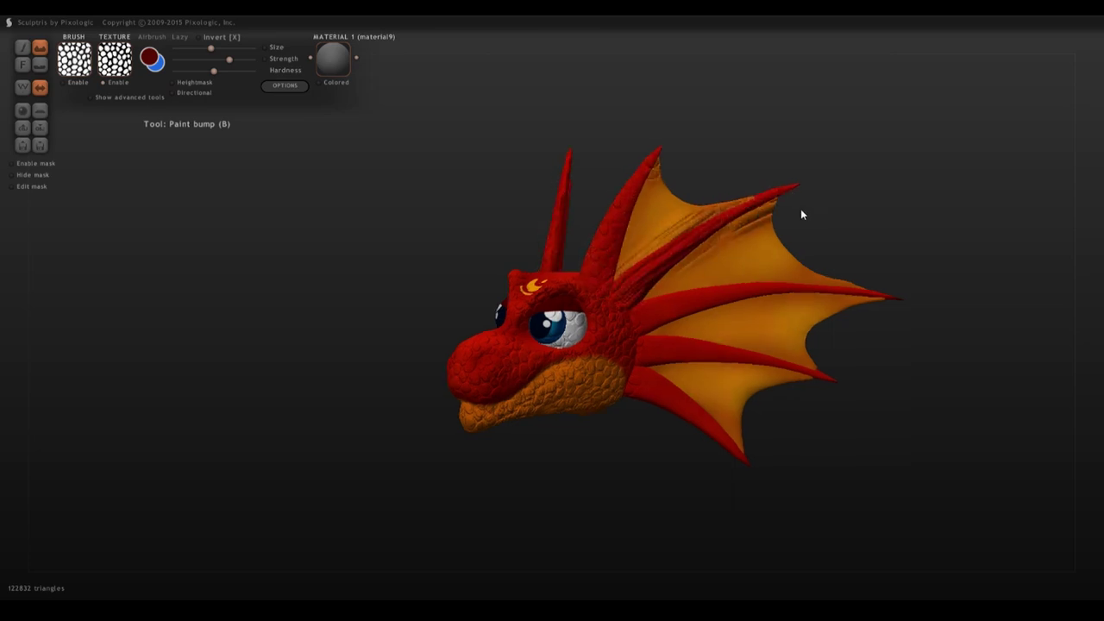
{"action": "right_click_drag", "start_coordinate": [801, 209], "coordinate": [763, 205]}
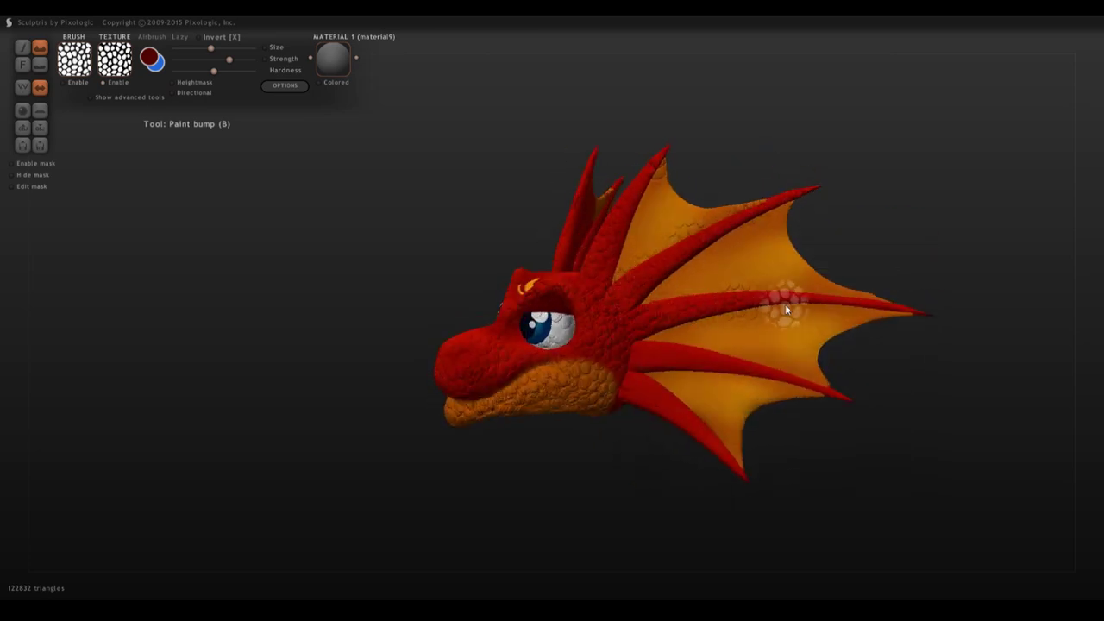
{"action": "right_click_drag", "start_coordinate": [784, 305], "coordinate": [750, 594]}
{"action": "right_click_drag", "start_coordinate": [572, 307], "coordinate": [545, 323]}
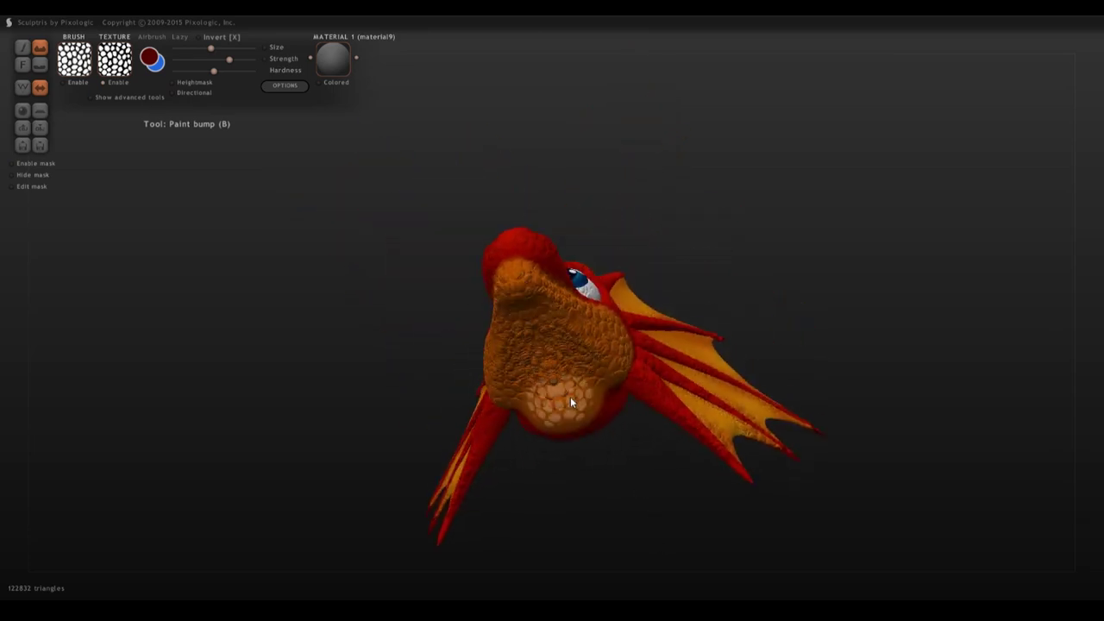
{"action": "right_click_drag", "start_coordinate": [570, 397], "coordinate": [611, 523]}
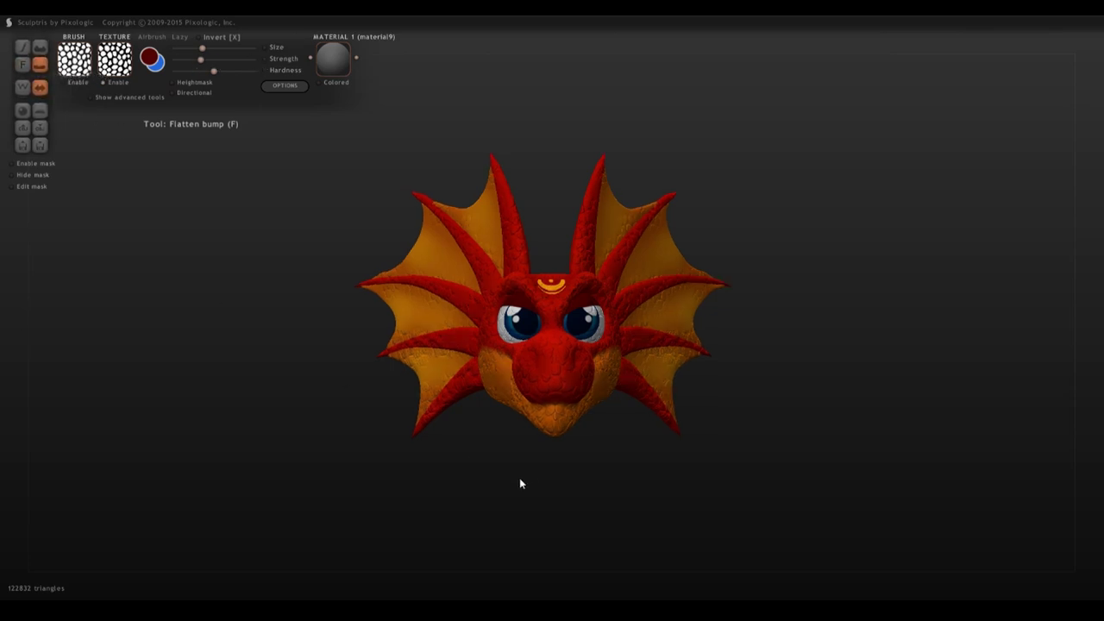
Step: Disable the texture, raise the strength of Flatten bump, and smooth the bumps on the eyes and head
{"action": "right_click_drag", "start_coordinate": [520, 483], "coordinate": [604, 495]}
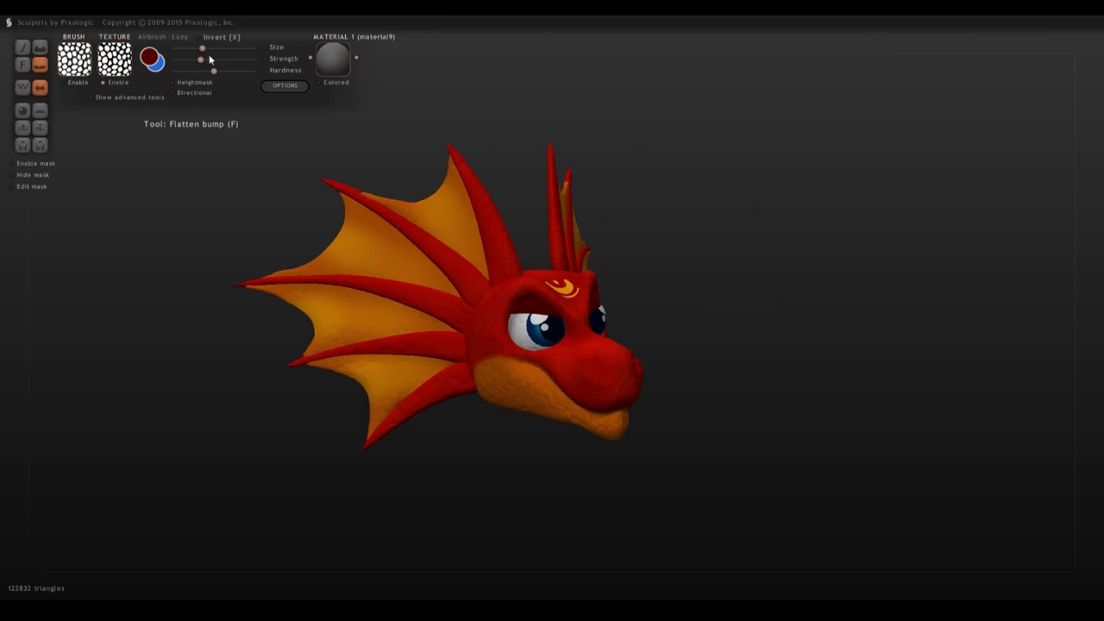
{"action": "scroll", "coordinate": [622, 381], "scroll_direction": "up", "scroll_amount": 3}
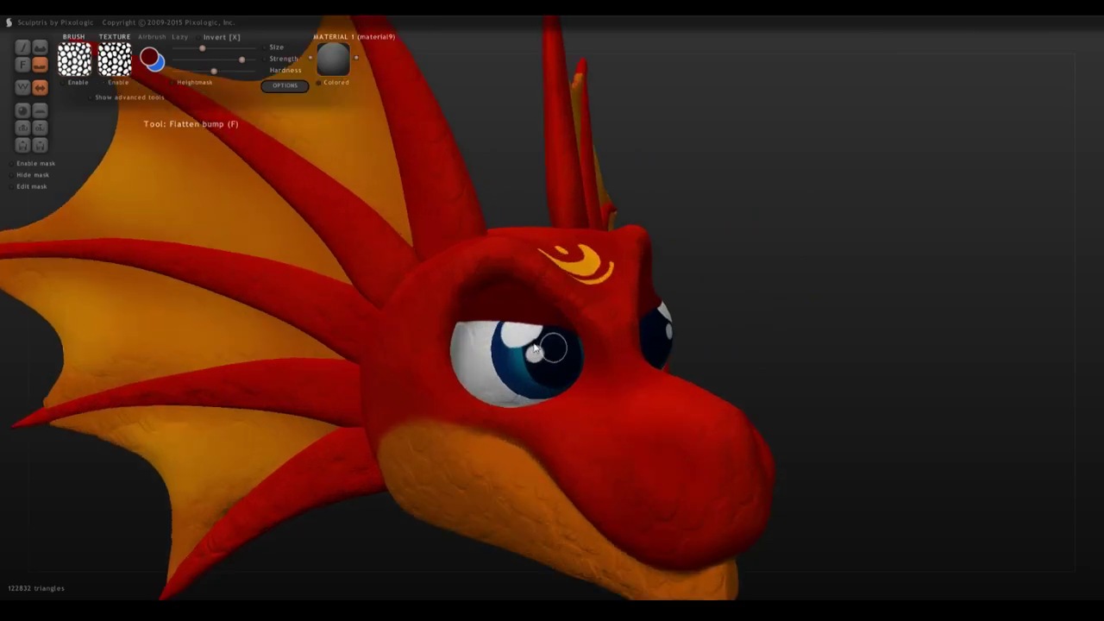
{"action": "left_click_drag", "start_coordinate": [398, 588], "coordinate": [379, 517]}
{"action": "left_click_drag", "start_coordinate": [820, 496], "coordinate": [720, 475]}
{"action": "scroll", "coordinate": [781, 489], "scroll_direction": "down", "scroll_amount": 3}
{"action": "right_click_drag", "start_coordinate": [780, 490], "coordinate": [583, 402]}
{"action": "right_click_drag", "start_coordinate": [594, 350], "coordinate": [782, 393]}
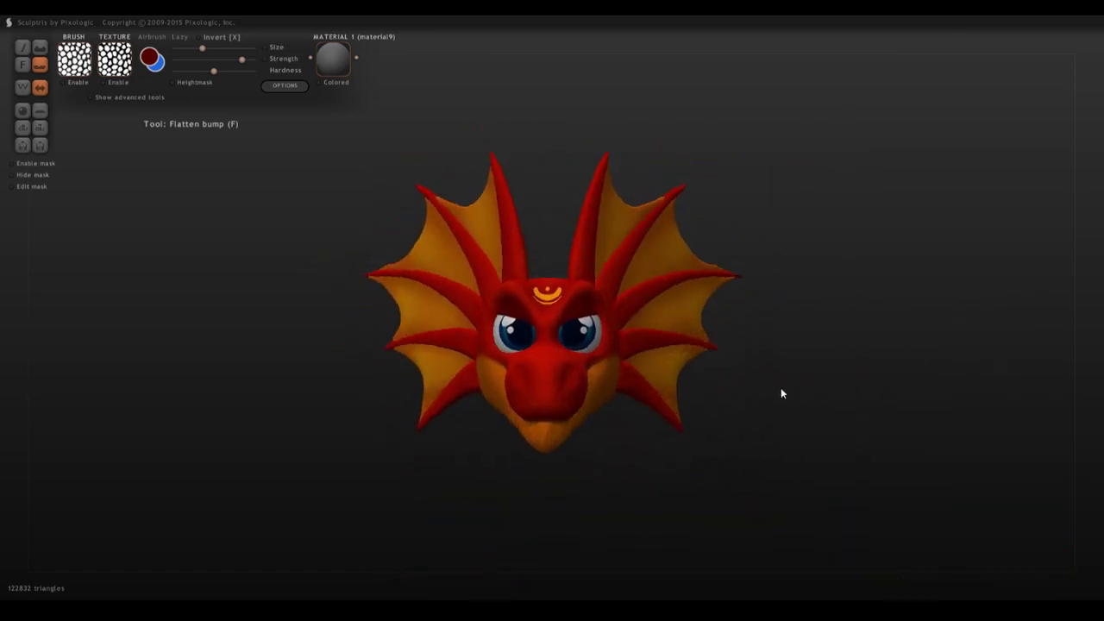
Step: Try the material4, mshade5, mshade3 and reflected materials on the dragon head
{"action": "left_click", "coordinate": [334, 60]}
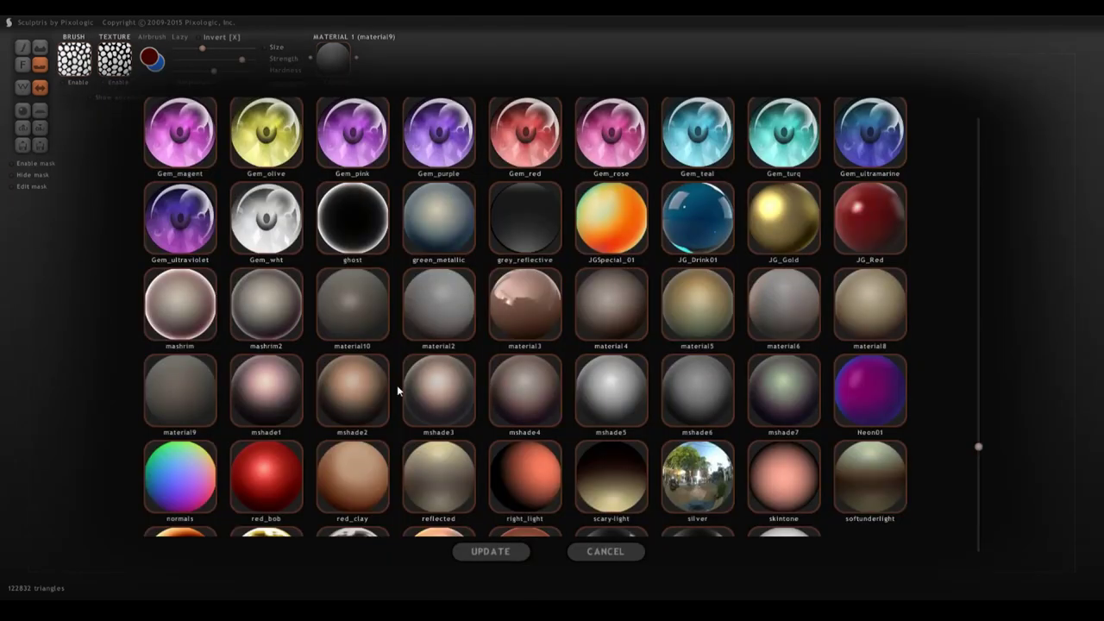
{"action": "left_click", "coordinate": [614, 313]}
{"action": "right_click_drag", "start_coordinate": [933, 406], "coordinate": [876, 392]}
{"action": "left_click", "coordinate": [335, 61]}
{"action": "left_click", "coordinate": [616, 400]}
{"action": "left_click", "coordinate": [335, 61]}
{"action": "left_click", "coordinate": [441, 418]}
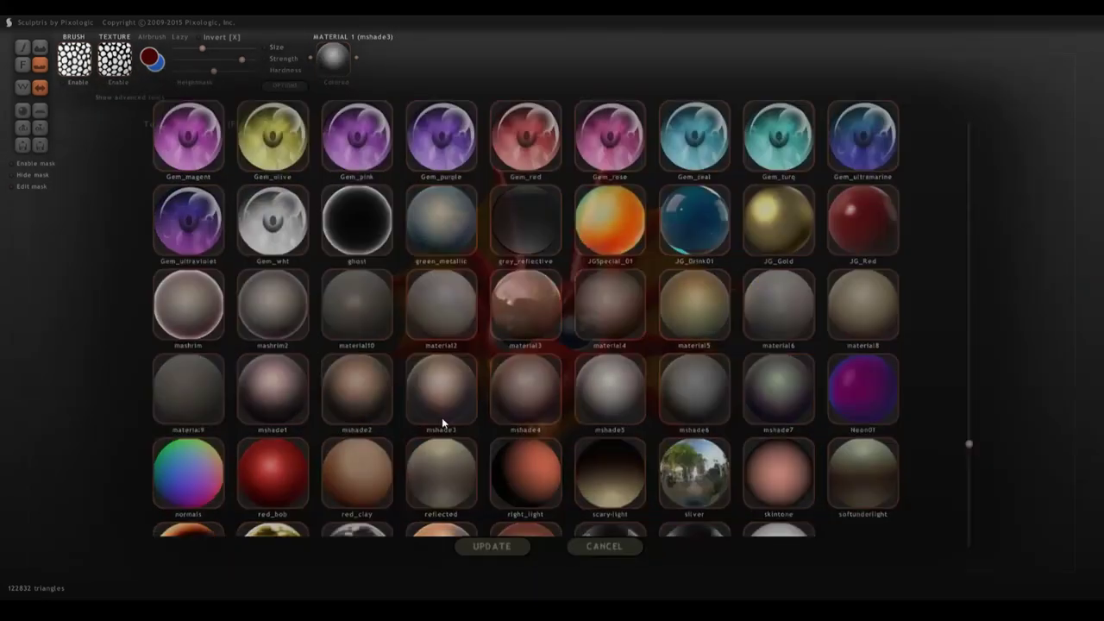
{"action": "left_click", "coordinate": [334, 61]}
{"action": "left_click", "coordinate": [417, 446]}
{"action": "right_click_drag", "start_coordinate": [417, 446], "coordinate": [269, 380]}
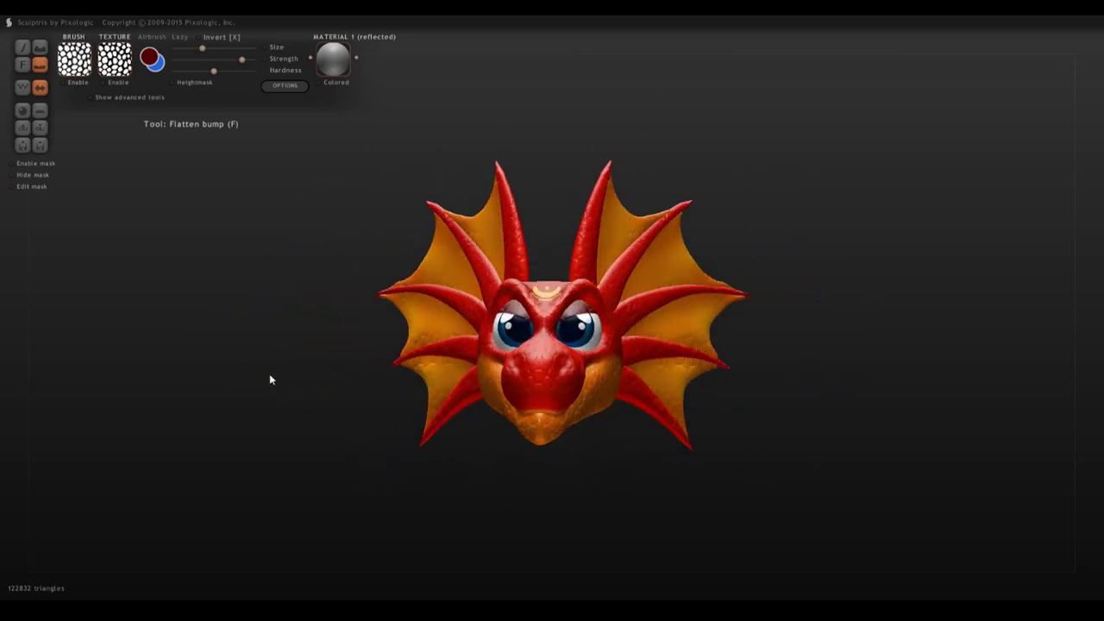
Step: Try the red_bob and normals materials on the dragon head and apply the scary-light material
{"action": "left_click", "coordinate": [336, 67]}
{"action": "left_click", "coordinate": [294, 462]}
{"action": "left_click", "coordinate": [338, 68]}
{"action": "left_click", "coordinate": [206, 495]}
{"action": "left_click_drag", "start_coordinate": [388, 514], "coordinate": [406, 492]}
{"action": "left_click", "coordinate": [336, 66]}
{"action": "left_click", "coordinate": [610, 471]}
{"action": "left_click_drag", "start_coordinate": [616, 475], "coordinate": [712, 491]}
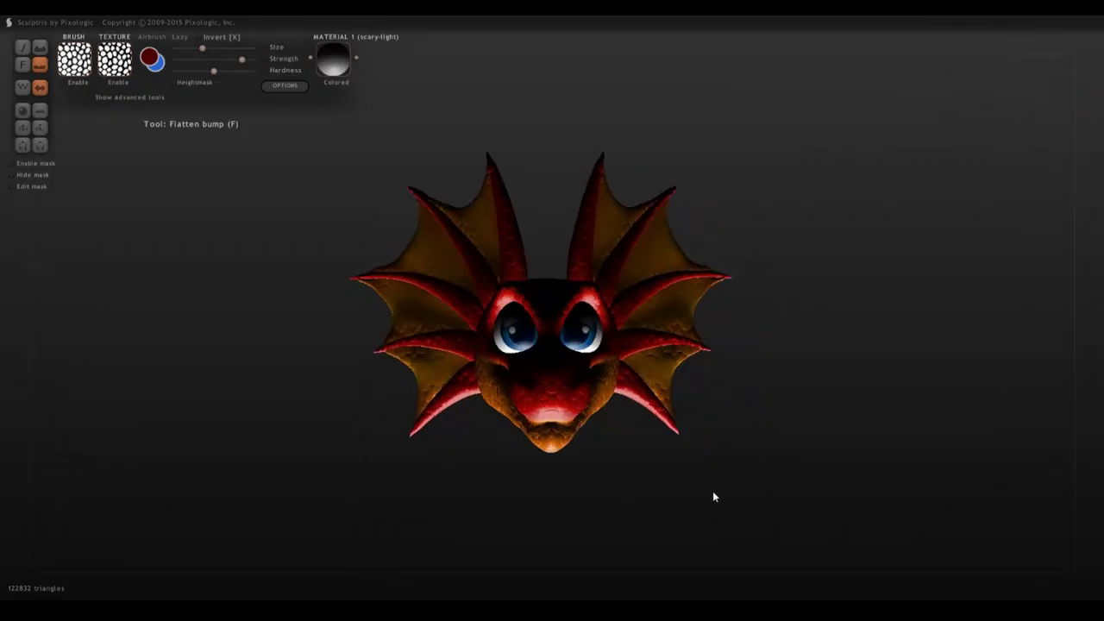
Step: Try the silver, thuglee-backlight-01 and material5 materials on the dragon head
{"action": "left_click", "coordinate": [334, 60]}
{"action": "left_click", "coordinate": [696, 481]}
{"action": "right_click_drag", "start_coordinate": [696, 481], "coordinate": [584, 477]}
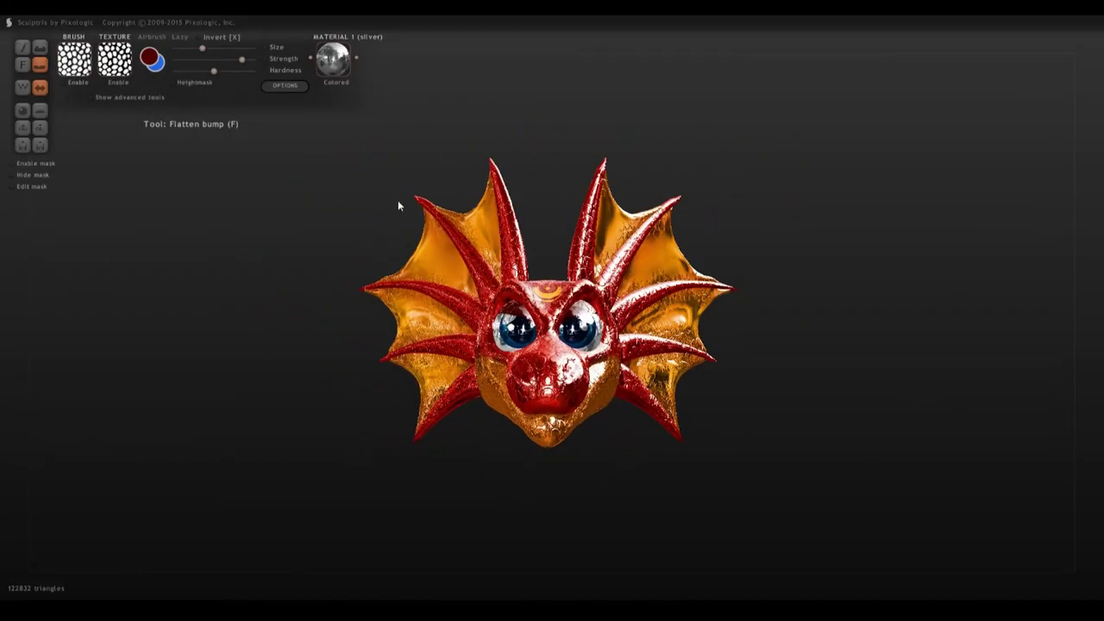
{"action": "left_click", "coordinate": [335, 60]}
{"action": "scroll", "coordinate": [518, 319], "scroll_direction": "down", "scroll_amount": 3}
{"action": "left_click", "coordinate": [525, 474]}
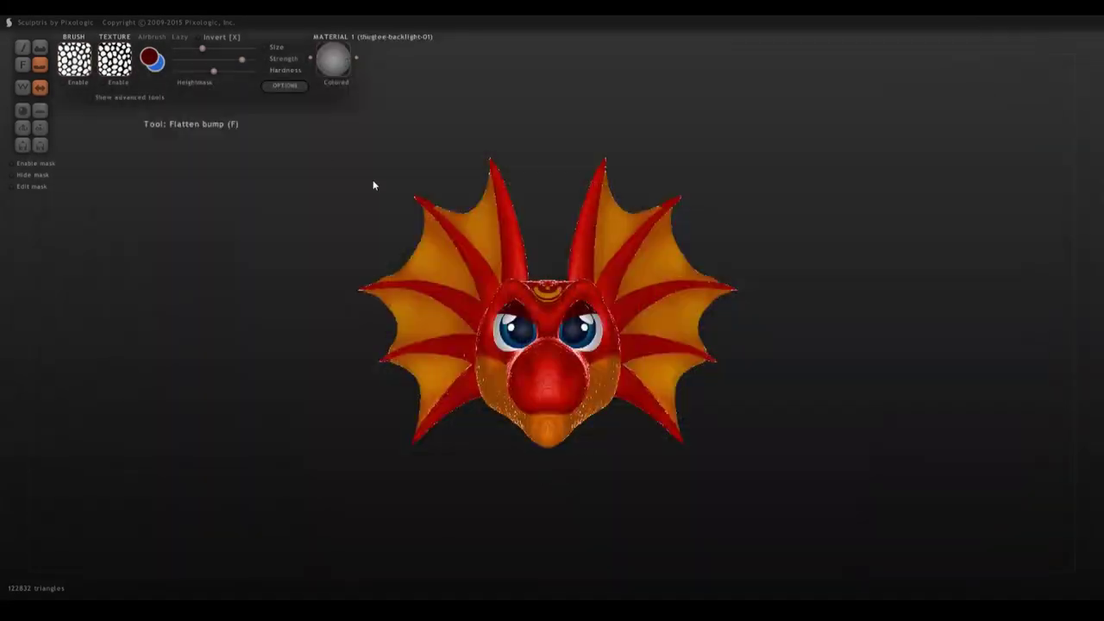
{"action": "left_click", "coordinate": [335, 61]}
{"action": "left_click", "coordinate": [717, 228]}
{"action": "right_click_drag", "start_coordinate": [880, 167], "coordinate": [840, 163]}
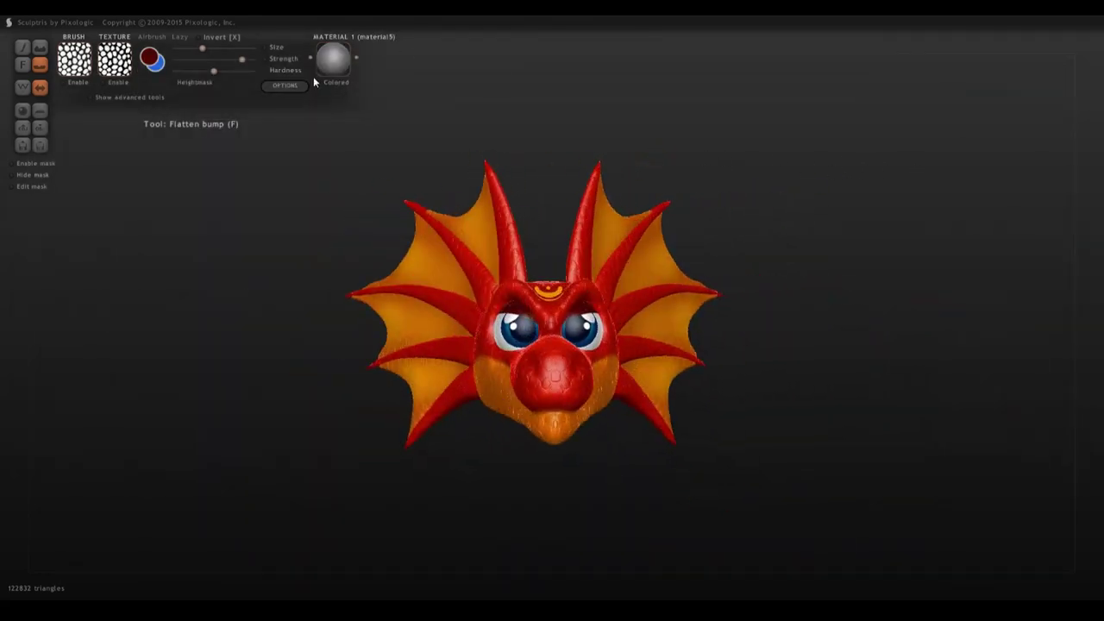
Step: Preview the dragon head with the turntable animation and switch the animation off again
{"action": "left_click", "coordinate": [285, 86]}
{"action": "left_click", "coordinate": [495, 406]}
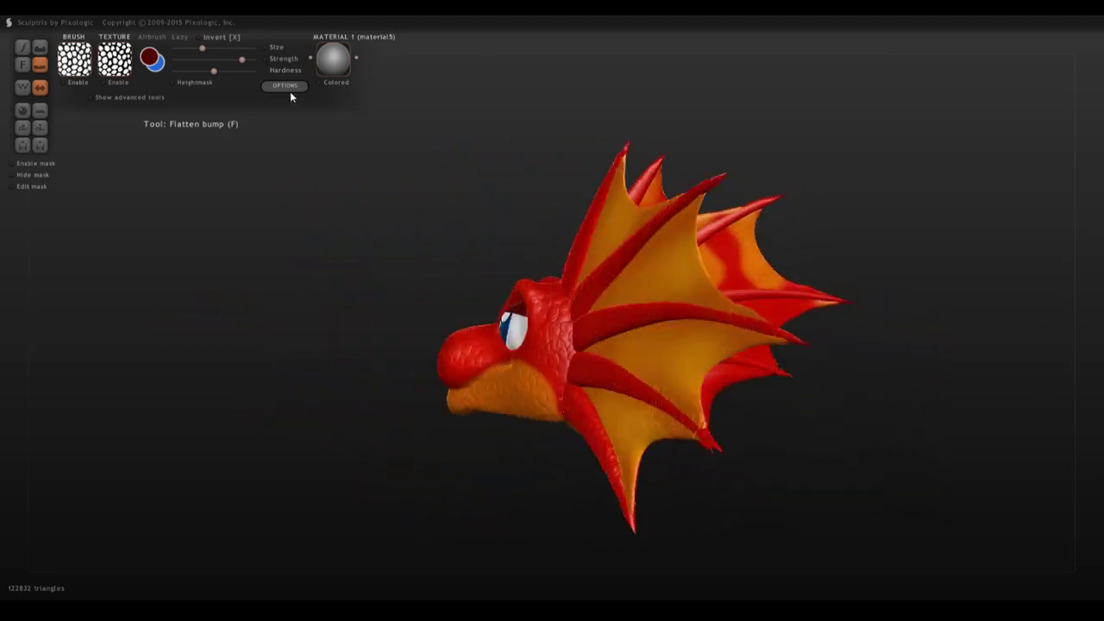
{"action": "left_click", "coordinate": [290, 91]}
{"action": "left_click", "coordinate": [473, 319]}
{"action": "left_click", "coordinate": [493, 406]}
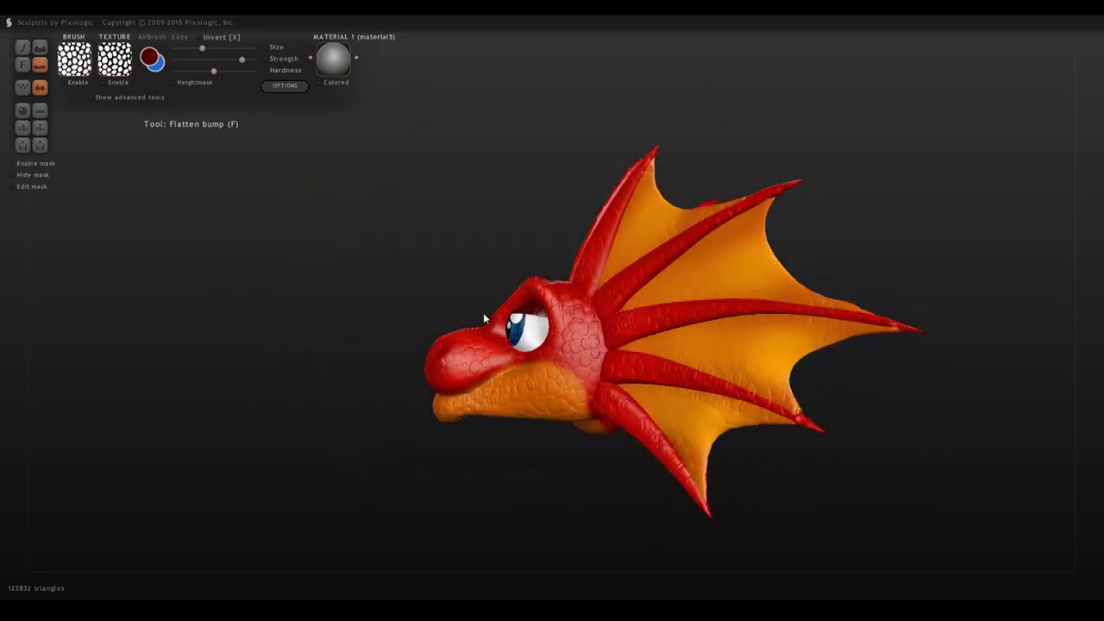
Step: Try the reflected material on the dragon head and inspect the frill and scales from the side
{"action": "left_click_drag", "start_coordinate": [369, 311], "coordinate": [447, 320]}
{"action": "left_click", "coordinate": [333, 61]}
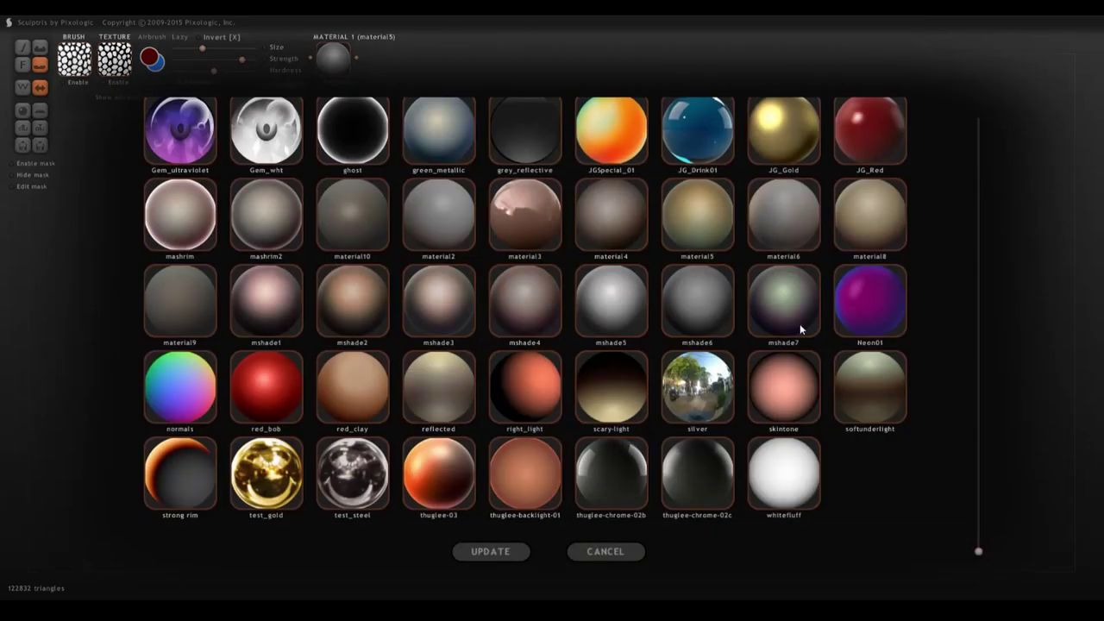
{"action": "double_click", "coordinate": [438, 388]}
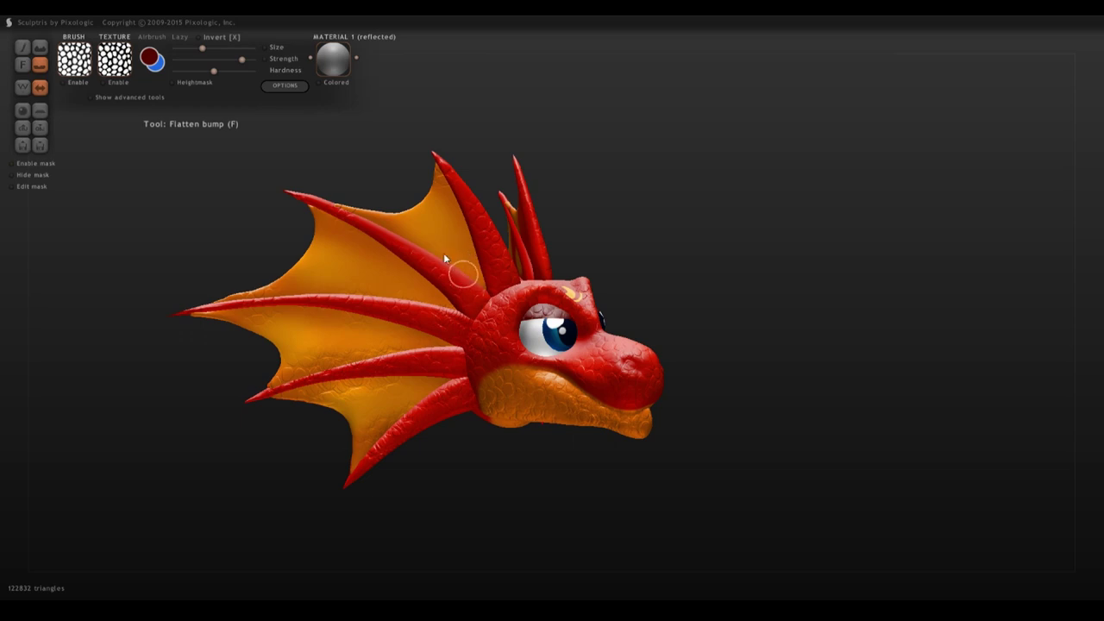
{"action": "left_click_drag", "start_coordinate": [399, 211], "coordinate": [235, 306]}
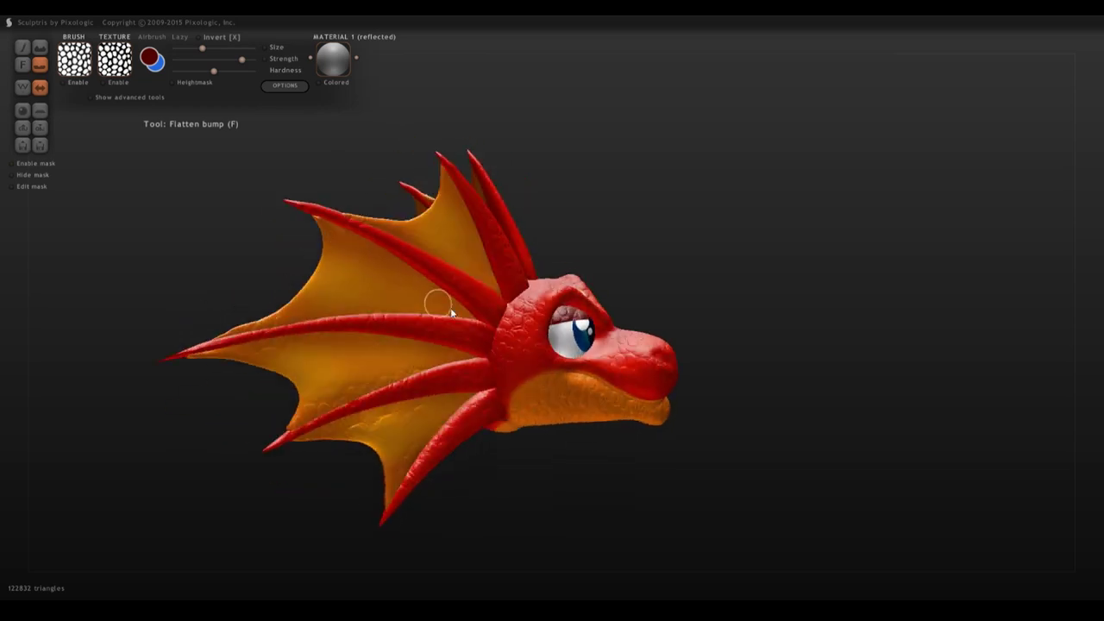
{"action": "right_click_drag", "start_coordinate": [242, 371], "coordinate": [299, 330]}
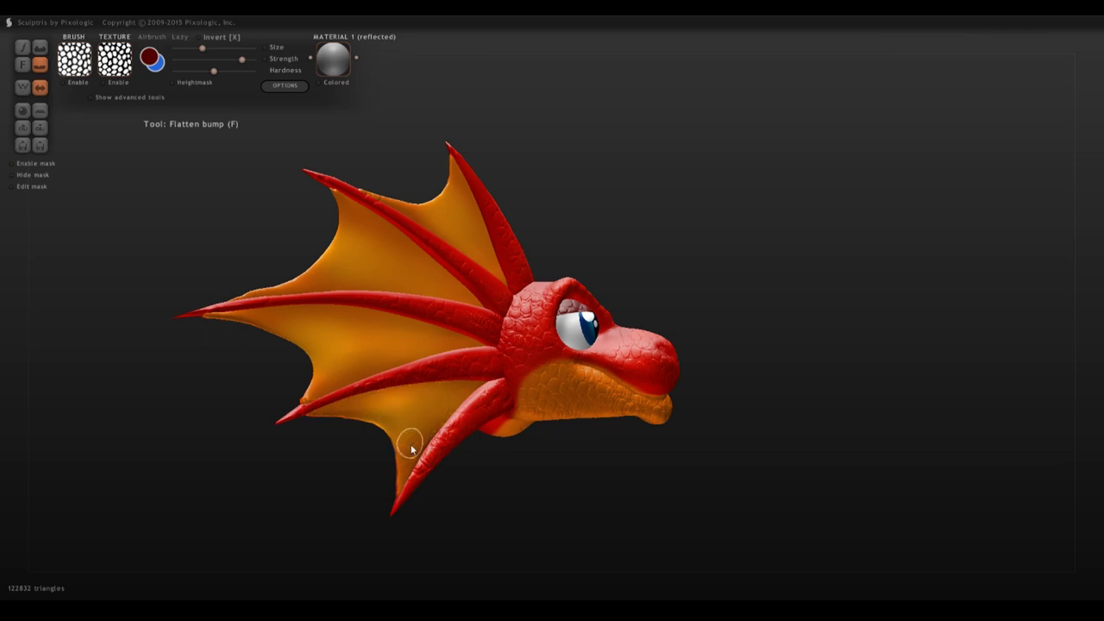
{"action": "left_click_drag", "start_coordinate": [649, 528], "coordinate": [474, 483]}
Step: Replace the dark scene background with the blue-to-turquoise gradient image
{"action": "left_click", "coordinate": [285, 86]}
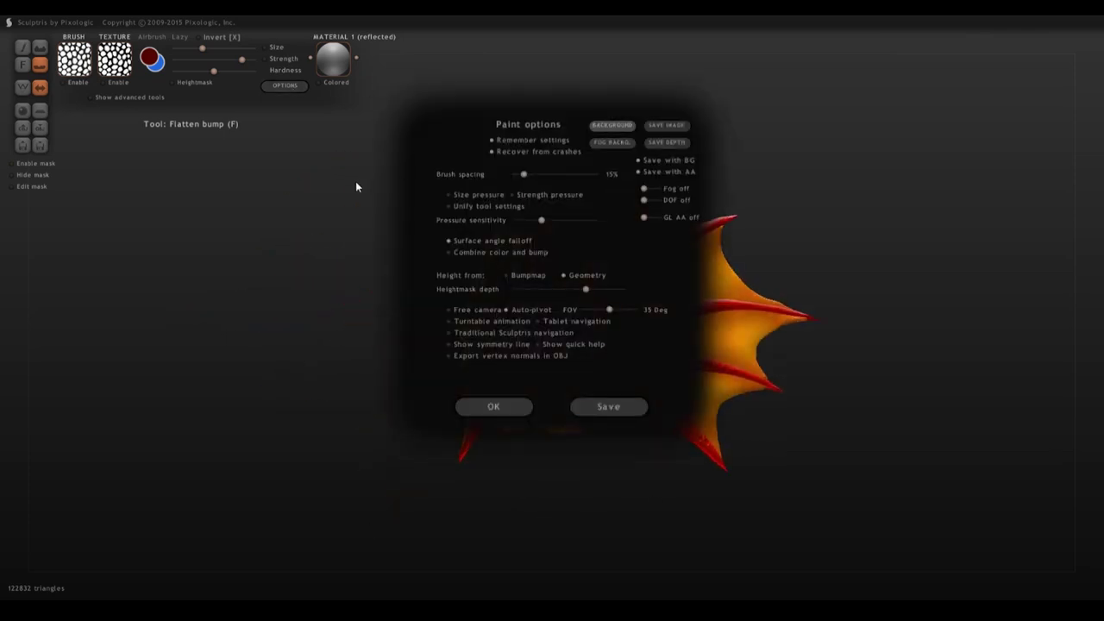
{"action": "left_click", "coordinate": [508, 408]}
Step: Try the red_clay material against the new background and apply the mashrim2 material to the dragon head
{"action": "left_click", "coordinate": [333, 58]}
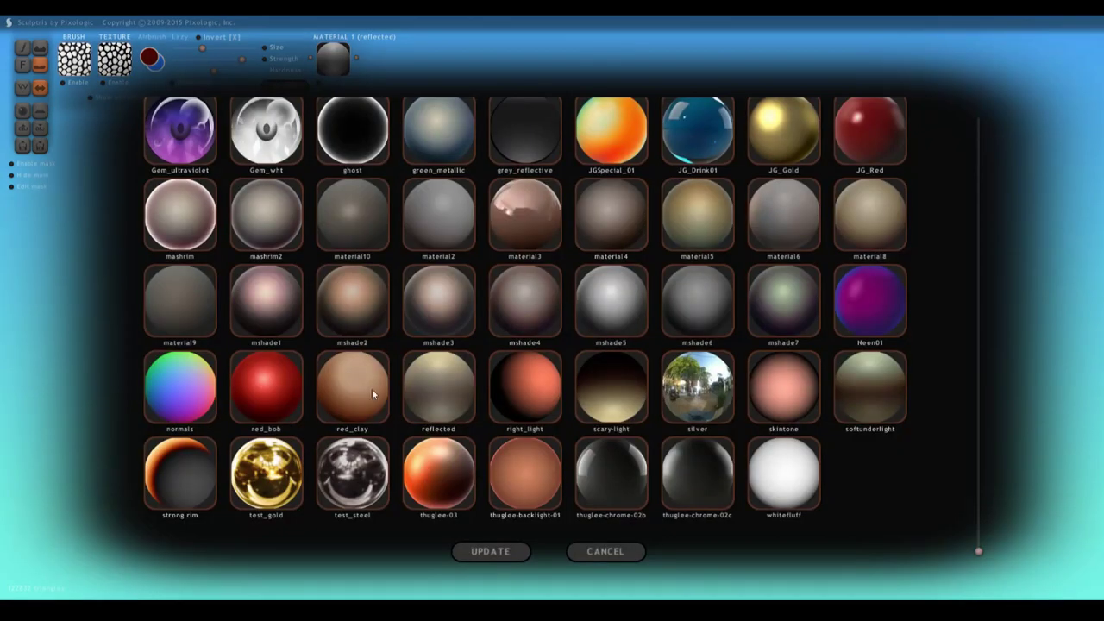
{"action": "left_click", "coordinate": [372, 390]}
{"action": "left_click", "coordinate": [324, 69]}
{"action": "left_click", "coordinate": [722, 205]}
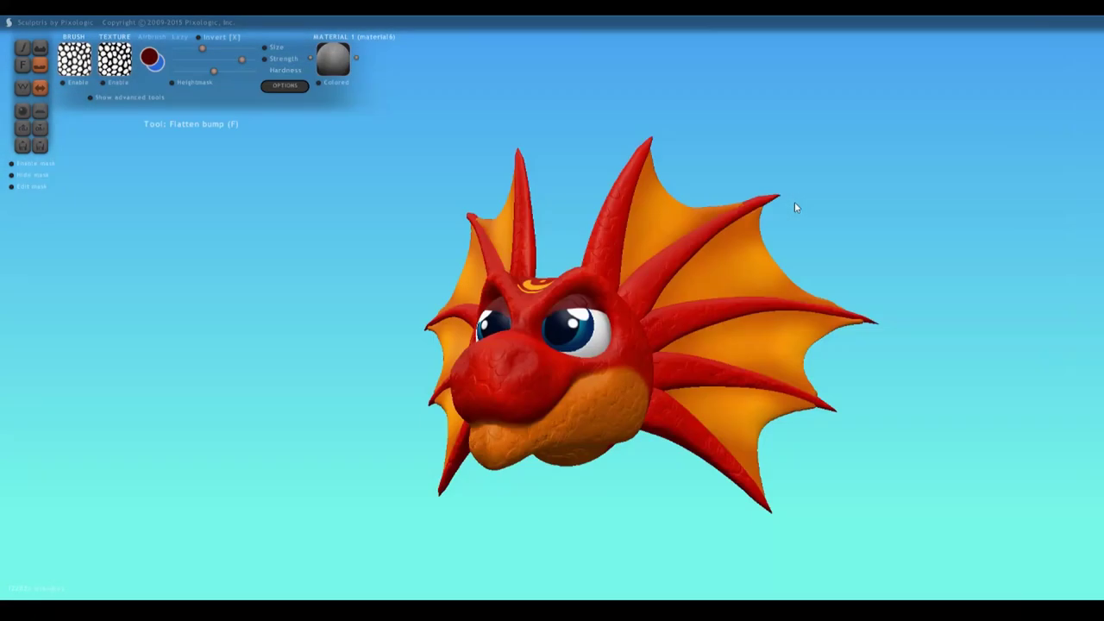
{"action": "right_click_drag", "start_coordinate": [664, 184], "coordinate": [314, 229]}
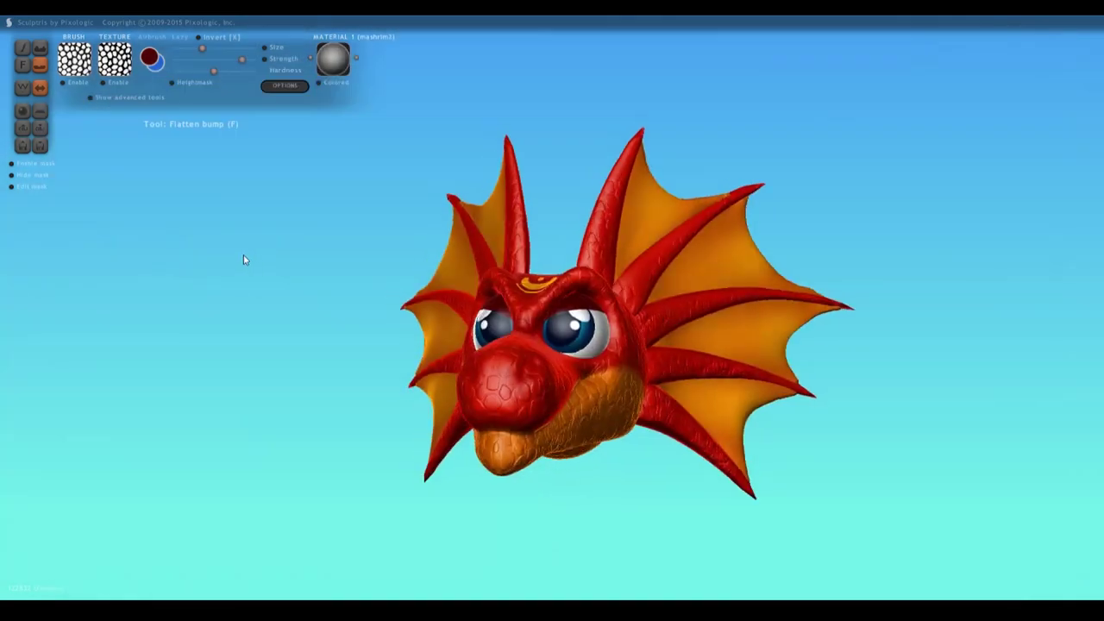
{"action": "right_click_drag", "start_coordinate": [244, 259], "coordinate": [596, 515]}
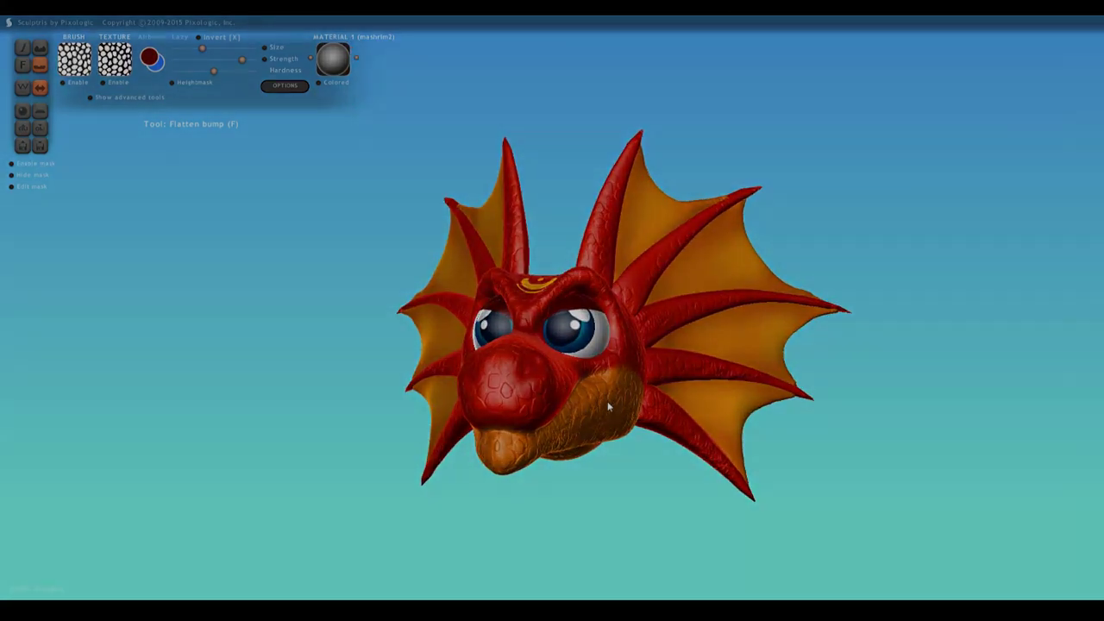
{"action": "middle_click_drag", "start_coordinate": [607, 402], "coordinate": [603, 458]}
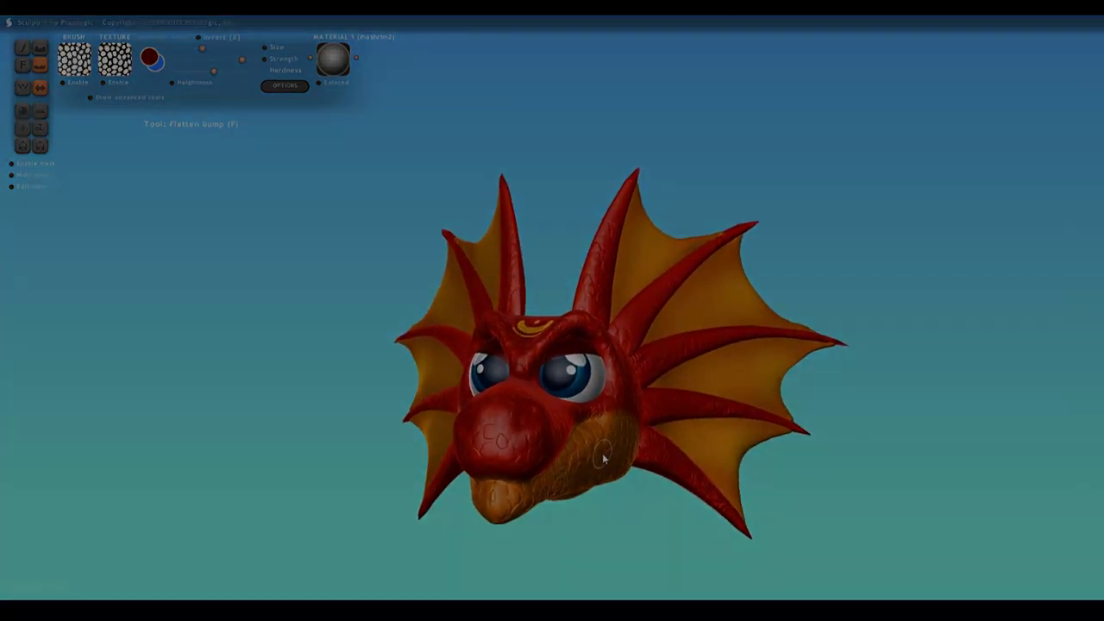